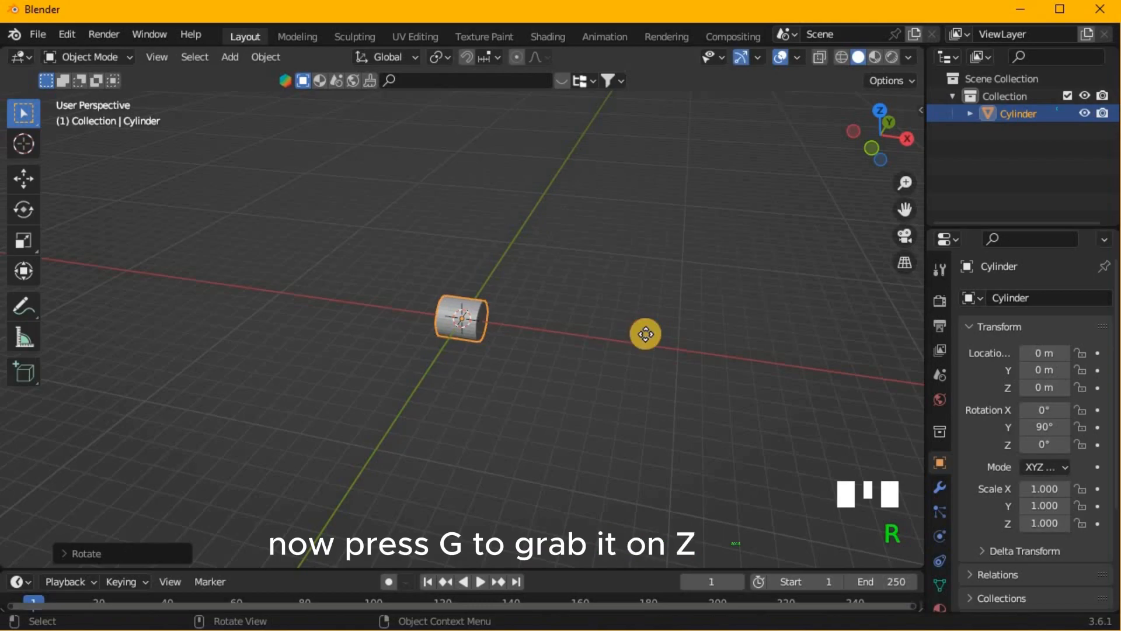
- Move the rotated cylinder up 1 m along Z
type("1")
key("Return")
middle_click_drag(663, 288, 594, 317)
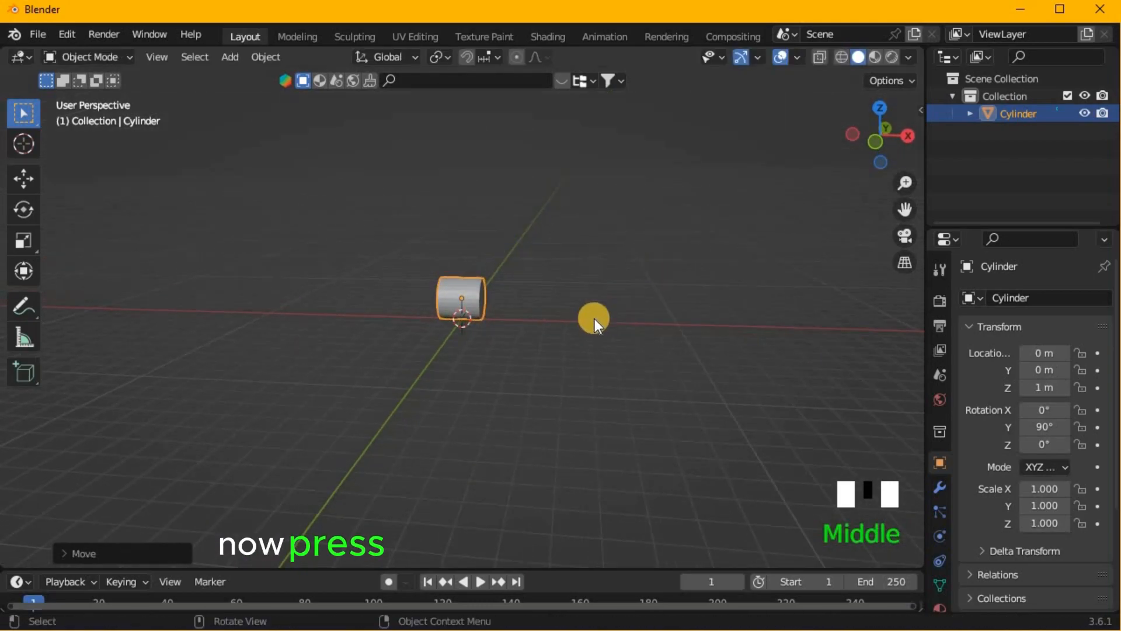
- Scale the cylinder by 5 along the X axis
middle_click_drag(570, 362, 588, 358)
key("s")
key("x")
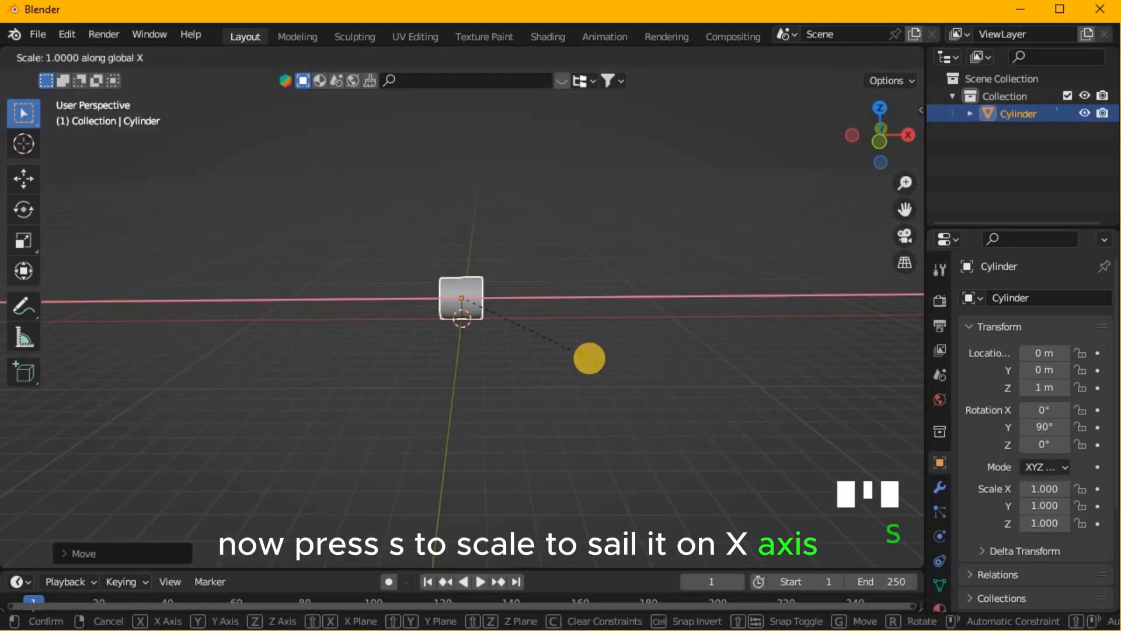
type("5")
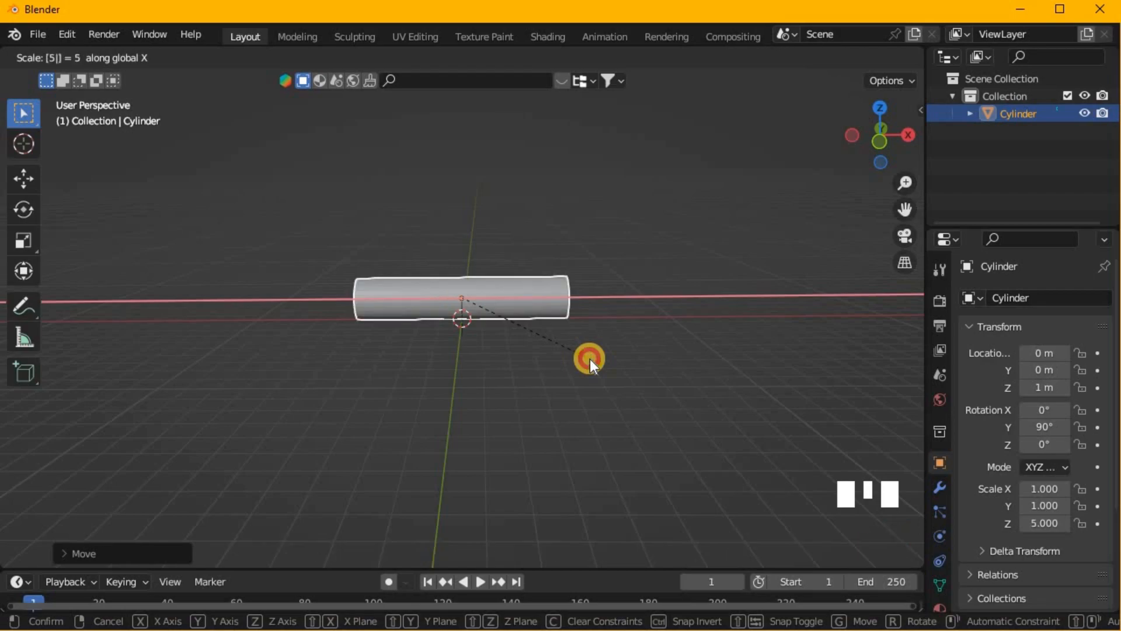
key("Return")
middle_click_drag(388, 405, 430, 370)
- Enter Edit Mode and add 13 centred loop cuts across the cylinder's length
key("Tab")
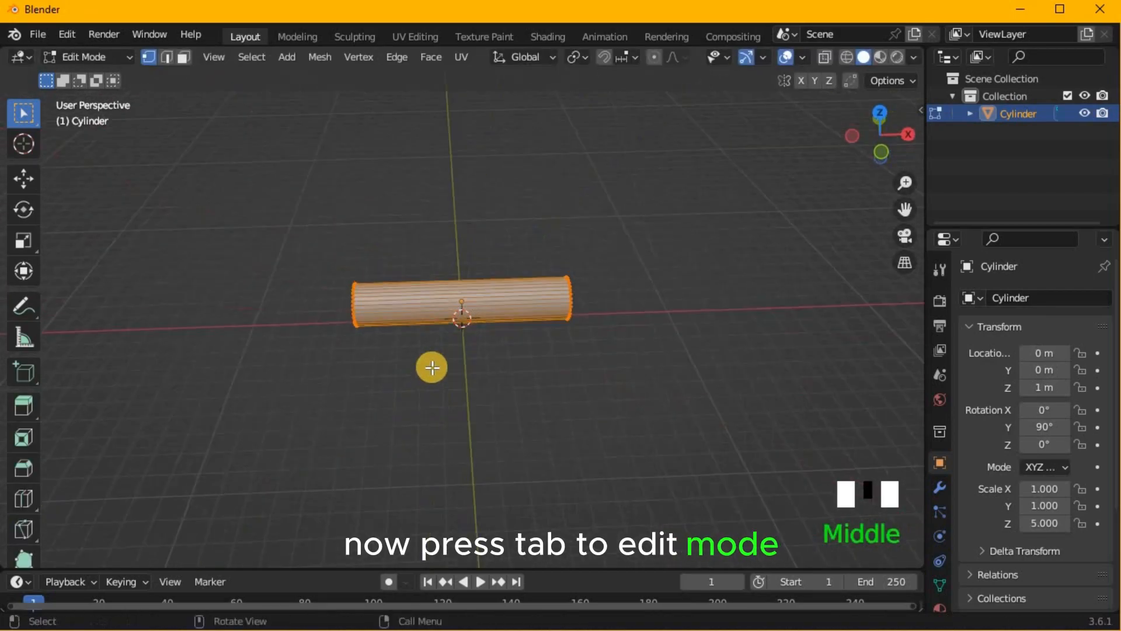
key("ctrl+r")
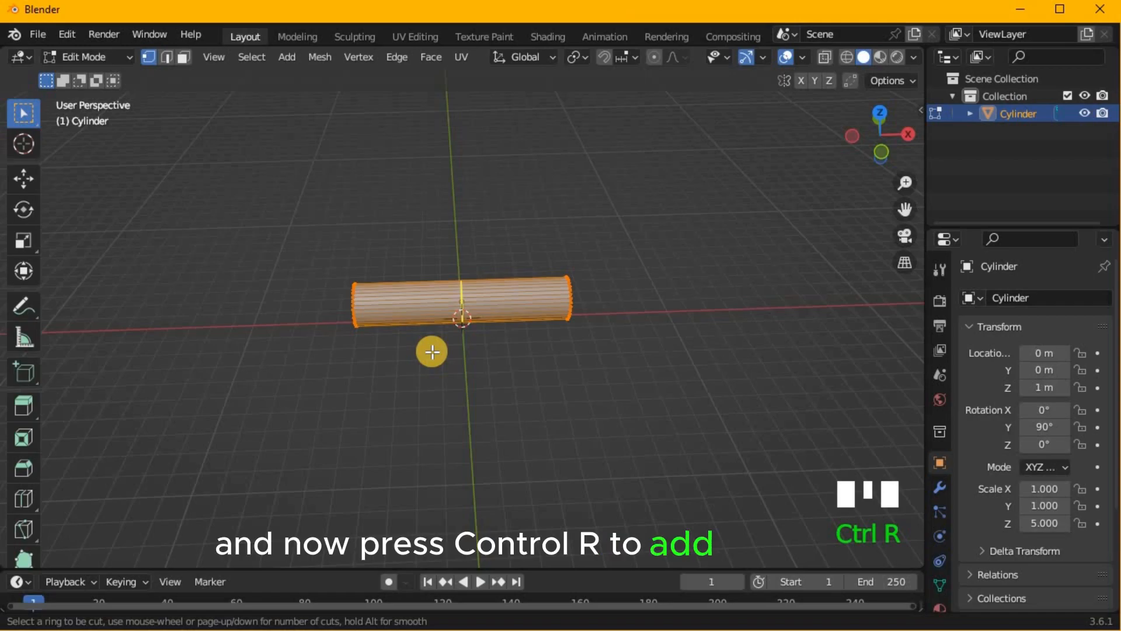
scroll(432, 351, "up", 12)
left_click(432, 351)
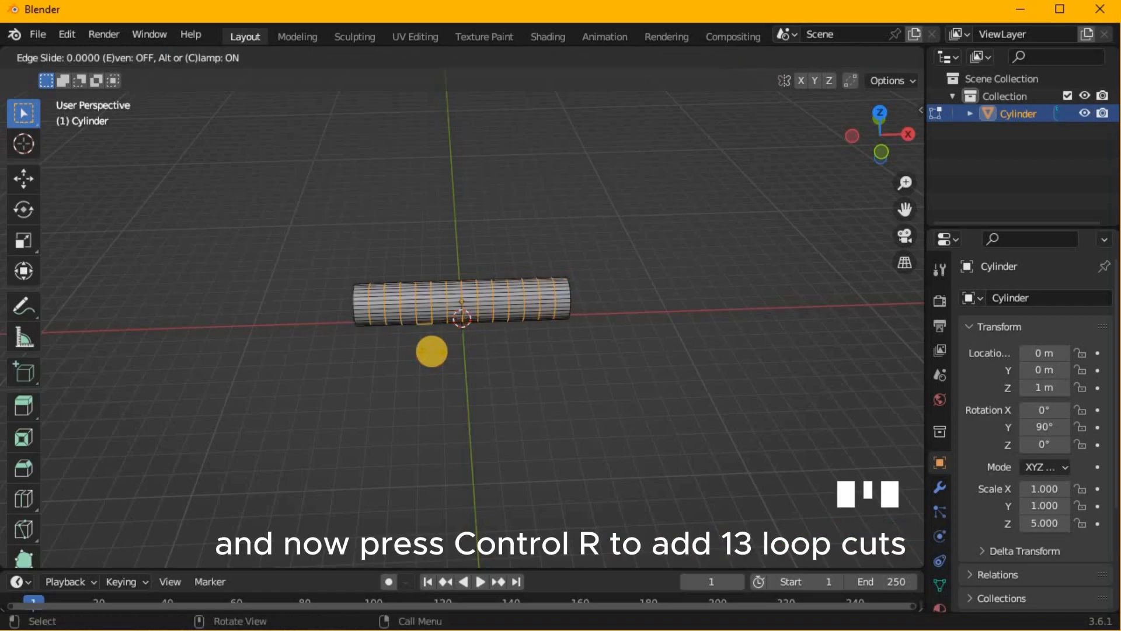
right_click(432, 351)
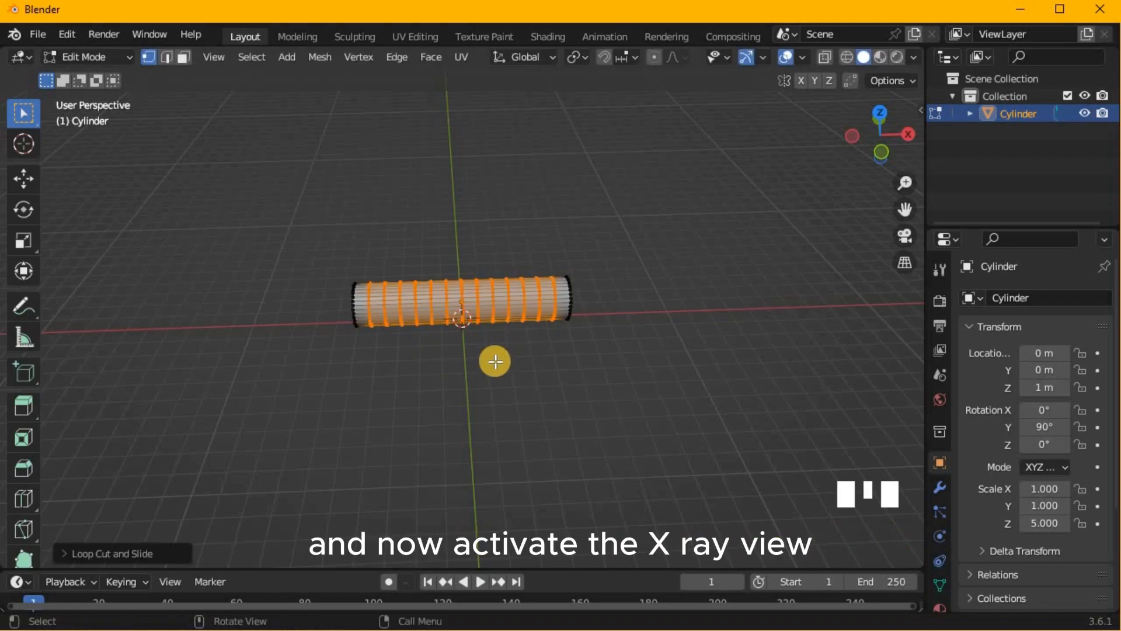
- With X-ray on in front view, select the cylinder's upper half and dissolve it
key("KP_1")
left_click(822, 58)
left_click_drag(271, 208, 657, 295)
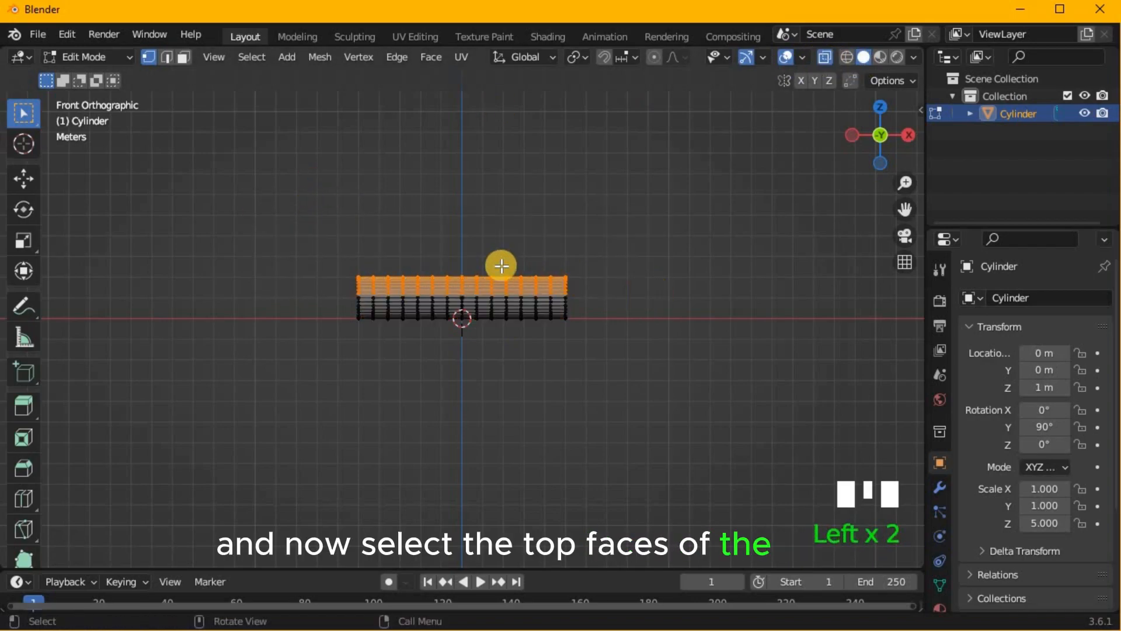
key("ctrl+x")
middle_click_drag(533, 246, 550, 262)
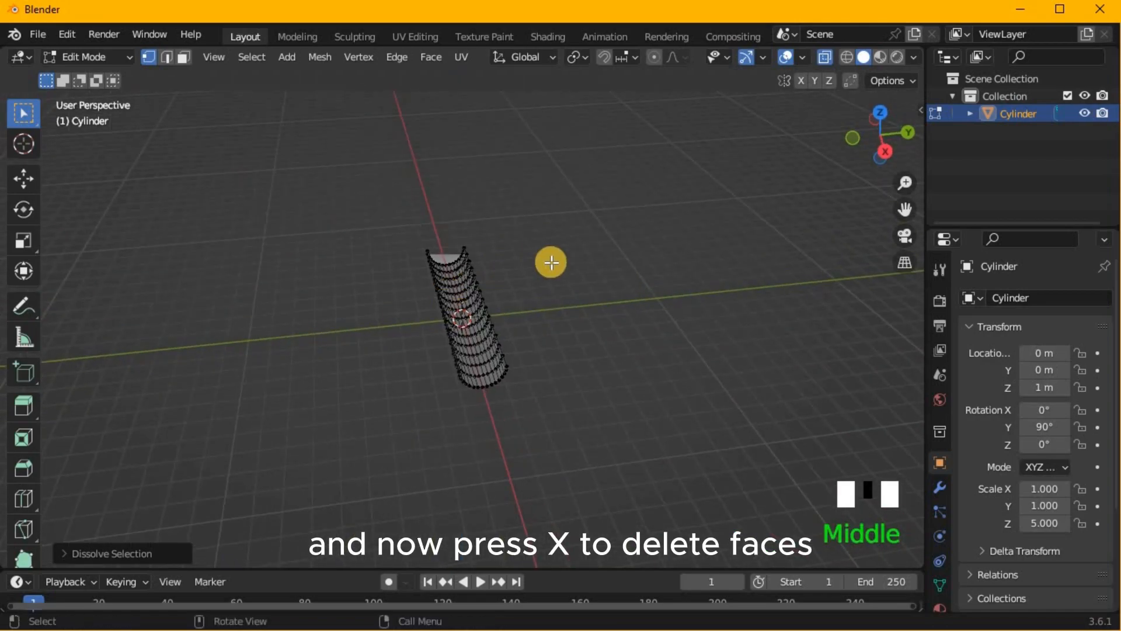
scroll(550, 262, "up", 4)
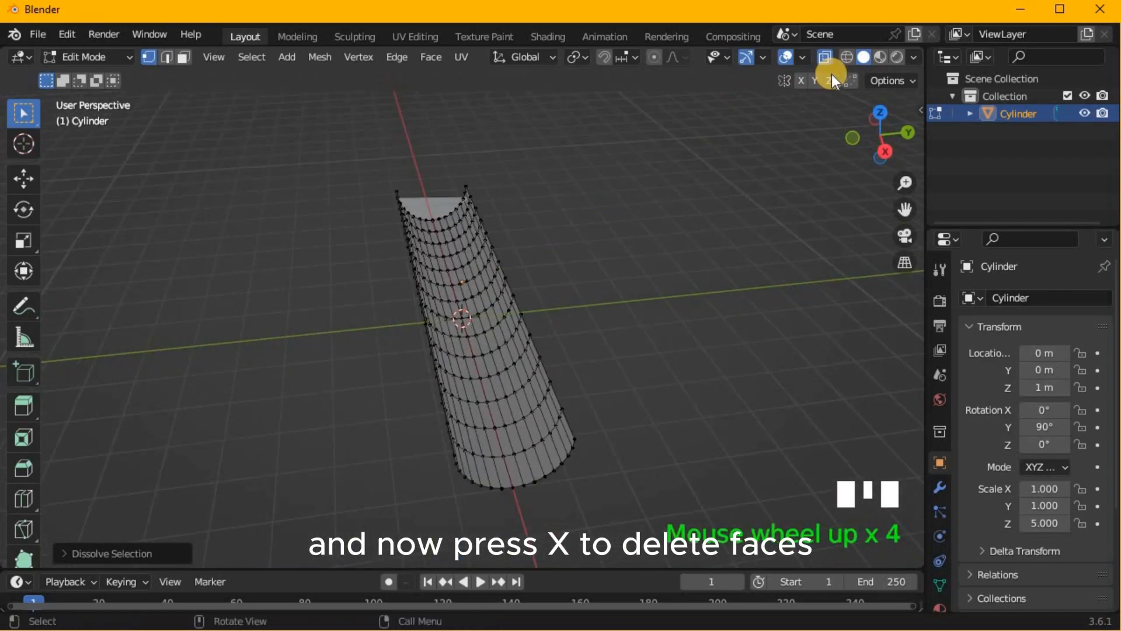
- Turn off X-ray and delete the flat face that closes the top of the half cylinder
left_click(825, 57)
key("3")
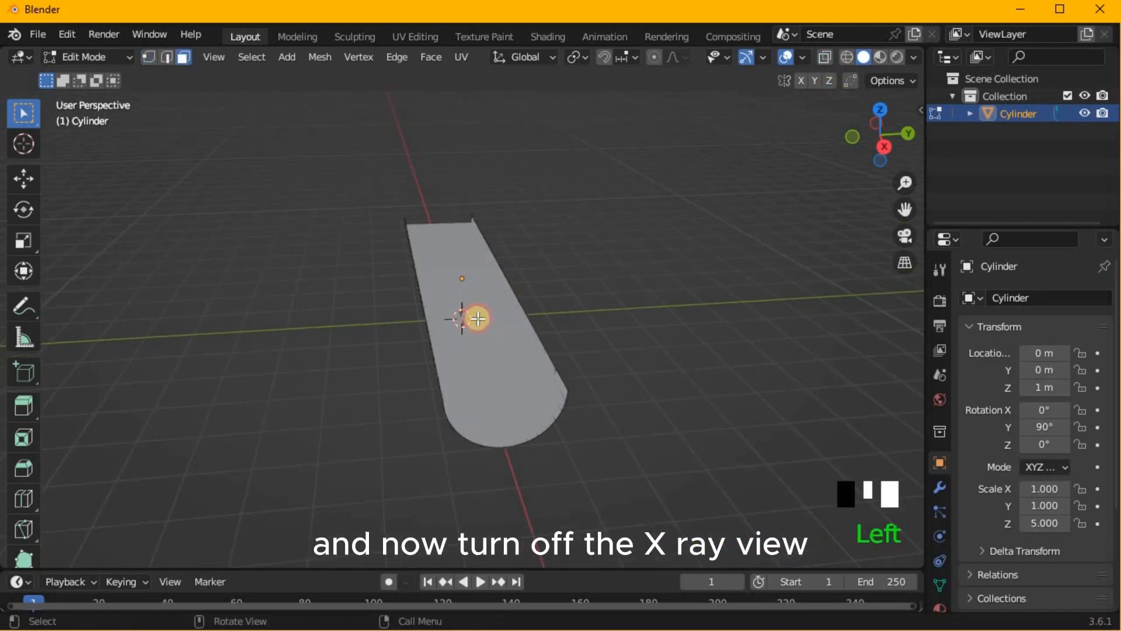
left_click(476, 318)
key("x")
left_click(489, 370)
middle_click_drag(580, 443, 498, 432)
left_click(498, 433)
- In edge select mode, select all the loop-cut edge rings running across the half cylinder
key("2")
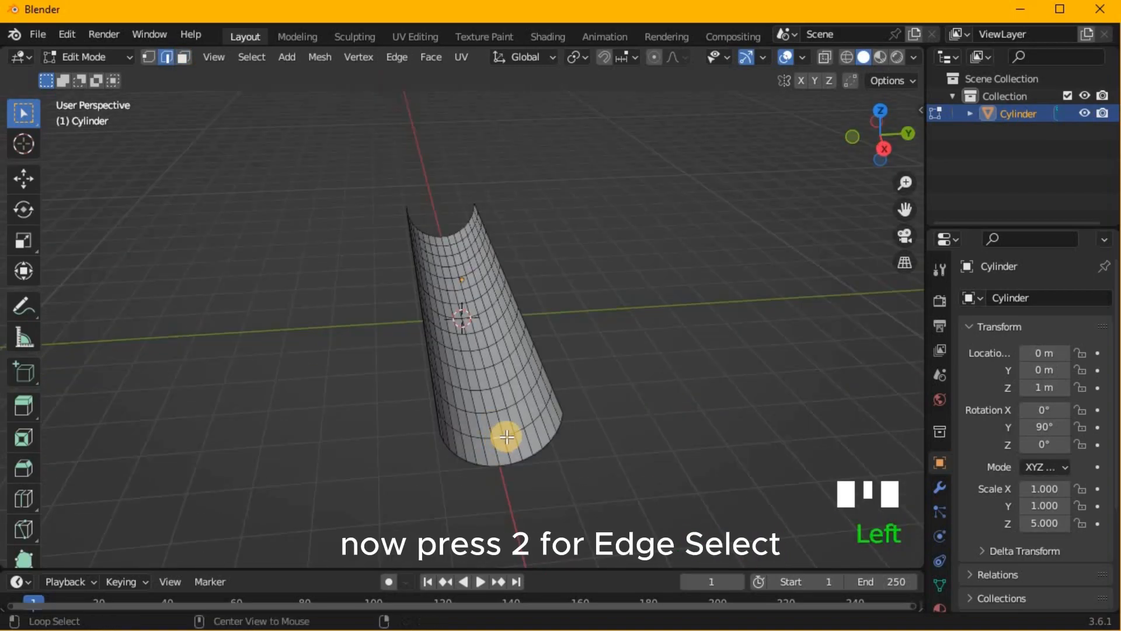
left_click(503, 432, "alt+shift")
left_click(502, 409, "alt+shift")
middle_click_drag(492, 369, 432, 362)
scroll(432, 361, "up", 4)
middle_click_drag(295, 213, 338, 215, "shift")
left_click(236, 438, "alt+shift")
left_click(290, 379, "alt+shift")
left_click(333, 327, "alt+shift")
left_click(369, 283, "alt+shift")
left_click(397, 248, "alt+shift")
left_click(424, 216, "alt+shift")
left_click(448, 189, "alt+shift")
left_click(467, 163, "alt+shift")
left_click(483, 137, "alt+shift")
scroll(388, 255, "down", 2)
middle_click_drag(387, 256, 433, 218)
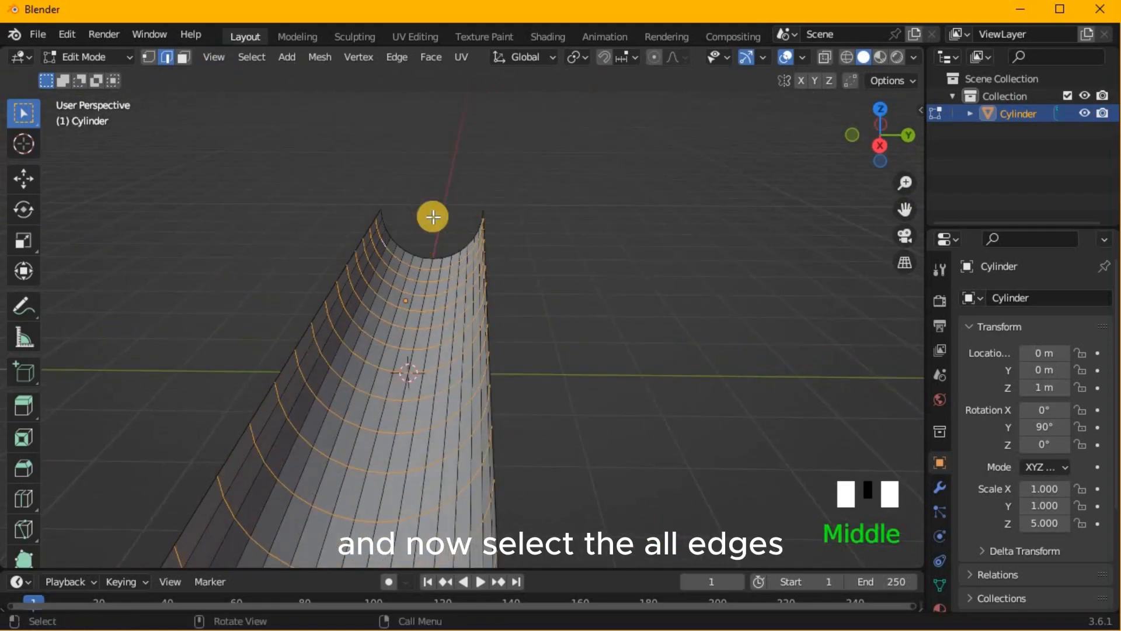
- Extrude the selected edge rings inward by scaling them to about 0.84 on every axis except X, forming ribs
middle_click_drag(466, 361, 626, 388)
key("e")
key("s")
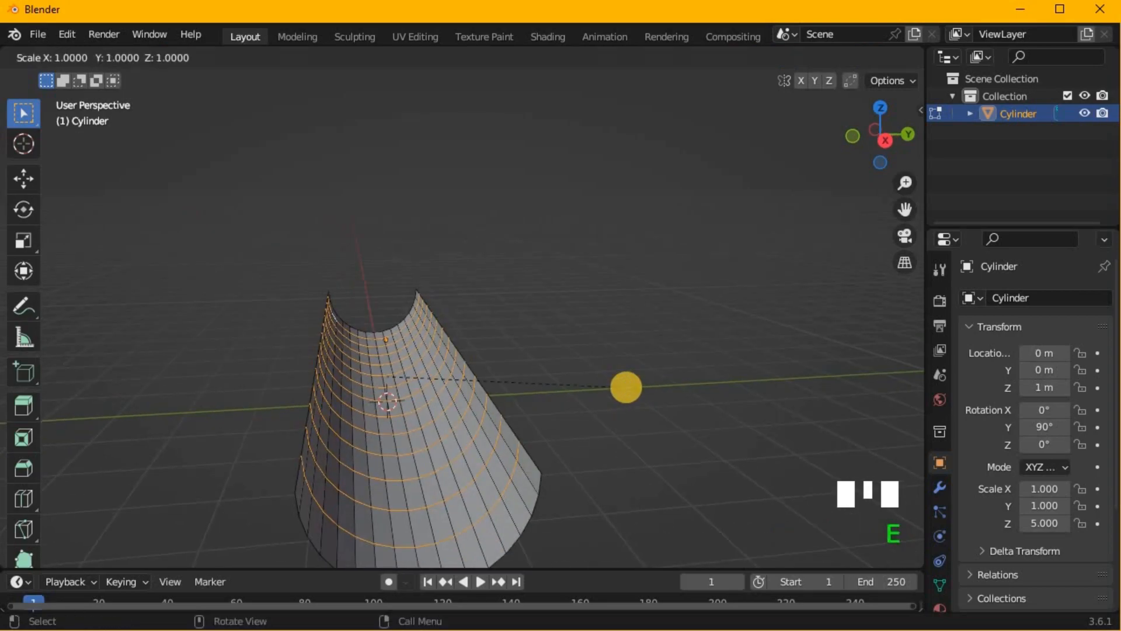
key("shift+x")
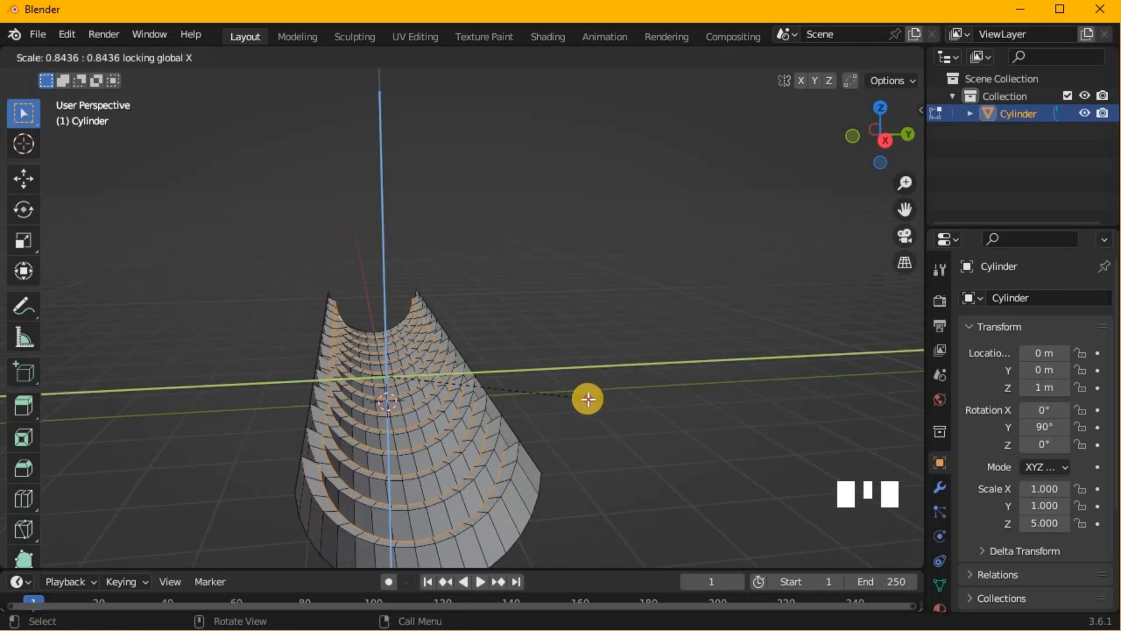
left_click(587, 398)
- Select the inner edge loop of the rib nearest the front end and duplicate it in place
middle_click_drag(590, 433, 501, 526)
left_click(500, 518, "alt")
left_click(547, 489, "alt")
middle_click_drag(636, 467, 623, 425)
key("shift+d")
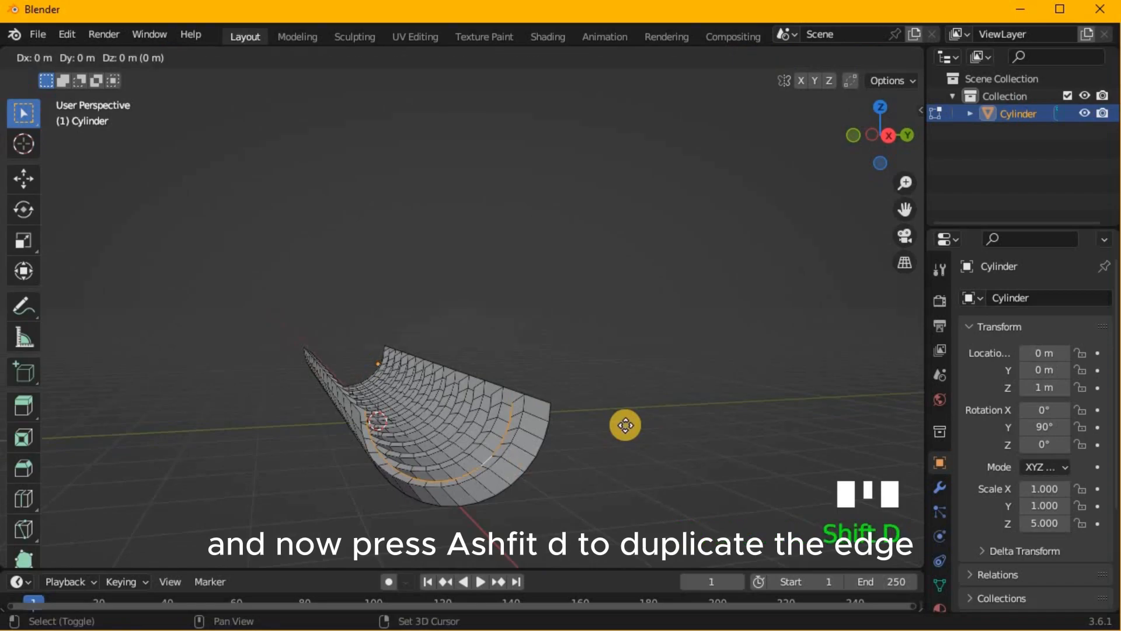
right_click(625, 425)
- In top view, move the duplicated edge along negative X to about midway between the first two ribs
key("KP_7")
key("g")
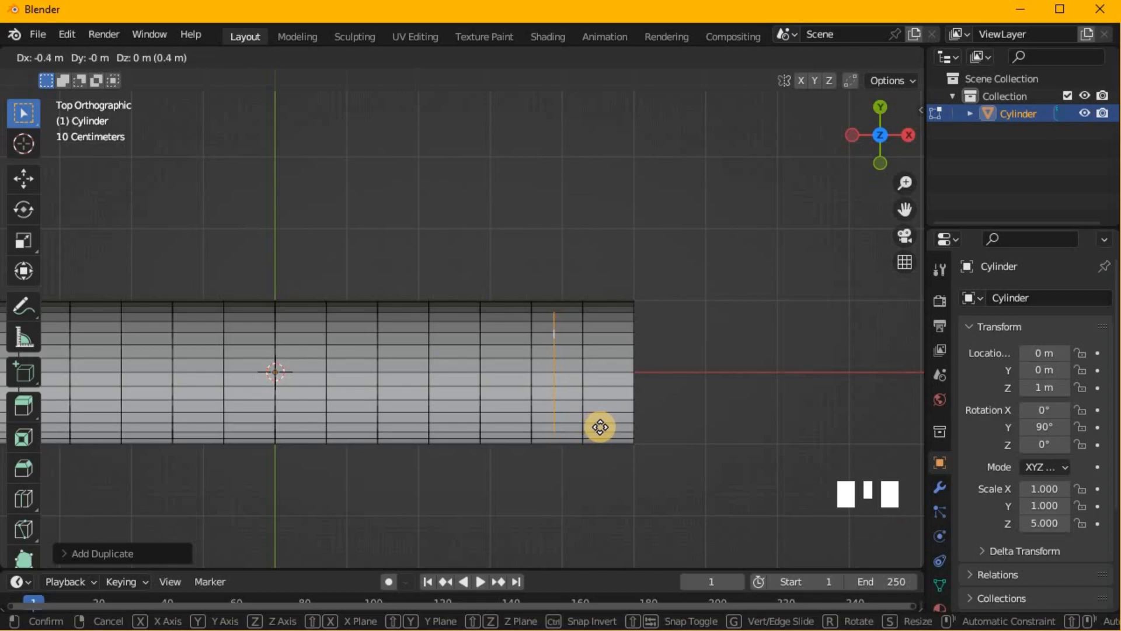
left_click(600, 426)
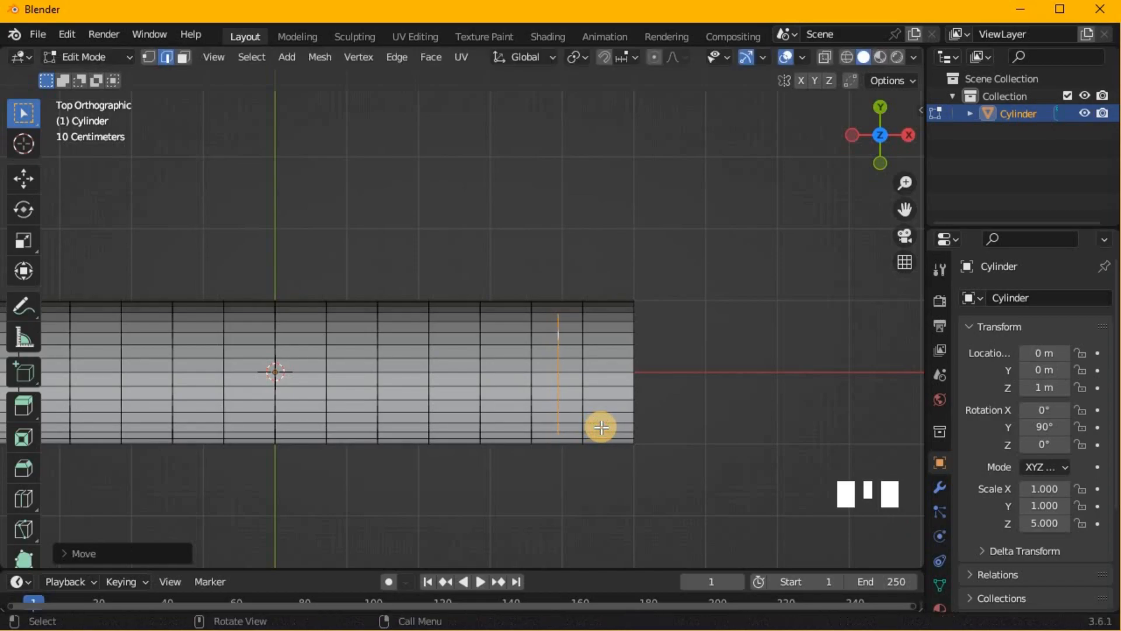
- Separate the duplicated edge into its own object and return to Object Mode
middle_click_drag(628, 470, 405, 418)
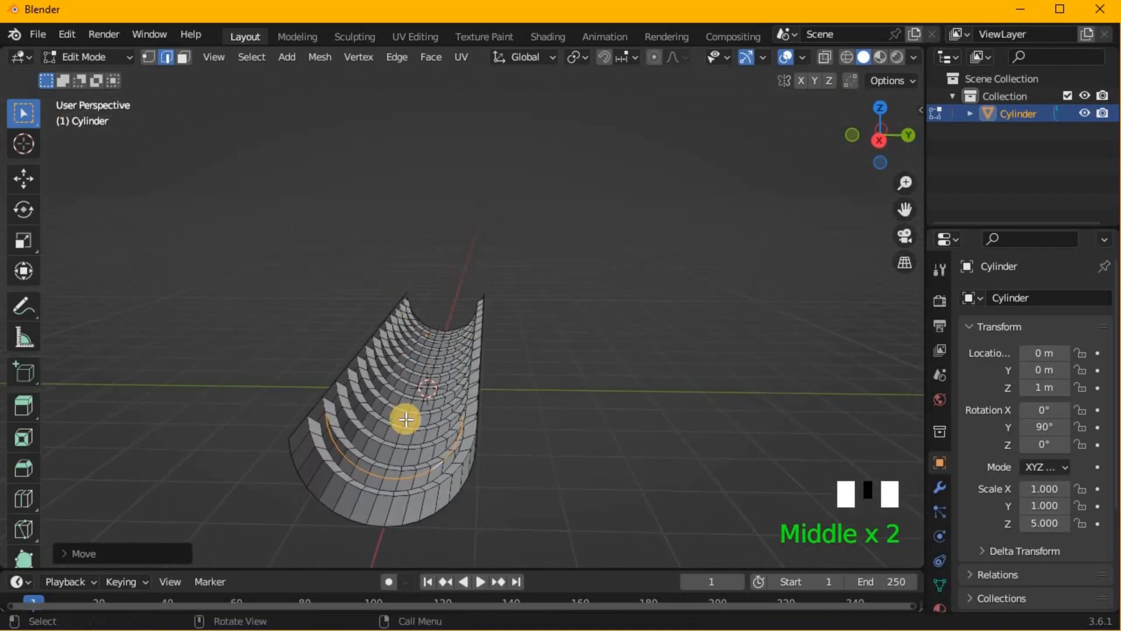
scroll(424, 528, "down", 2)
middle_click_drag(424, 528, 329, 465)
key("p")
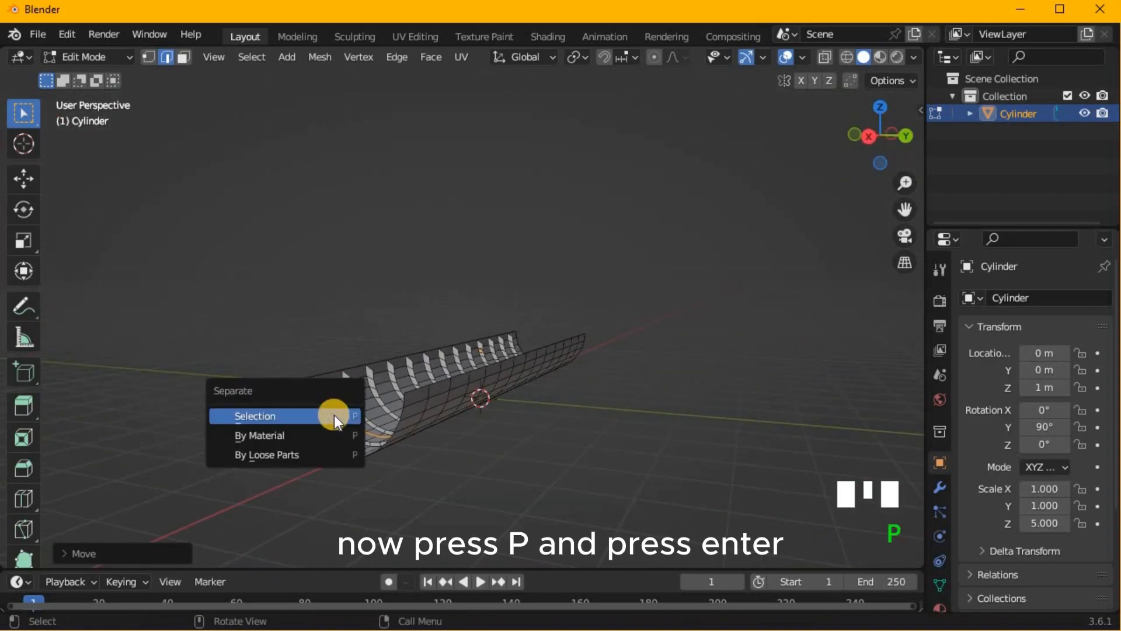
key("Return")
left_click(353, 495)
key("Tab")
- Apply Shade Auto Smooth to both the ribbed half cylinder and the separated edge
middle_click_drag(387, 502, 516, 510)
right_click(513, 485)
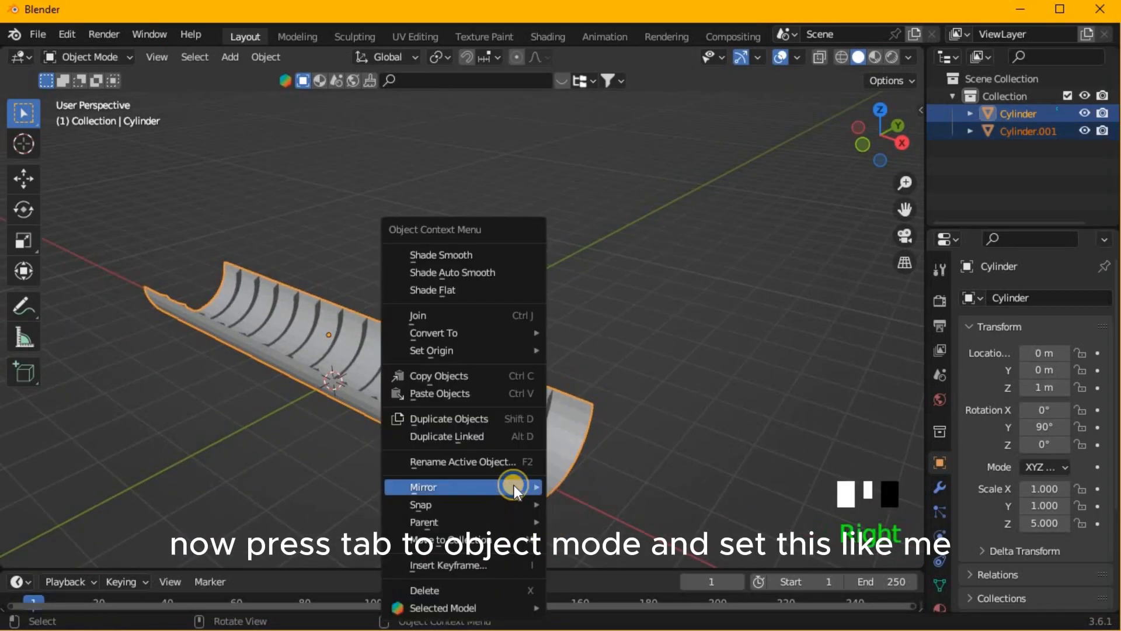
left_click(488, 269)
scroll(605, 339, "up", 2)
middle_click_drag(604, 339, 565, 304)
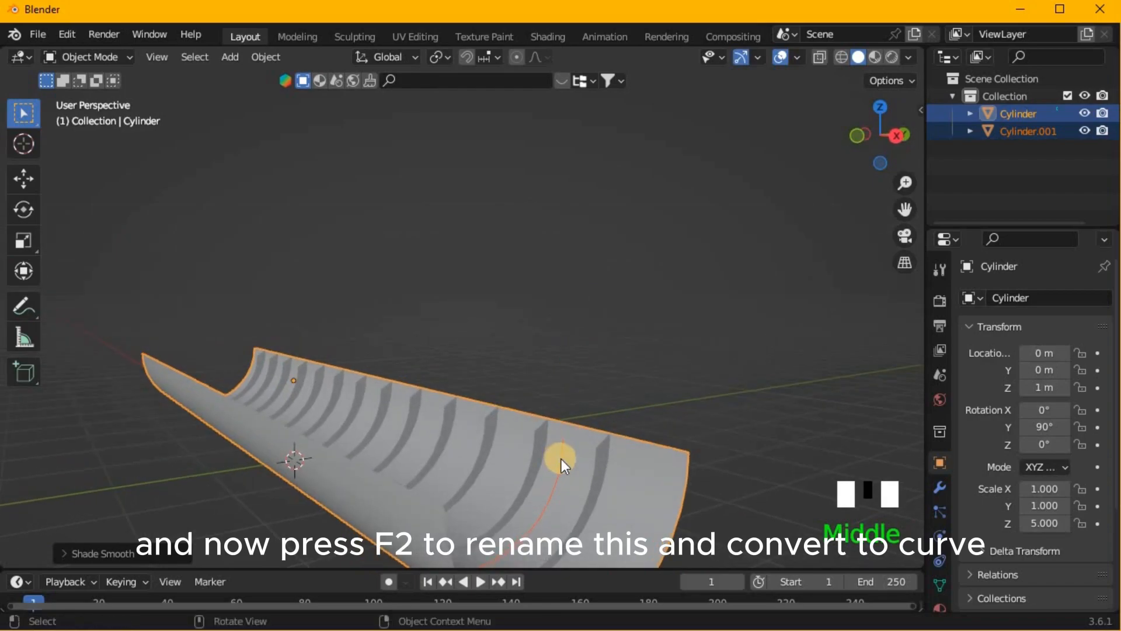
- Set the solid viewport shading to give each object a random color
left_click(562, 458)
left_click(891, 58)
left_click(908, 57)
left_click(858, 57)
left_click(910, 57)
left_click(917, 296)
left_click(724, 385)
- Select the separated edge between the first two ribs and convert it to a curve
left_click(565, 453)
right_click(565, 453)
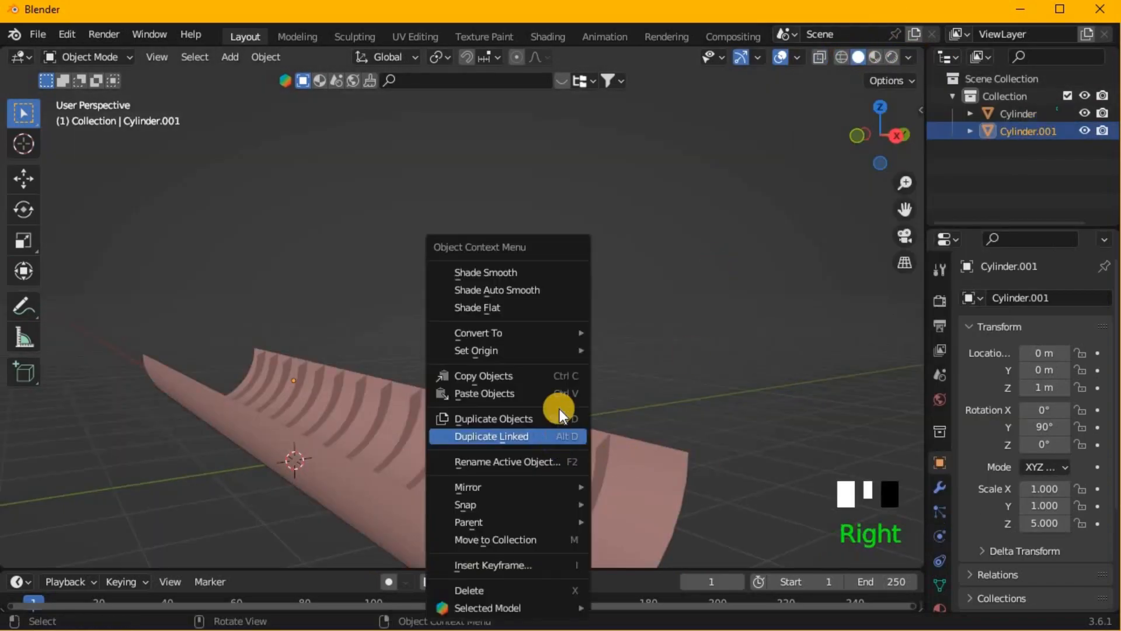
mouse_move(572, 330)
left_click(636, 331)
- In Edit Mode, select the end point of the curve on the negative Y side and snap the 3D cursor to it
scroll(768, 442, "down", 5)
middle_click_drag(546, 410, 486, 439)
key("Tab")
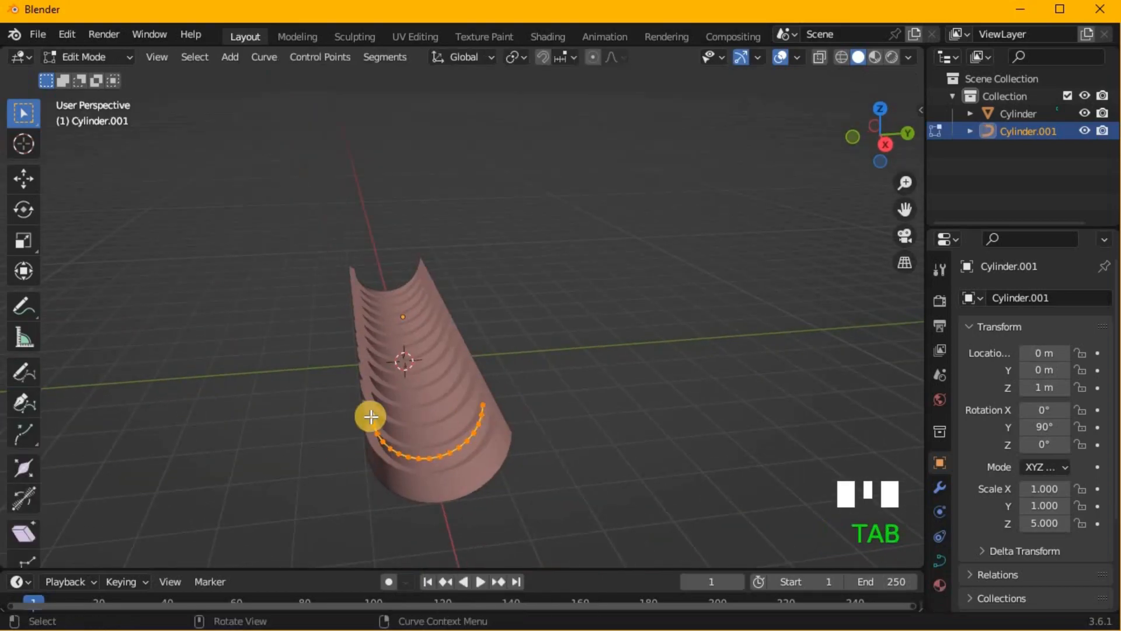
left_click(370, 416)
middle_click_drag(459, 377, 420, 379)
key("shift+s")
left_click(392, 477)
- Return to Object Mode and add a mesh cylinder at the 3D cursor
key("Tab")
key("shift+a")
left_click(622, 366)
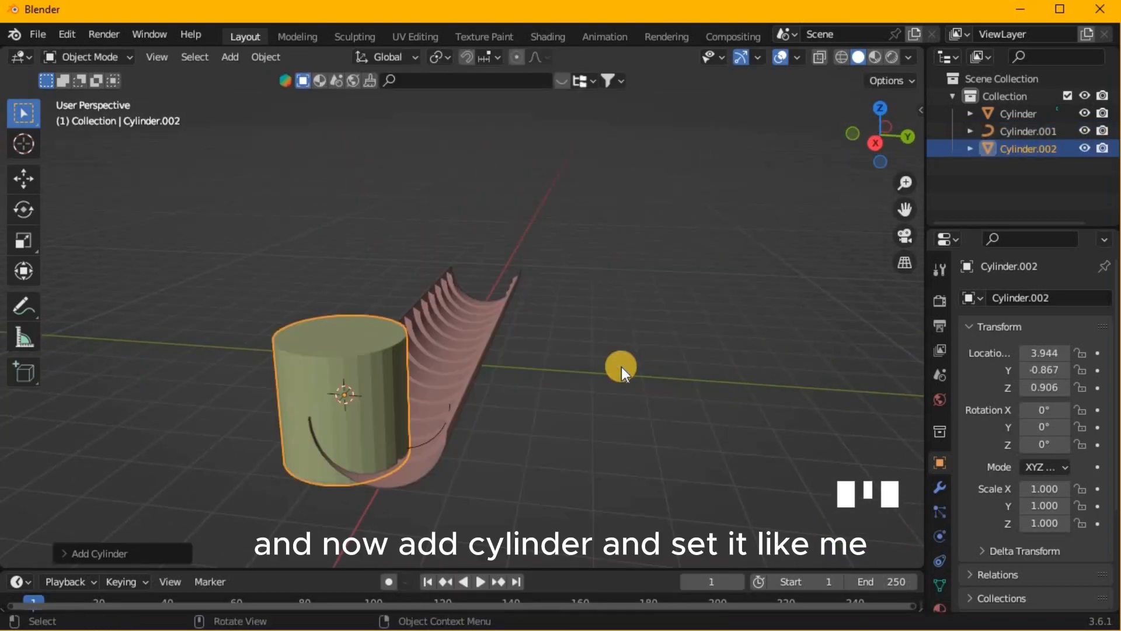
- Rotate the new cylinder 90° about the Y axis
type("rx90")
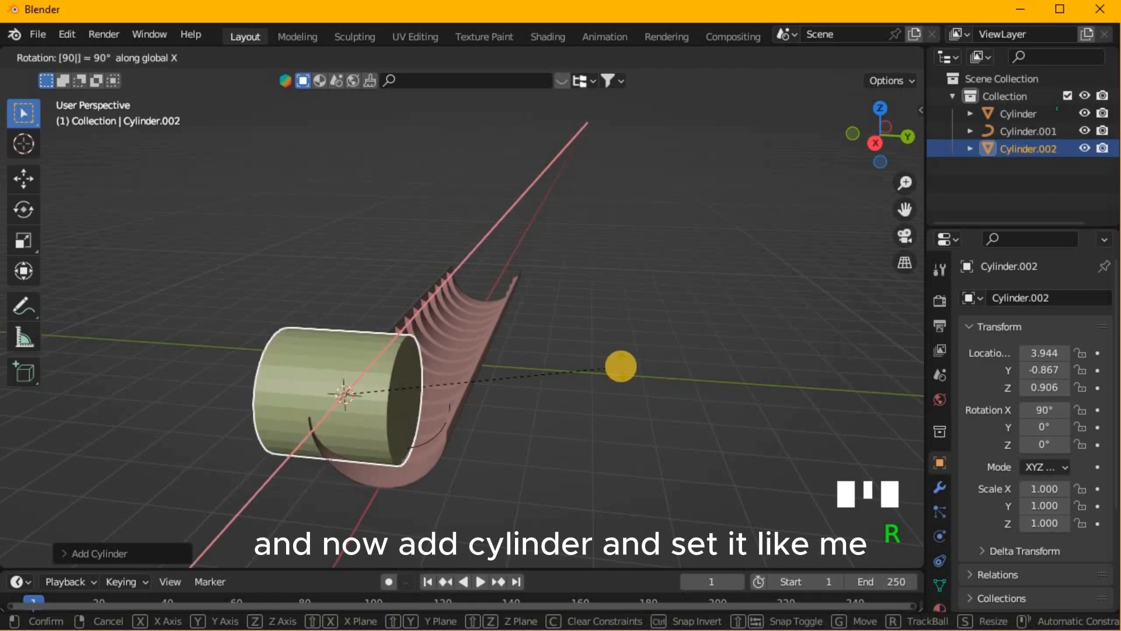
type("y")
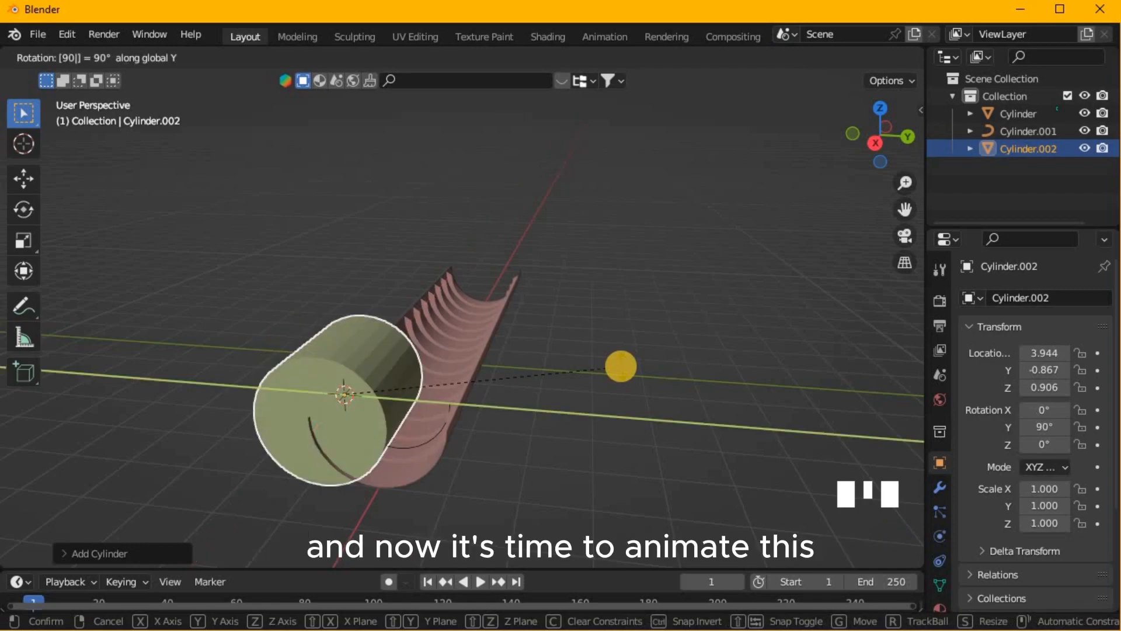
left_click(640, 373)
- Scale the new cylinder down uniformly to about 0.098
middle_click_drag(640, 373, 653, 343)
key("s")
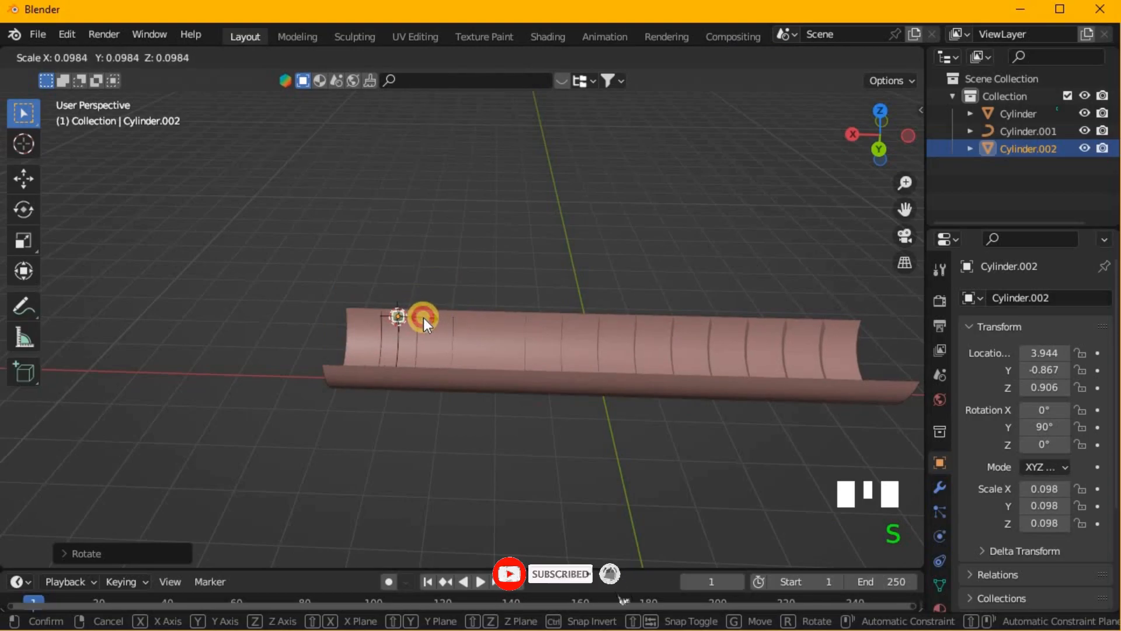
left_click(420, 319)
- Frame the small cylinder in top view and switch the viewport to wireframe shading
key("KP_1")
key("KP_3")
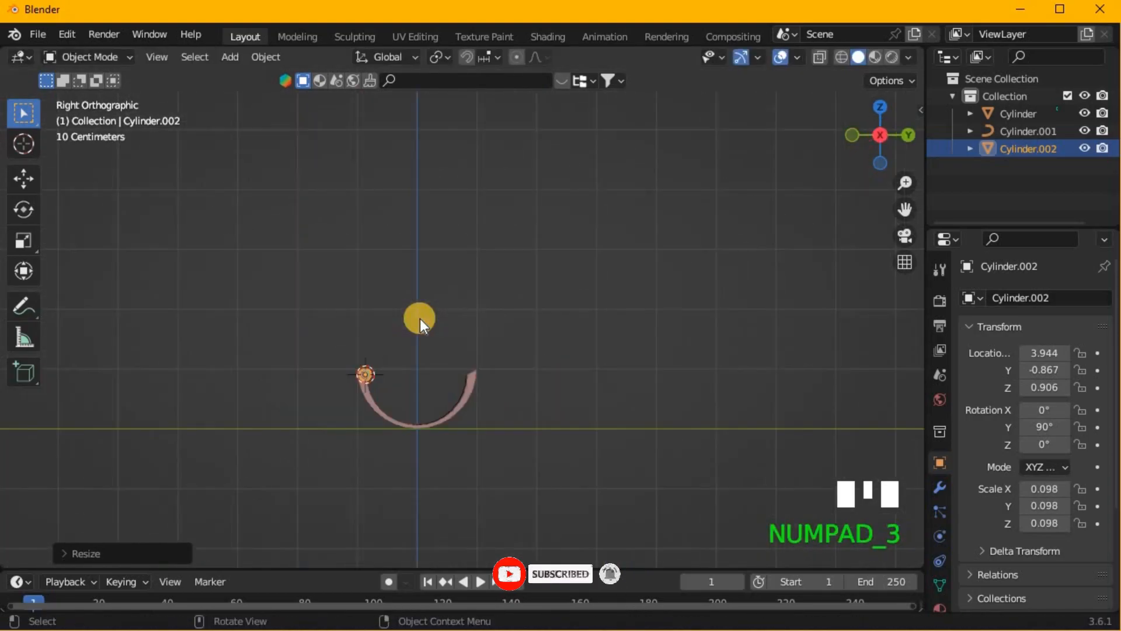
key("KP_Decimal")
scroll(416, 392, "down", 6)
middle_click_drag(416, 390, 456, 548)
key("KP_7")
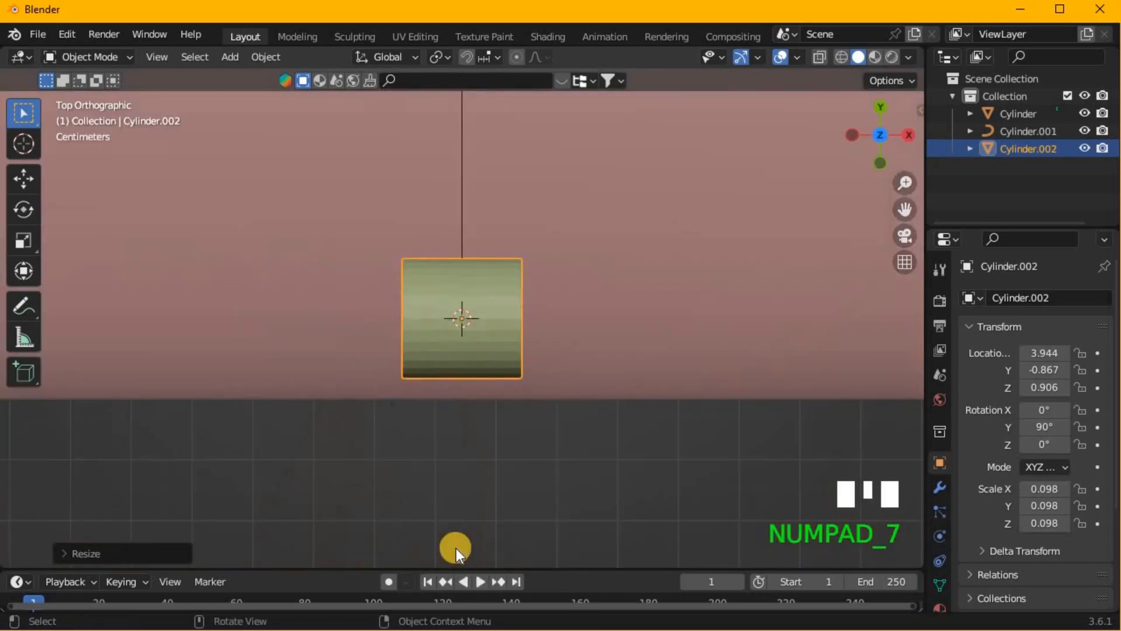
left_click(821, 58)
left_click(840, 57)
left_click(839, 57)
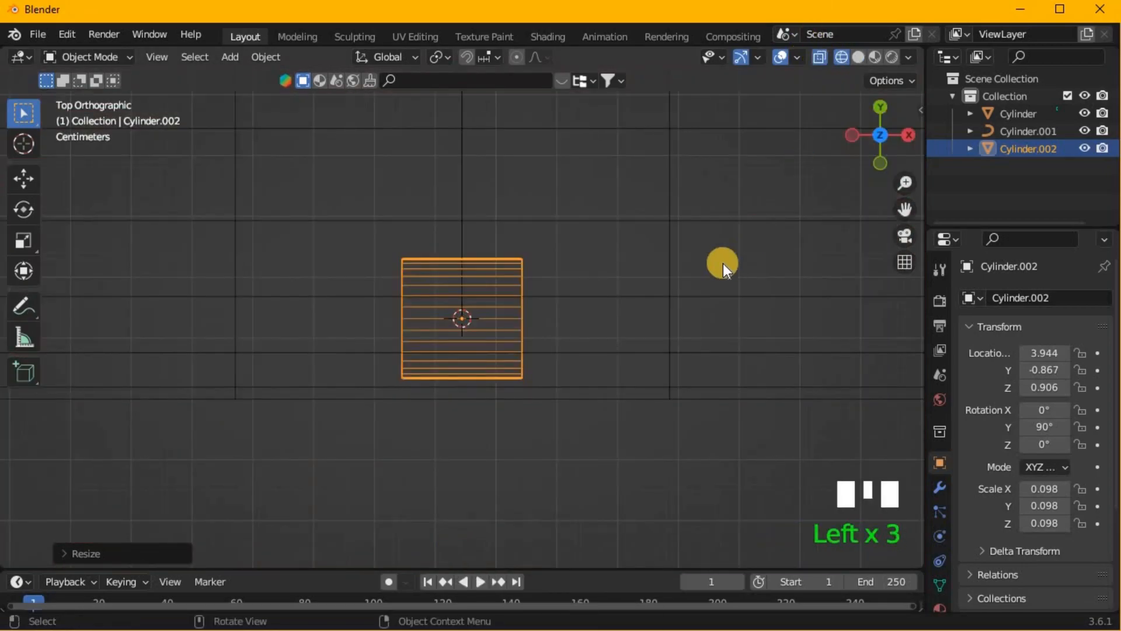
key("g")
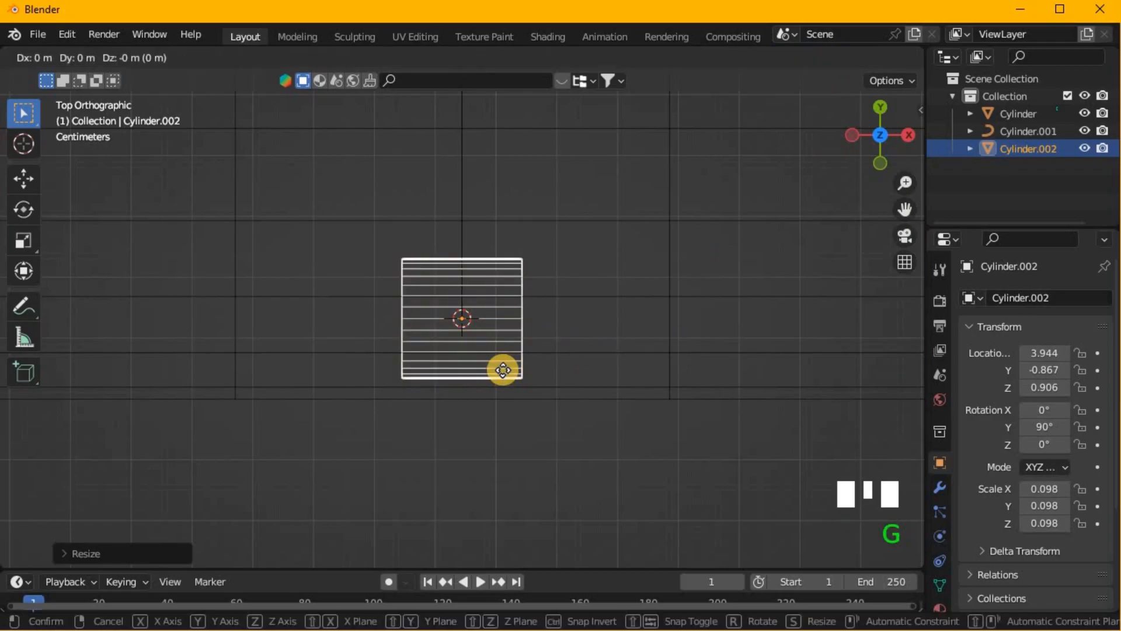
left_click(502, 369)
middle_click_drag(482, 360, 401, 295)
- In front view, scale the small cylinder by about 3.27 along X so it nearly spans the gap between the ribs
key("KP_1")
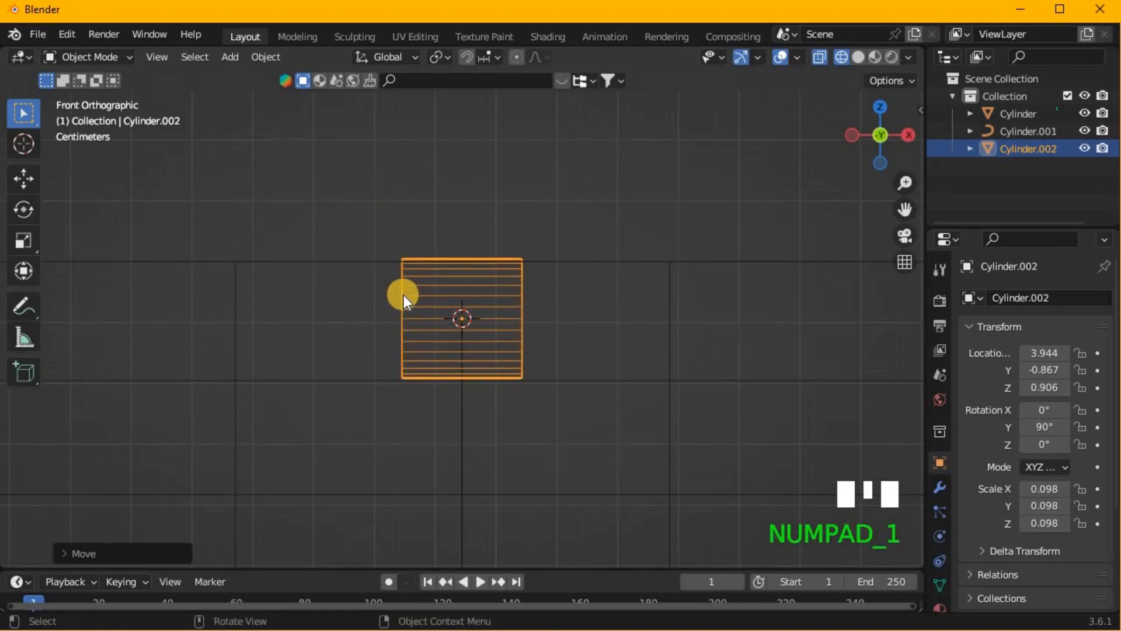
key("s")
key("y")
key("x")
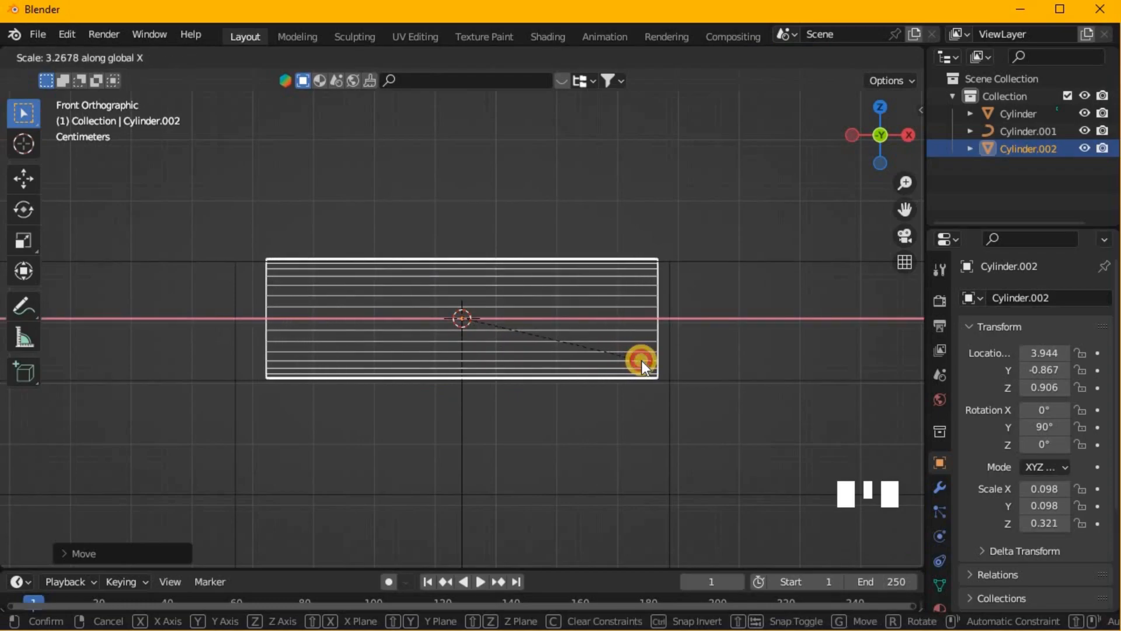
key("Return")
- Reselect the small cylinder and switch the viewport back to solid shading
left_click(663, 167)
middle_click_drag(664, 166, 460, 311)
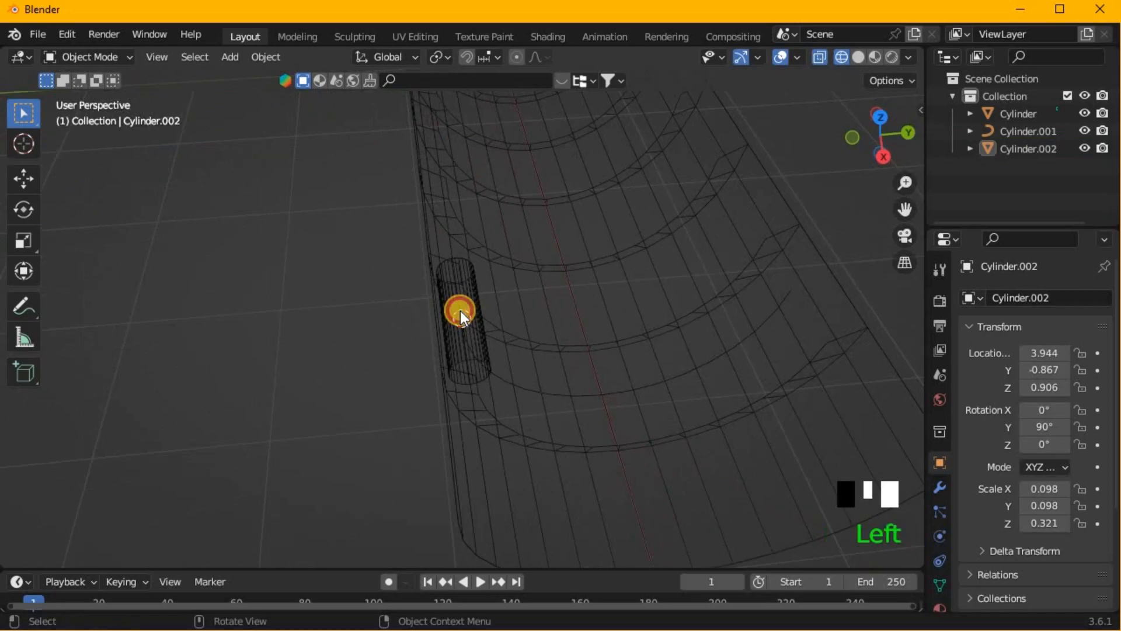
left_click(460, 310)
left_click(858, 56)
scroll(701, 192, "down", 2)
- Add a Follow Path constraint to the small cylinder
mouse_move(702, 192)
middle_mouse_down()
mouse_move(609, 139)
mouse_move(1017, 544)
middle_mouse_up()
left_click(941, 488)
left_click(939, 560)
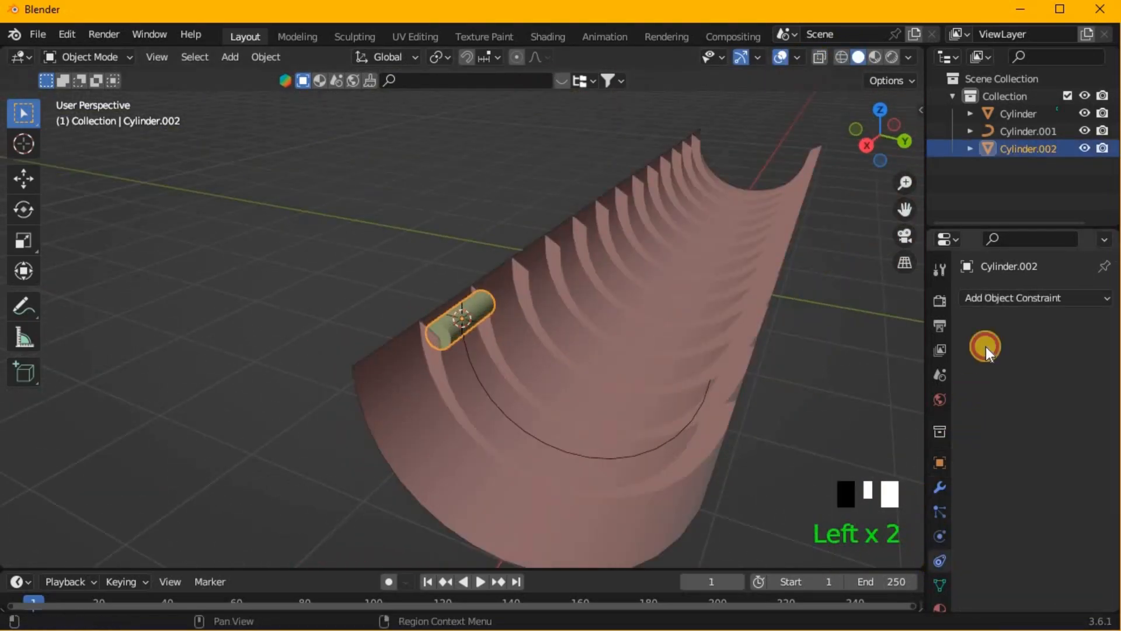
left_click_drag(971, 225, 972, 73)
left_click(1015, 139)
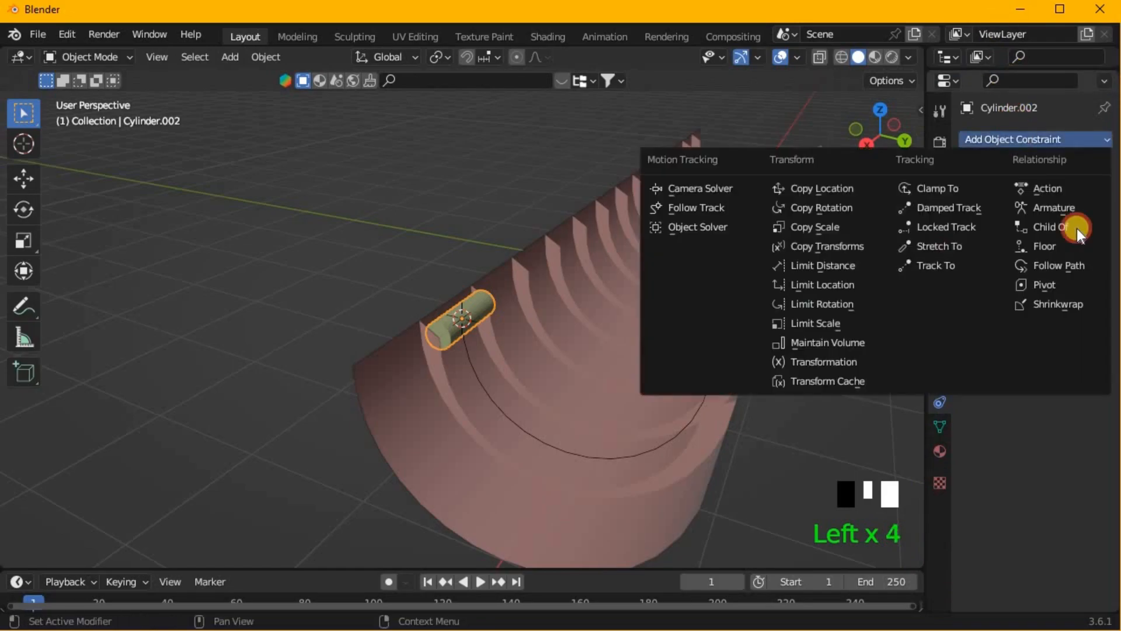
left_click(1071, 264)
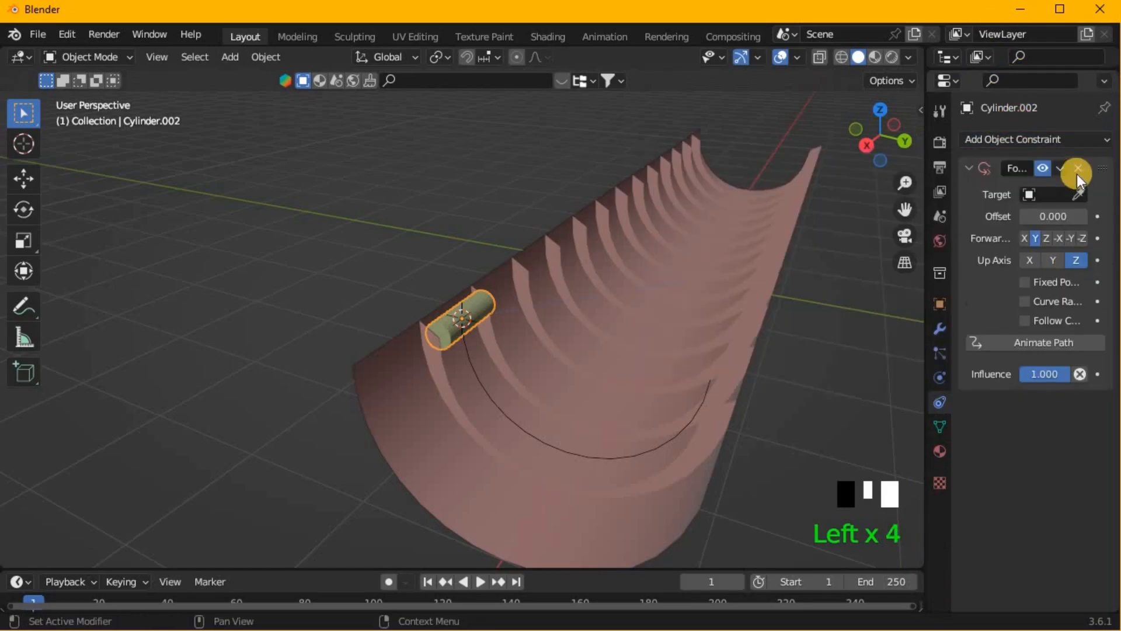
- Rename the curve between the ribs as path 001
left_click(680, 425)
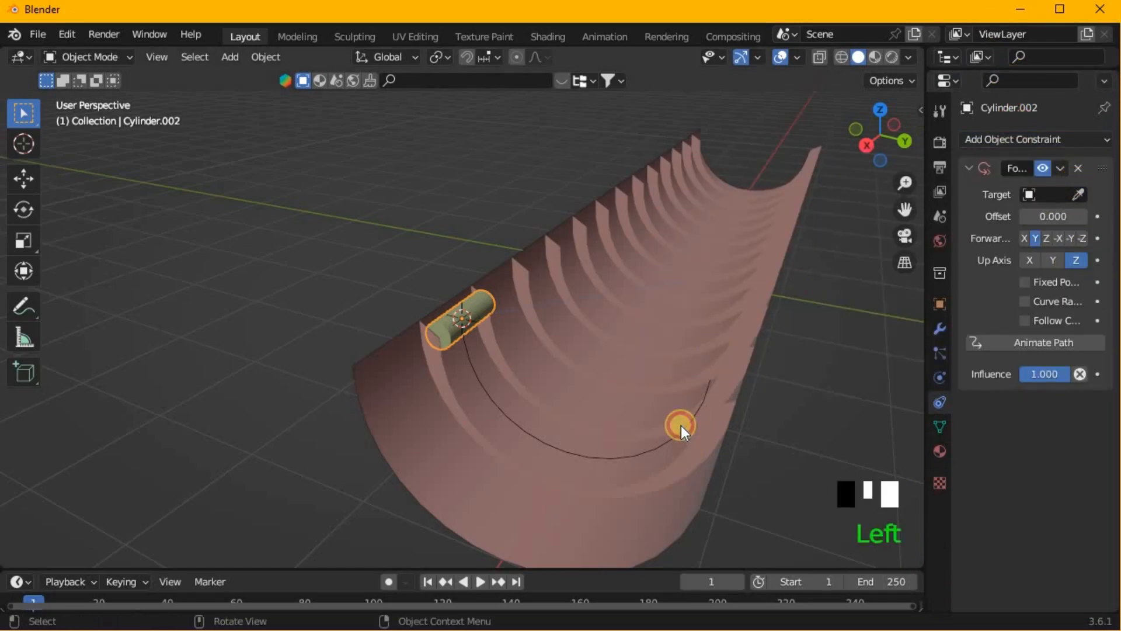
key("F2")
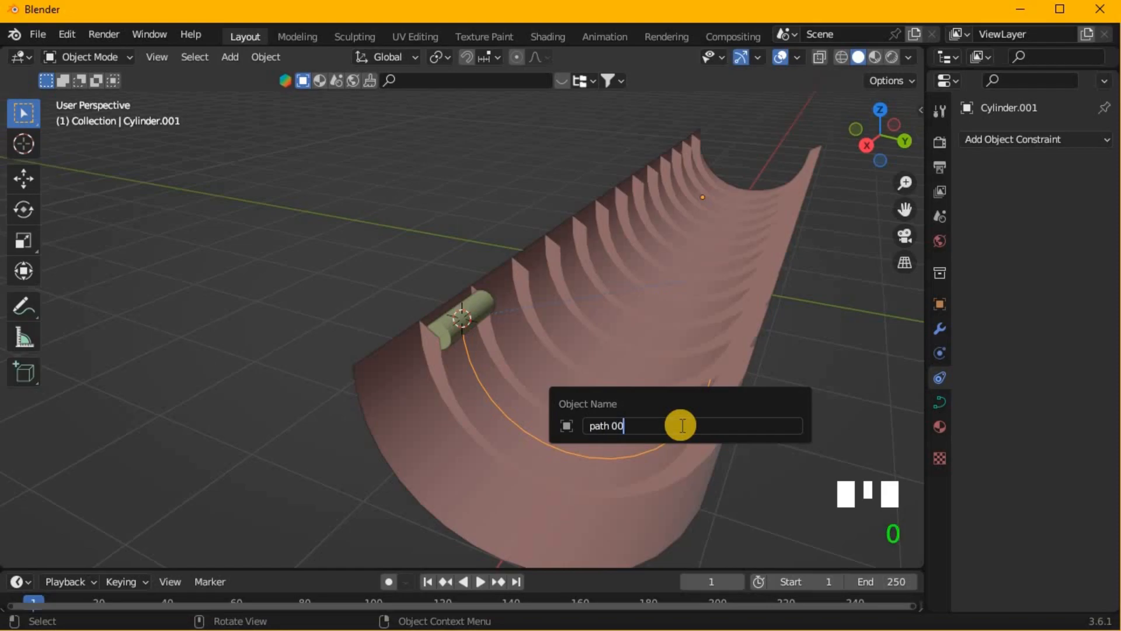
key("Return")
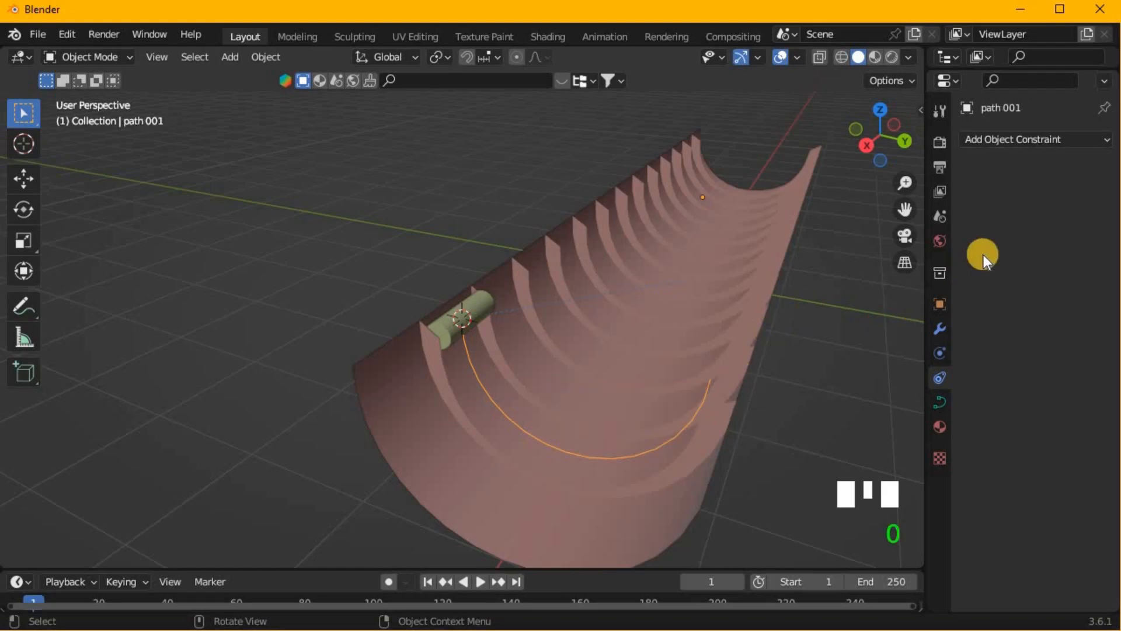
- Target the small cylinder's Follow Path constraint at path 001, animate the path and enable Fixed Position
left_click(439, 317)
left_click(1058, 195)
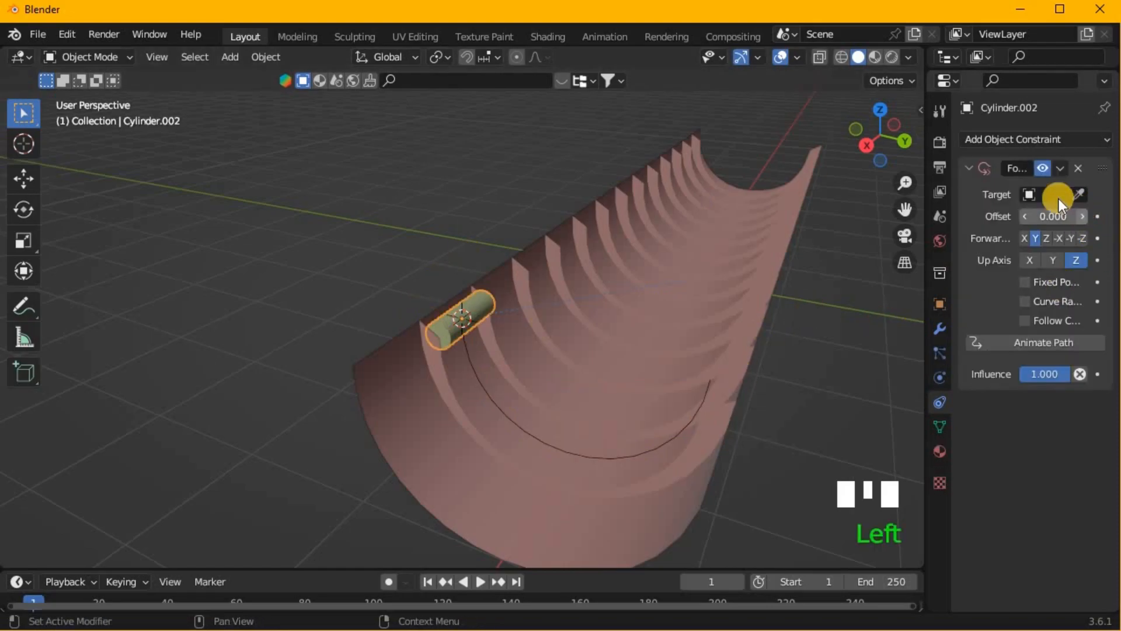
left_click(1011, 223)
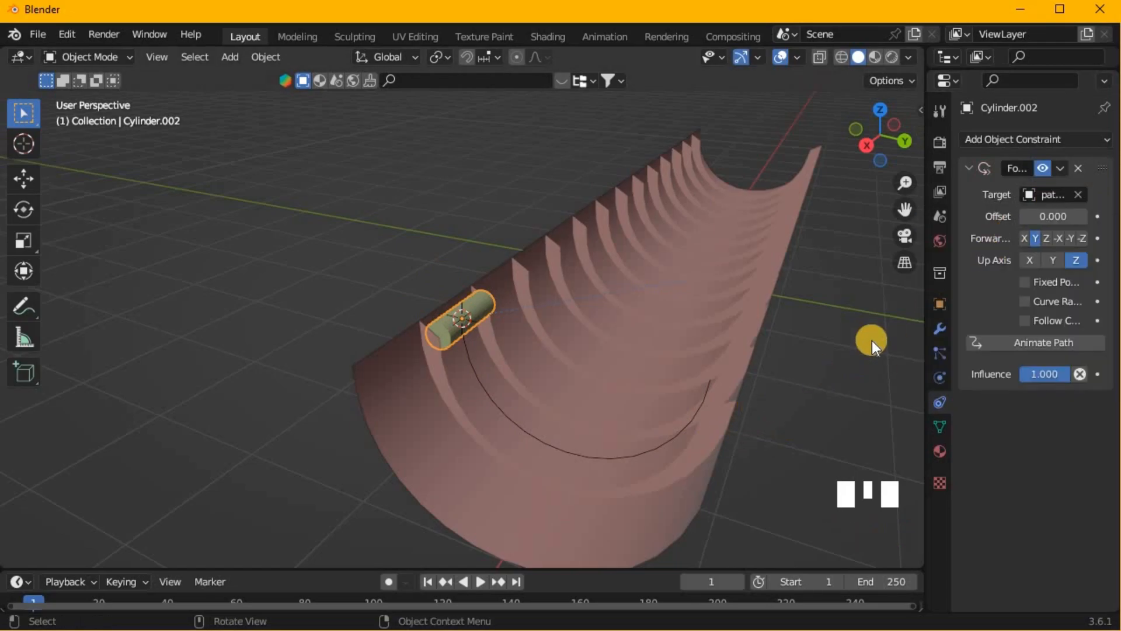
left_click(1017, 344)
left_click(1027, 283)
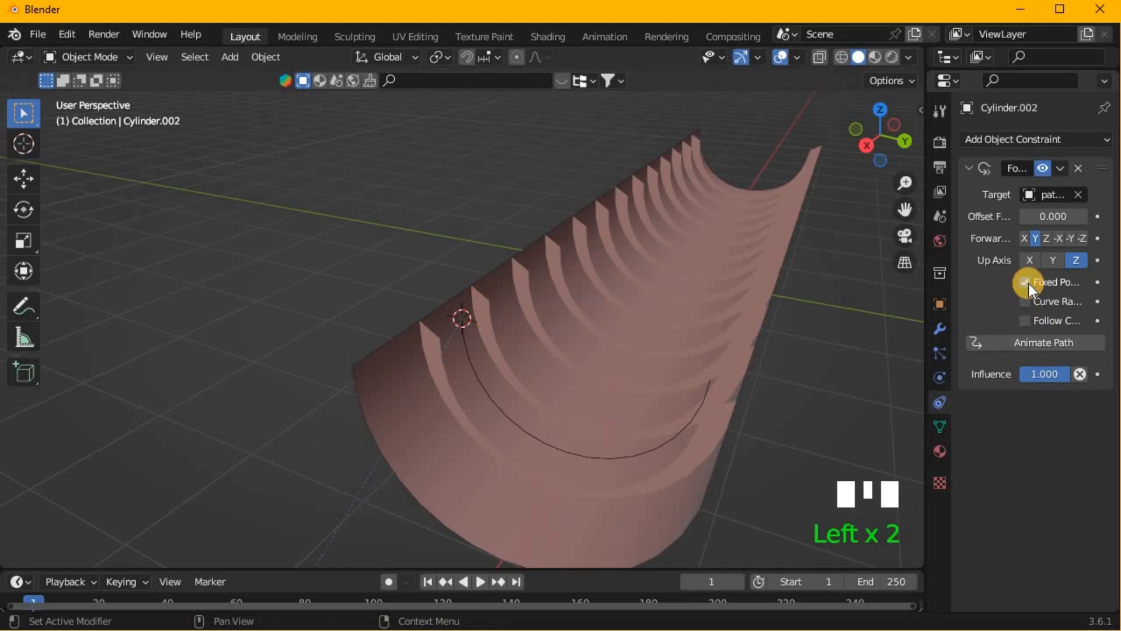
- Apply the small cylinder's object transform
scroll(849, 338, "down", 7)
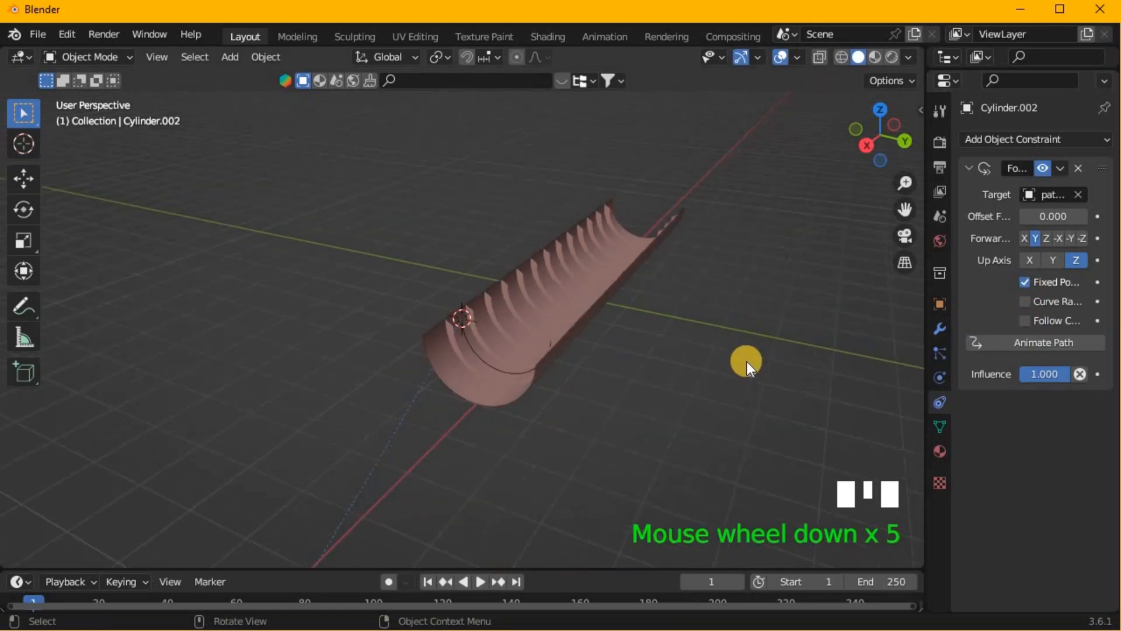
key("ctrl+a")
left_click(738, 418)
scroll(618, 410, "up", 3)
middle_click_drag(614, 407, 678, 384)
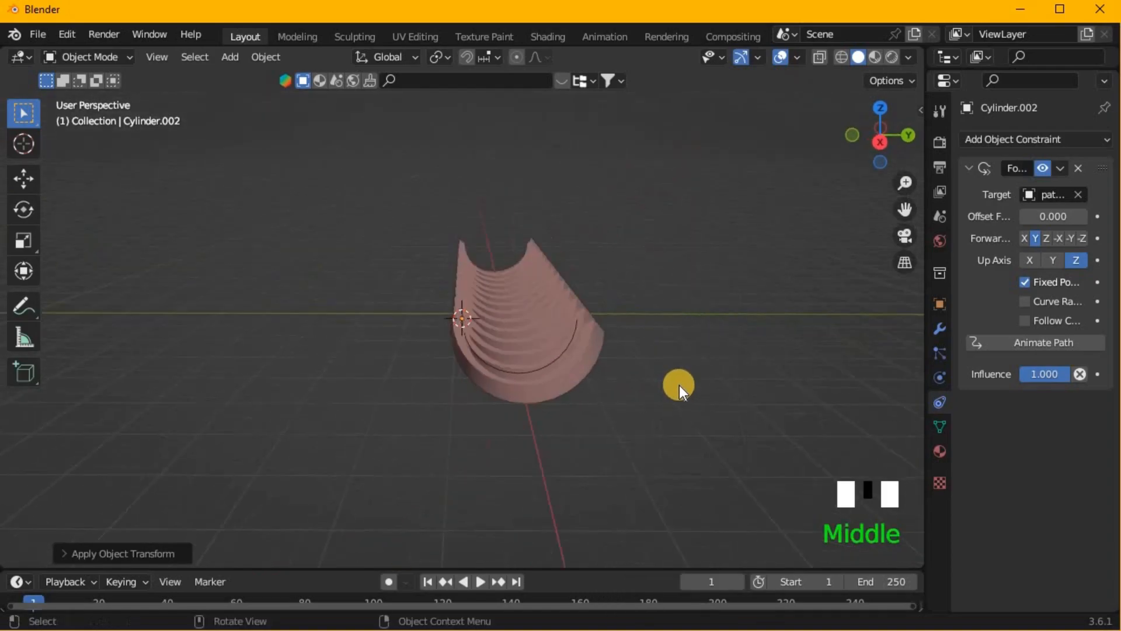
scroll(678, 384, "down", 1)
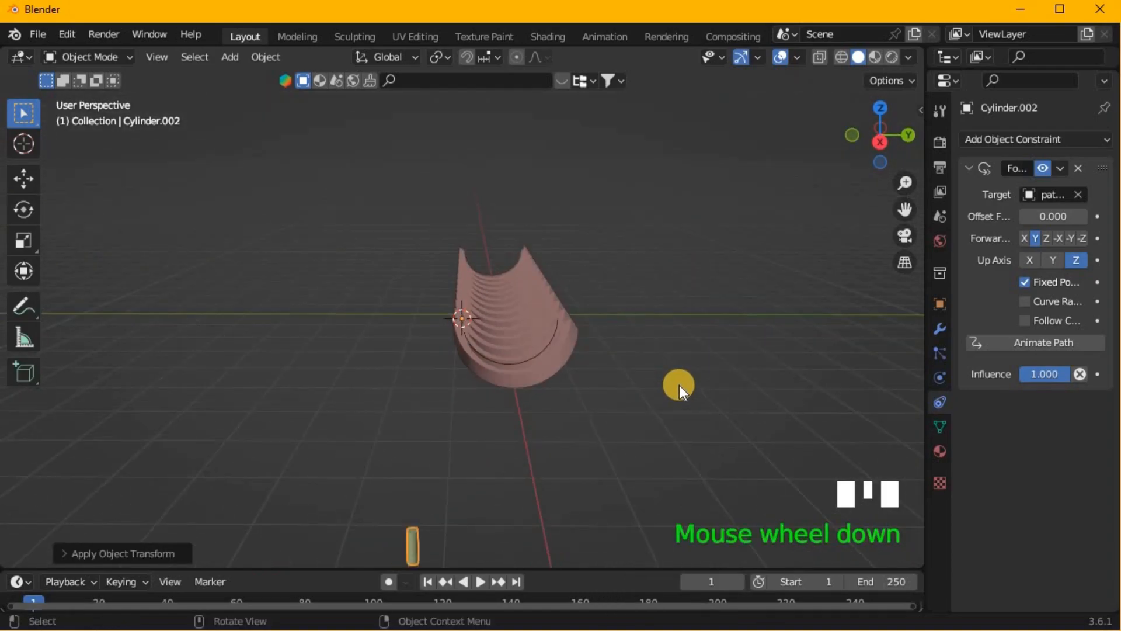
- Clear the small cylinder's location, rotation and scale
key("g")
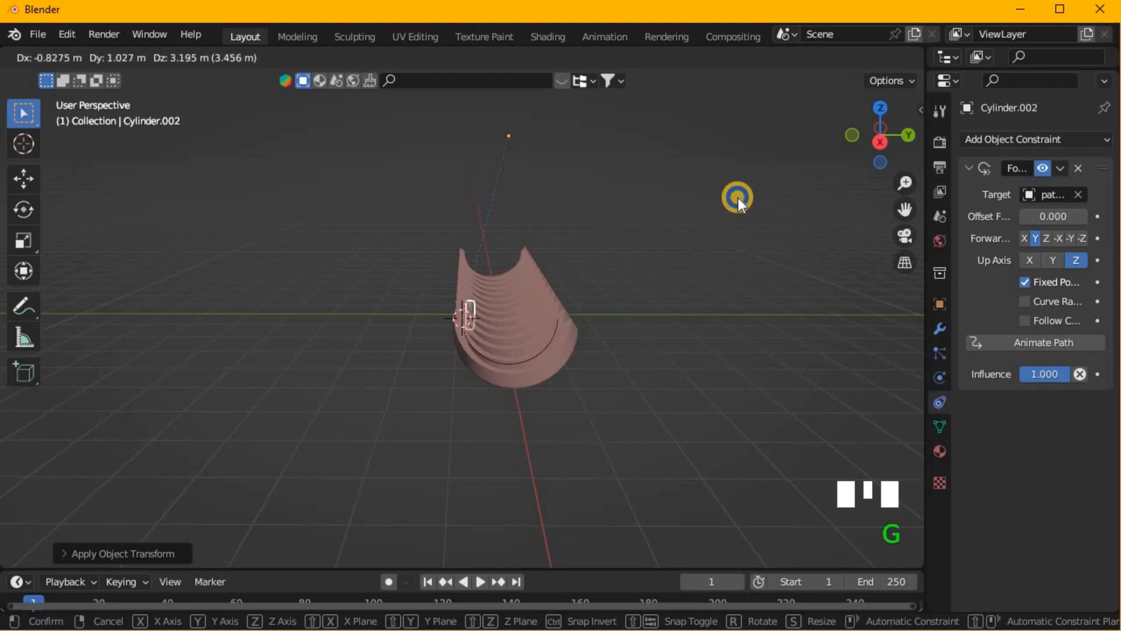
right_click(738, 197)
left_click(256, 59)
mouse_move(292, 128)
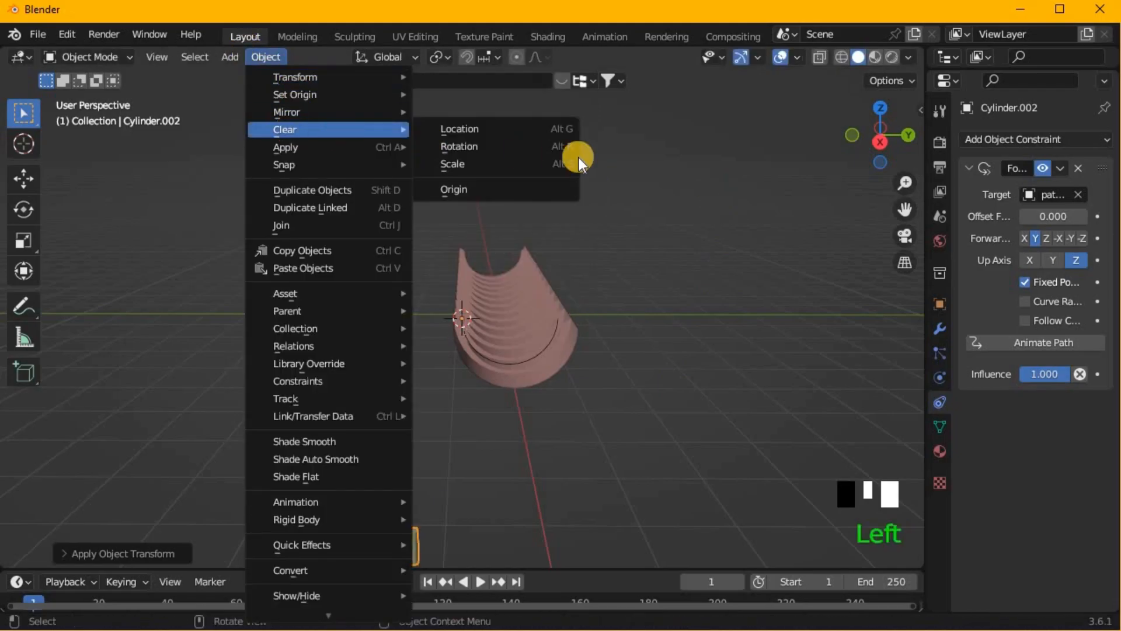
left_click(527, 125)
left_click(262, 58)
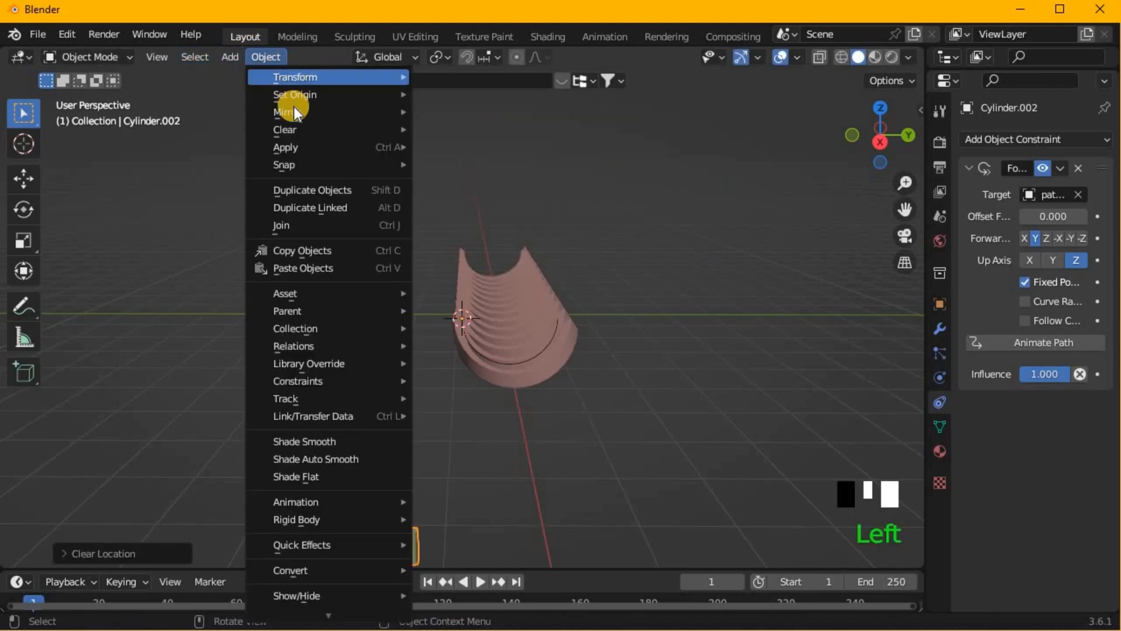
mouse_move(378, 146)
left_click(435, 151)
left_click(260, 56)
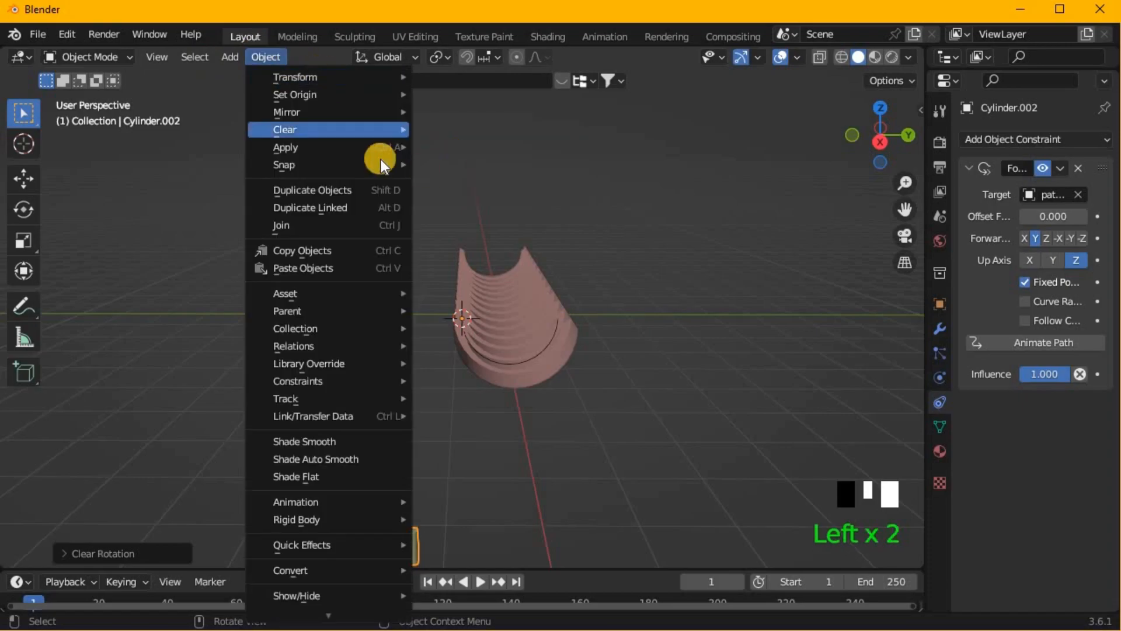
left_click(560, 166)
left_click(629, 285)
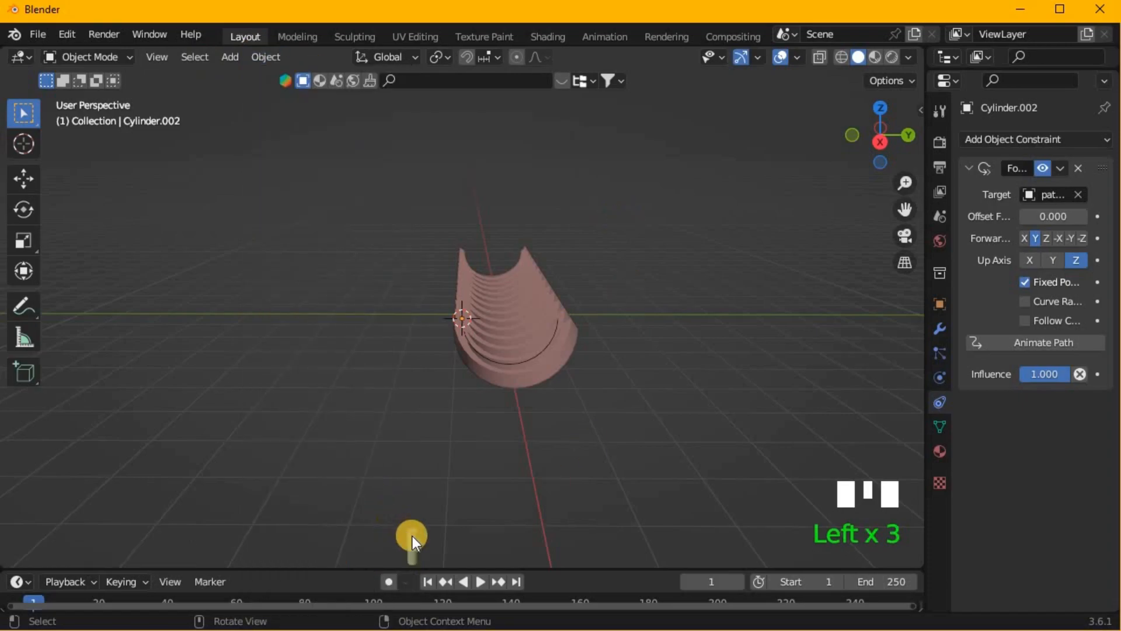
- In front view, move the small cylinder up along Z until it is level with the trough's rim
key("KP_1")
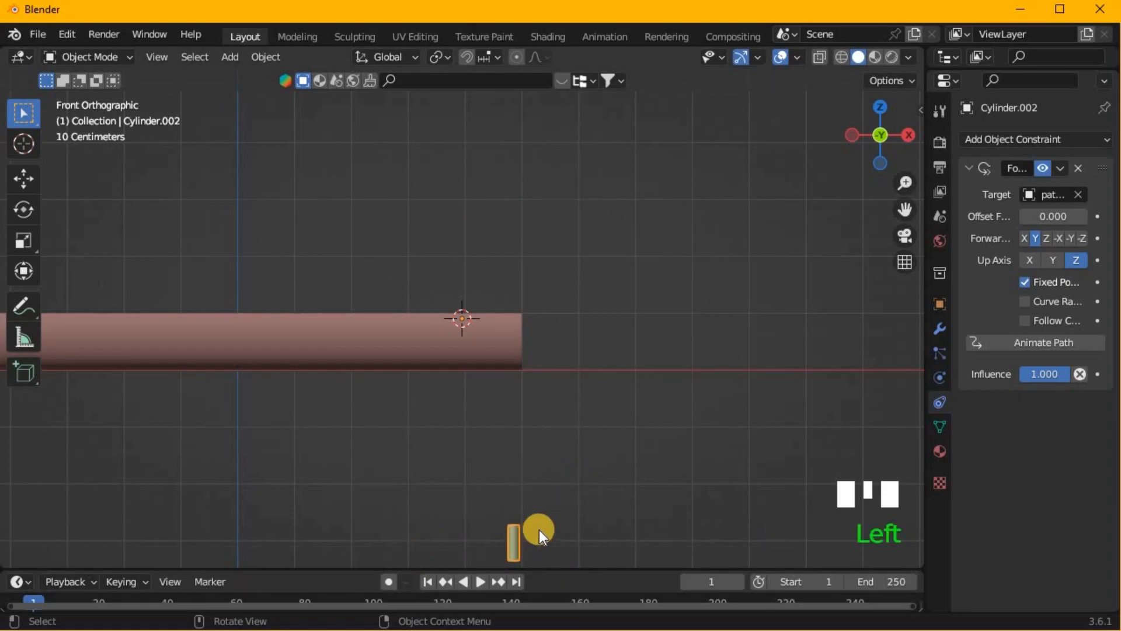
key("g")
key("z")
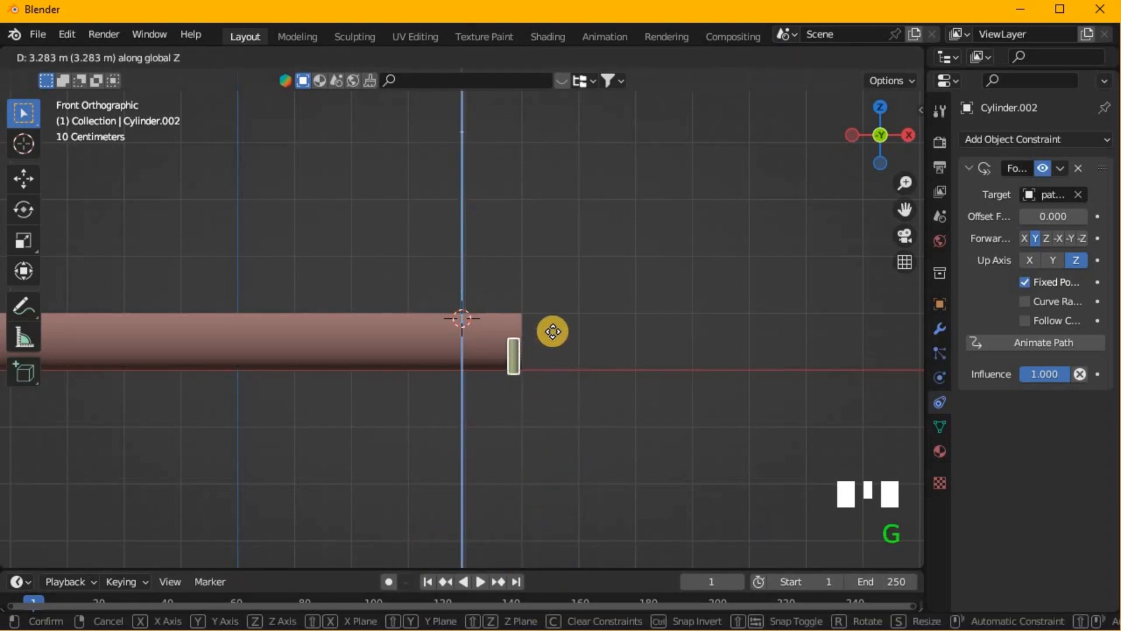
left_click(559, 304)
key("g")
key("y")
left_click(527, 320)
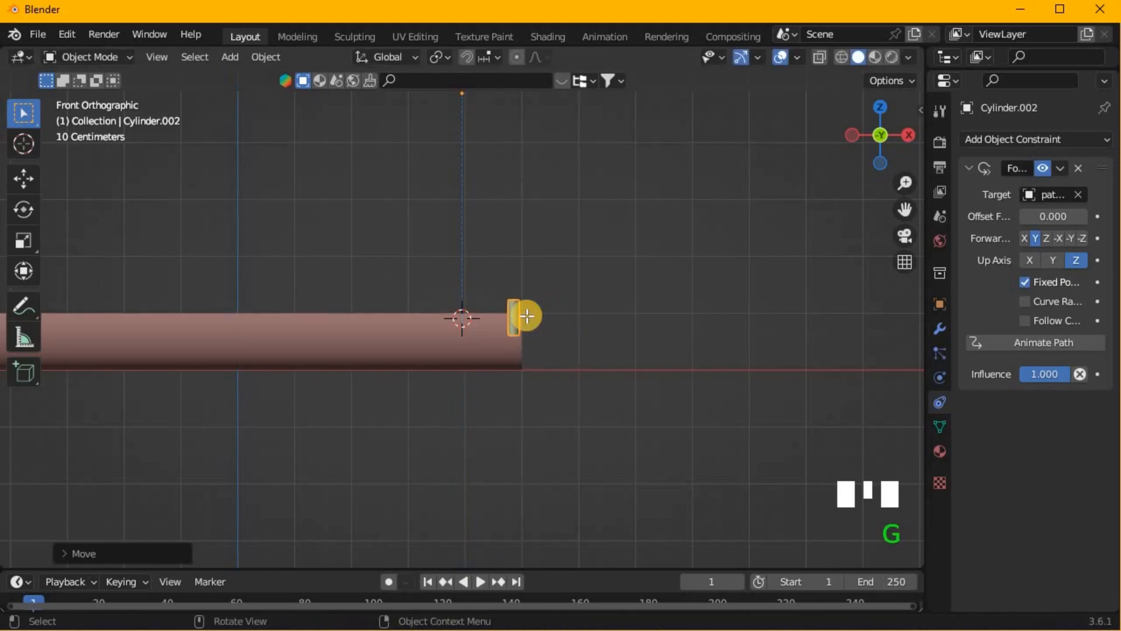
- In Edit Mode, move the small cylinder's mesh up and sideways so it lines up with its origin in front view
key("Tab")
scroll(538, 318, "down", 2)
key("g")
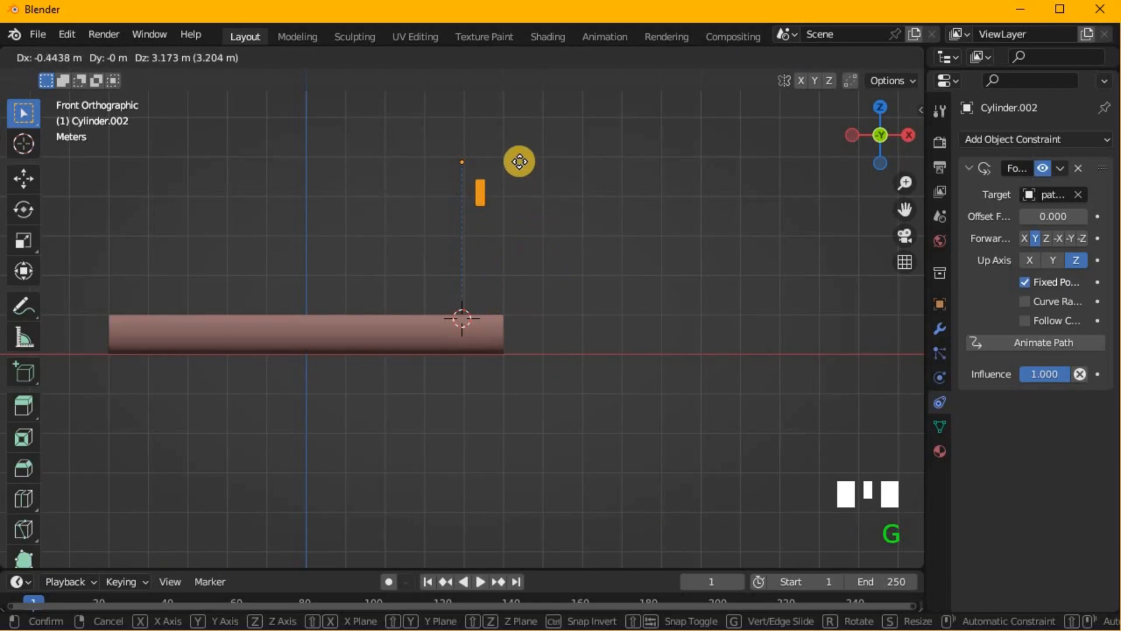
left_click(520, 163)
key("Tab")
middle_click_drag(519, 163, 328, 188)
- In top view, move the small cylinder's mesh about 0.87 m along Y onto the start of the curve
key("KP_7")
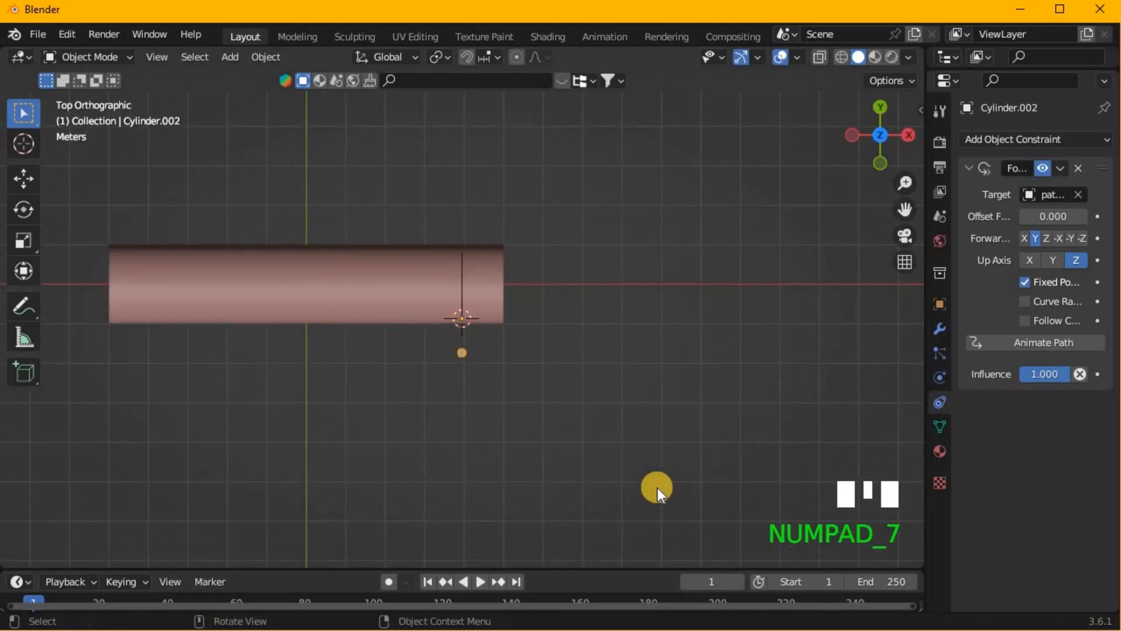
key("KP_Decimal")
scroll(658, 490, "down", 3)
key("Tab")
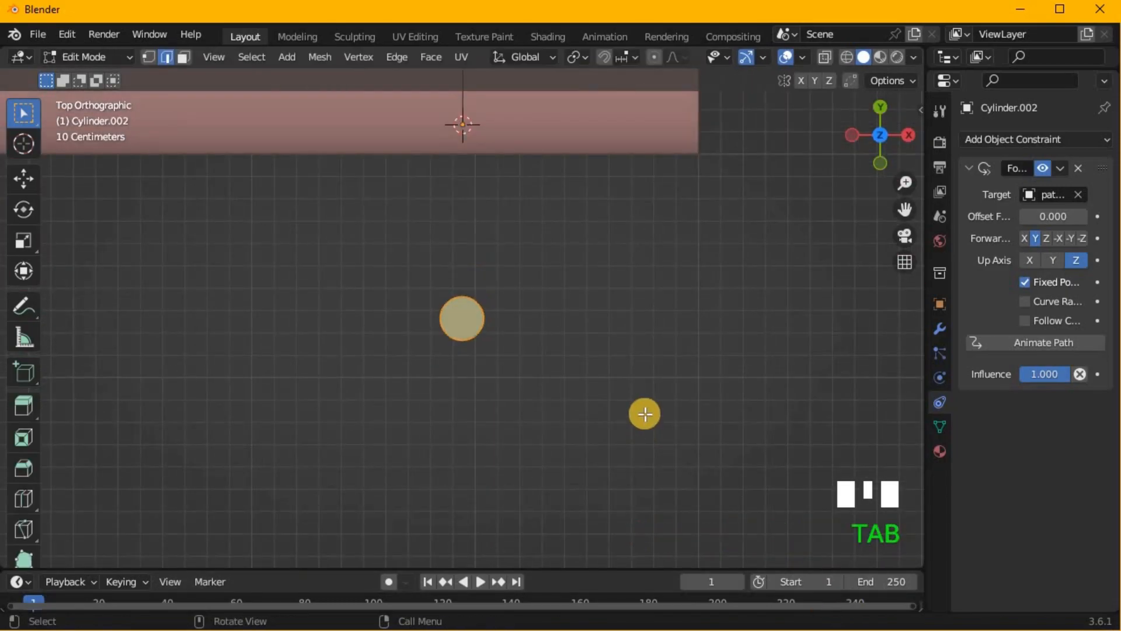
key("g")
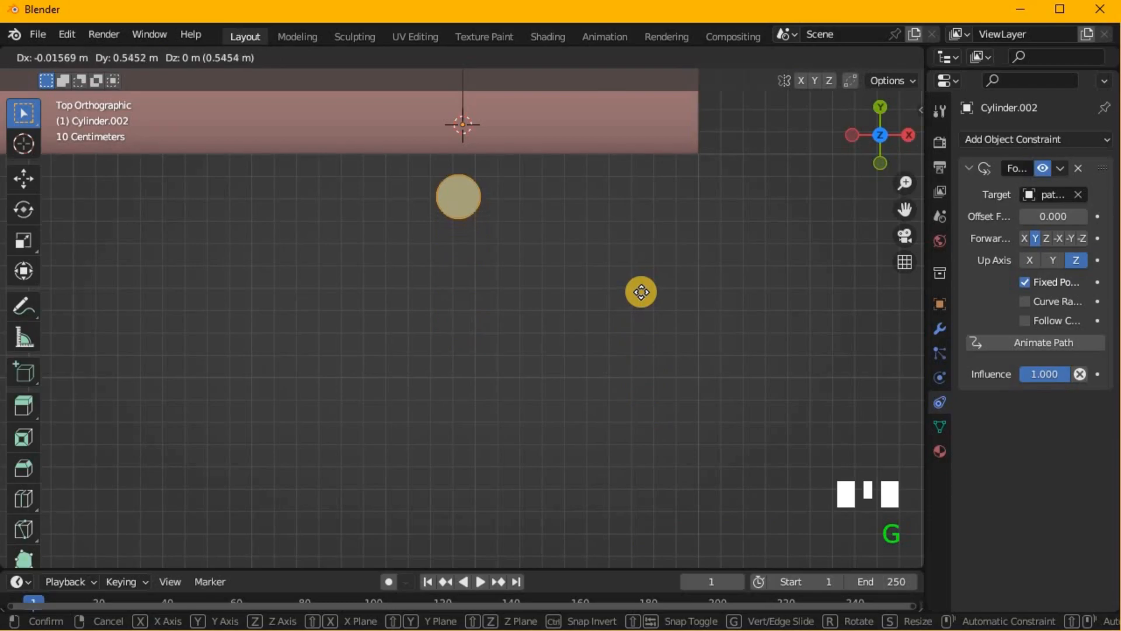
key("x")
key("y")
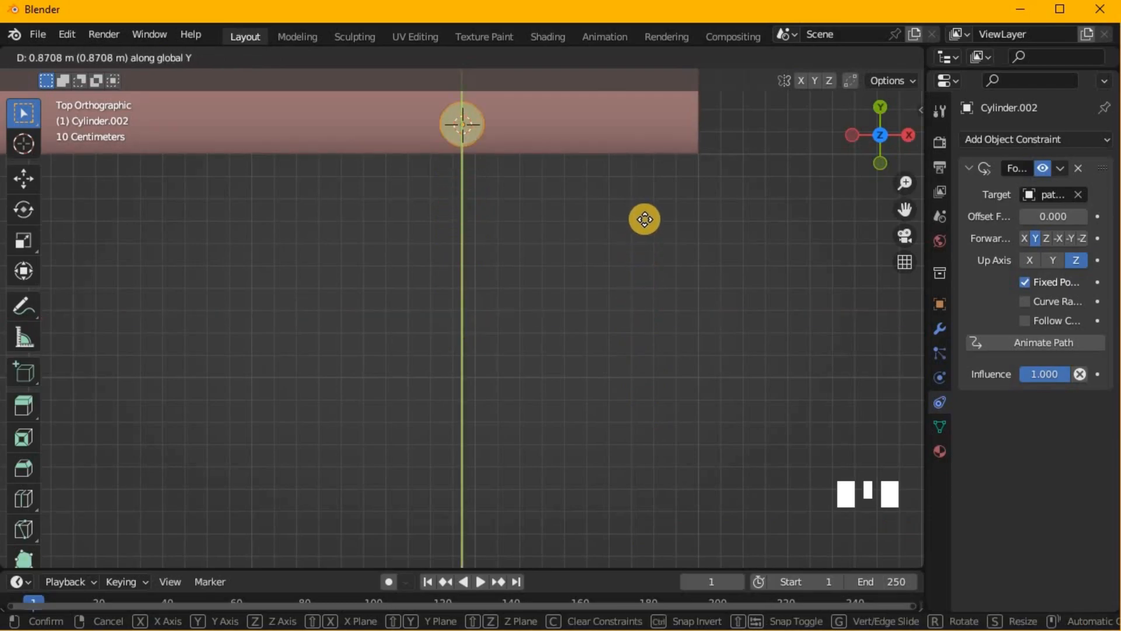
left_click(648, 221)
middle_click_drag(623, 268, 532, 159)
- In Object Mode and right view, lower the small cylinder about 3.95 m along Z onto the start of the curve
key("KP_1")
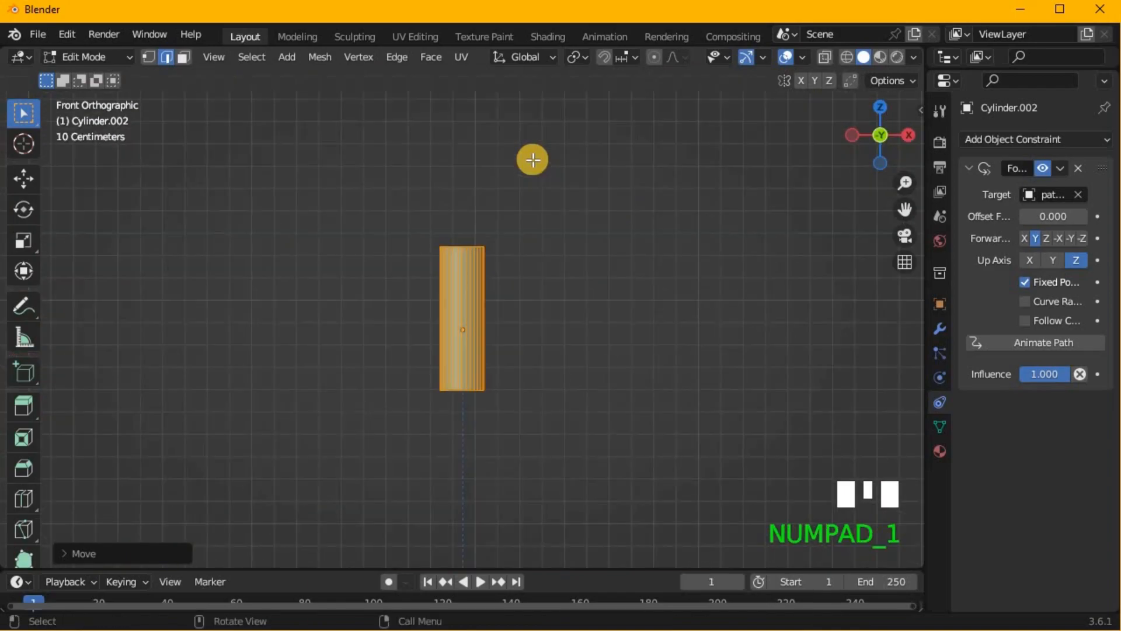
scroll(569, 323, "down", 2)
scroll(569, 323, "down", 6)
middle_click_drag(568, 323, 555, 267, "shift")
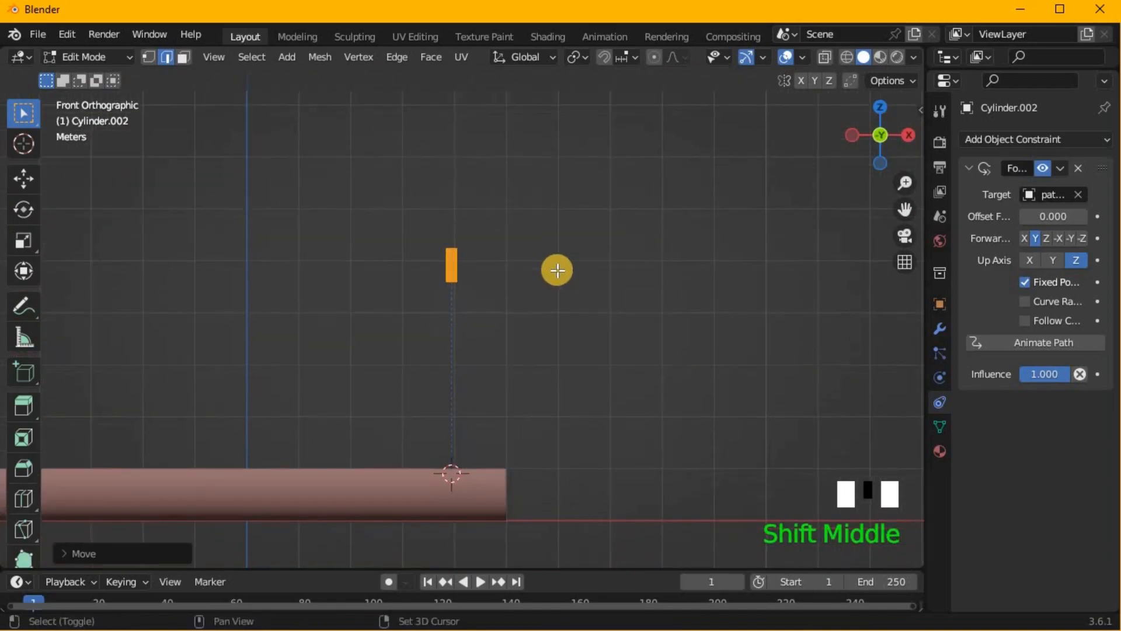
key("KP_3")
key("g")
right_click(571, 335)
key("Tab")
key("g")
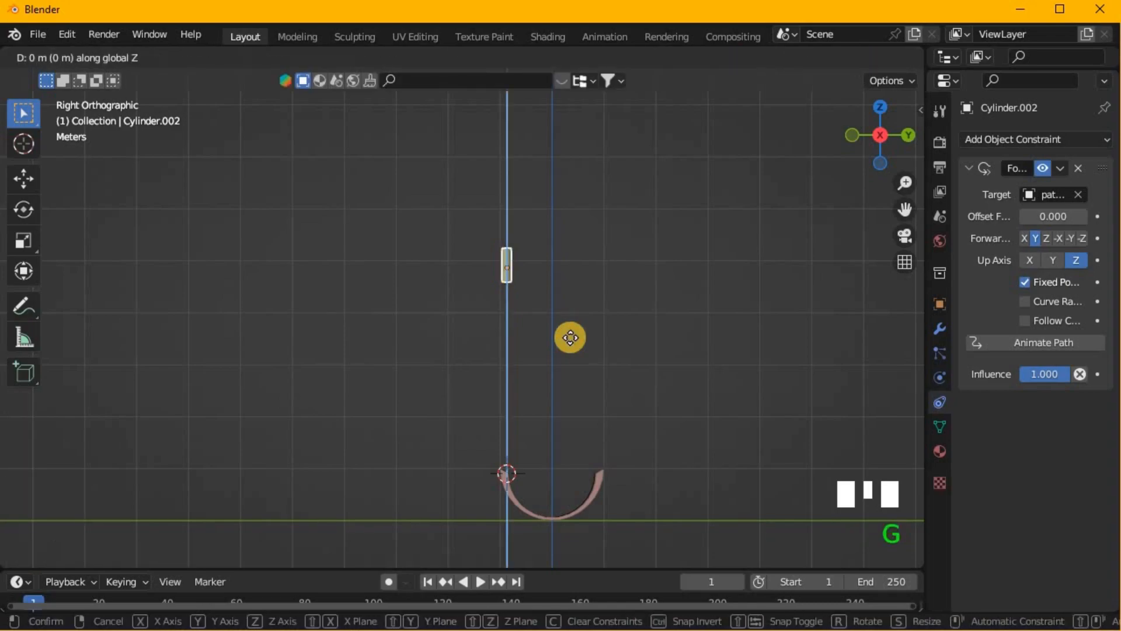
left_click(565, 541)
- Rotate the small cylinder 90° about the Y axis so it lies across the gap between the ribs
key("KP_Decimal")
middle_click_drag(565, 541, 435, 92)
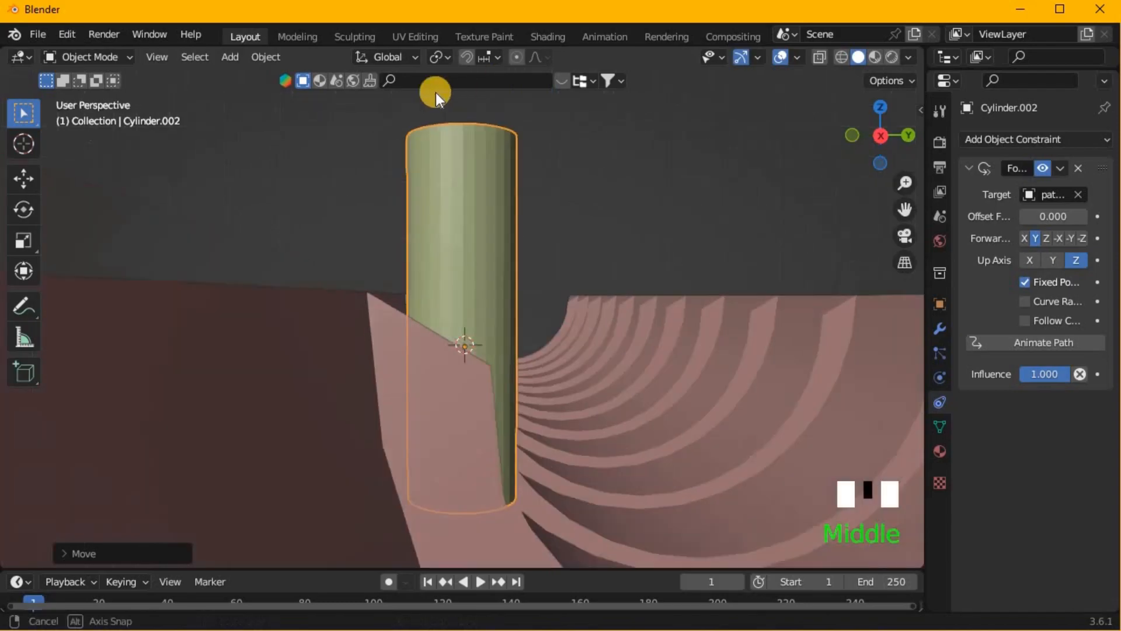
scroll(456, 188, "down", 4)
key("r")
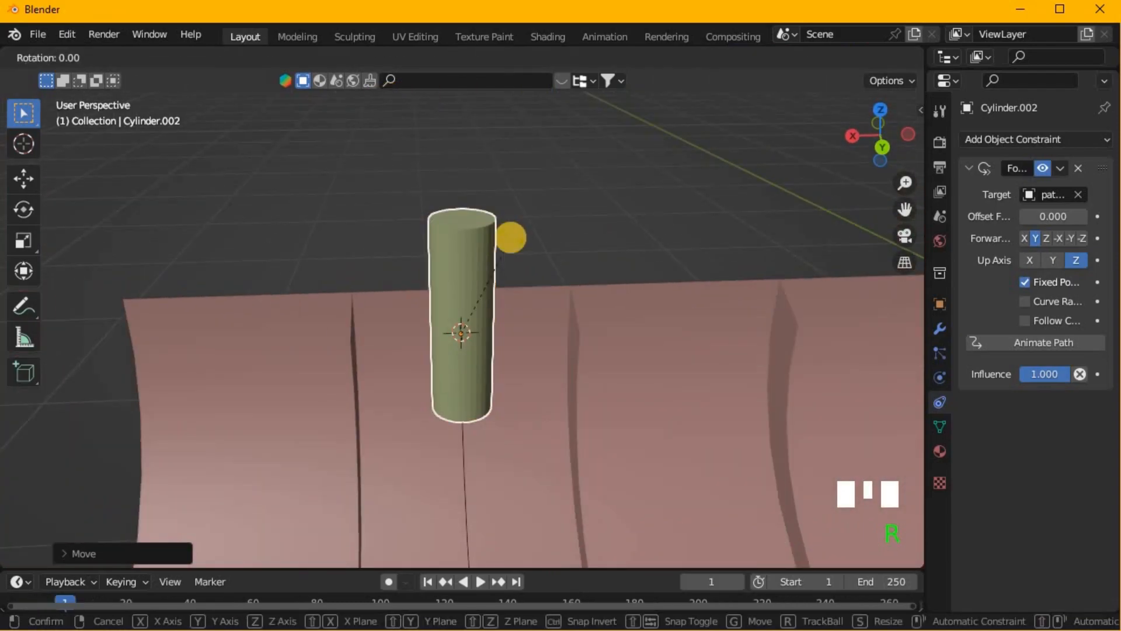
key("y")
key("9")
key("0")
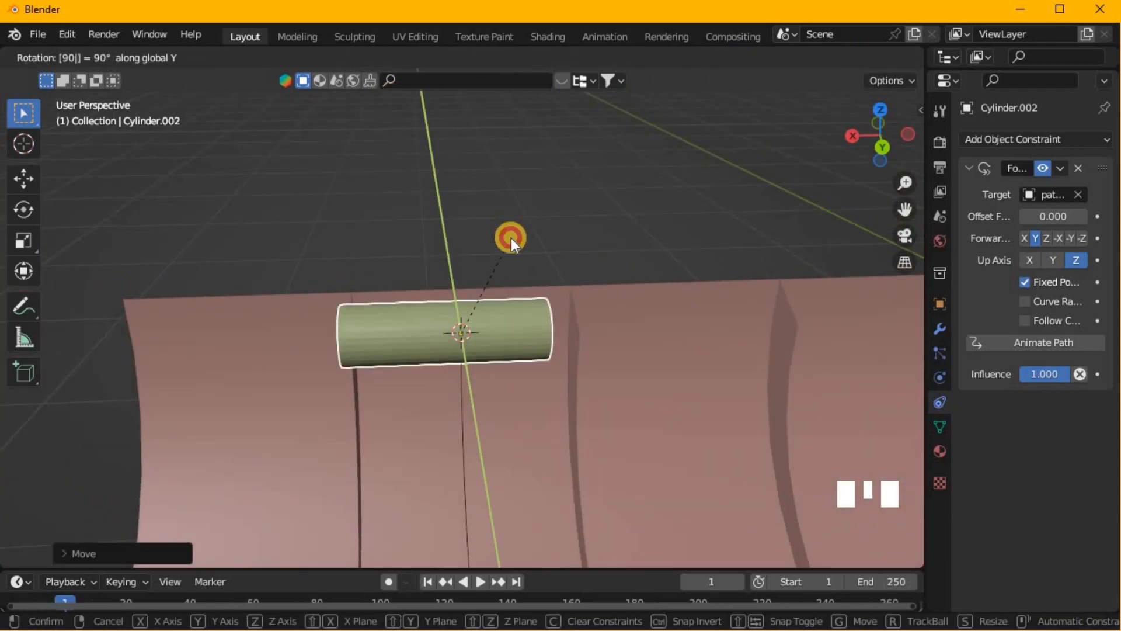
key("Return")
- In wireframe front view, move the small cylinder slightly along X so it sits centred between the two ribs, and restore solid shading
middle_click_drag(509, 160, 500, 188)
key("KP_3")
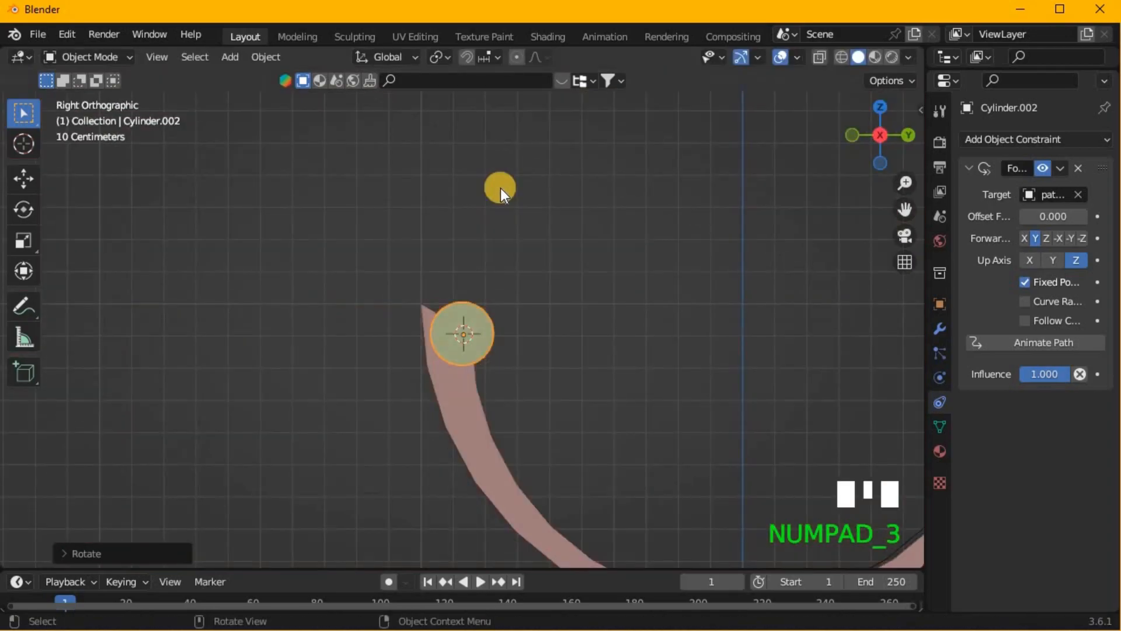
key("KP_1")
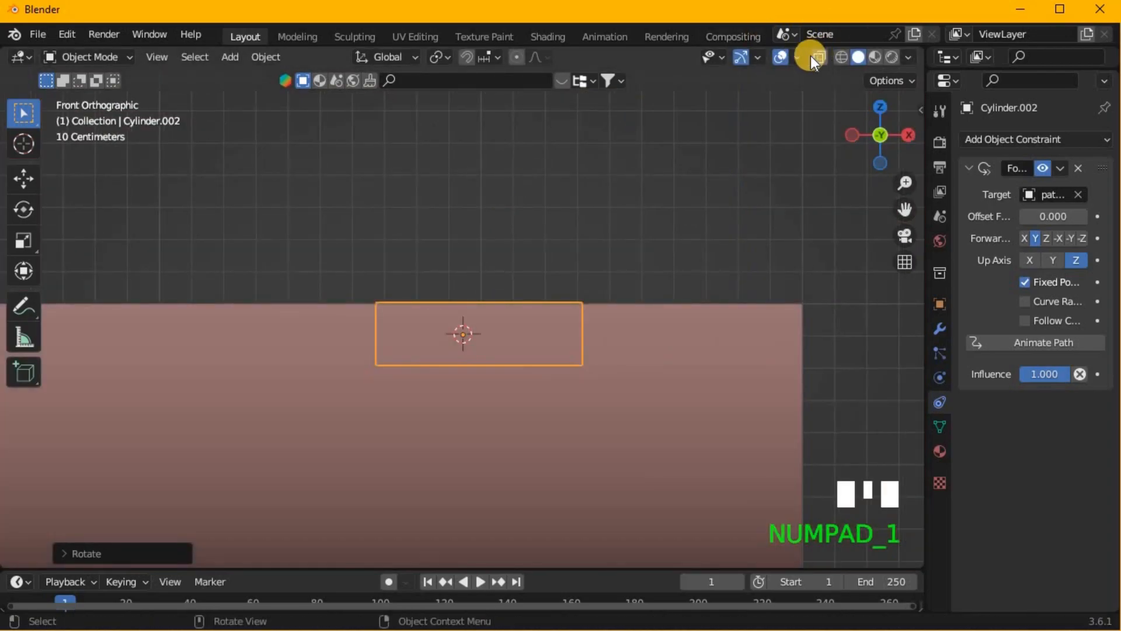
left_click(838, 56)
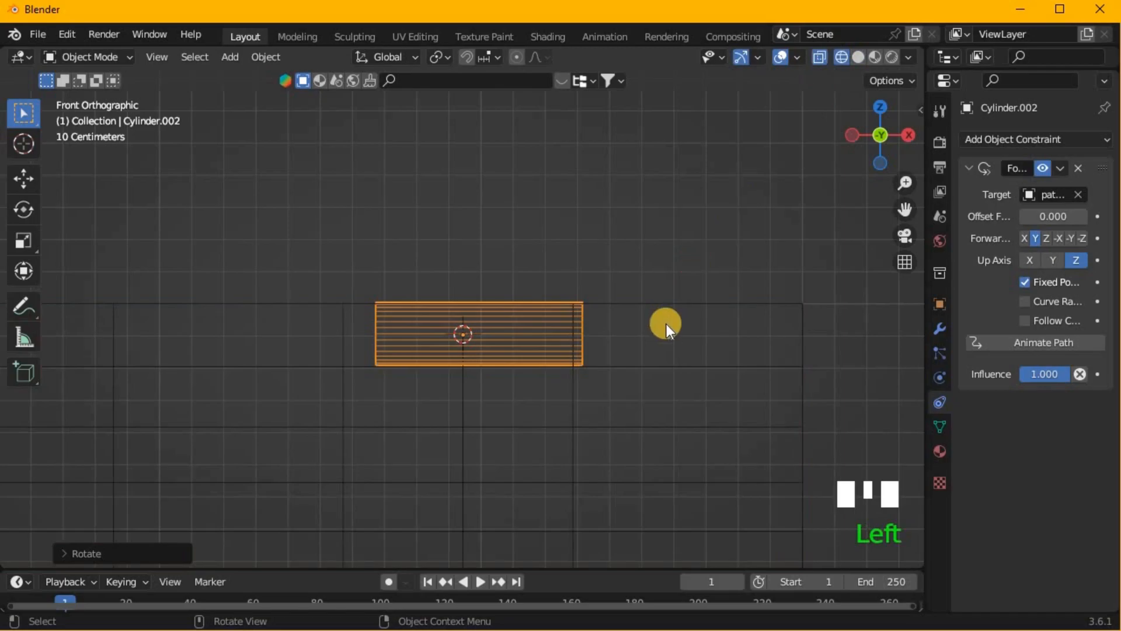
key("g")
key("x")
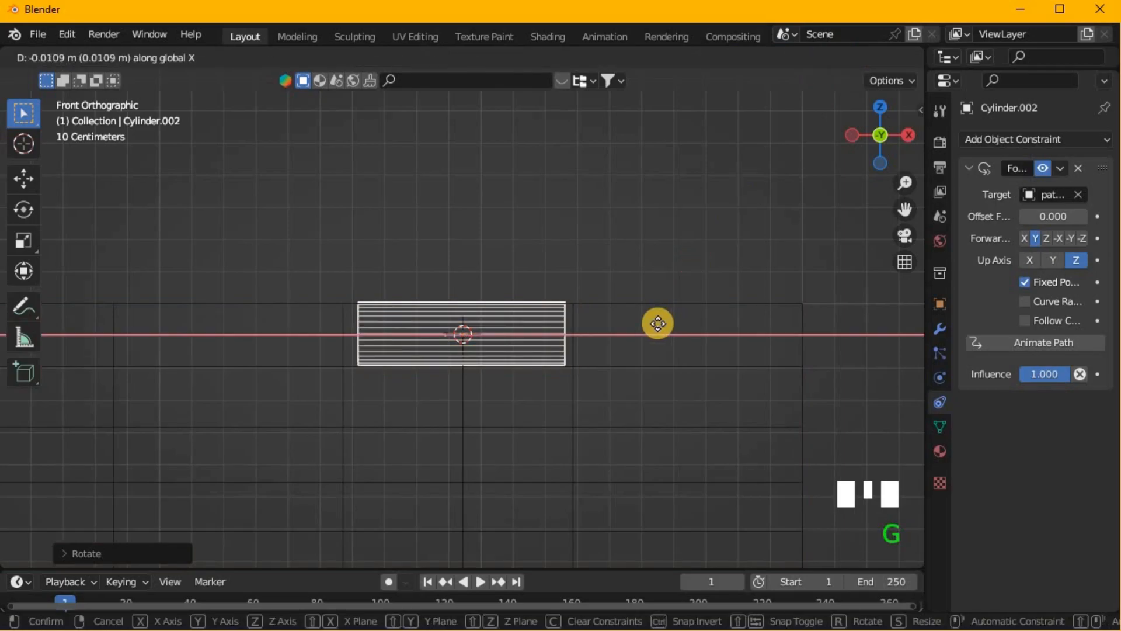
left_click(664, 323)
middle_click_drag(663, 229, 368, 257)
left_click(706, 148)
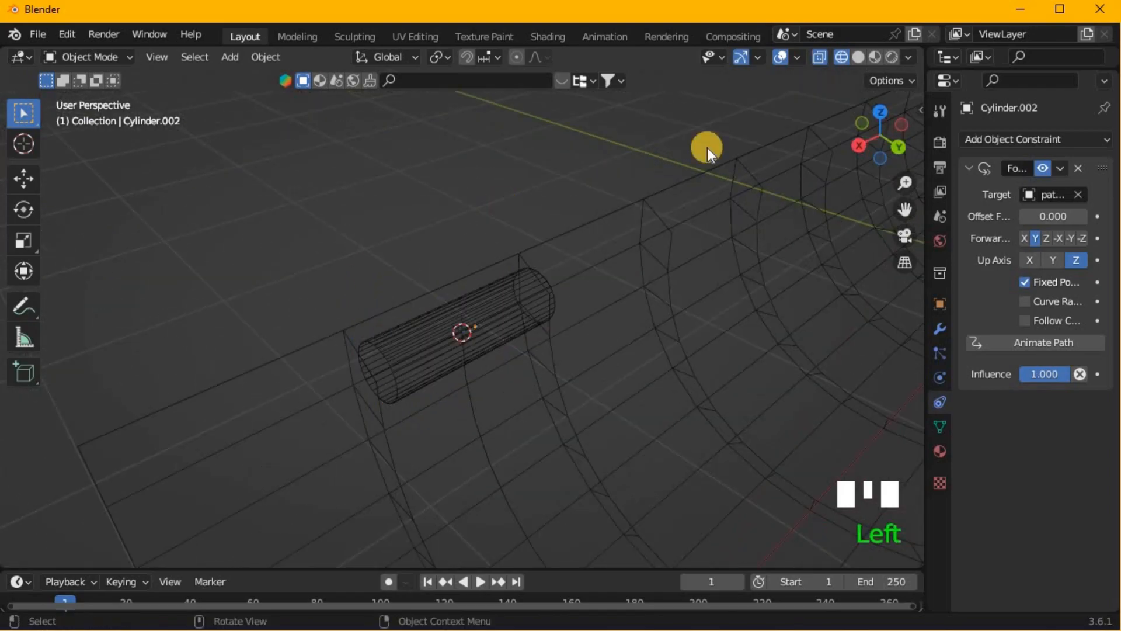
left_click(854, 57)
- Vary the Follow Path offset factor to preview the small cylinder's travel along the curve, and return it to 0
scroll(437, 423, "down", 4)
middle_click_drag(436, 423, 461, 356)
left_click(1030, 260)
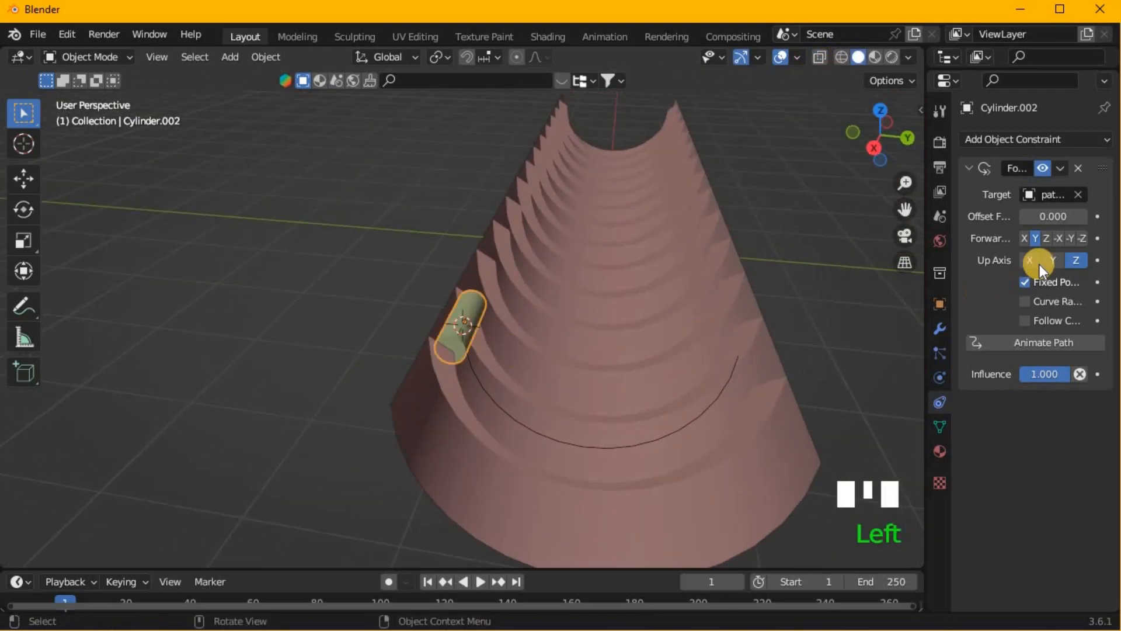
left_click_drag(1058, 214, 571, 263)
middle_click_drag(571, 263, 489, 355)
scroll(489, 355, "down", 1)
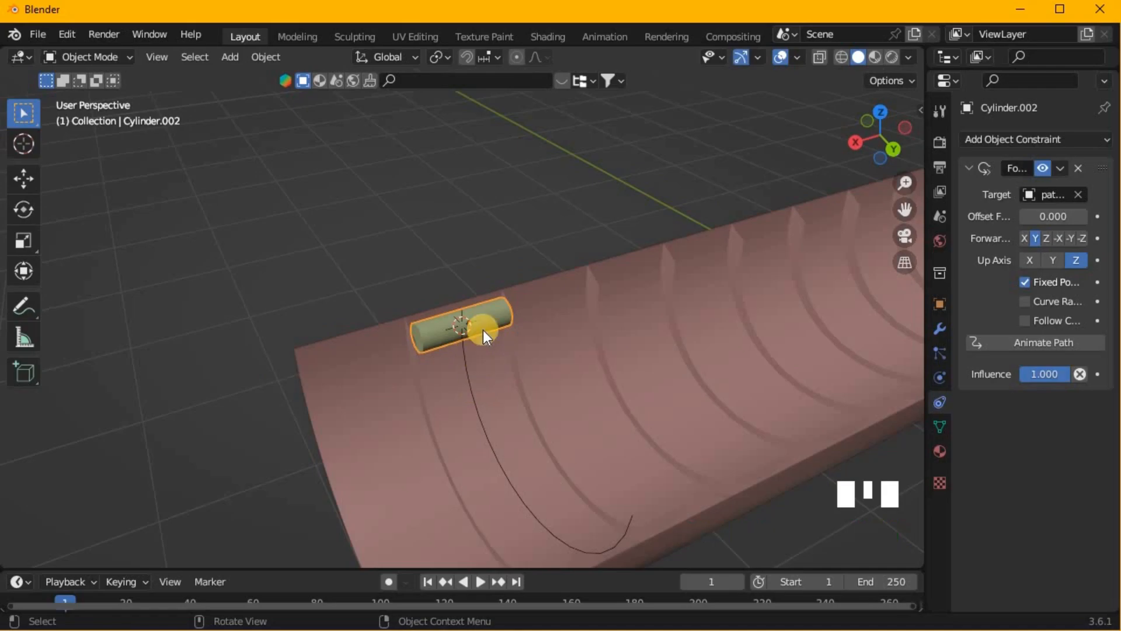
- Examine the small cylinder's placement between the ribs from several views, including the front view in wireframe
key("KP_7")
scroll(488, 328, "down", 4)
middle_click_drag(488, 328, 23, 112)
key("KP_3")
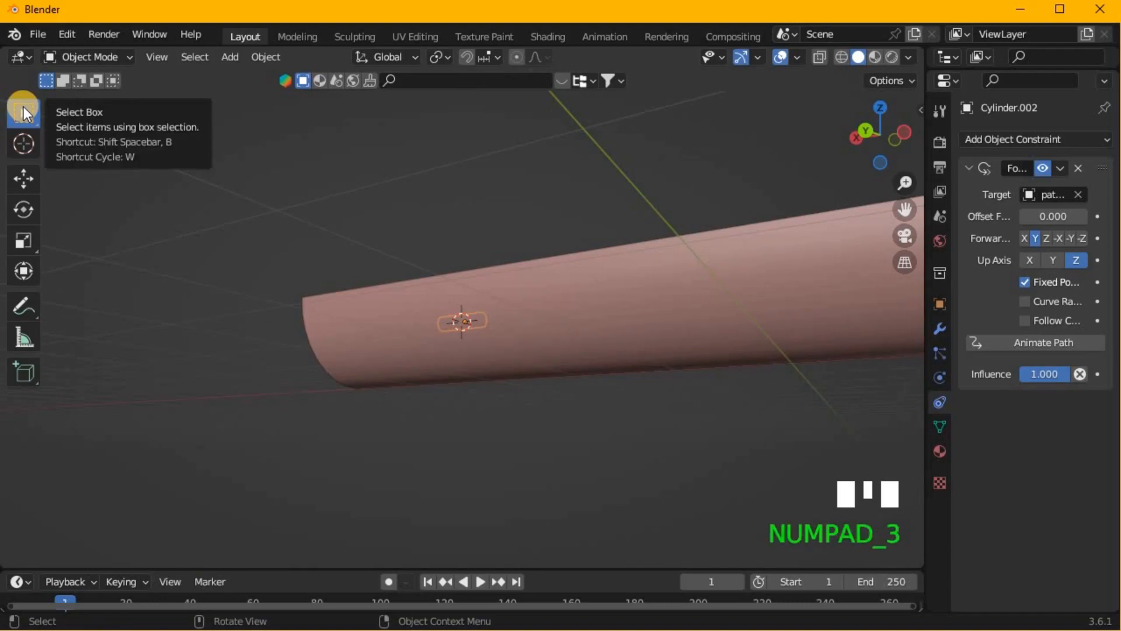
key("KP_3")
key("KP_1")
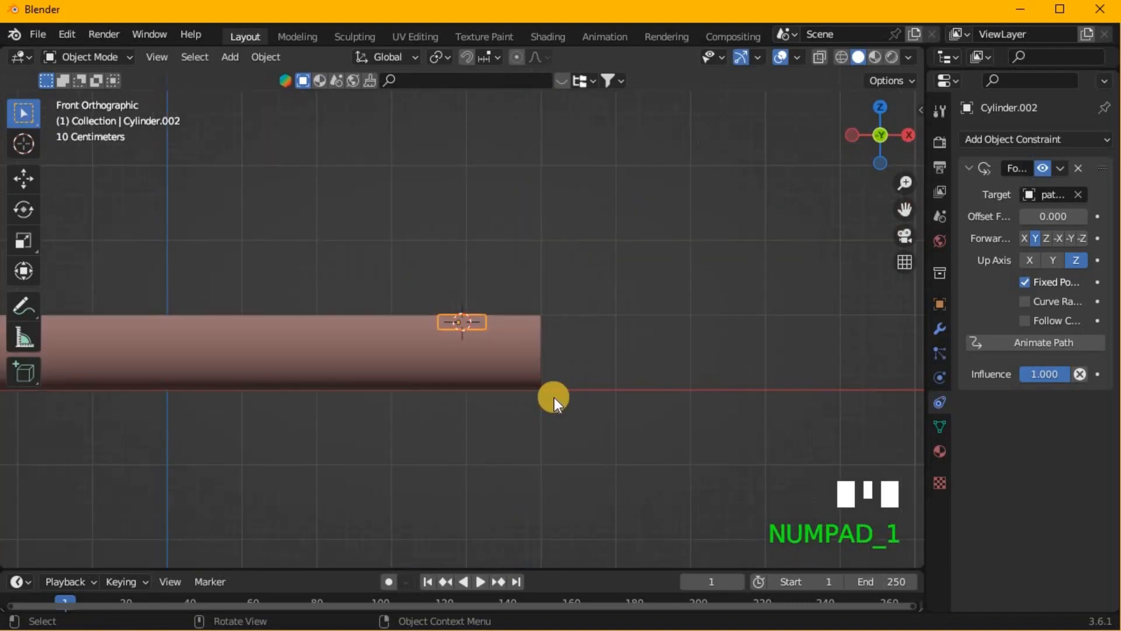
left_click(841, 57)
scroll(491, 376, "up", 4)
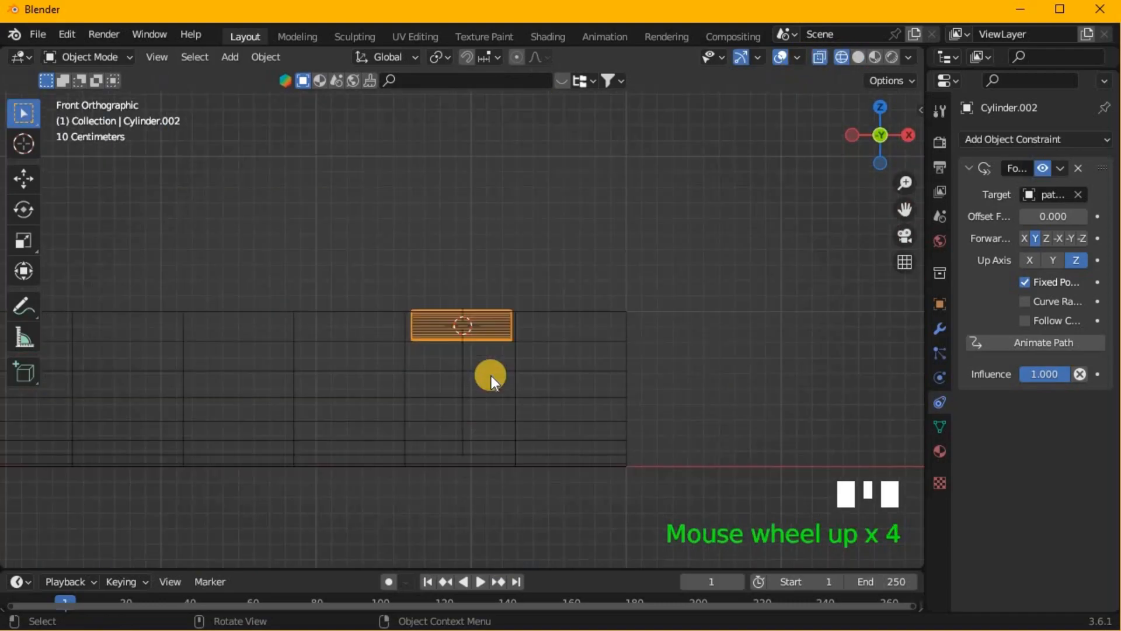
middle_click_drag(494, 404, 703, 404, "shift")
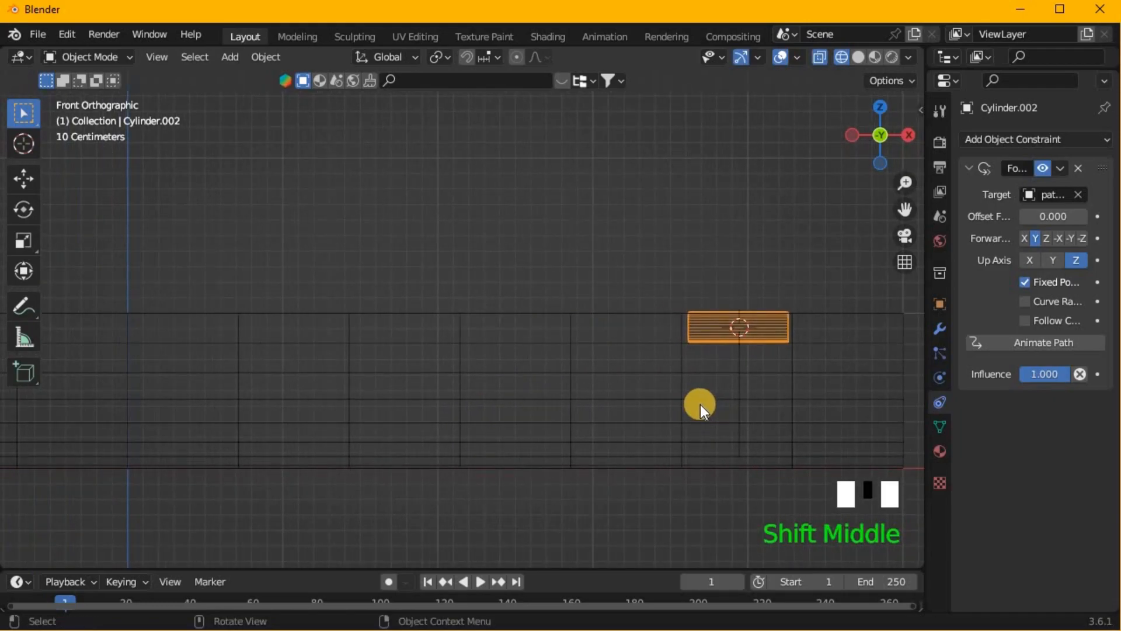
- Enlarge the timeline, restore solid shading and keyframe the Follow Path offset factor at 0 on frame 1
left_click_drag(560, 569, 607, 431)
left_click(857, 56)
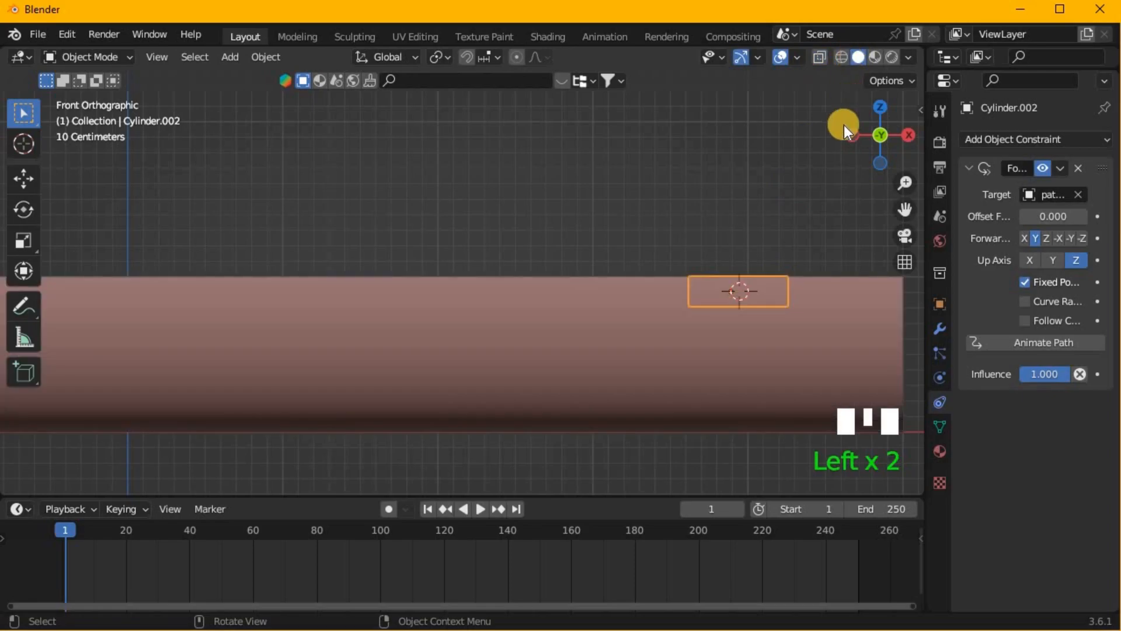
middle_click_drag(794, 318, 588, 342)
scroll(587, 342, "down", 2)
scroll(584, 429, "down", 1)
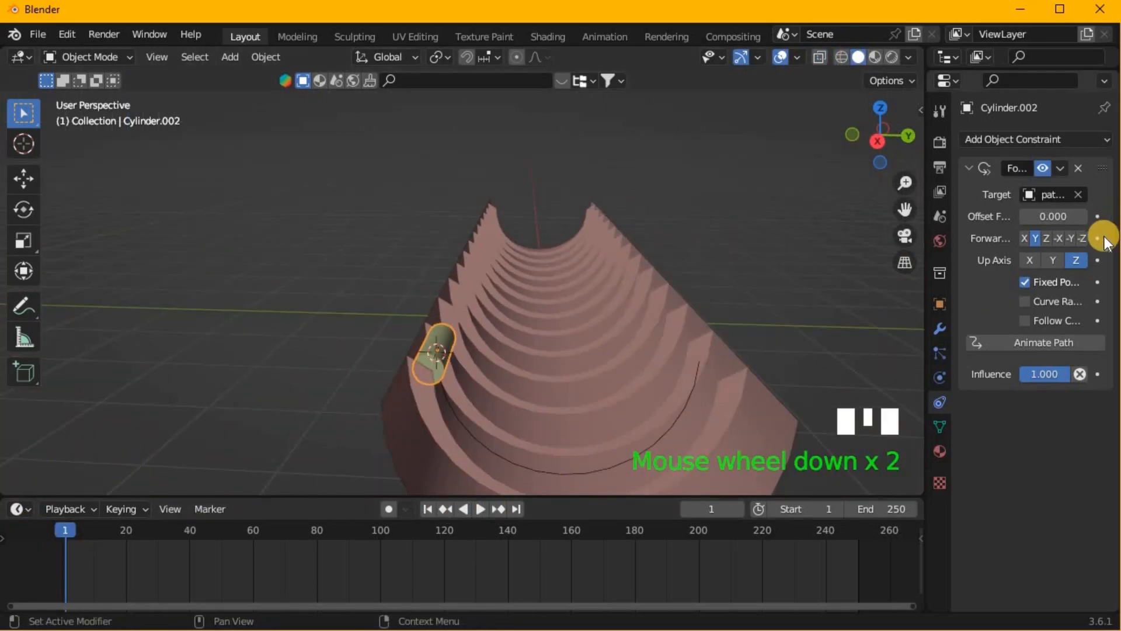
left_click(1099, 216)
- At frame 60, set the Follow Path offset factor to 1 and keyframe it
left_click_drag(72, 533, 173, 541)
left_click_drag(248, 541, 255, 542)
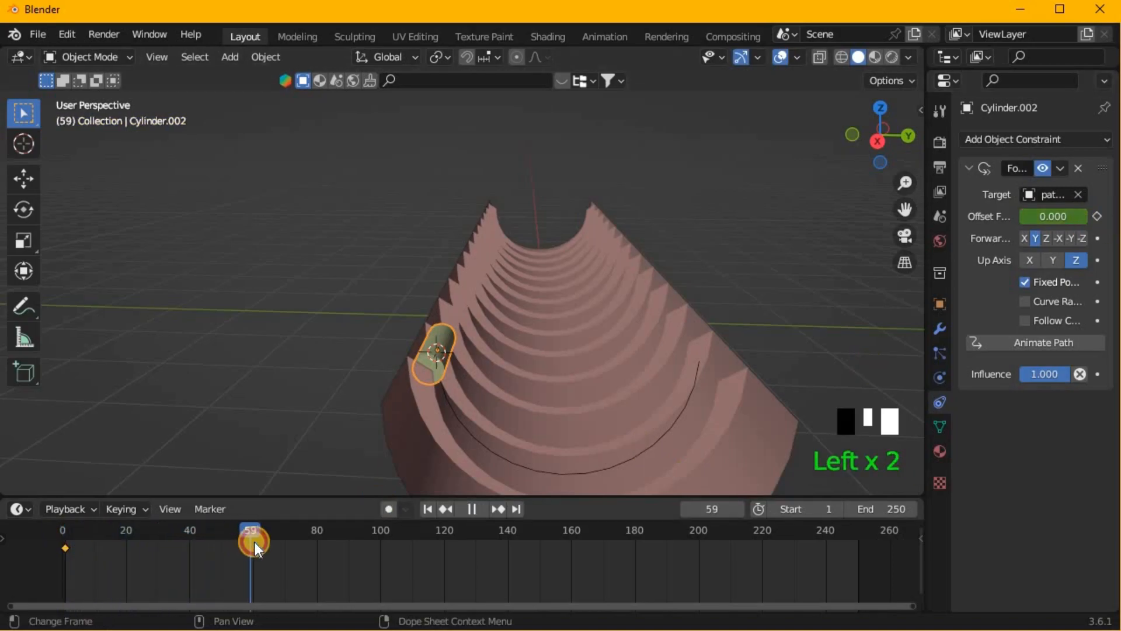
left_click_drag(1036, 216, 1101, 215)
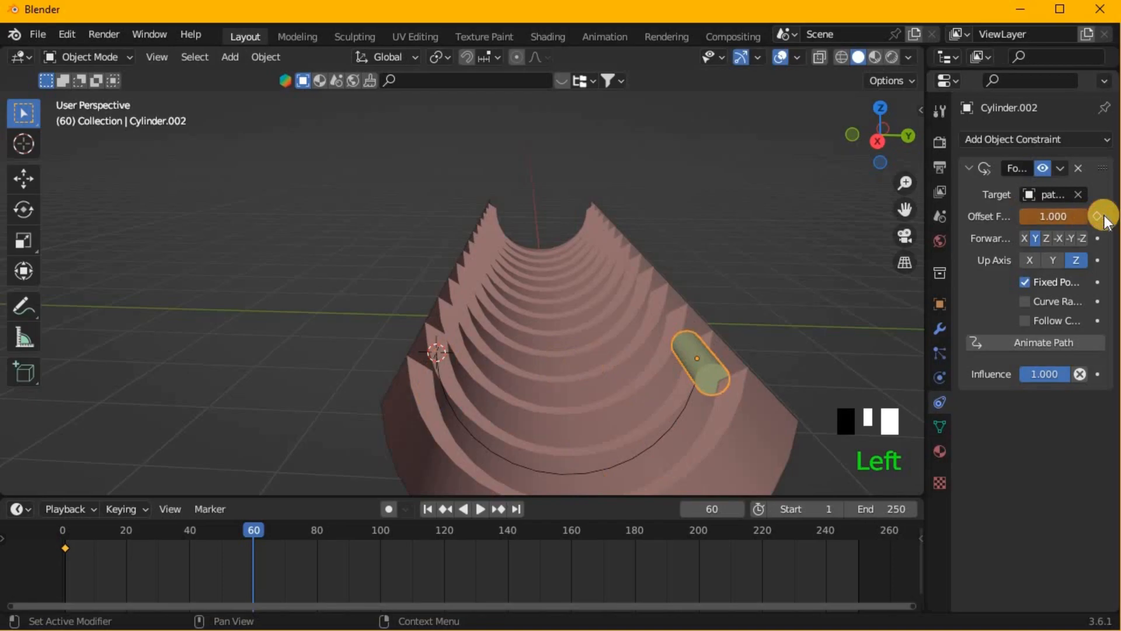
left_click(1098, 217)
- At frame 120, set the Follow Path offset factor back to 0 and keyframe it
left_click(443, 529)
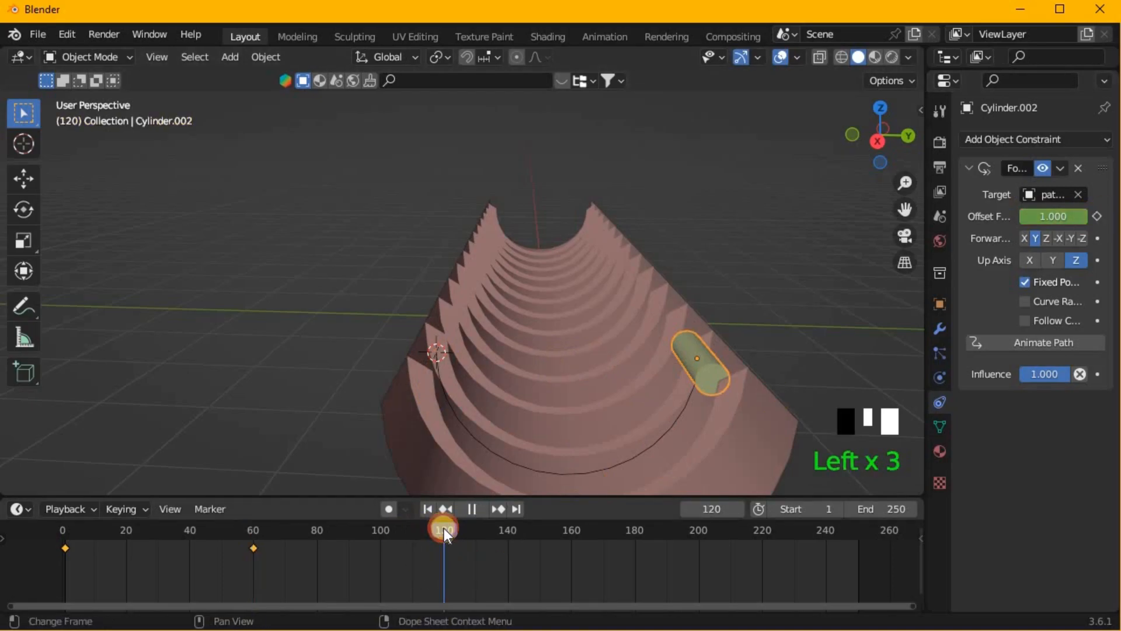
left_click_drag(1053, 219, 441, 421)
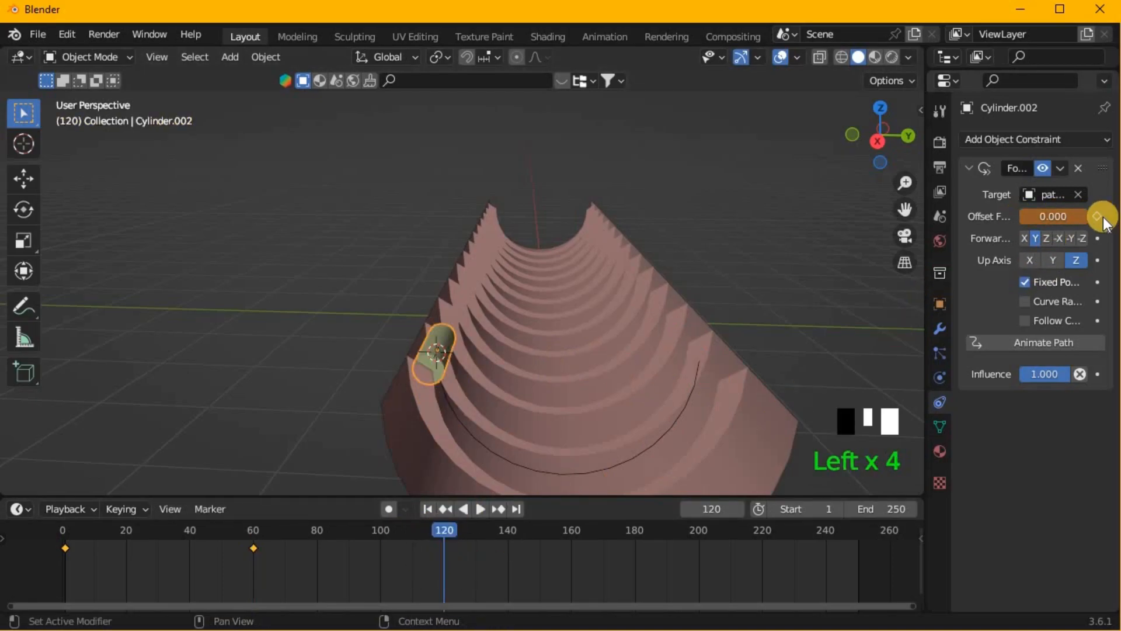
left_click(1098, 217)
- Set the scene's end frame to 120 and play the animation to check the small cylinder's motion
left_click(889, 503)
type("12")
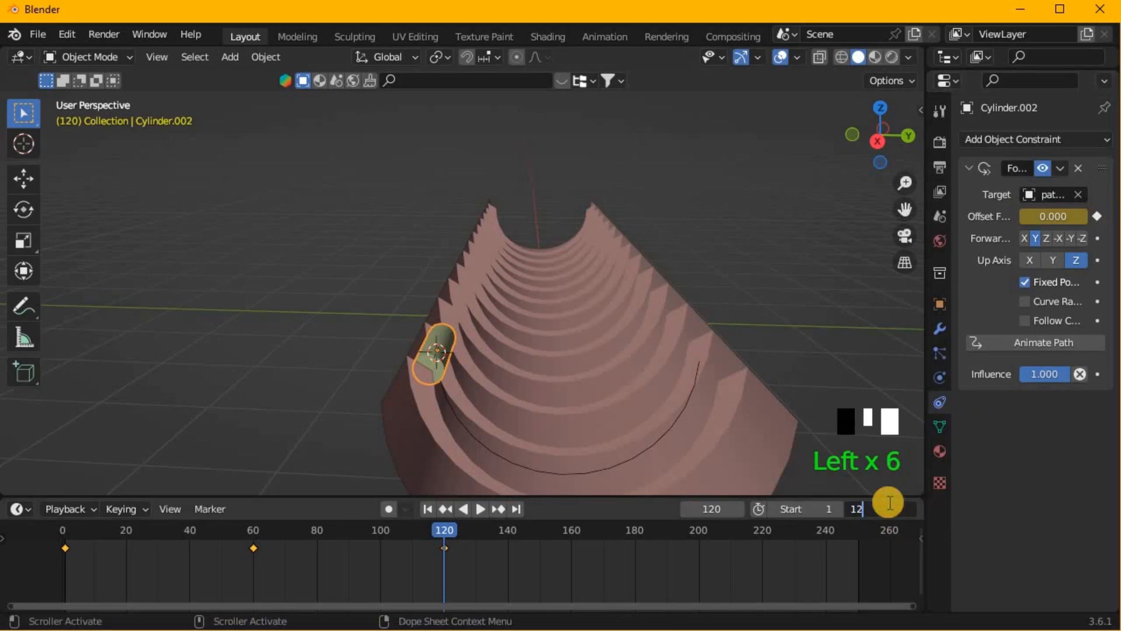
type("0")
key("Return")
key("space")
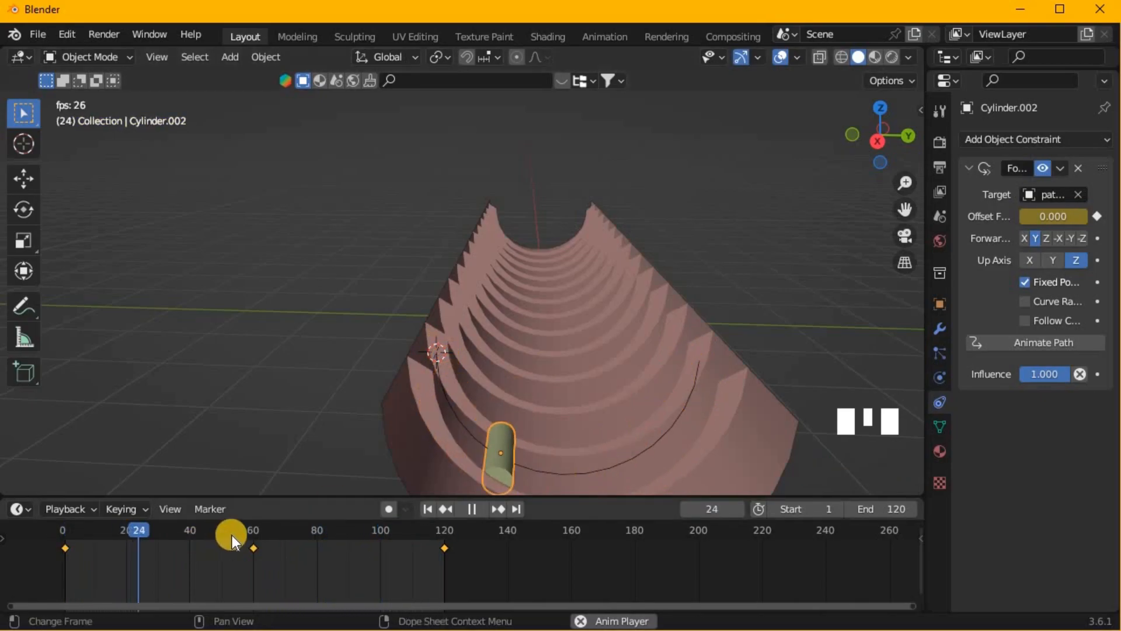
key("space")
- Shift the middle offset keyframe and duplicate it so a closely spaced pair around frame 60 briefly holds the cylinder
left_click(252, 547)
key("g")
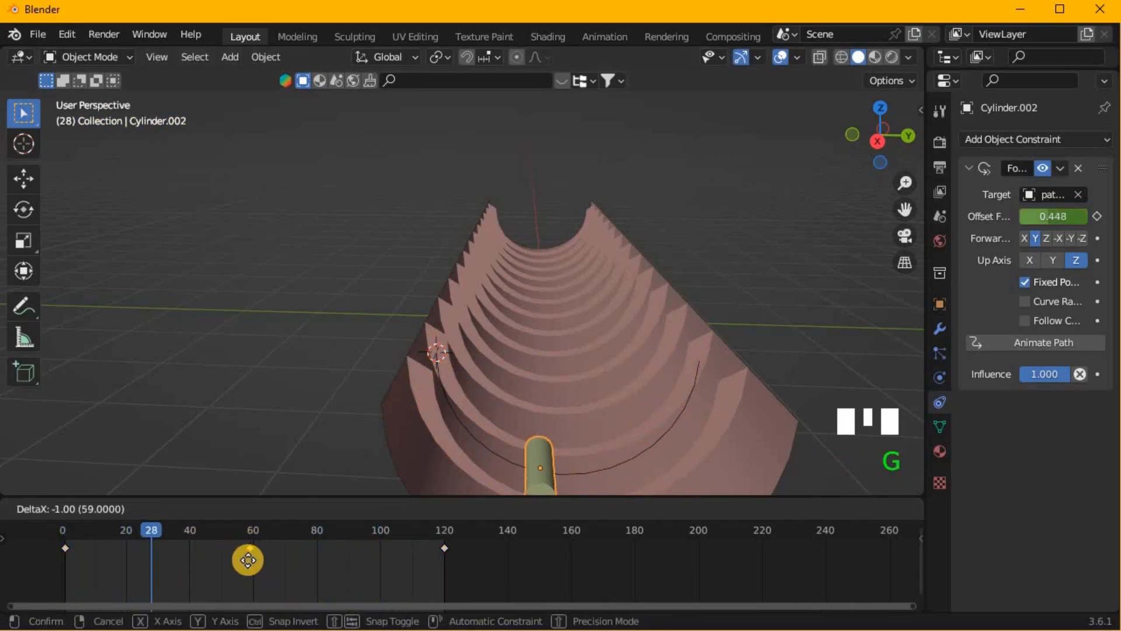
left_click(244, 559)
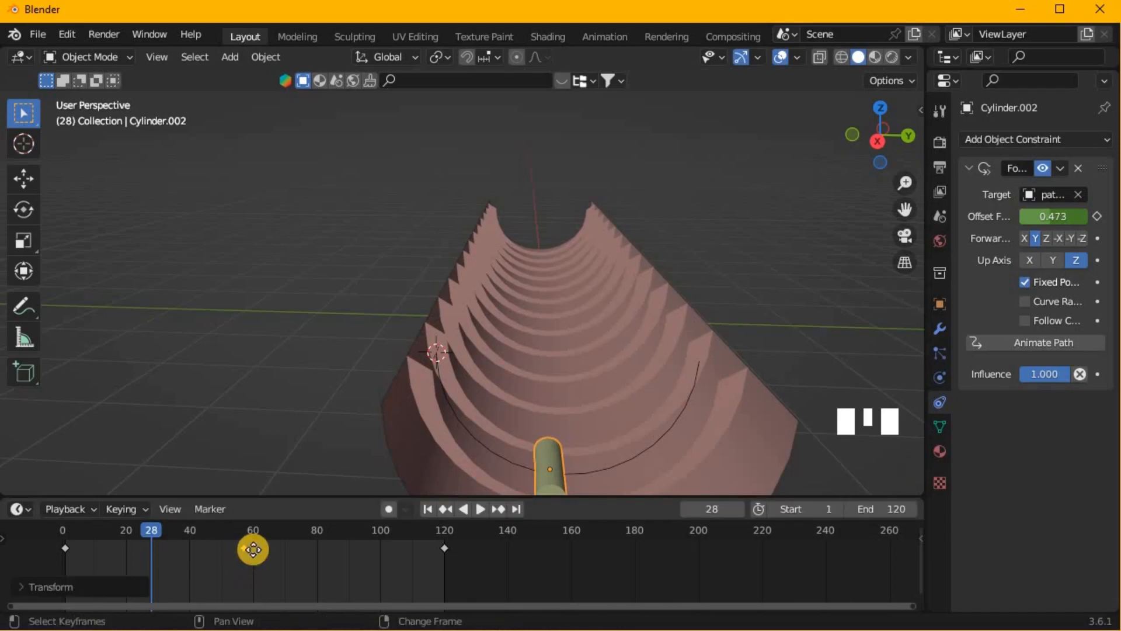
key("shift+d")
left_click(267, 550)
left_click(247, 549)
key("g")
left_click(286, 549)
- Play the animation and set the scene's end frame to 122
key("space")
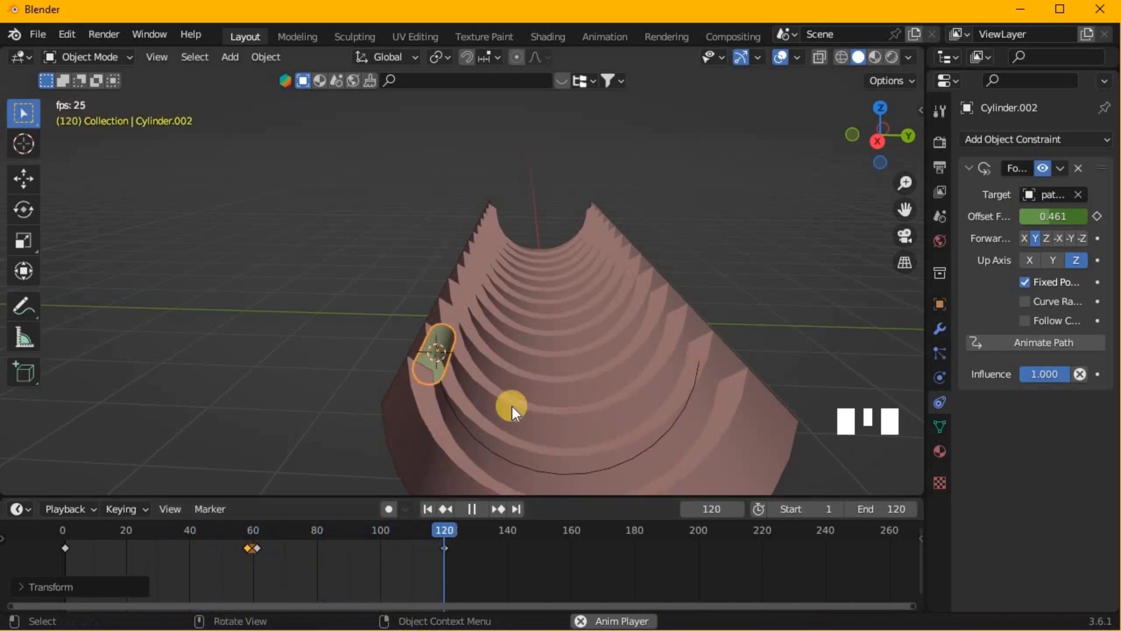
left_click(912, 509)
left_click(912, 509)
left_click(912, 509)
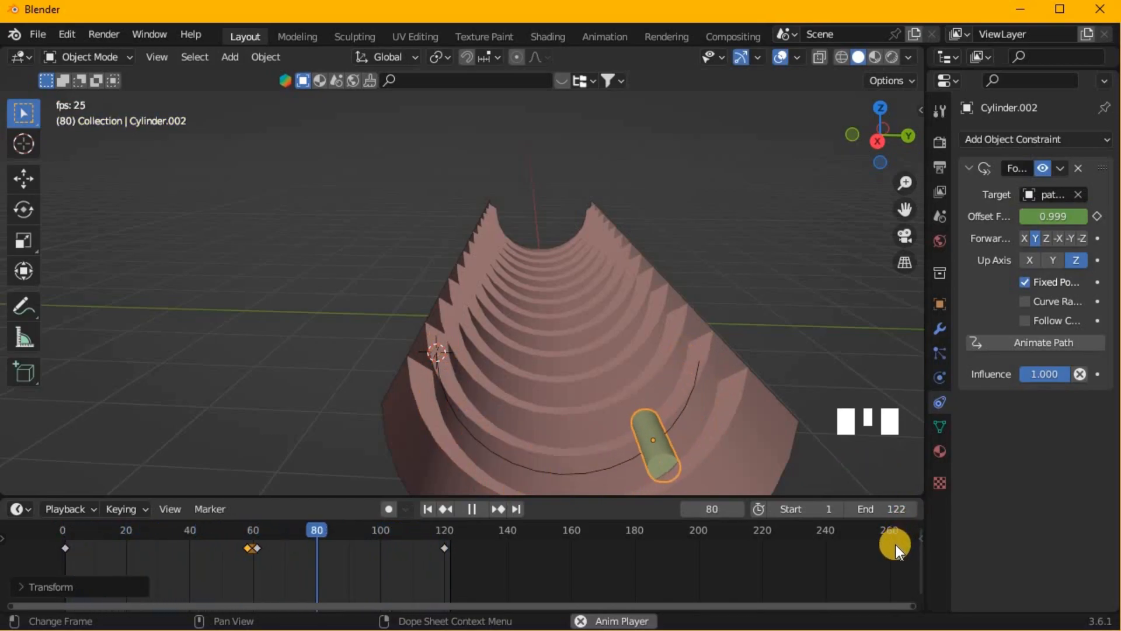
scroll(479, 548, "down", 3)
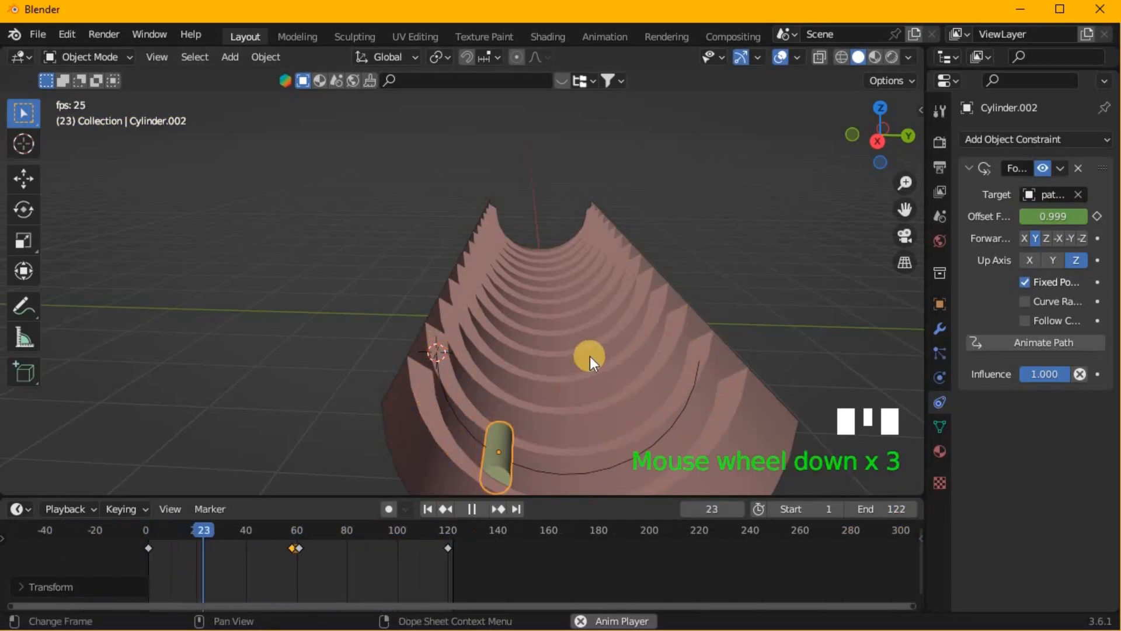
middle_click_drag(482, 380, 482, 380)
- Stop playback at frame 2 and, in wireframe front view, duplicate the small cylinder about 0.28 m along negative X, skipping one gap
key("KP_1")
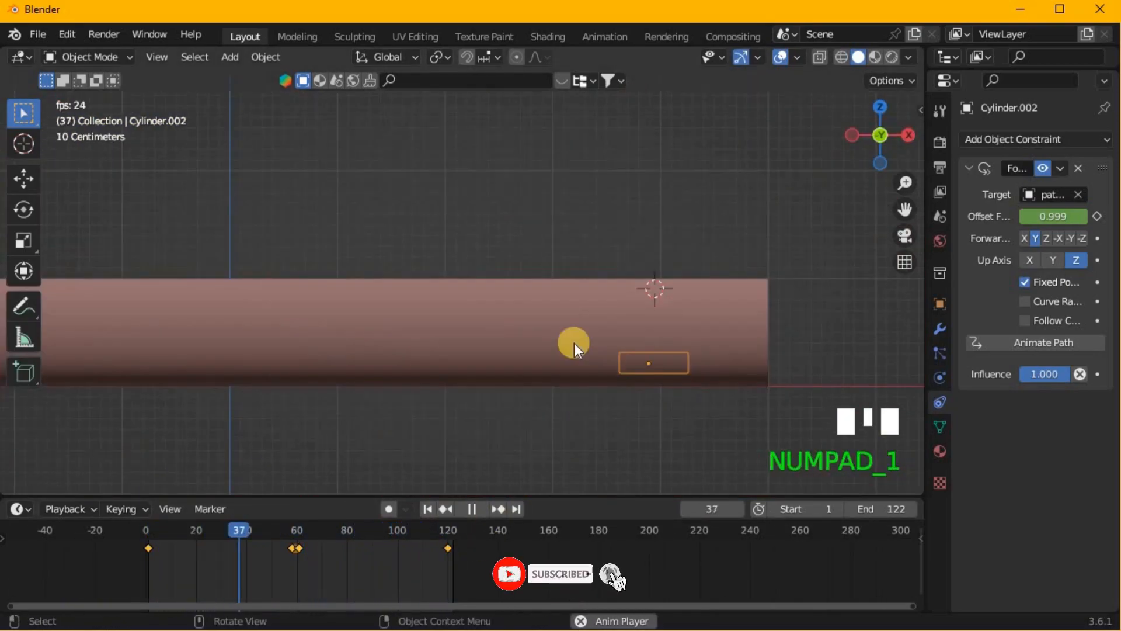
key("space")
left_click(149, 526)
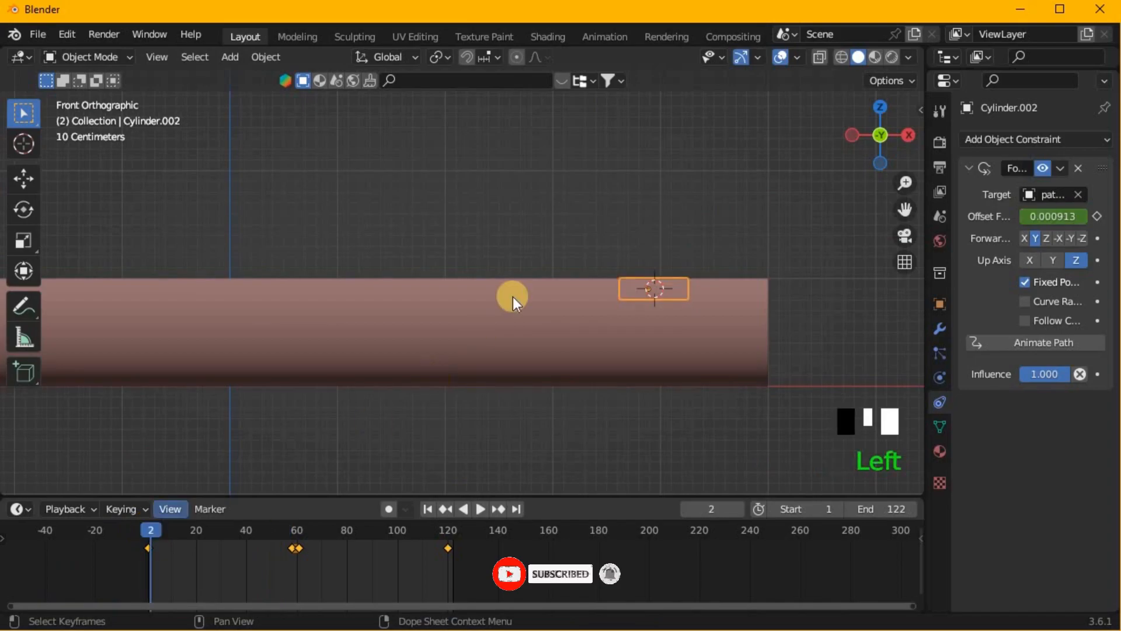
left_click(841, 57)
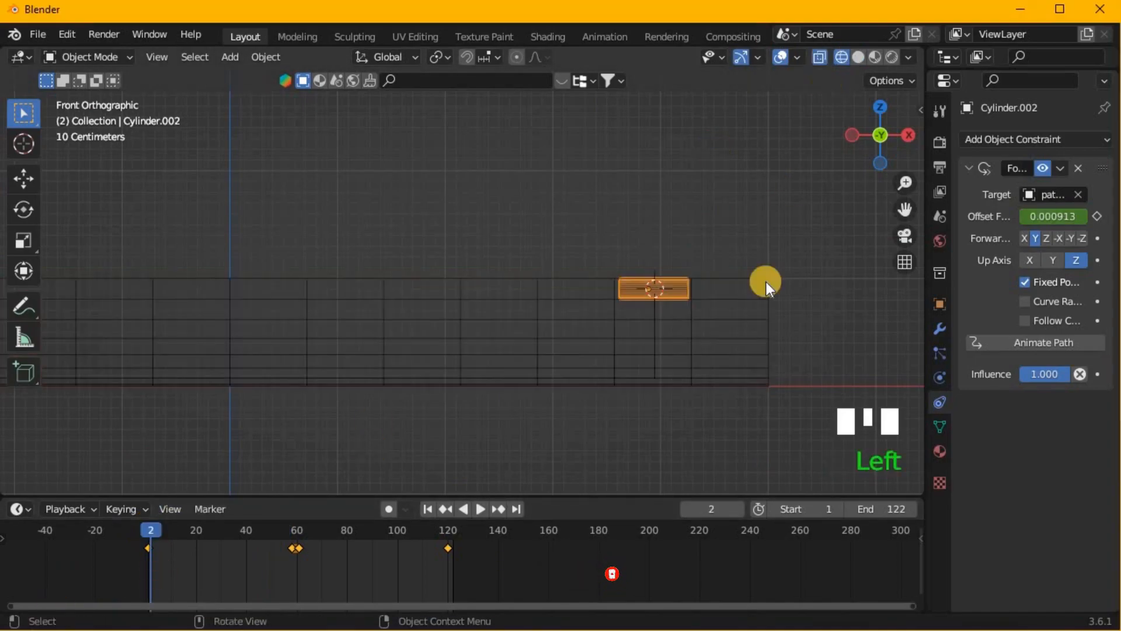
scroll(755, 316, "up", 1)
key("shift+g")
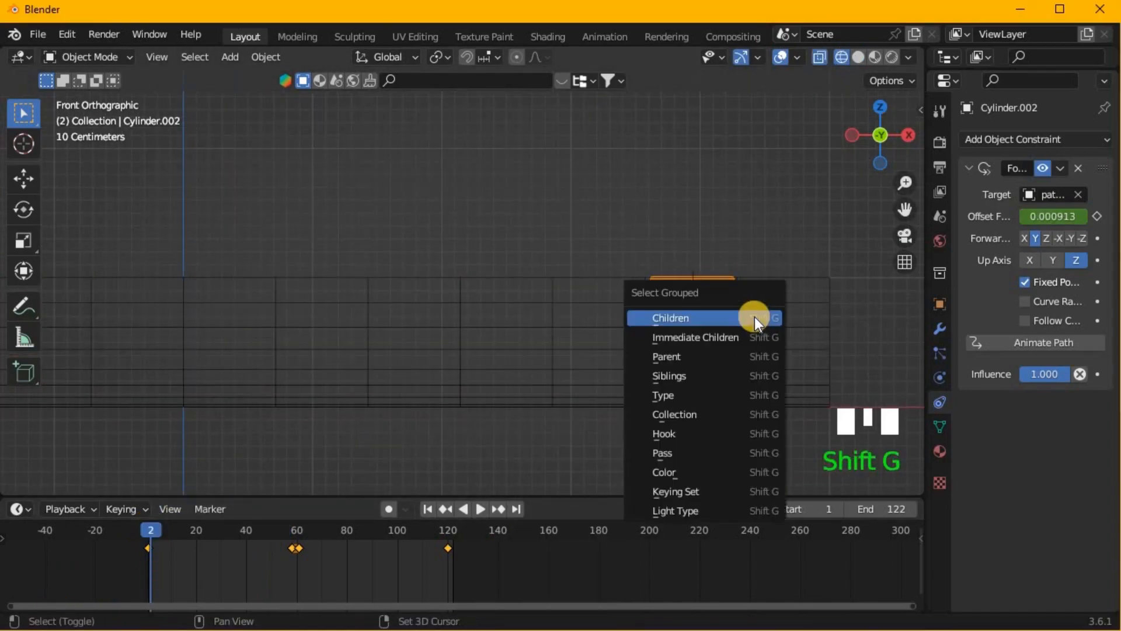
key("shift+d")
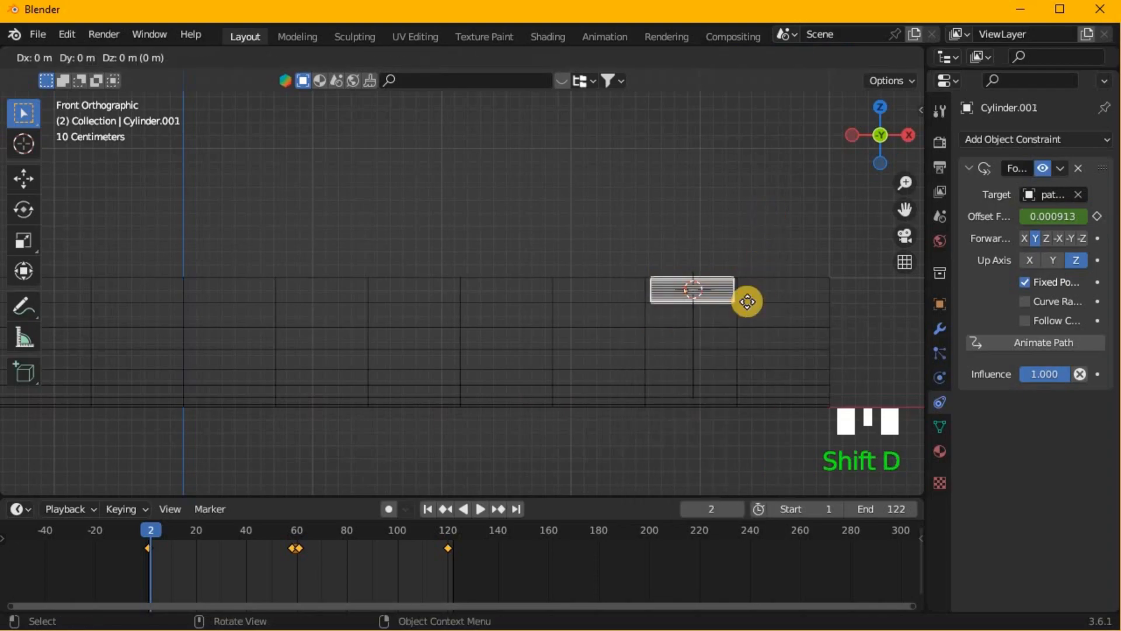
key("x")
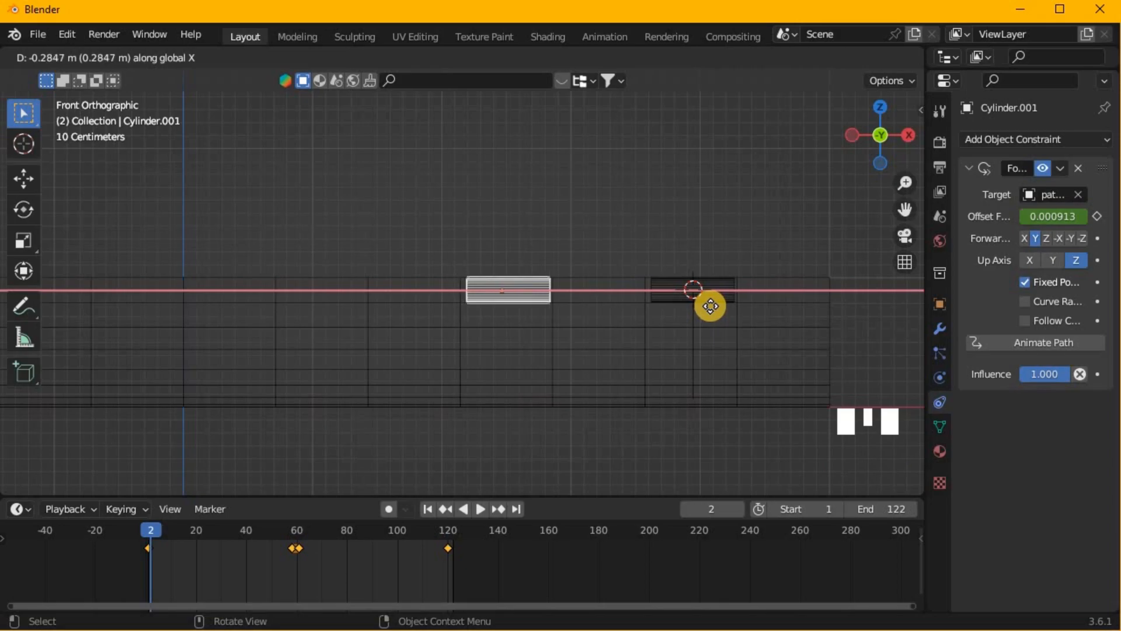
left_click(710, 306)
- Frame the copied cylinder closely and fine-tune its position so it fits between its two ribs
key("KP_Decimal")
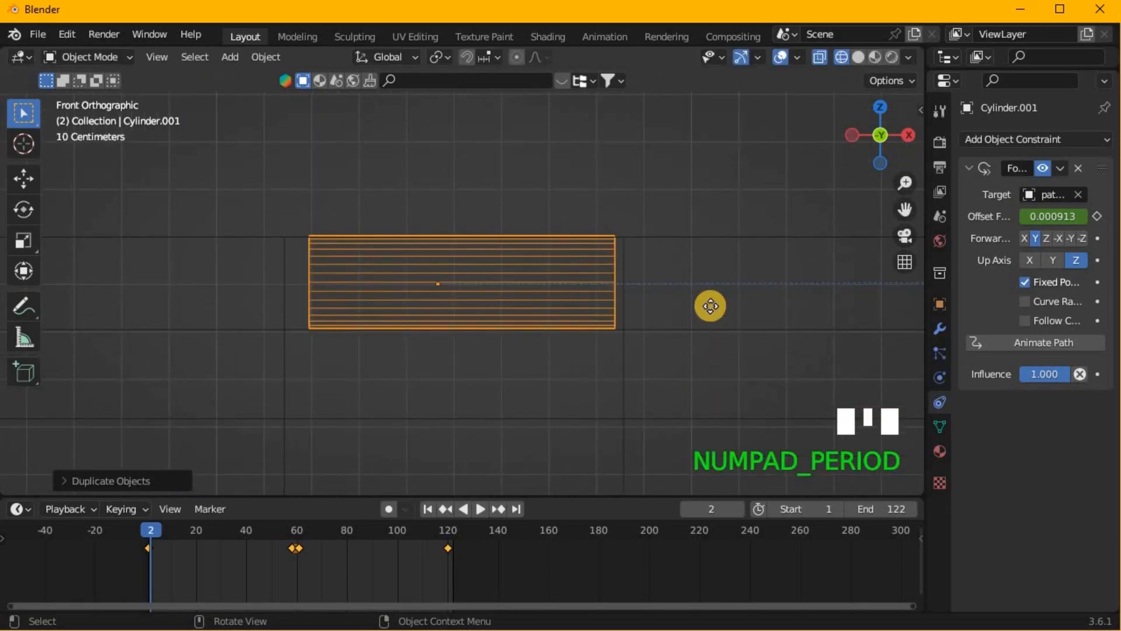
key("g")
left_click(710, 306)
- Duplicate the copied cylinder about 0.28 m along negative X, skipping one gap, and nudge the new copy so it fits between its ribs
scroll(710, 306, "down", 6)
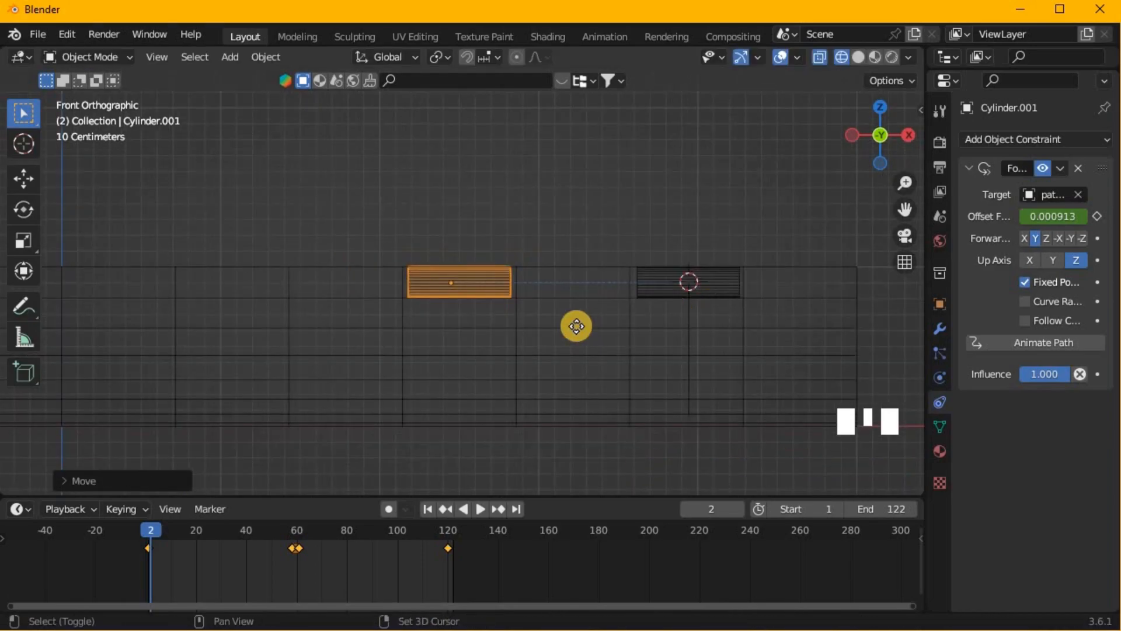
key("shift+d")
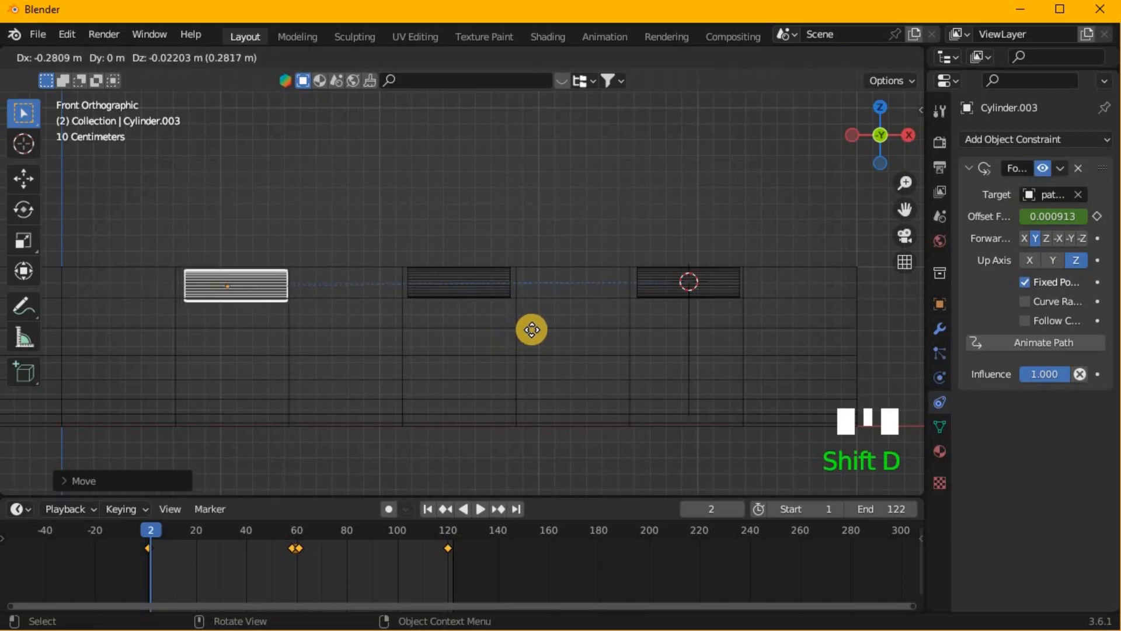
key("x")
left_click(531, 330)
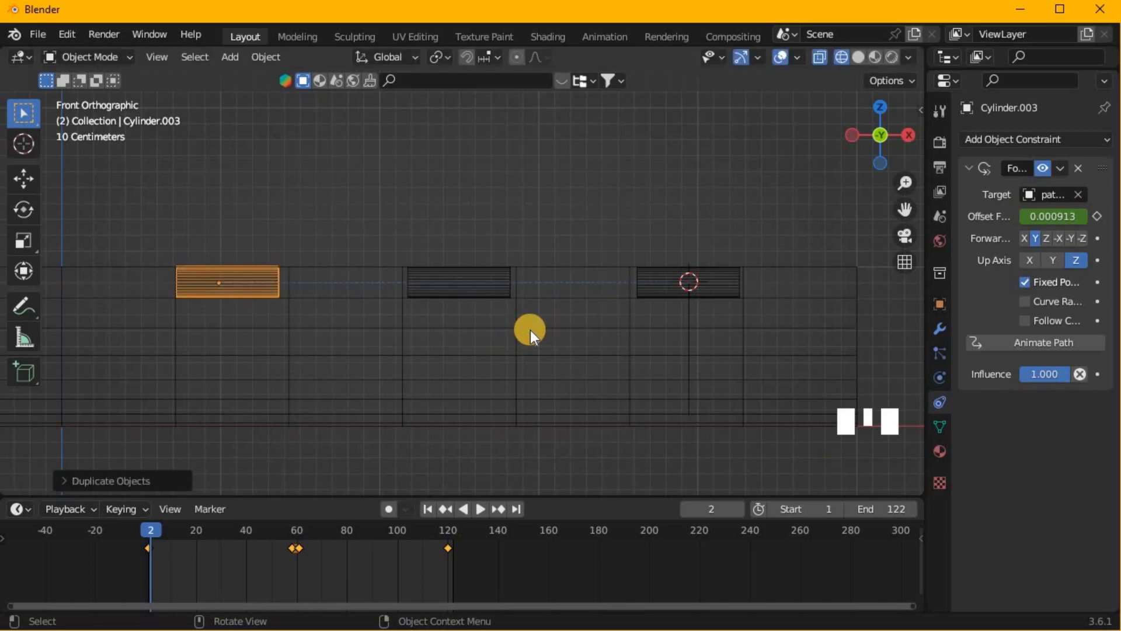
key("KP_Decimal")
key("g")
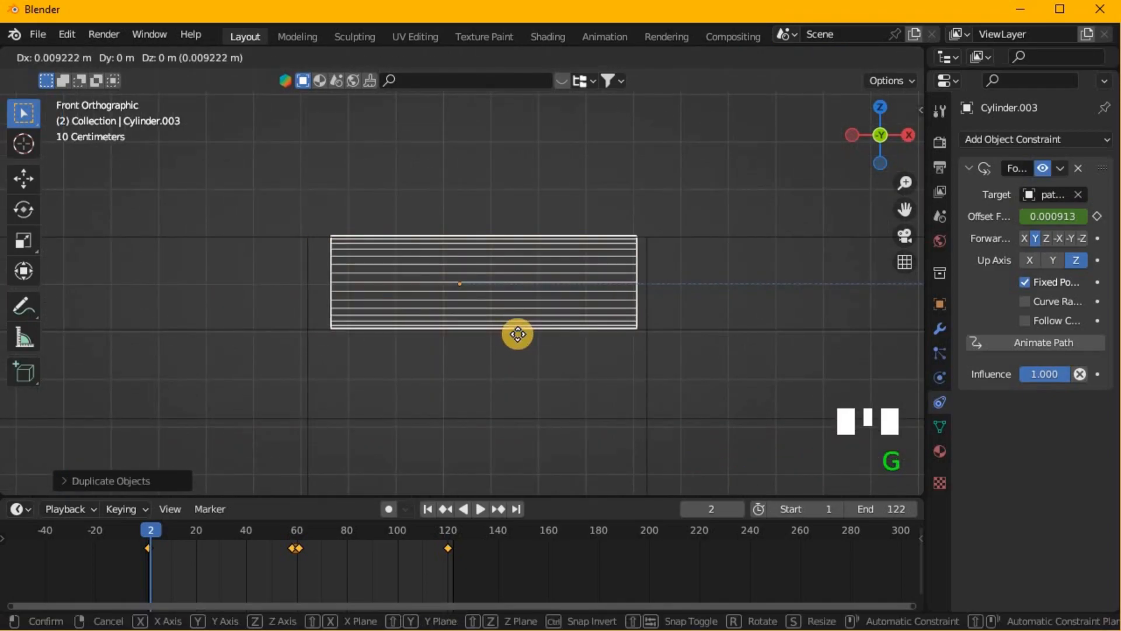
left_click(517, 334)
- Duplicate the newest cylinder about 0.29 m along negative X into the next alternate gap and repeat the duplication once
scroll(517, 334, "down", 3)
middle_click_drag(518, 334, 793, 390, "shift")
key("shift+d")
key("x")
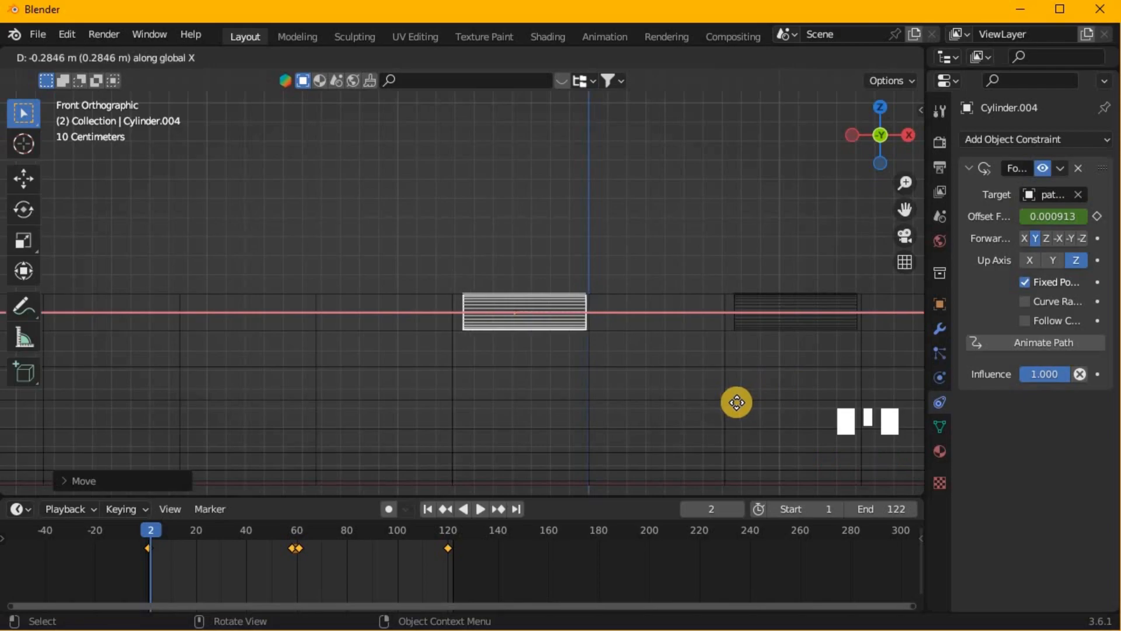
left_click(736, 402)
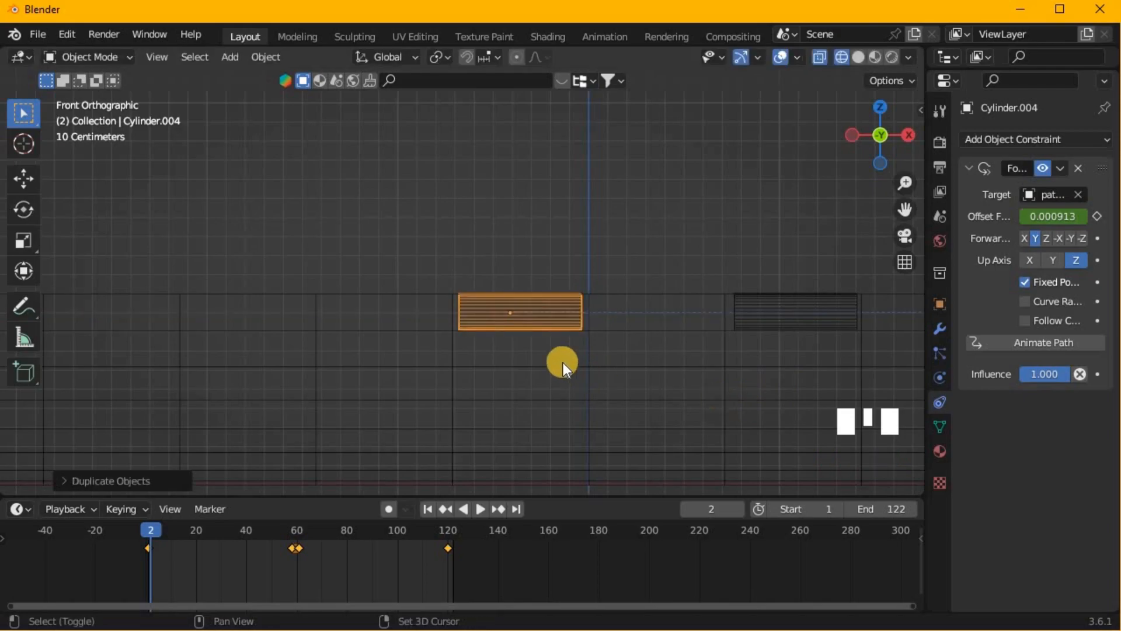
key("shift+r")
scroll(563, 362, "down", 3)
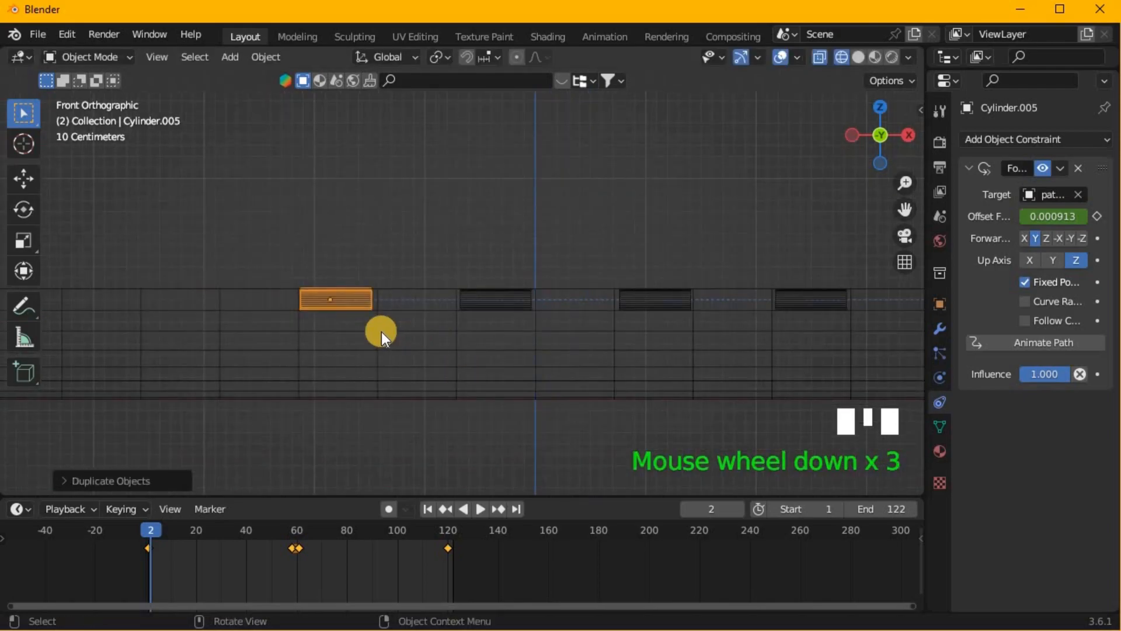
- Frame the last copy closely and shift it about 0.006 m along X so it sits centred between its ribs
key("KP_Decimal")
key("g")
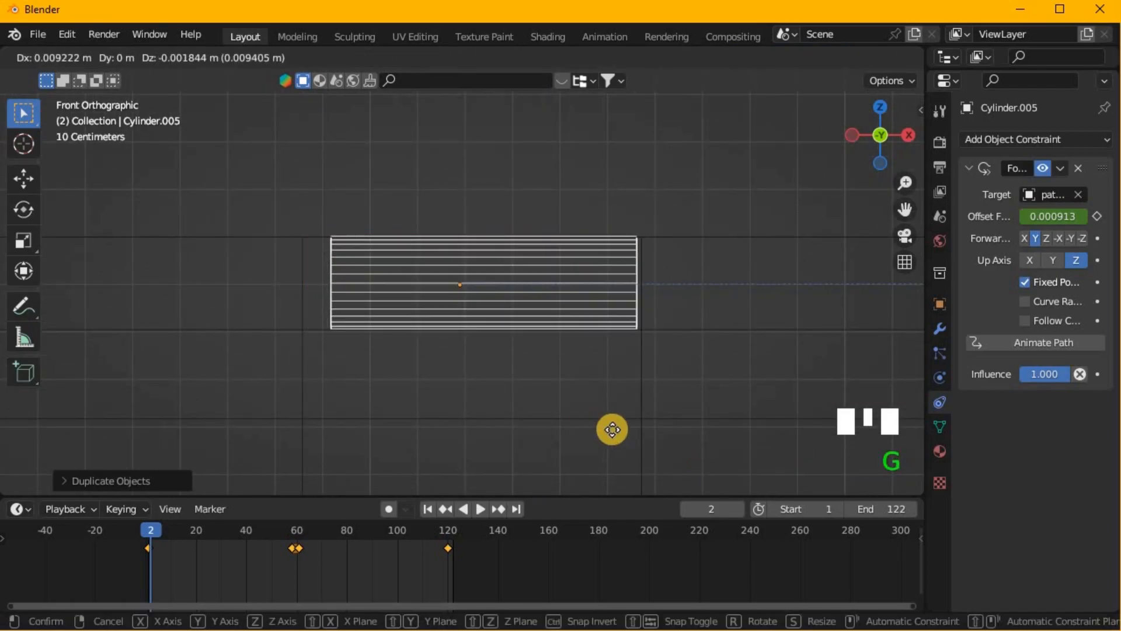
key("x")
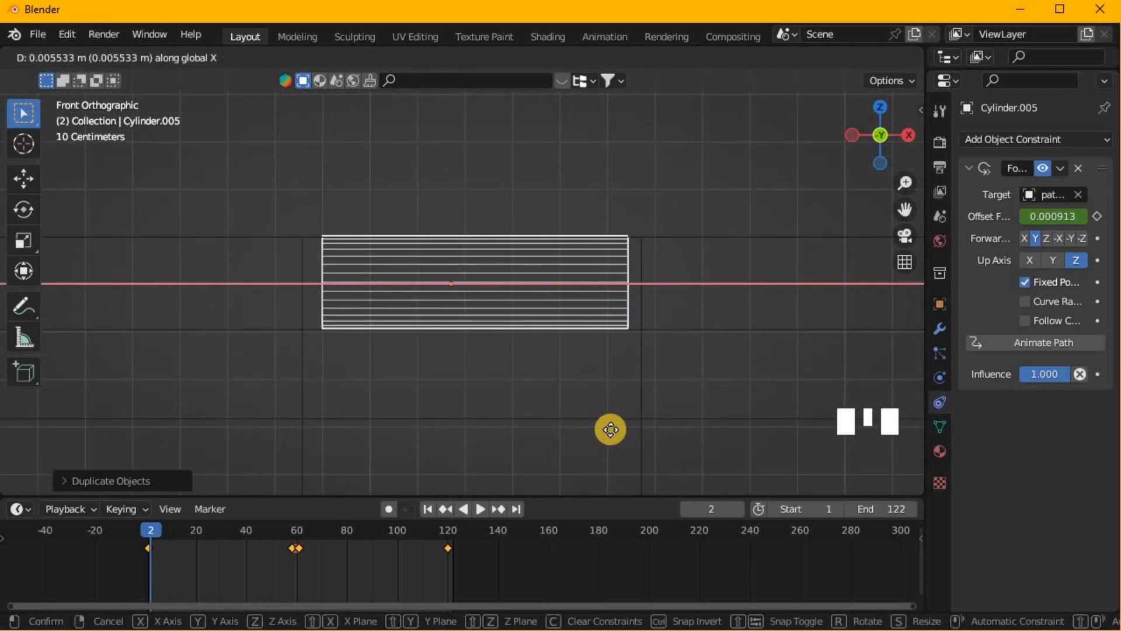
left_click(611, 430)
- Duplicate this cylinder along negative X into the next alternate gap and repeat the duplication once to reach the trough's far end
scroll(404, 362, "down", 6)
middle_click_drag(404, 362, 693, 372, "shift")
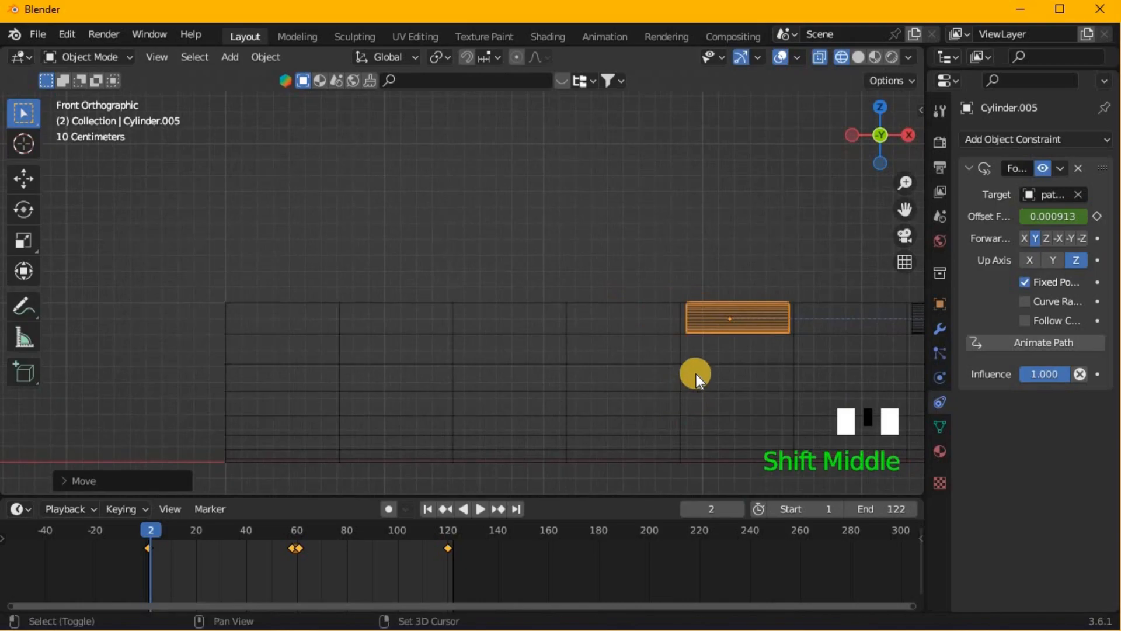
key("shift+d")
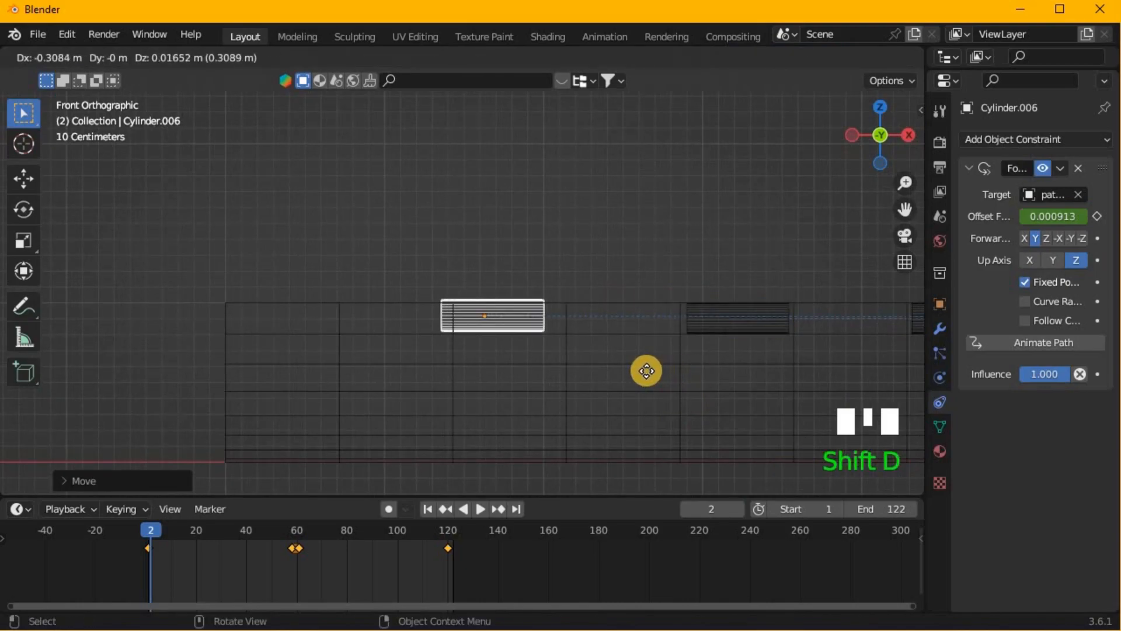
key("x")
left_click(650, 372)
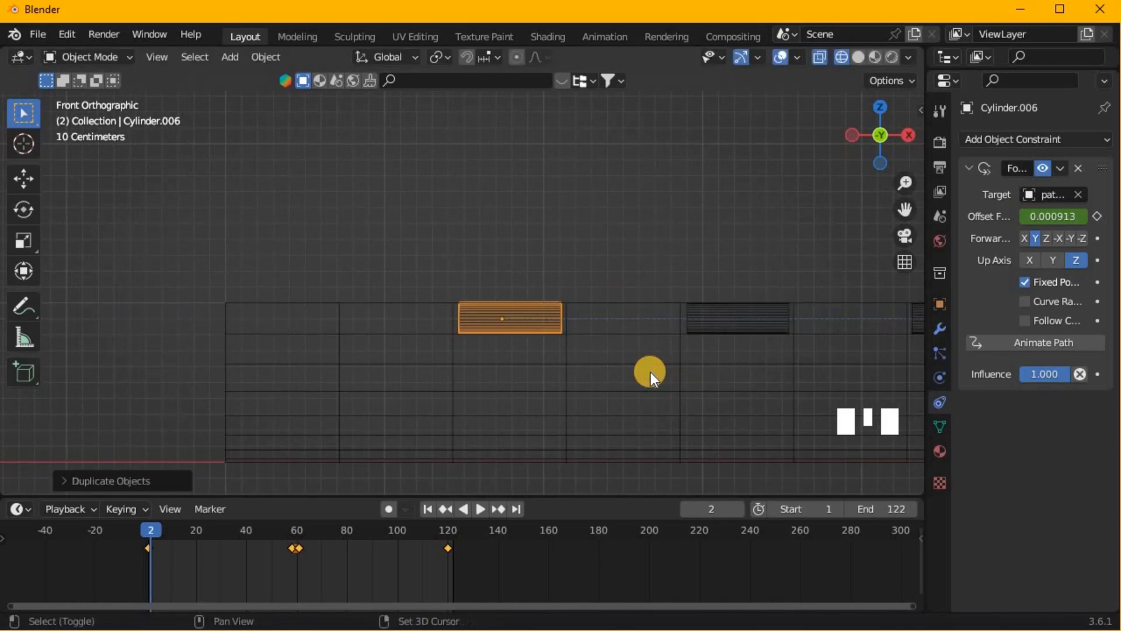
key("shift+r")
scroll(650, 372, "down", 6)
- Switch the viewport to solid shading and play the animation from an angled perspective view, stopping at frame 120
middle_click_drag(646, 285, 845, 43)
left_click(856, 57)
scroll(745, 188, "down", 2)
middle_click_drag(745, 188, 671, 183)
key("v")
key("space")
middle_click_drag(482, 242, 458, 288)
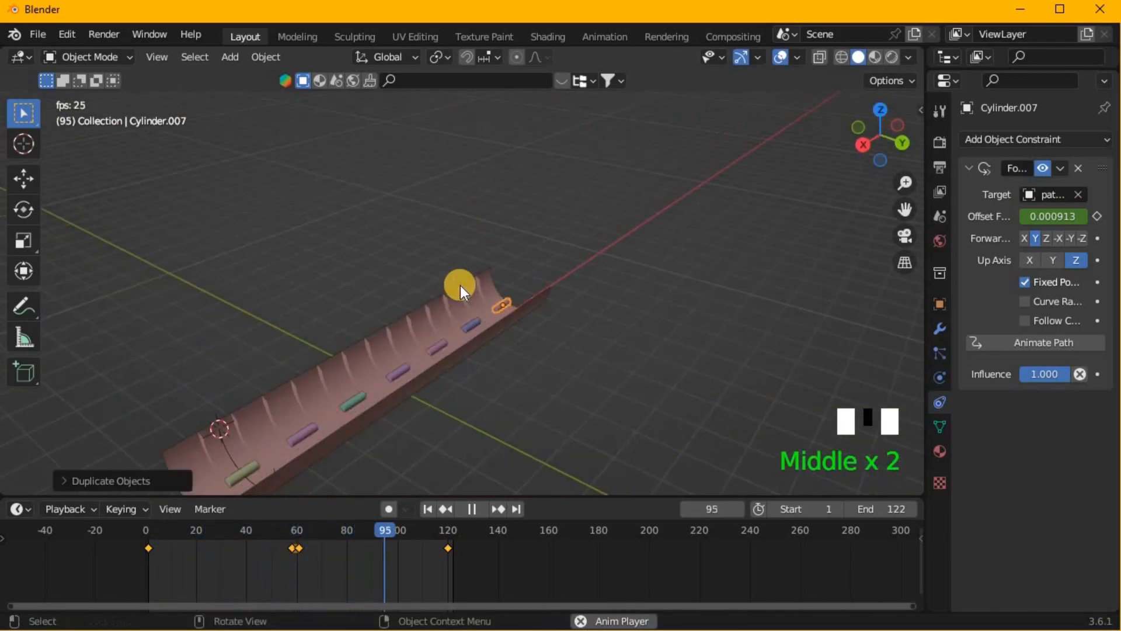
key("space")
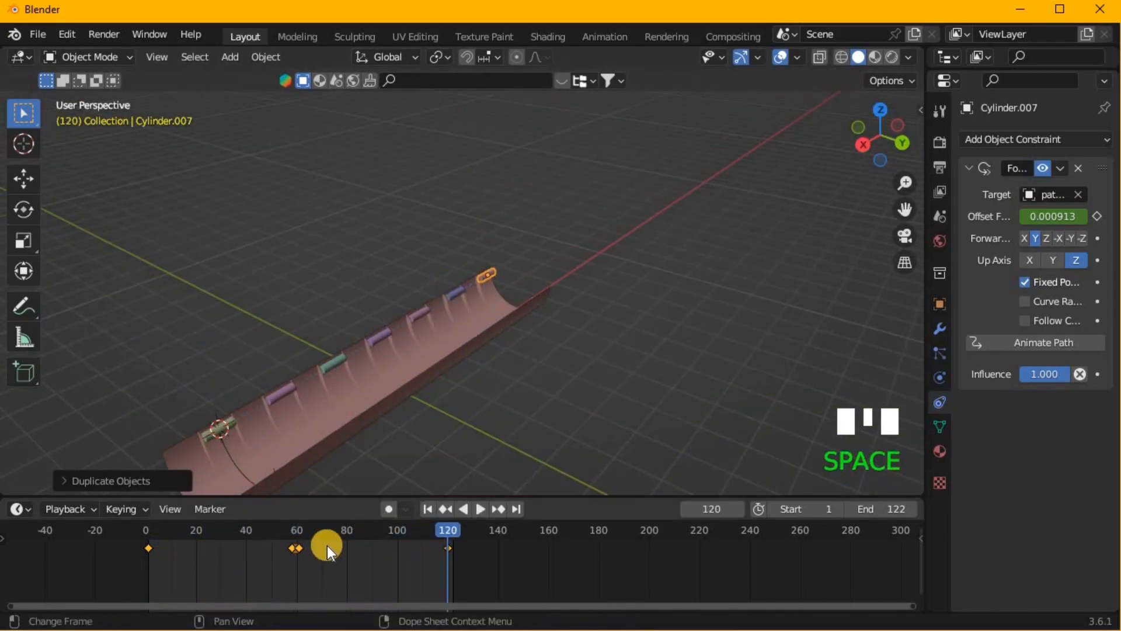
key("a")
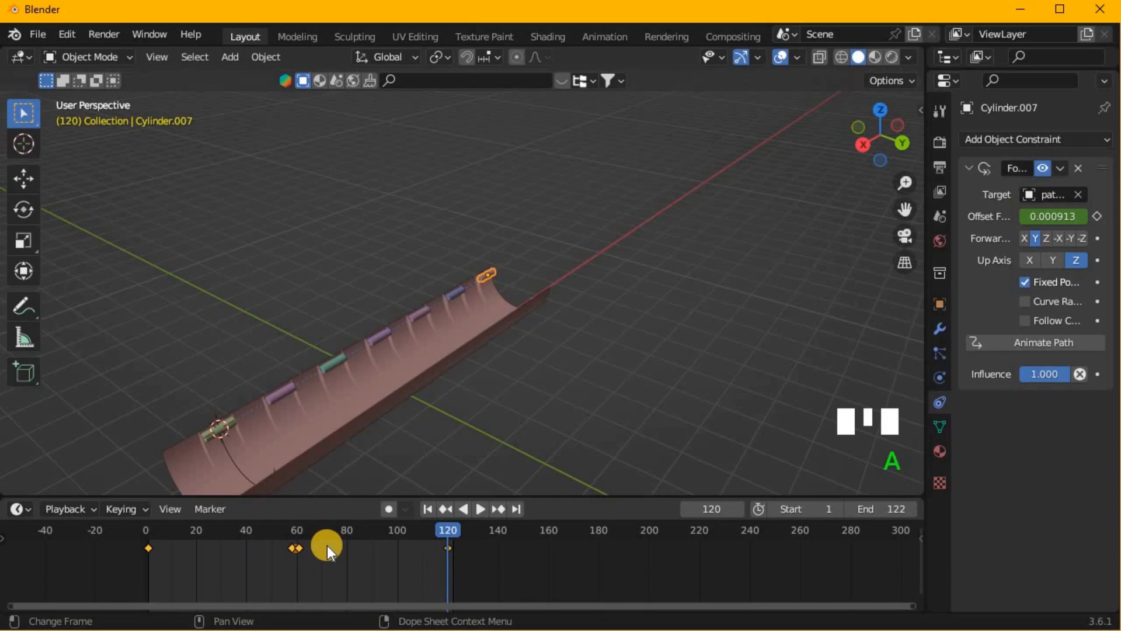
key("shift+d")
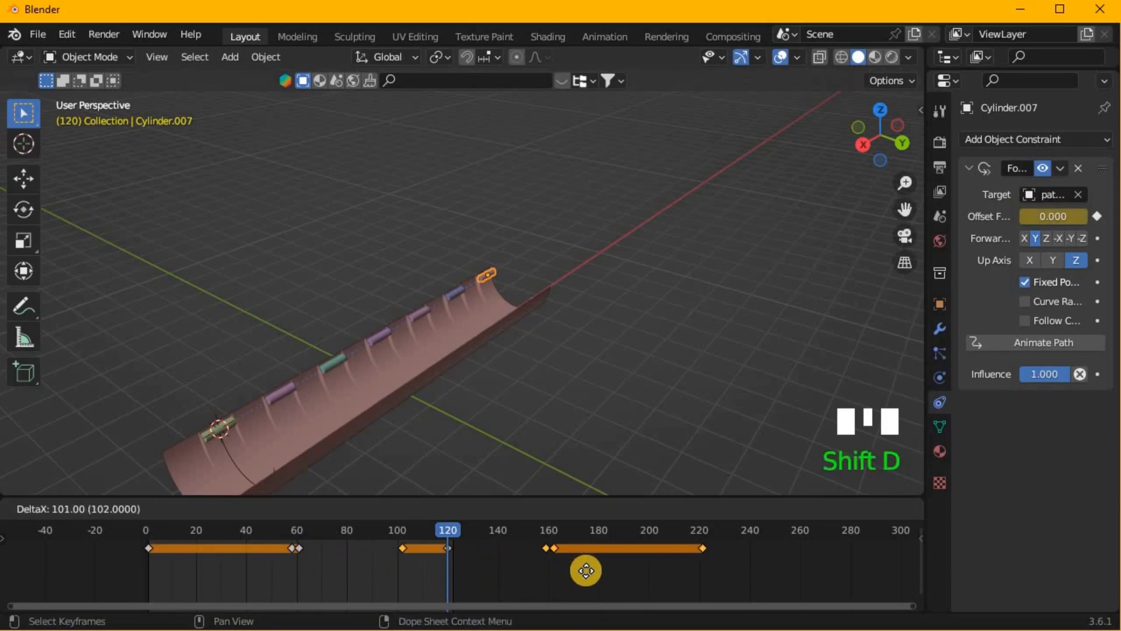
left_click(625, 571)
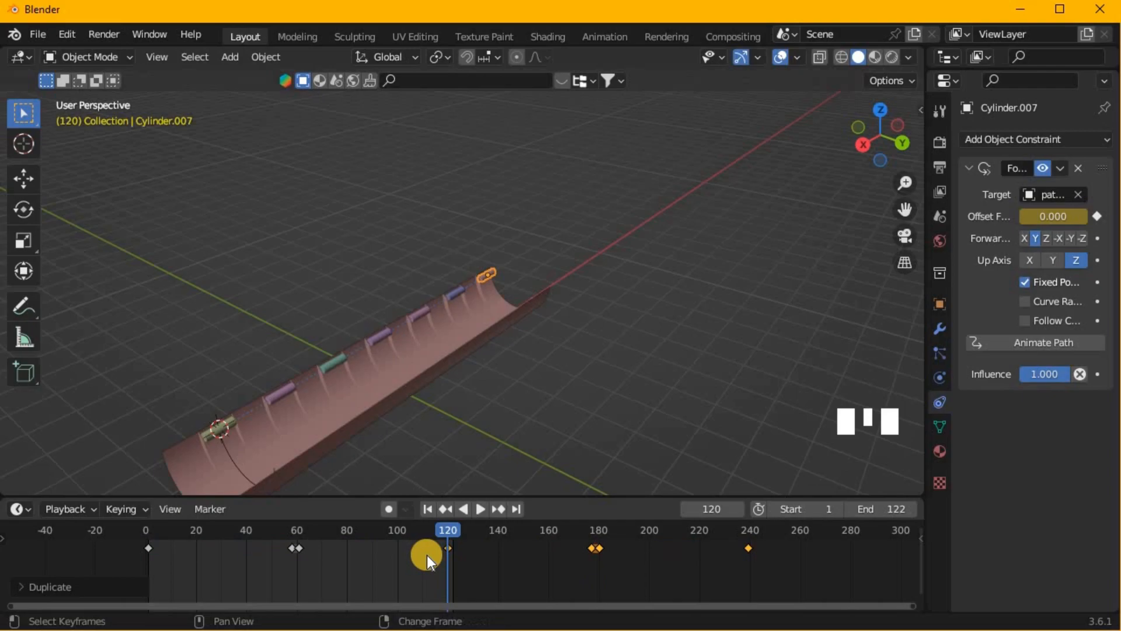
key("shift+d")
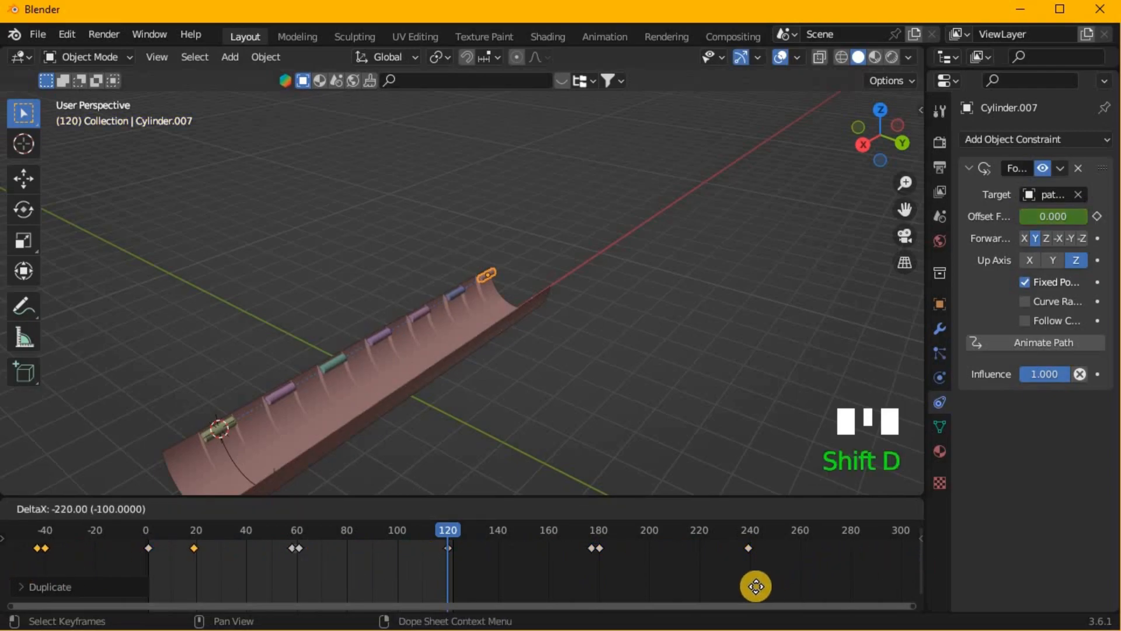
left_click(748, 595)
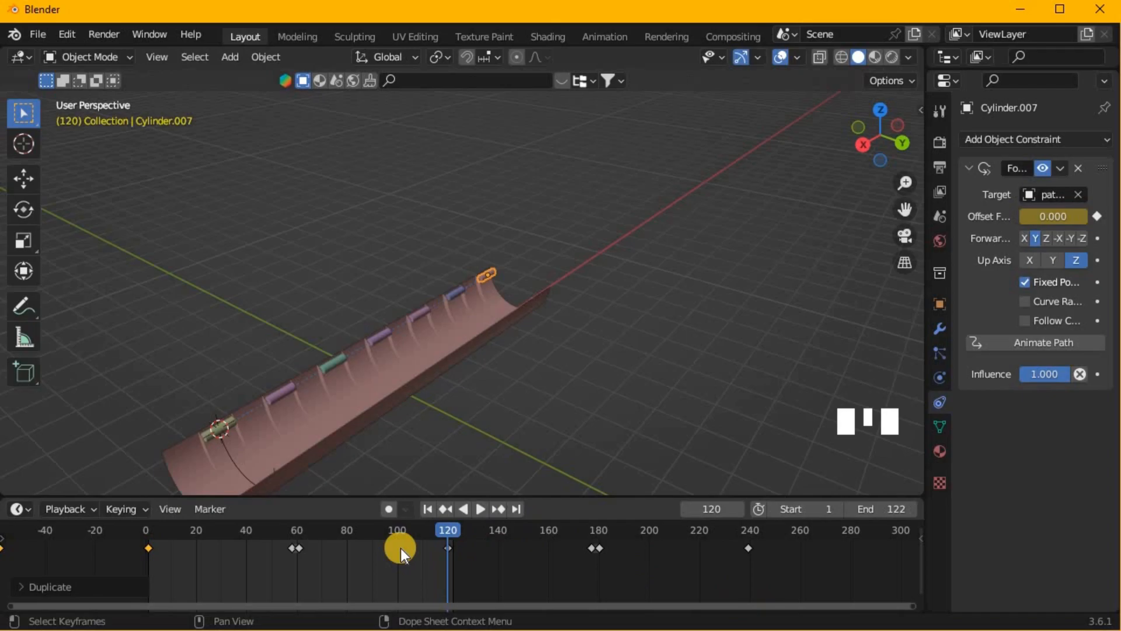
key("ctrl+z")
key("ctrl+z")
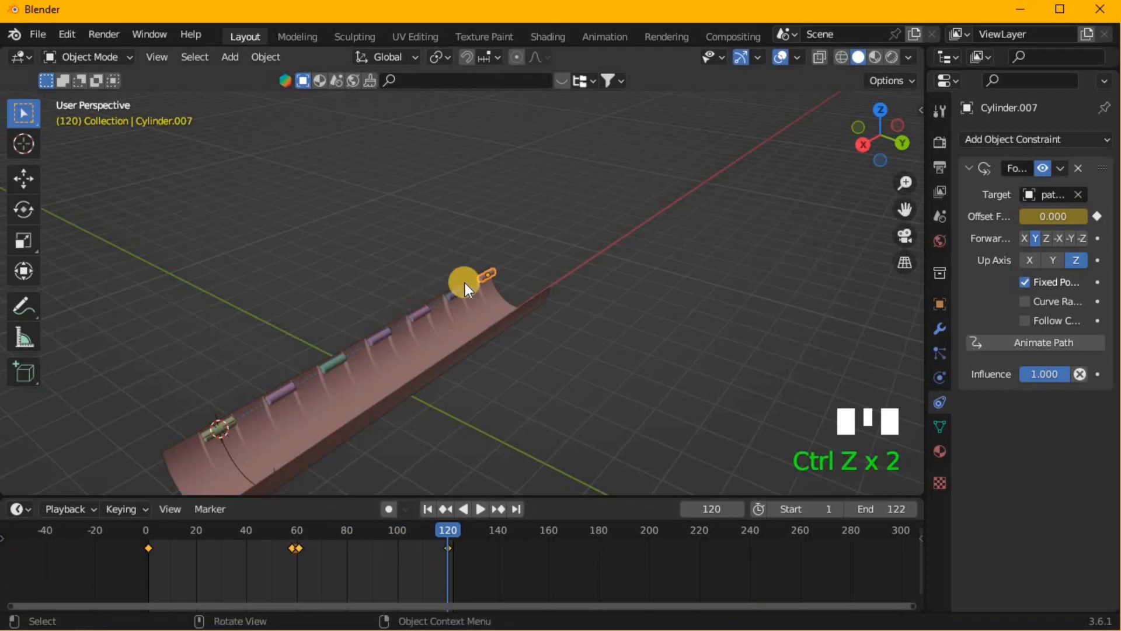
- Add the other six small cylinders to the selection and reset the 3D cursor to the world origin
left_click(459, 291, "shift")
left_click(416, 314, "shift")
left_click(378, 338, "shift")
left_click(339, 358, "shift")
left_click(289, 387, "shift")
left_click(217, 429, "shift")
key("shift+c")
middle_click_drag(517, 404, 528, 387)
scroll(527, 387, "up", 4)
scroll(500, 549, "down", 14)
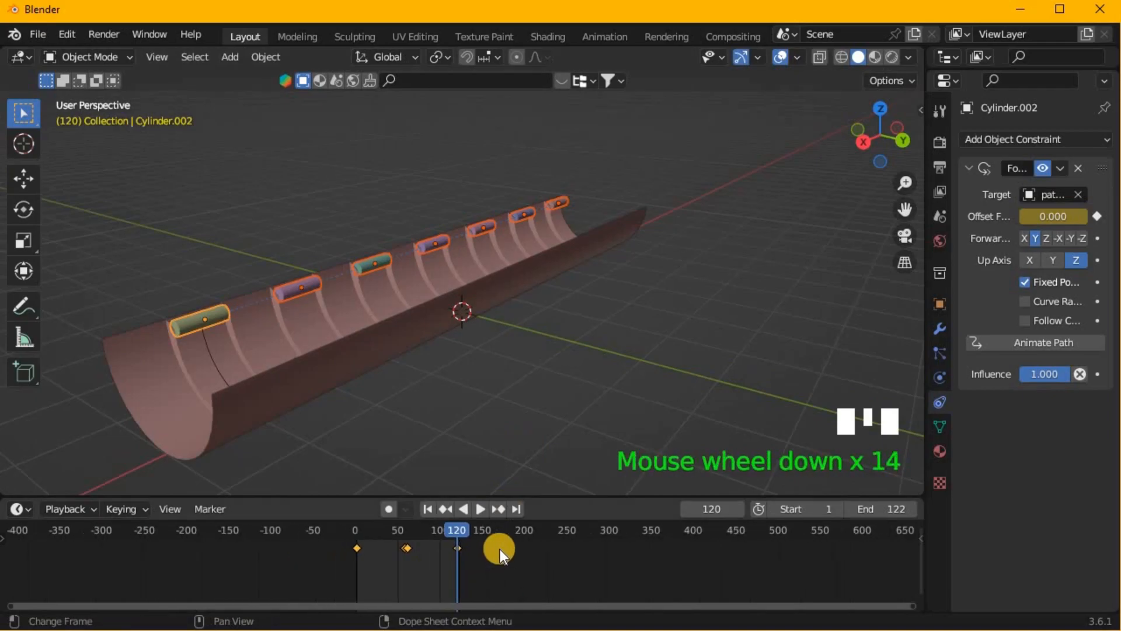
- Duplicate the selected cylinders' keyframes 119 frames later, and duplicate that set again so it ends near frame 2, before the original keyframes
middle_click_drag(500, 549, 507, 535)
key("shift+d")
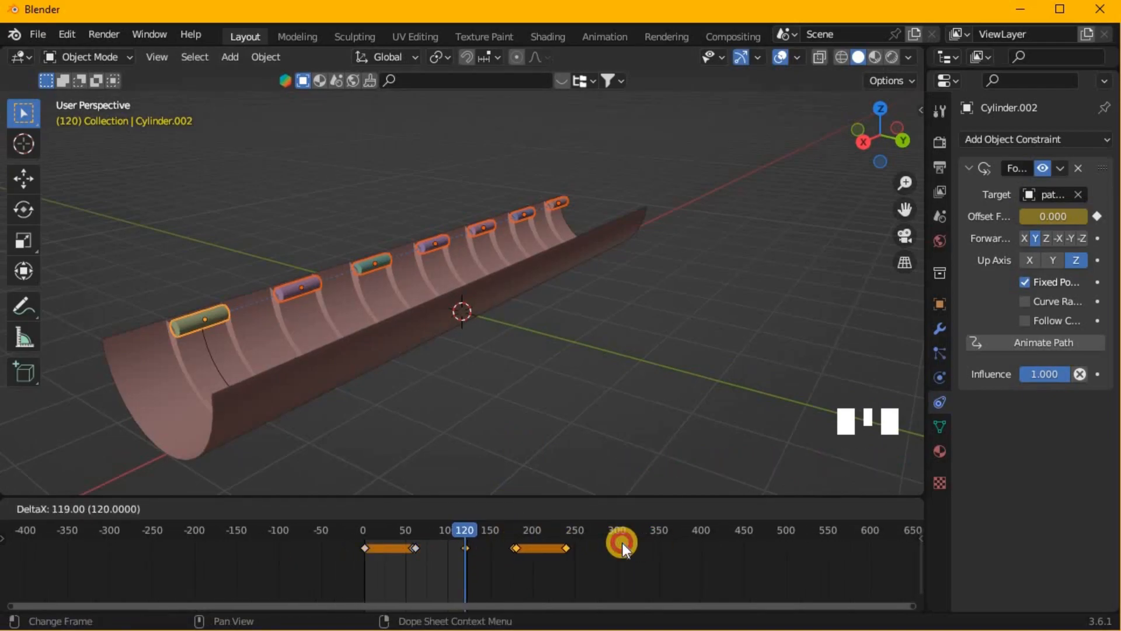
left_click(622, 542)
key("shift+d")
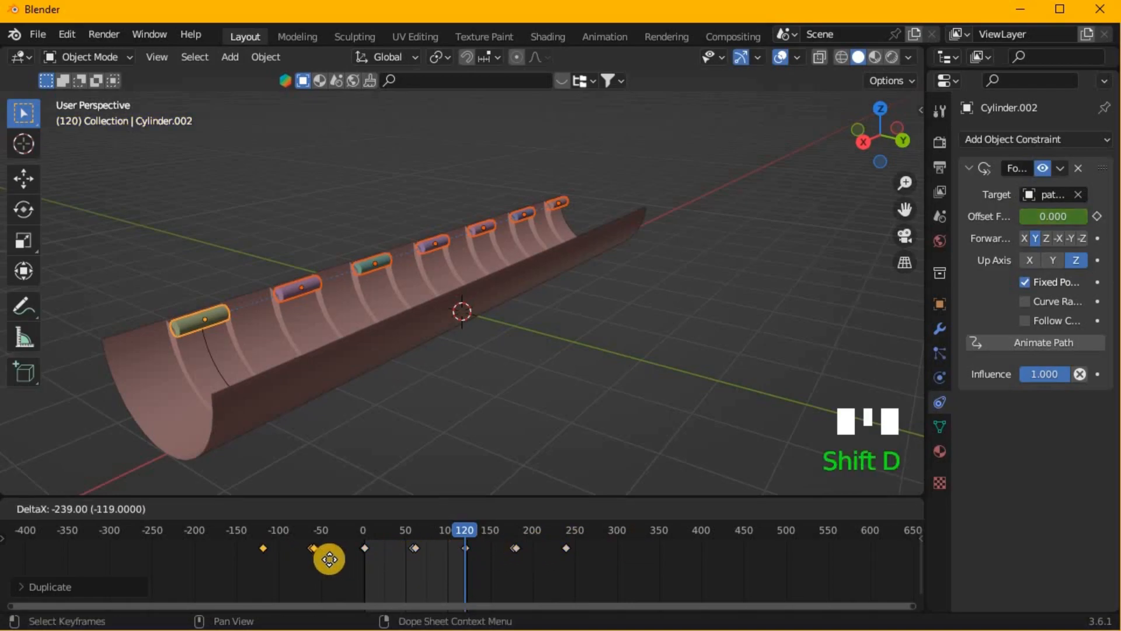
left_click(343, 535)
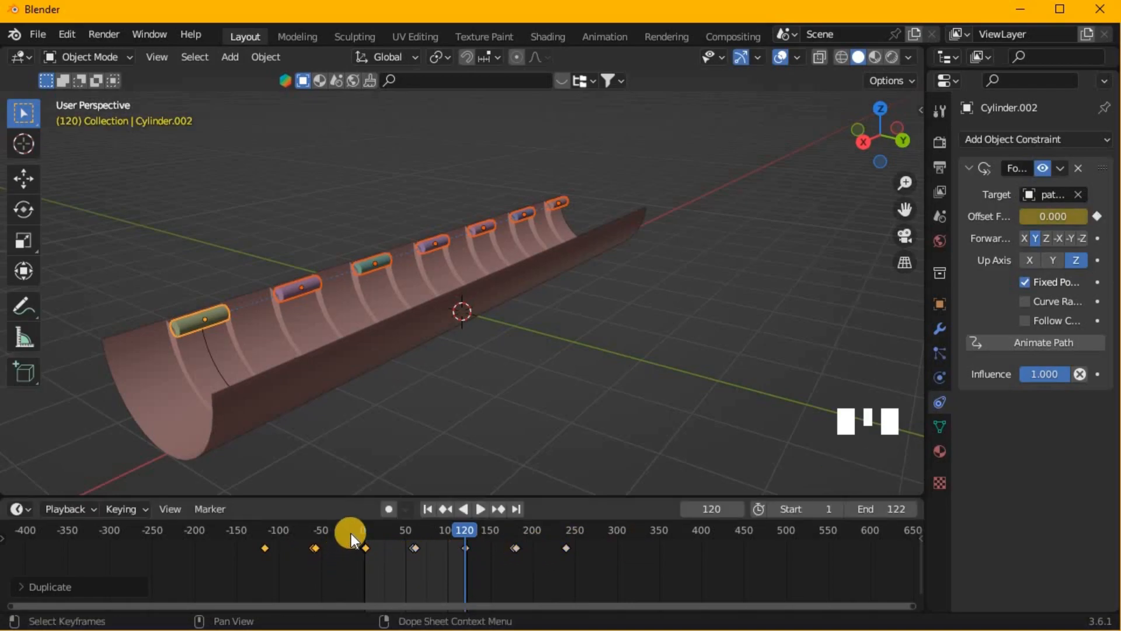
- Play the animation to check the cylinders' motion, stop it and return to frame 0
key("space")
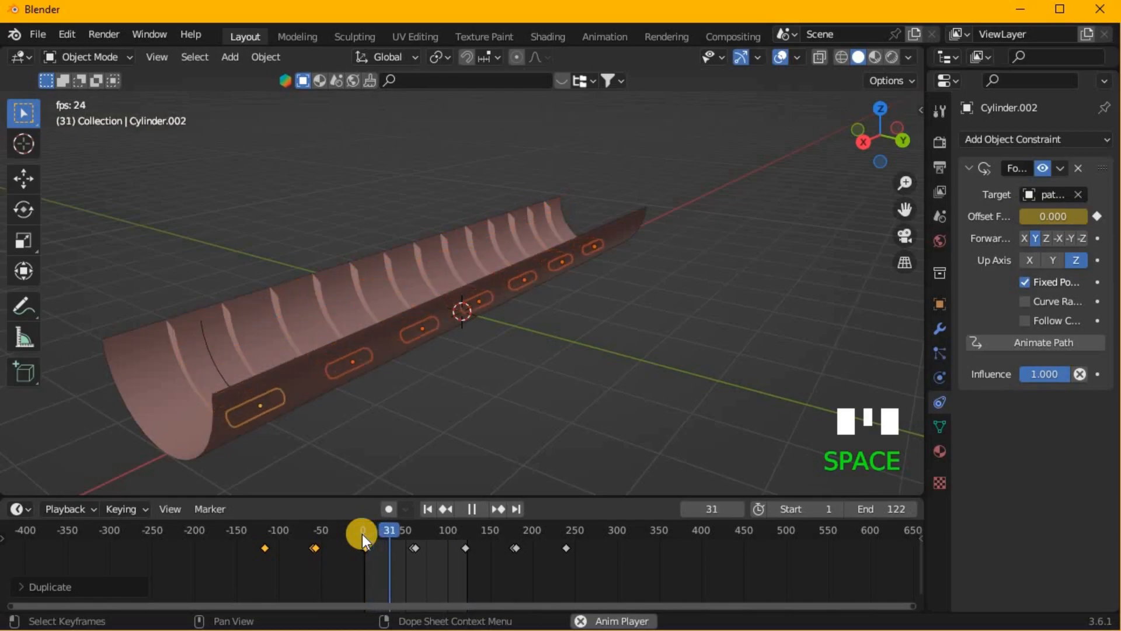
key("space")
left_click(364, 534)
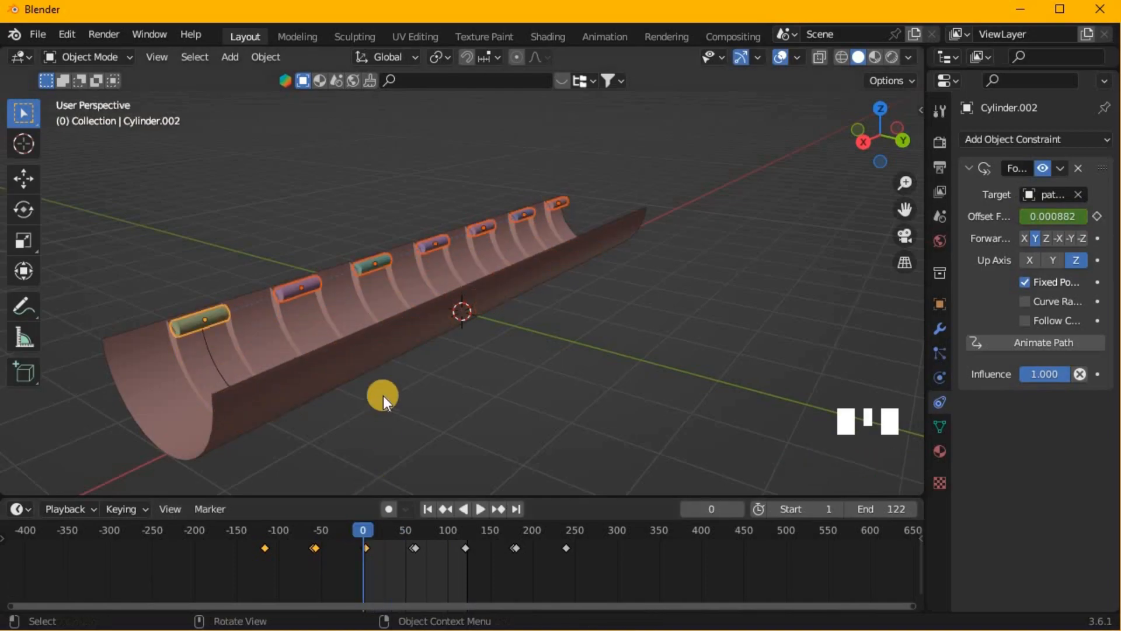
- Select only the nearest cylinder and shift all of its keyframes 14 frames later
left_click(197, 321)
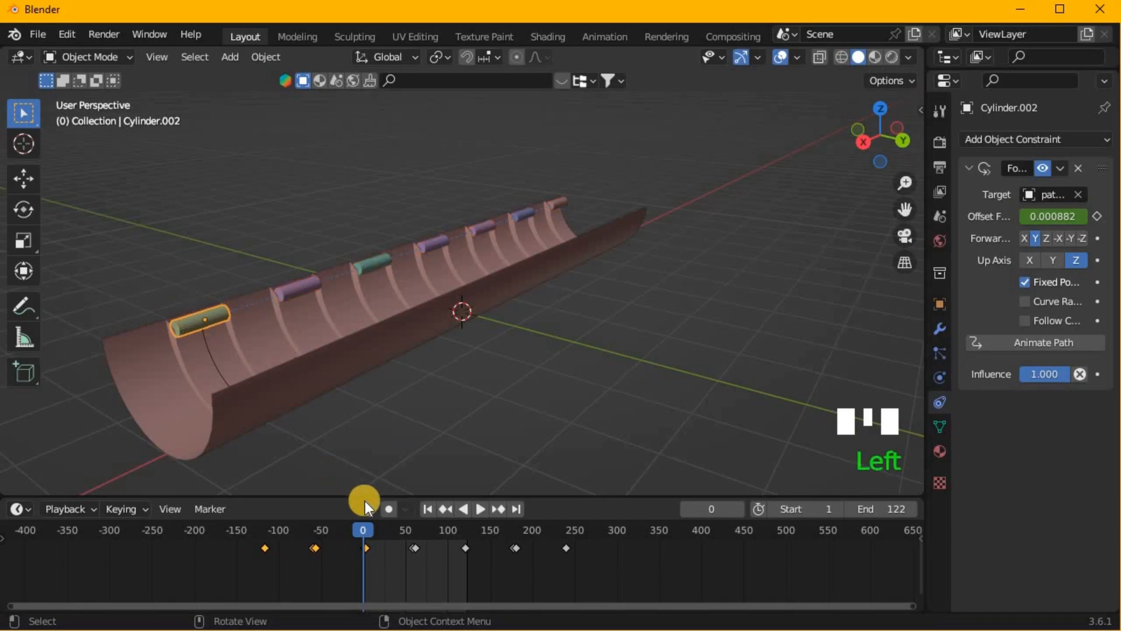
middle_click_drag(391, 447, 907, 533)
scroll(472, 537, "up", 20)
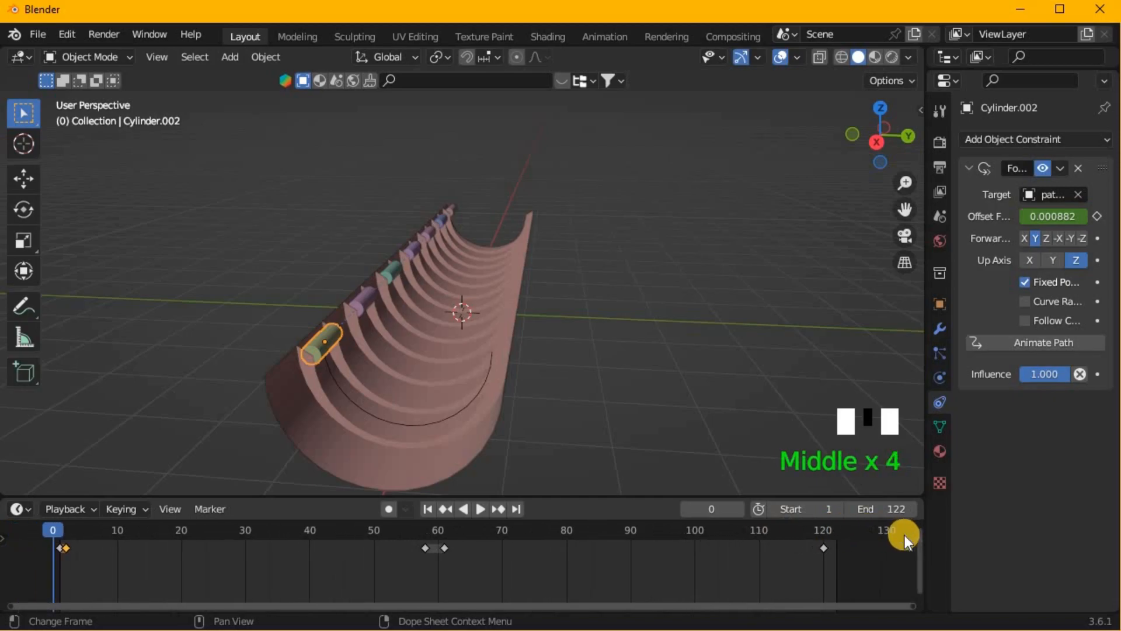
middle_click_drag(435, 376, 369, 384)
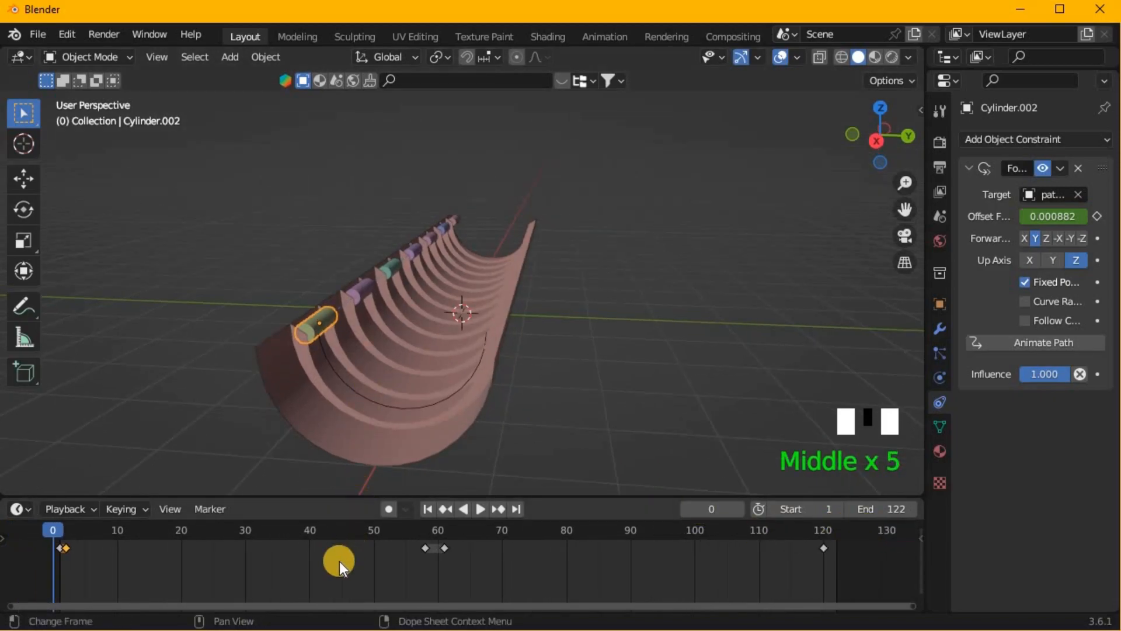
key("a")
key("g")
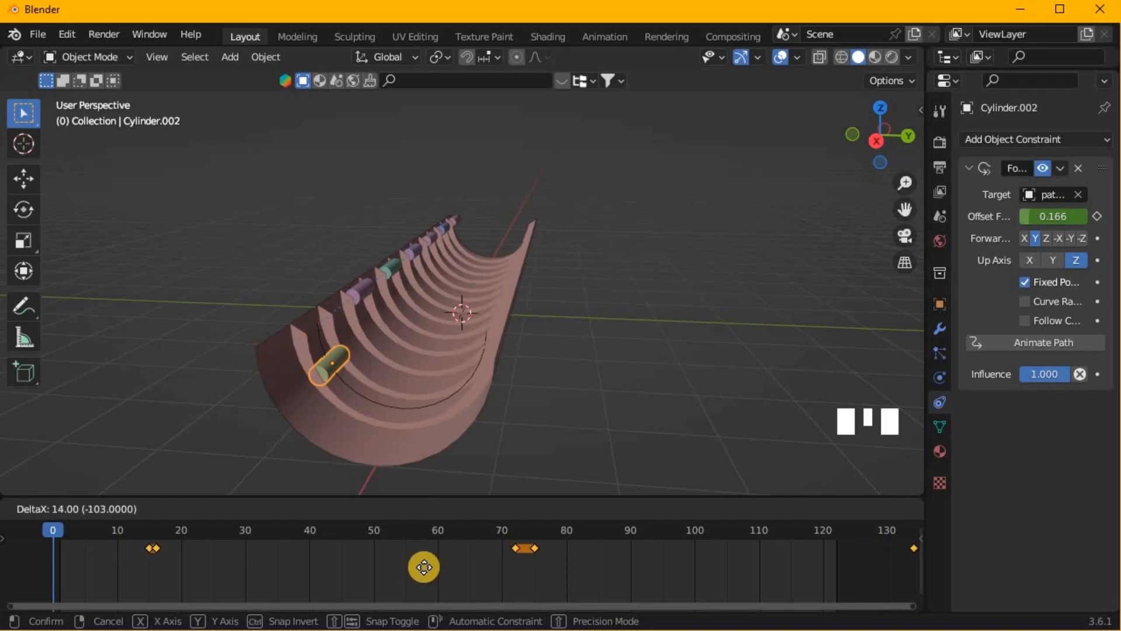
left_click(427, 566)
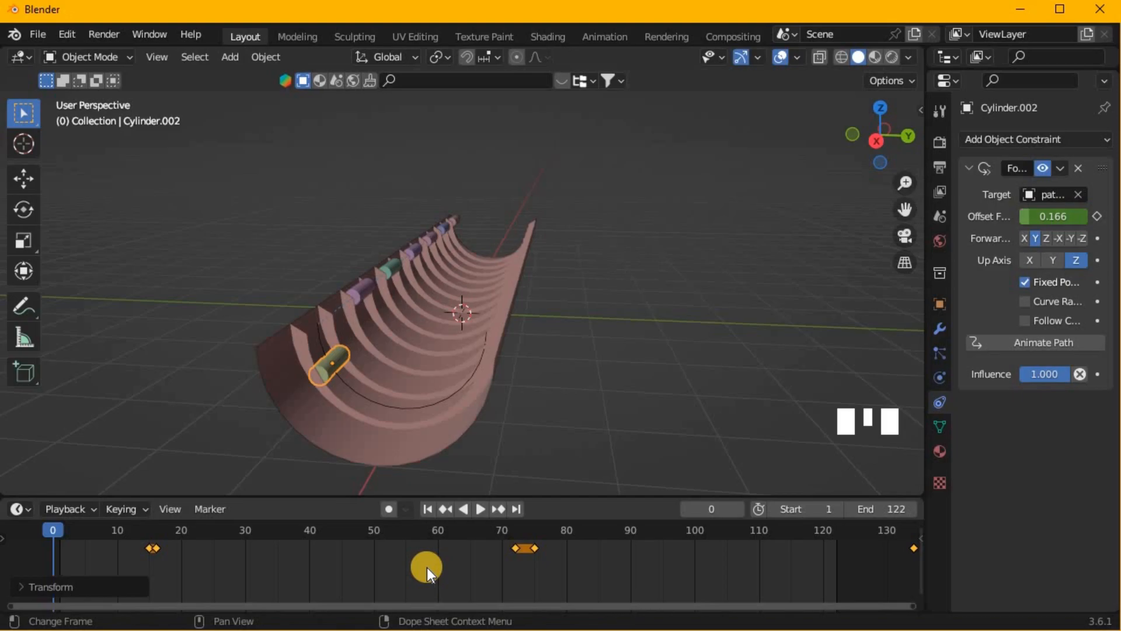
- Play the animation from the side and along the trough to check the nearest cylinder's offset timing, stopping at frame 91
key("KP_1")
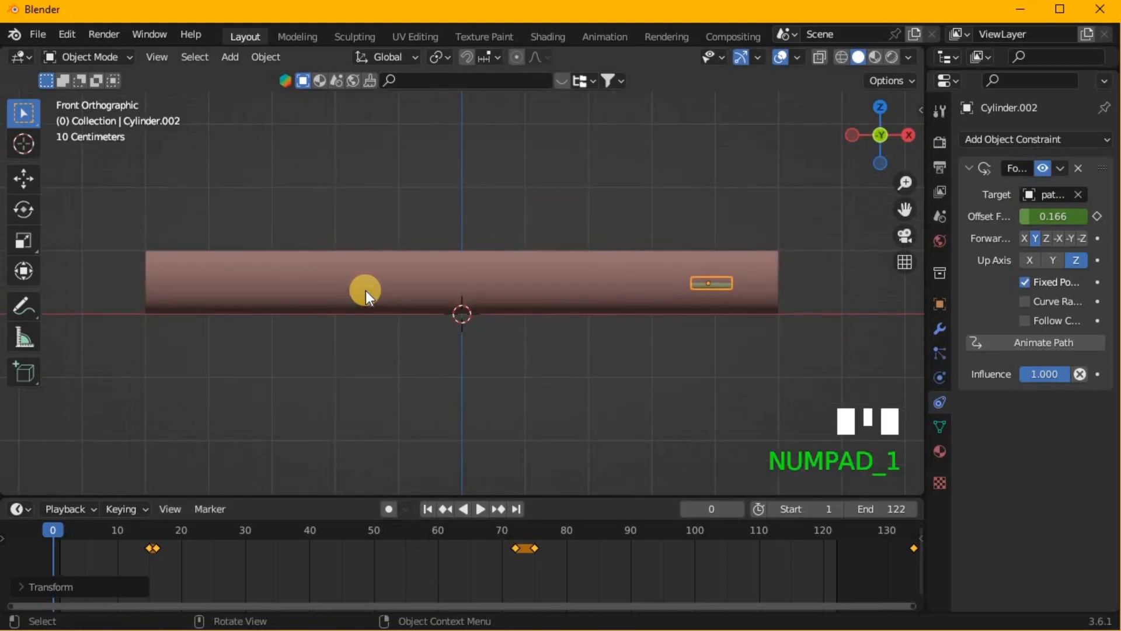
key("KP_3")
key("space")
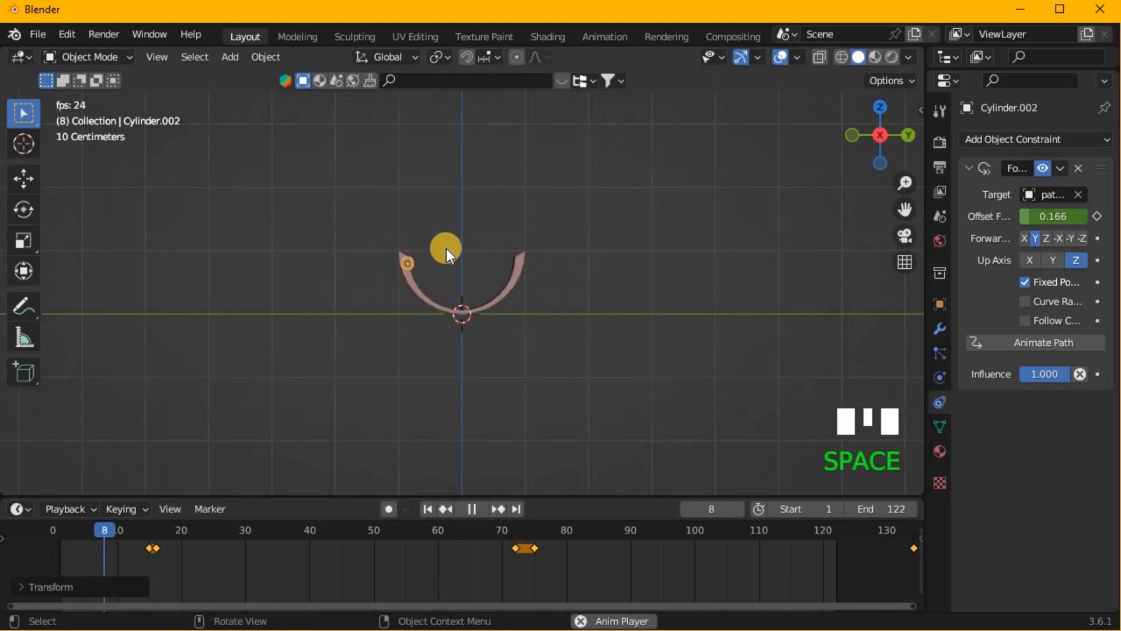
middle_click_drag(447, 248, 447, 290)
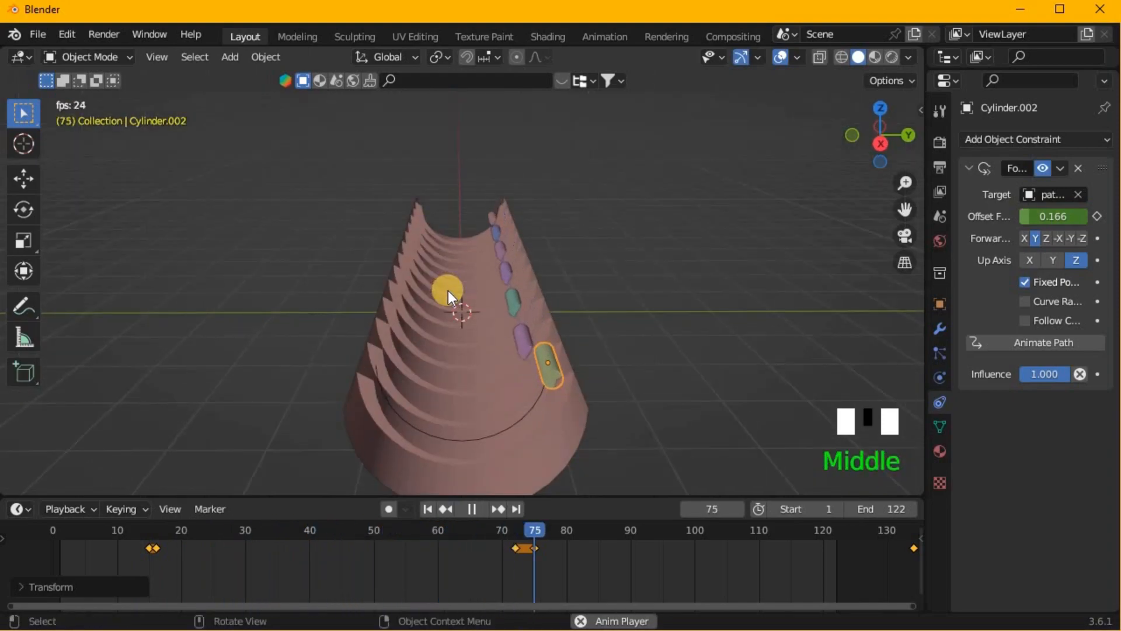
key("space")
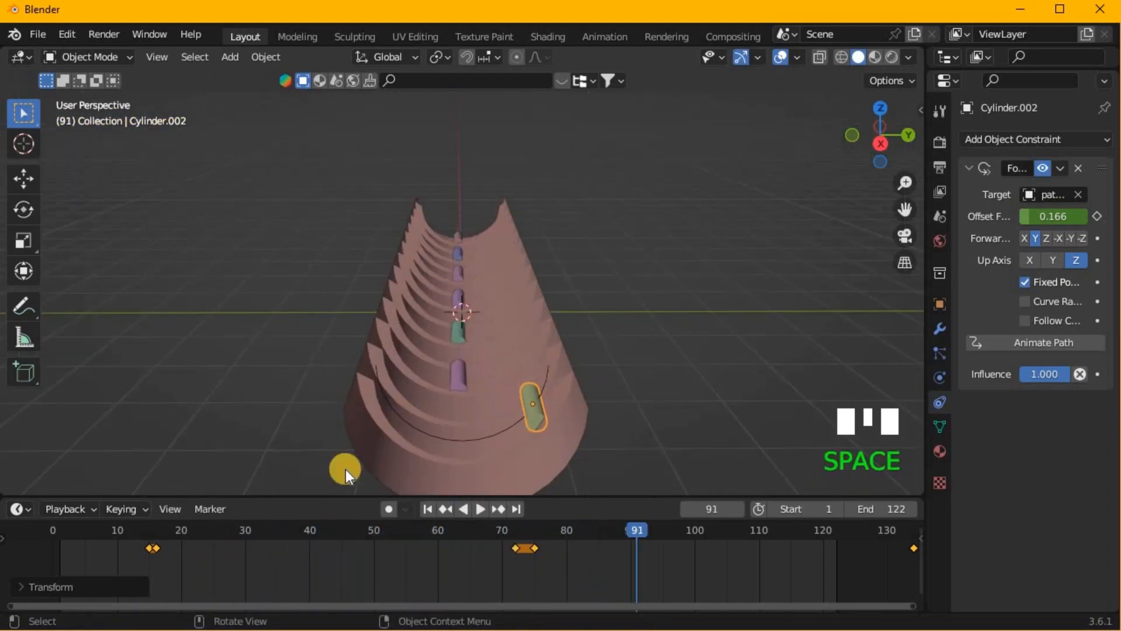
- Return to frame 1 and shift all keyframes of the second-nearest cylinder 18 frames later
left_click(58, 530)
key("KP_3")
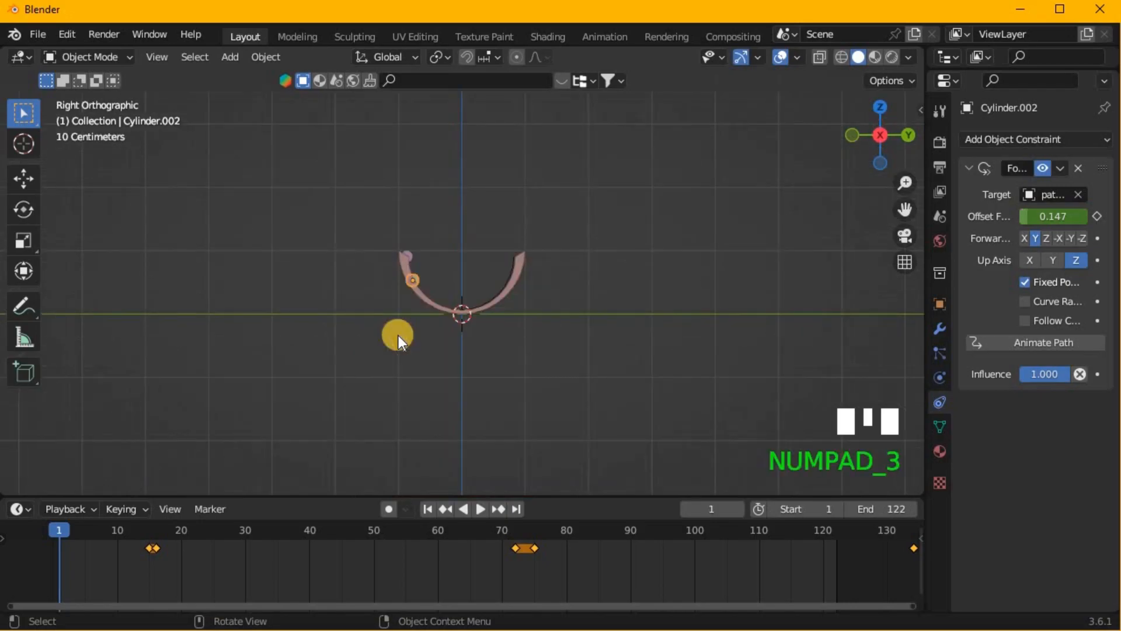
scroll(512, 253, "up", 5)
left_click(344, 239)
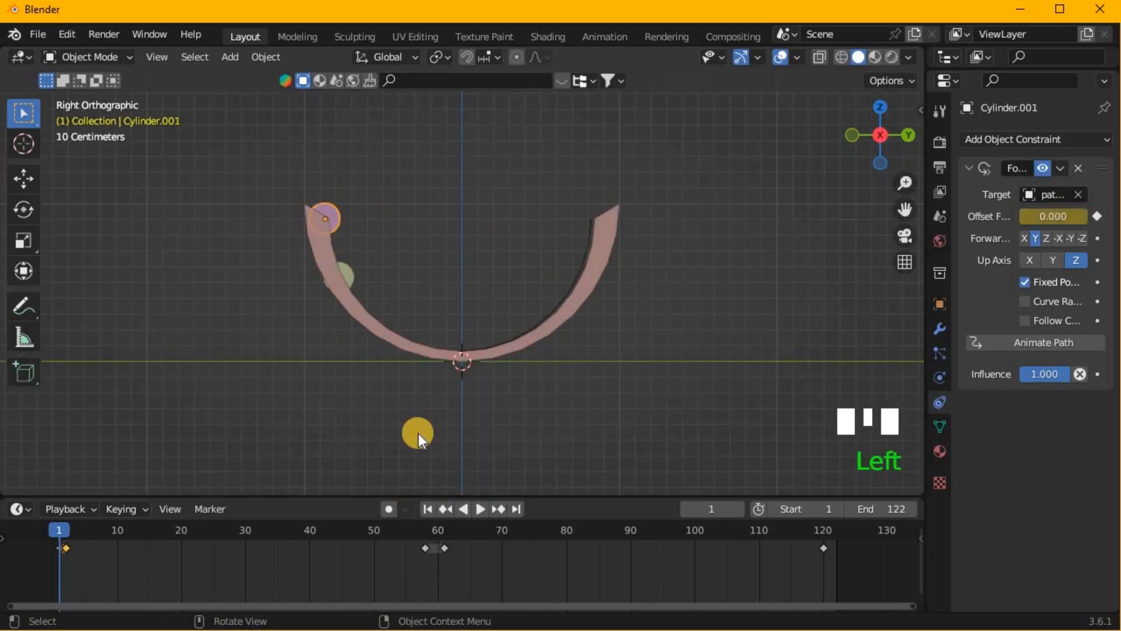
key("g")
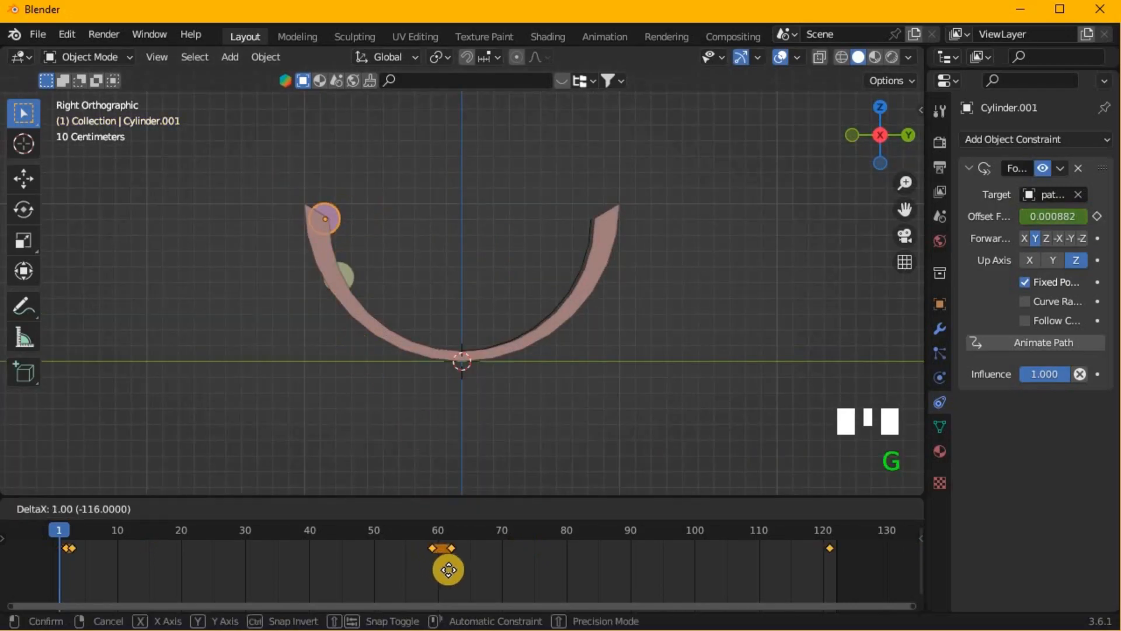
left_click(544, 580)
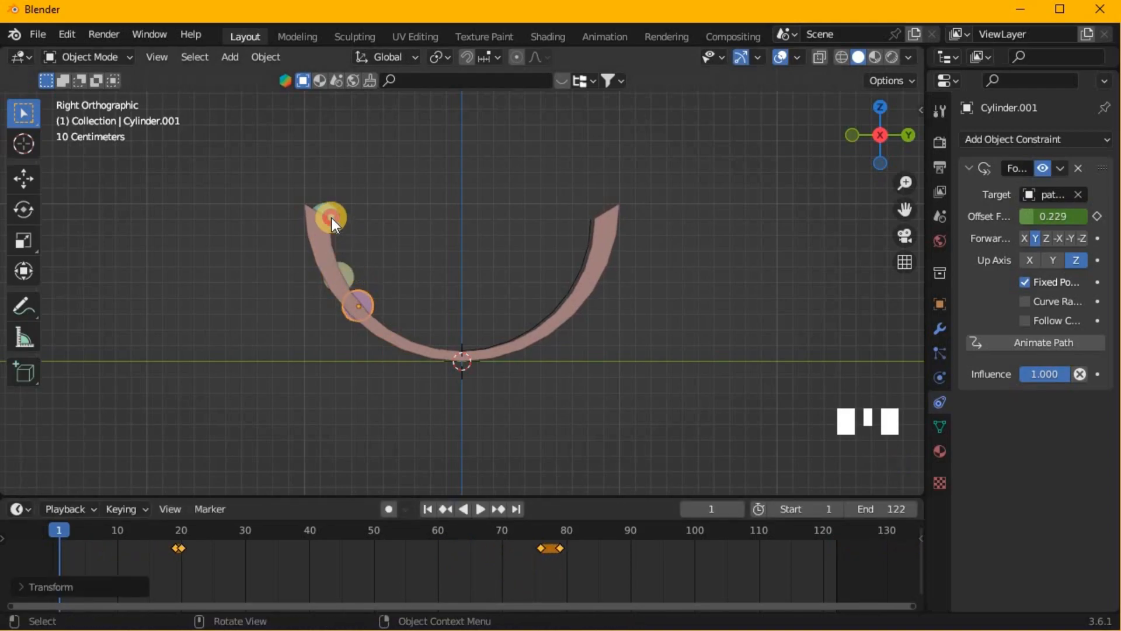
- Select the third, teal cylinder and shift its keyframes later so it sits just beyond the second one along the trough's curve
left_click(333, 218)
left_click(344, 229)
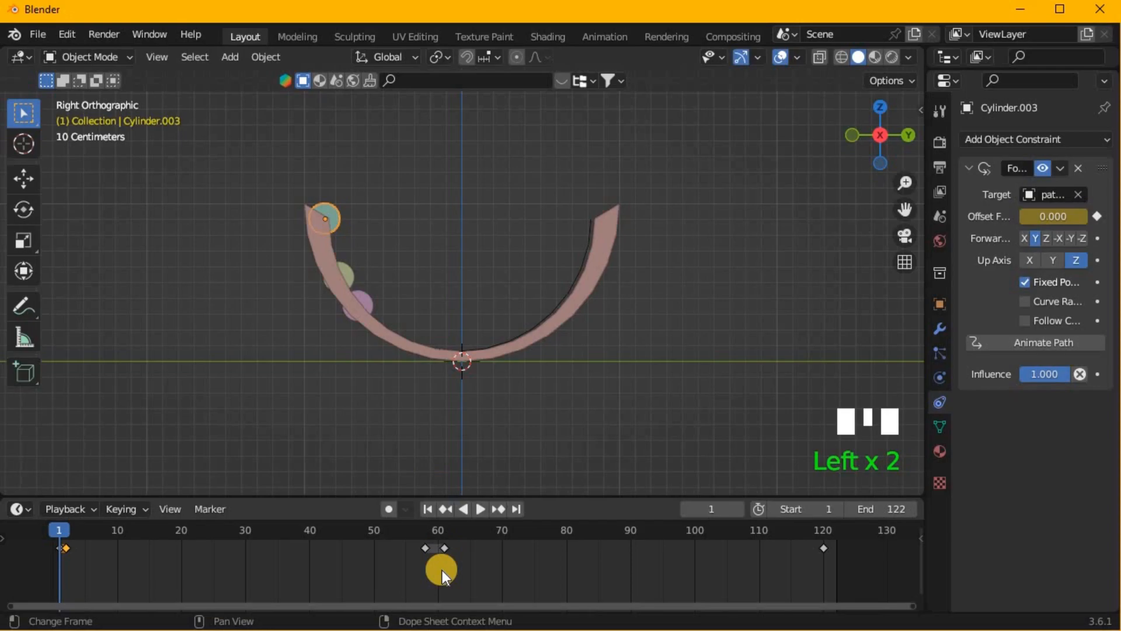
key("g")
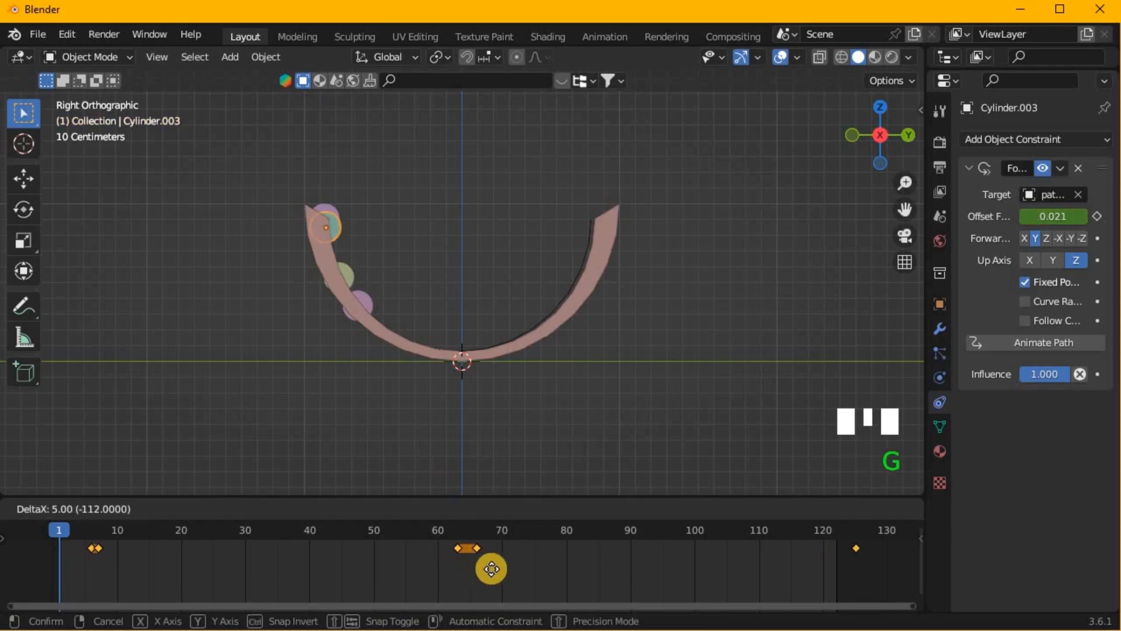
left_click(580, 556)
- Select the fourth cylinder and shift all of its keyframes 26 frames later
left_click(338, 218)
left_click(398, 538)
key("a")
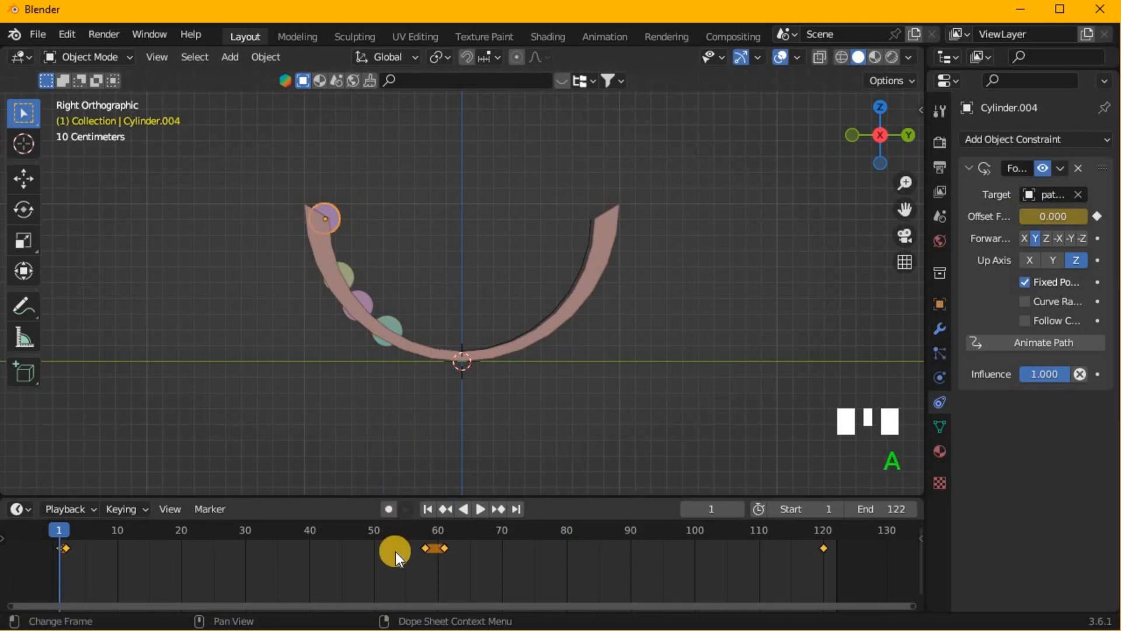
key("g")
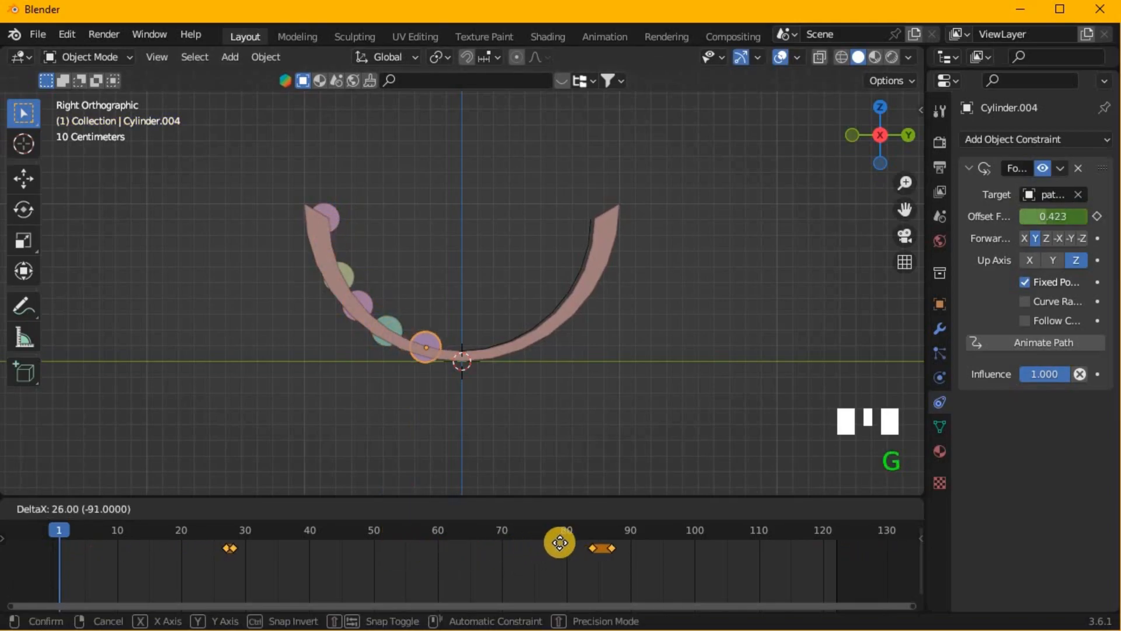
left_click(559, 542)
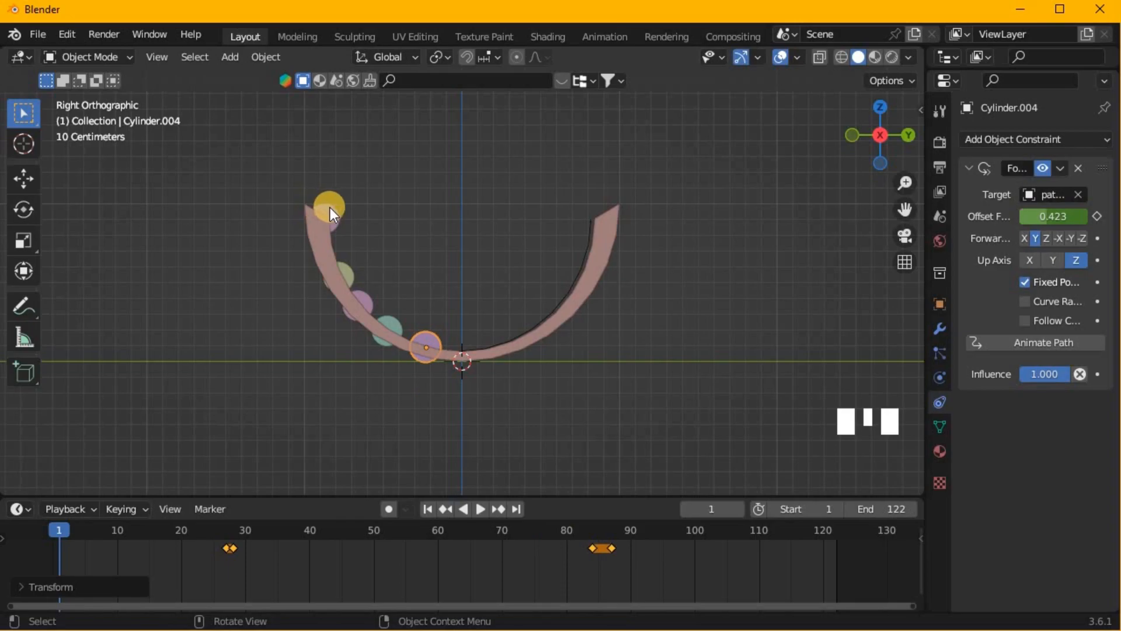
- Select the fifth cylinder and shift all of its keyframes 29 frames later
left_click(325, 210)
key("a")
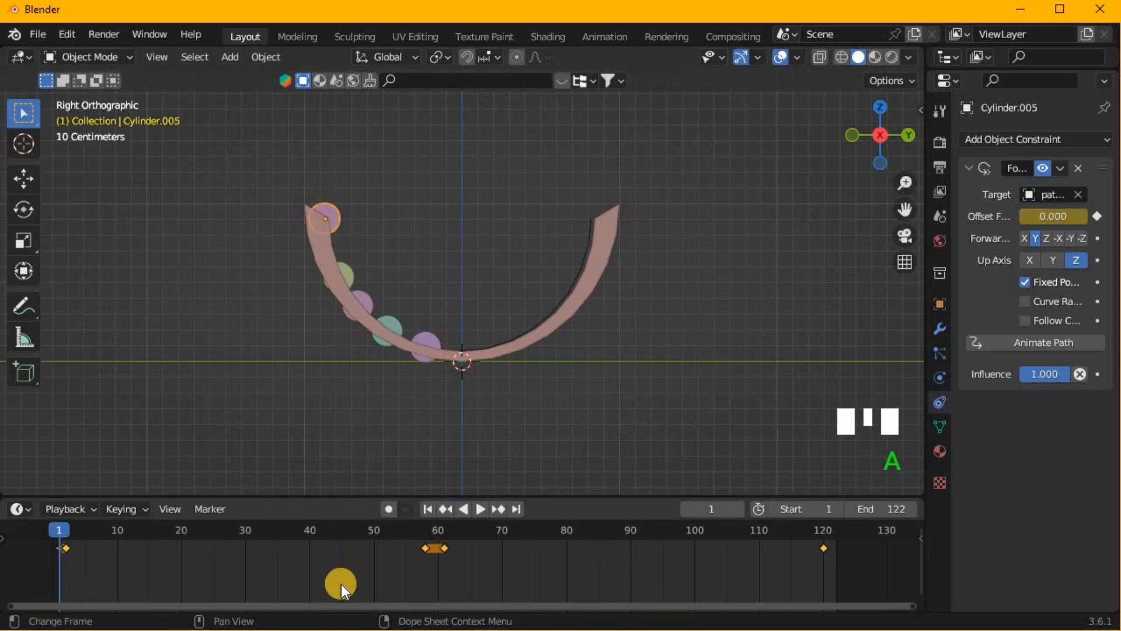
key("g")
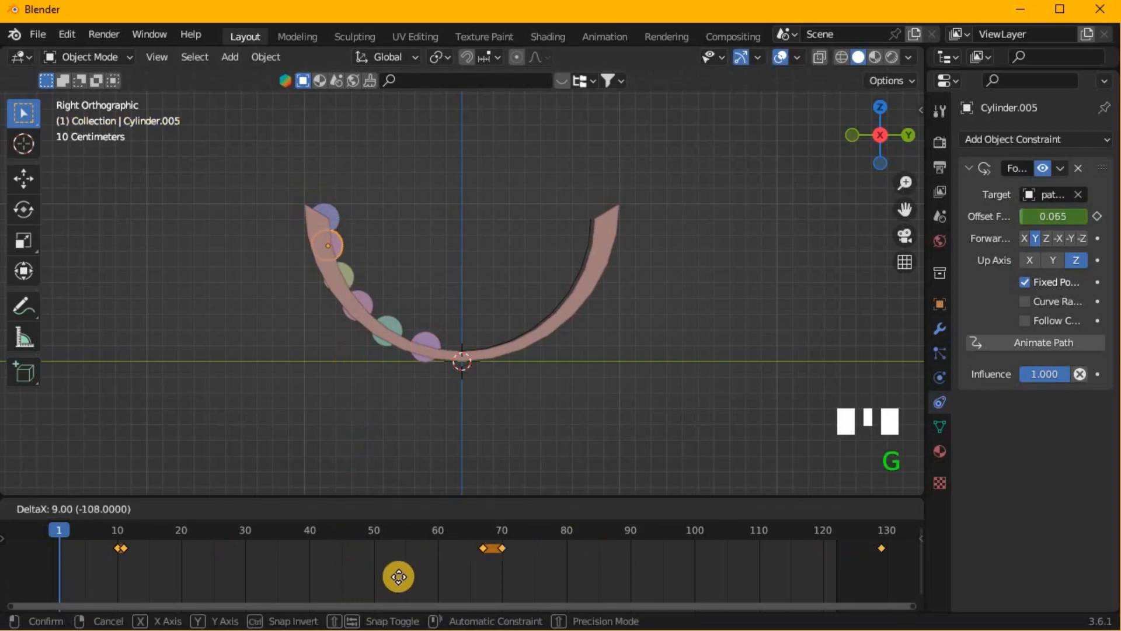
left_click(525, 556)
middle_click_drag(450, 483, 370, 358)
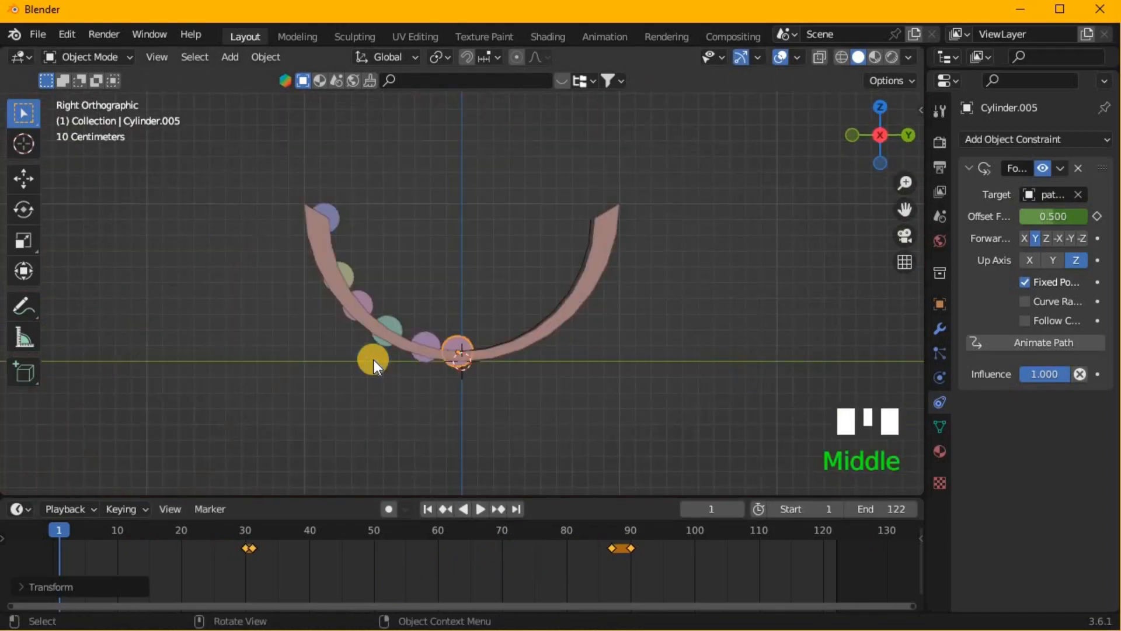
- Select the sixth, blue cylinder and shift all its keyframes later, to an offset factor of about 0.6 at frame 1
left_click(334, 222)
left_click(342, 211)
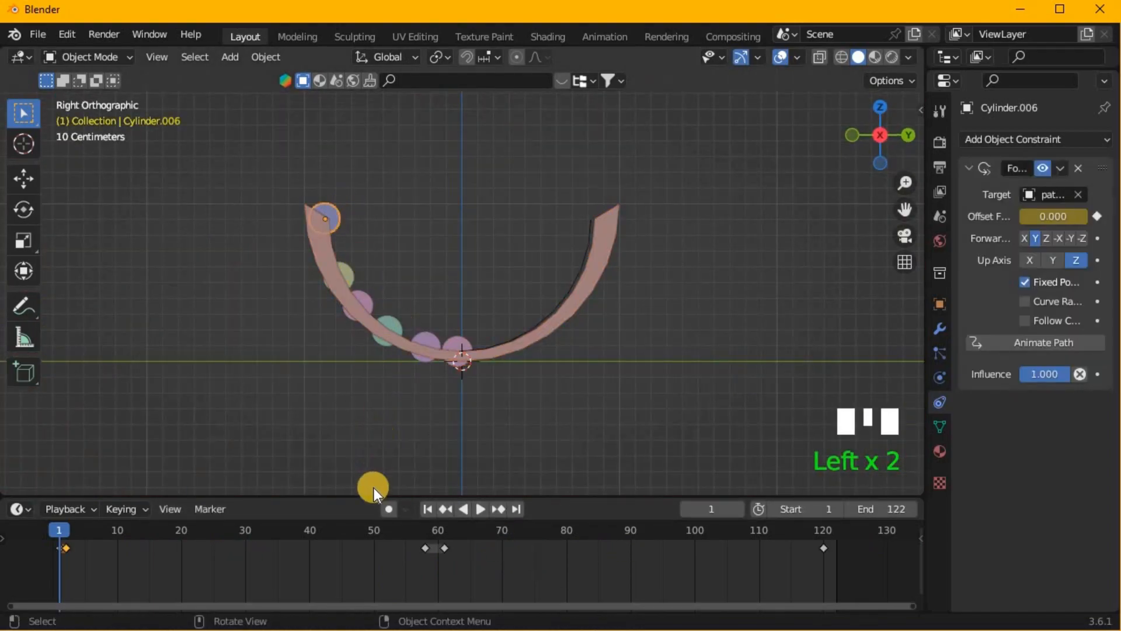
key("a")
key("g")
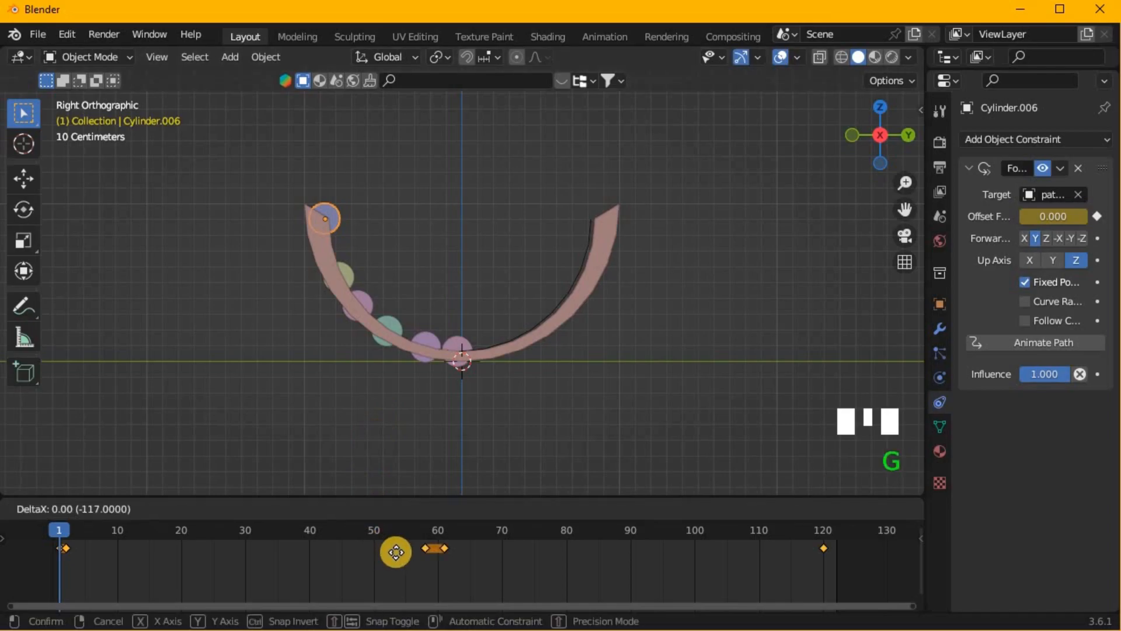
left_click(575, 599)
- Play the animation from an angled view to check the staggered cylinders, stop it and return to frame 1
left_click(581, 373)
middle_click_drag(580, 373, 479, 419)
scroll(504, 422, "down", 6)
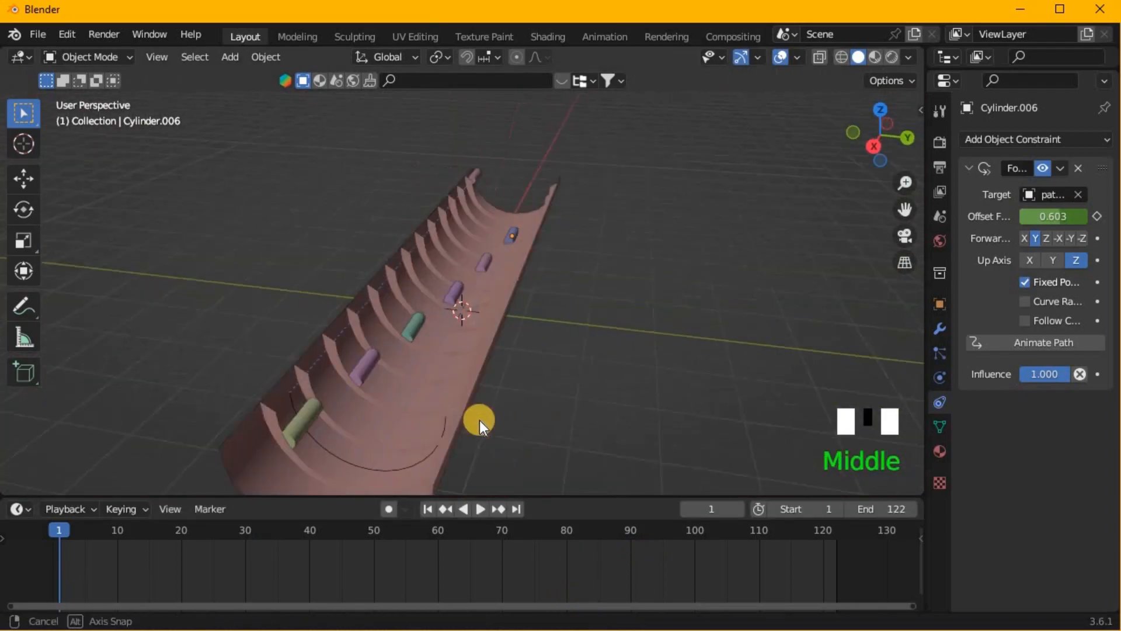
key("space")
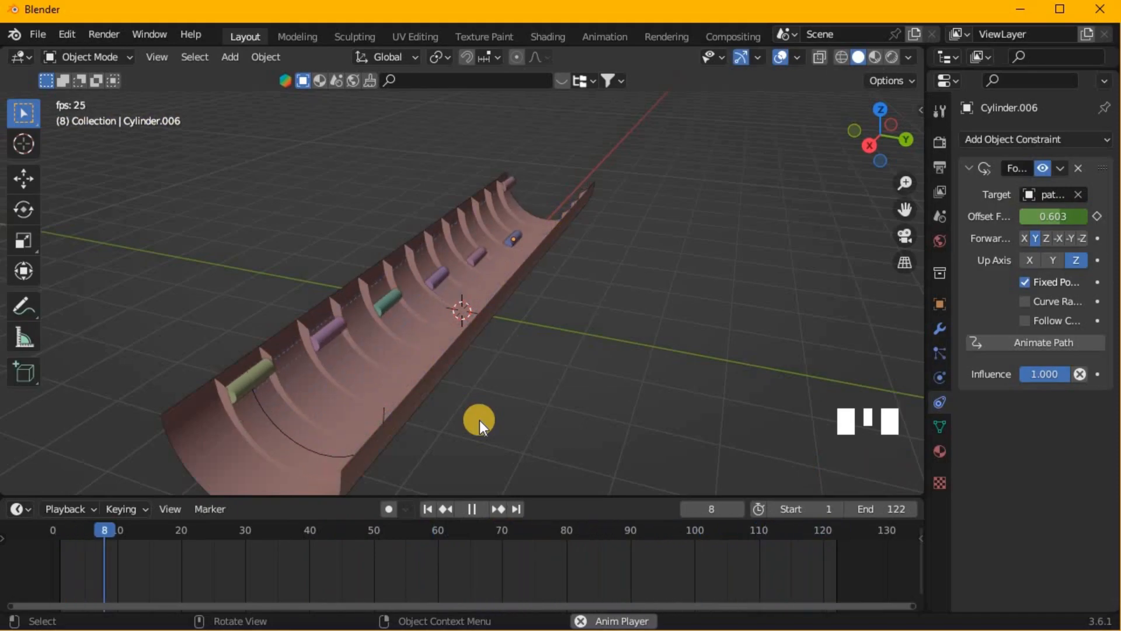
key("space")
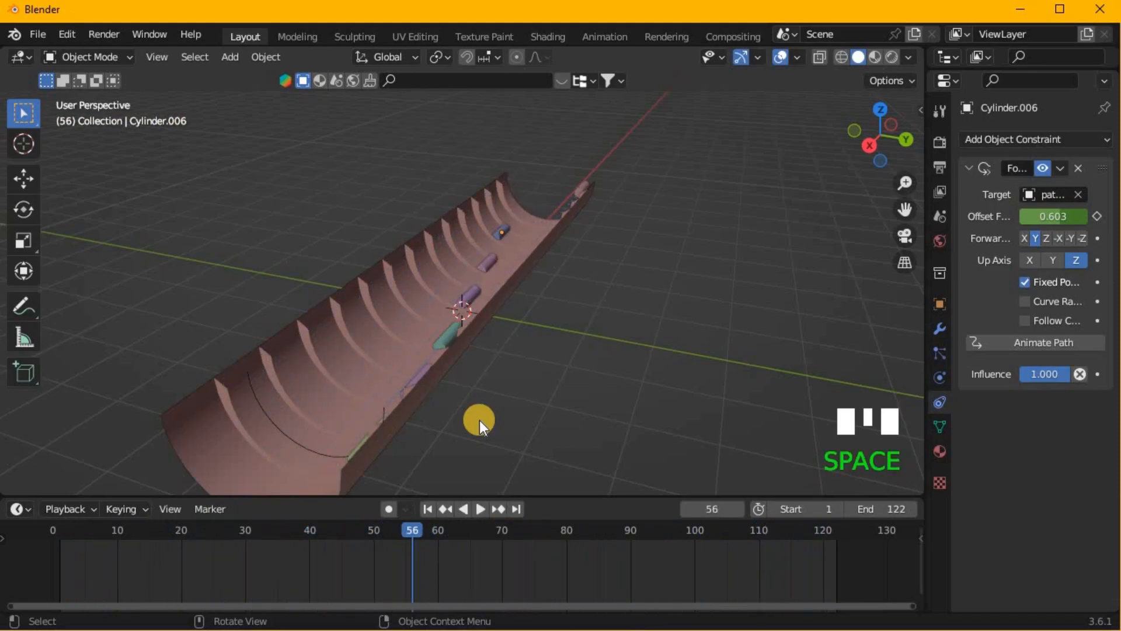
left_click(57, 540)
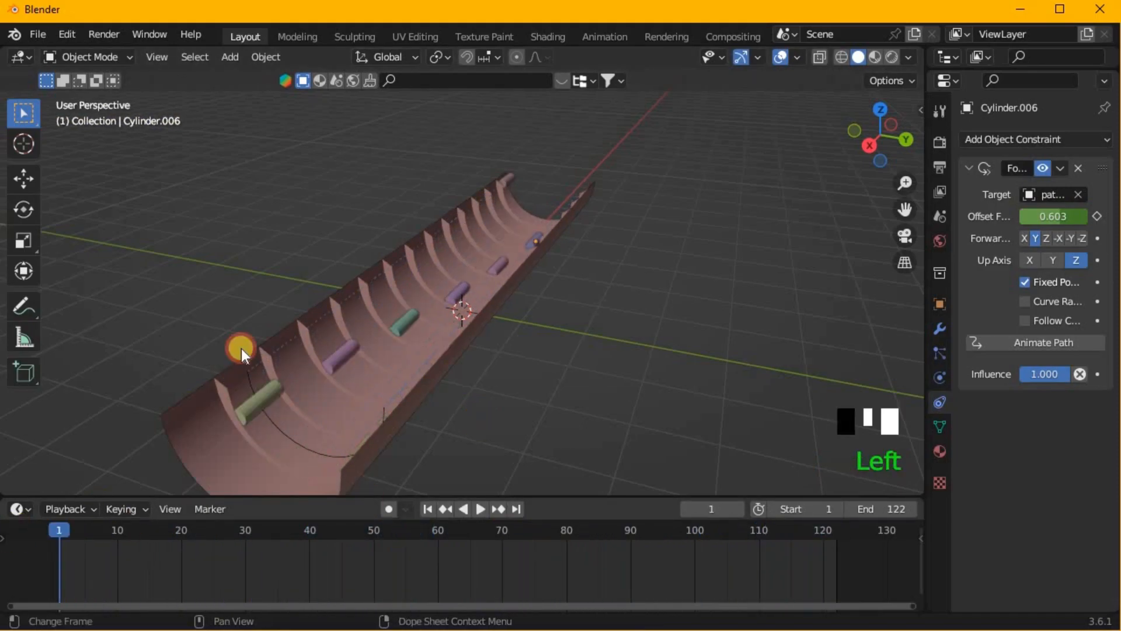
- Select the farthest cylinder and shift all its keyframes later, to an offset factor of about 0.7 at frame 1
left_click(512, 174)
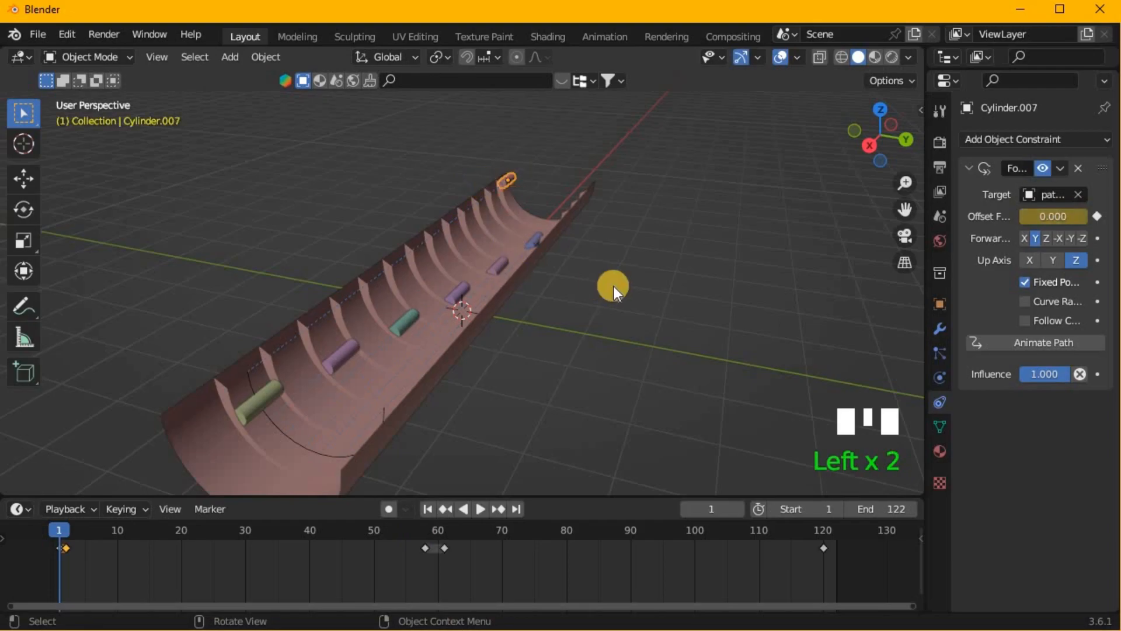
key("KP_3")
scroll(510, 332, "up", 7)
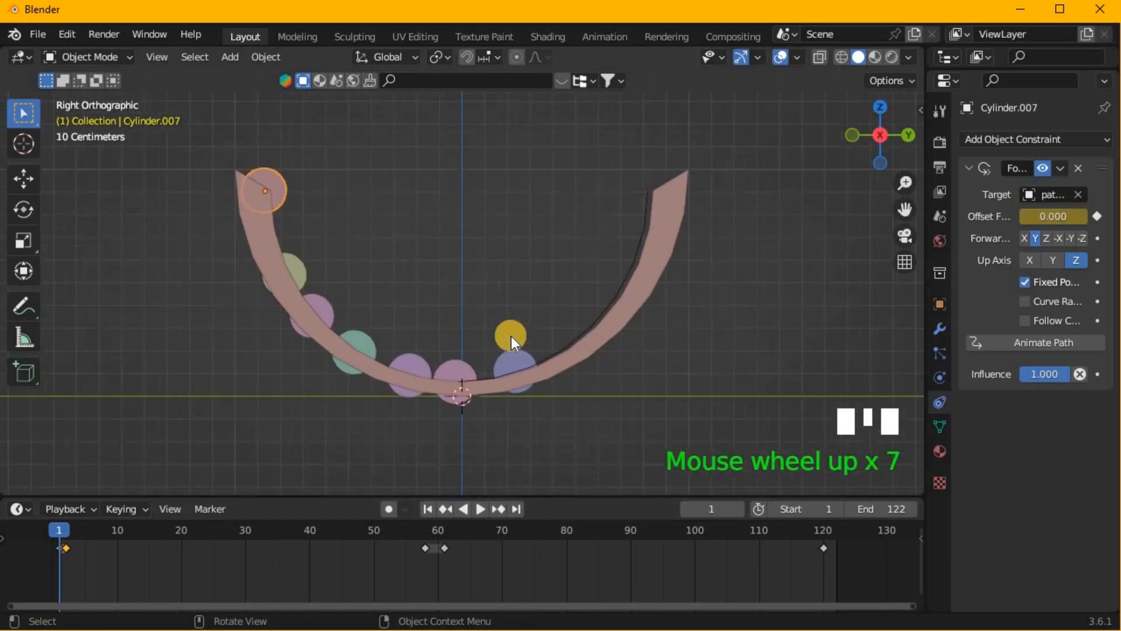
key("a")
key("g")
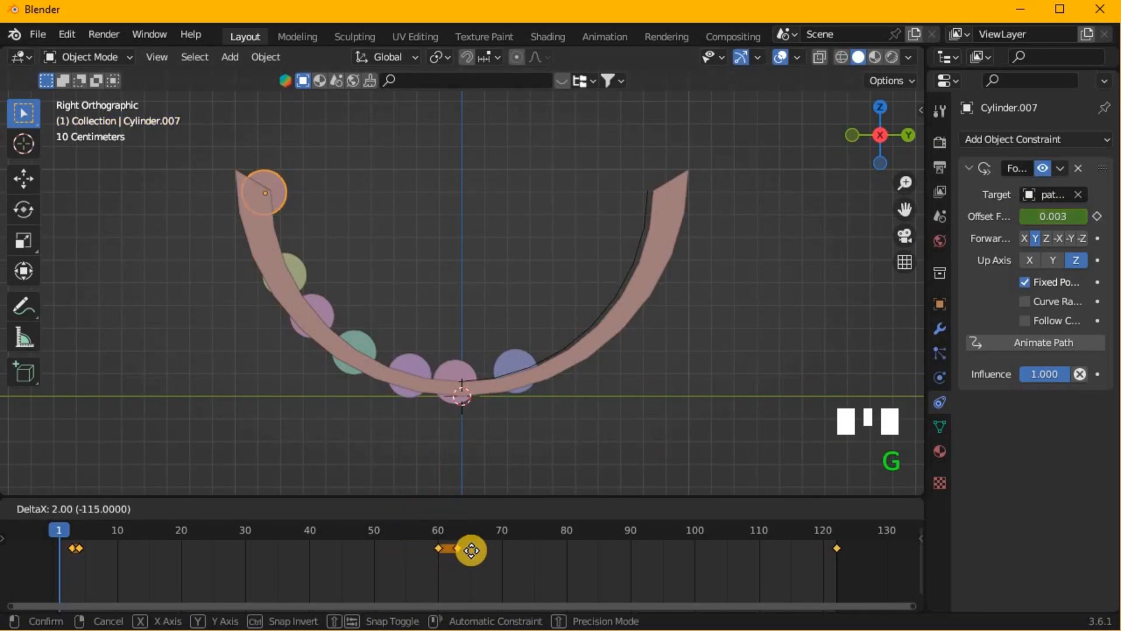
left_click(636, 601)
- Play the animation from several angles to check the wave motion of all seven cylinders, stopping at frame 25
scroll(695, 360, "down", 6)
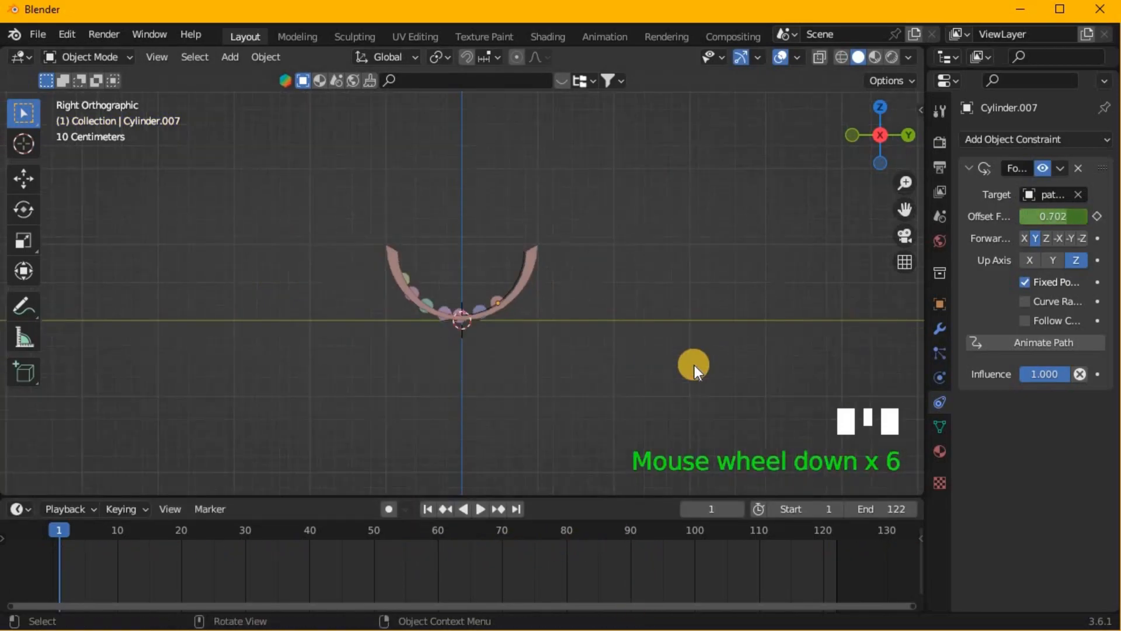
middle_click_drag(695, 359, 619, 433)
scroll(570, 360, "down", 3)
key("space")
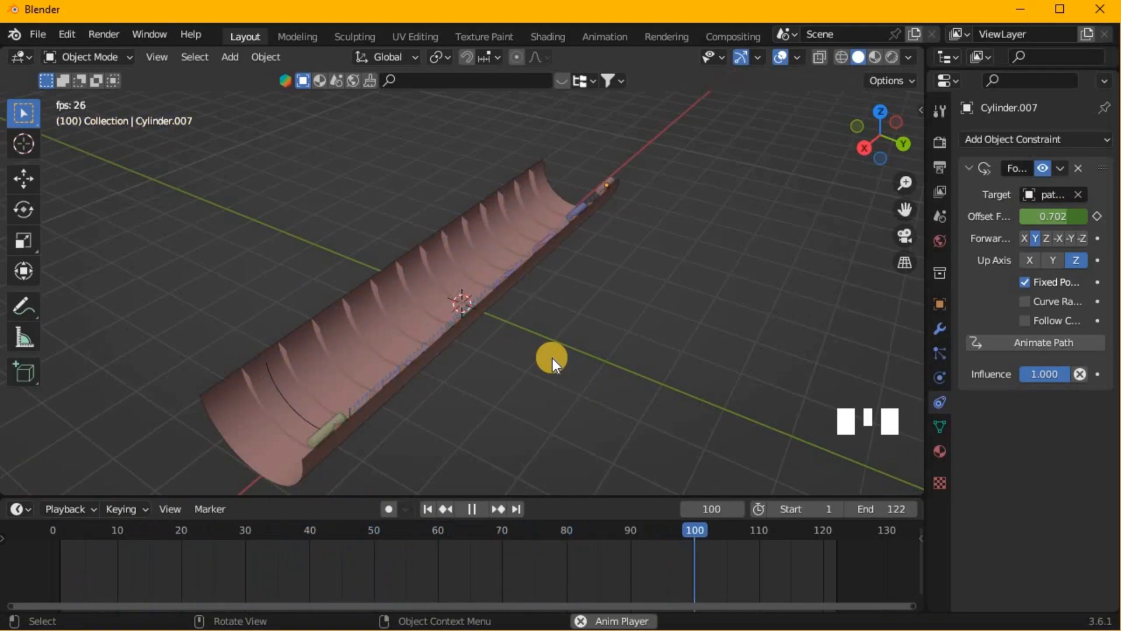
middle_click_drag(583, 369, 618, 373)
key("space")
scroll(475, 335, "down", 2)
- Select the nearest green cylinder and frame it from the top in wireframe display
left_click(429, 388)
left_click(430, 387)
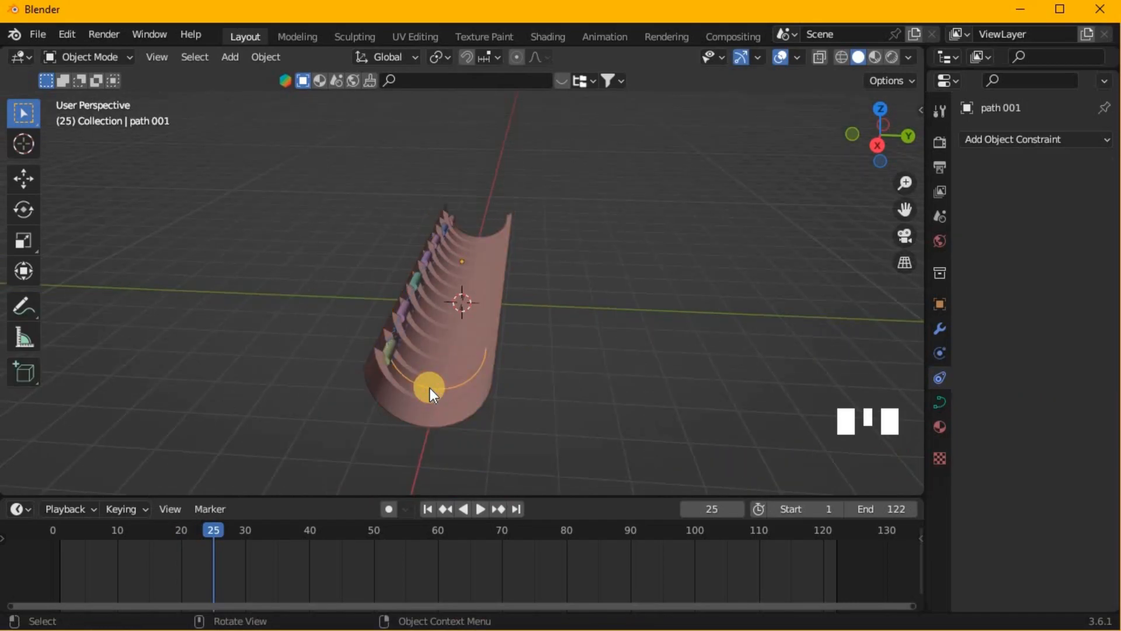
middle_click_drag(425, 398, 306, 430)
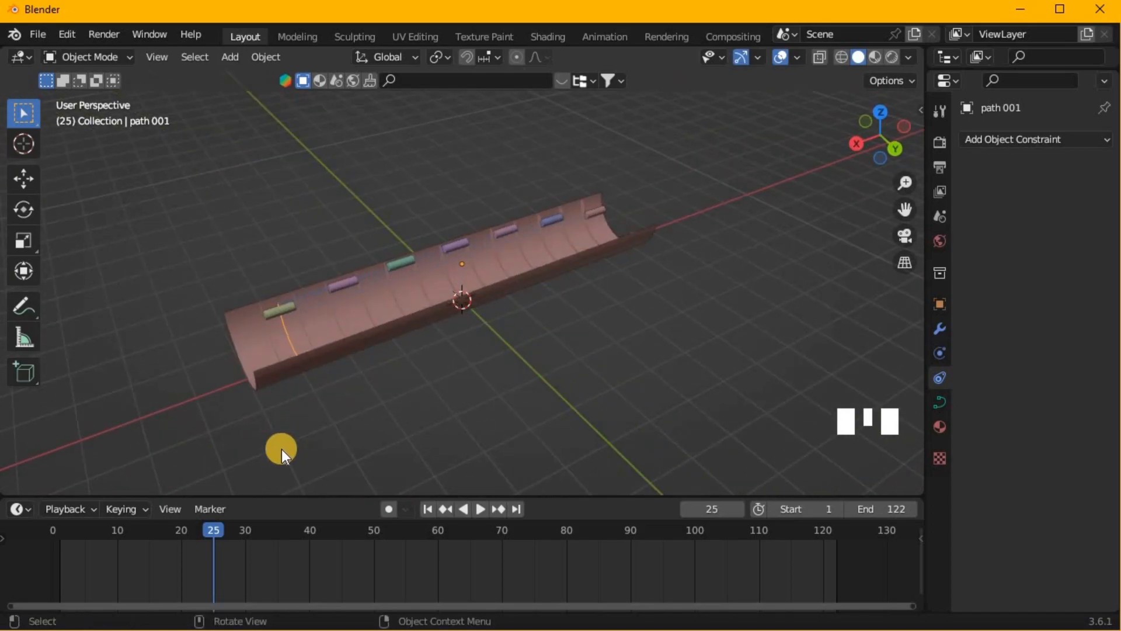
scroll(334, 344, "up", 3)
middle_click_drag(341, 339, 292, 267, "shift")
left_click(291, 269)
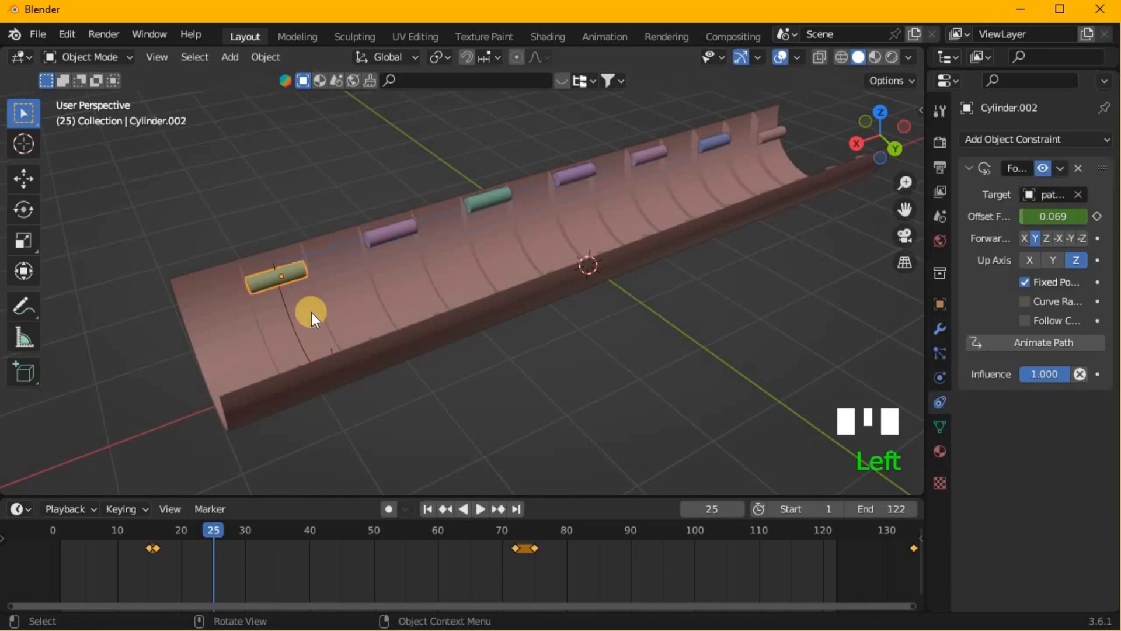
key("KP_7")
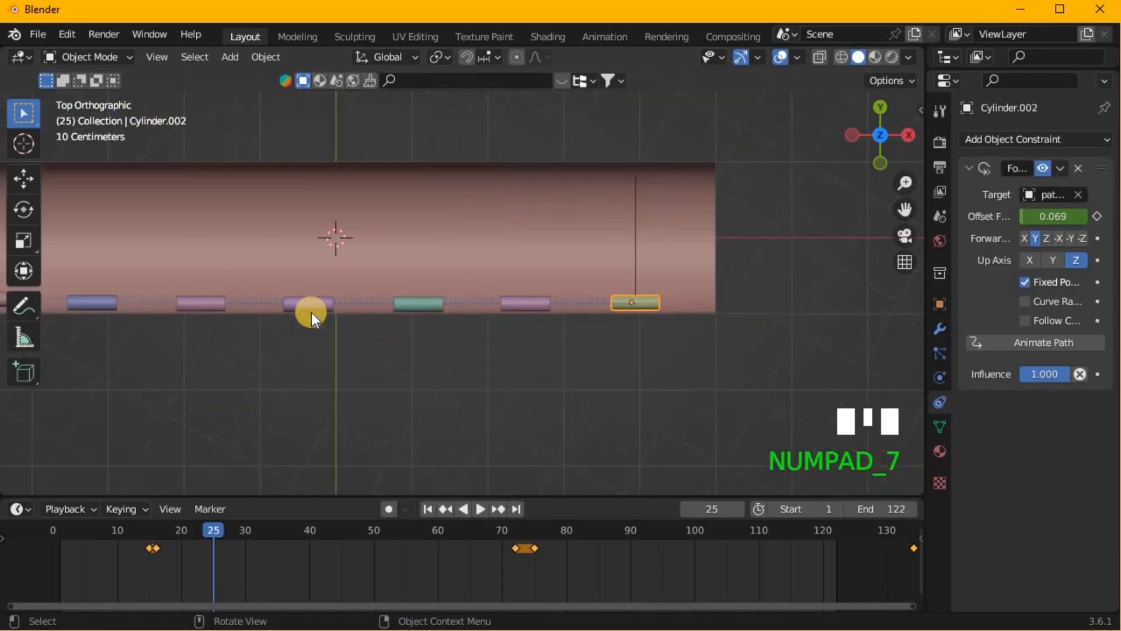
left_click(835, 57)
scroll(783, 272, "up", 2)
key("KP_Decimal")
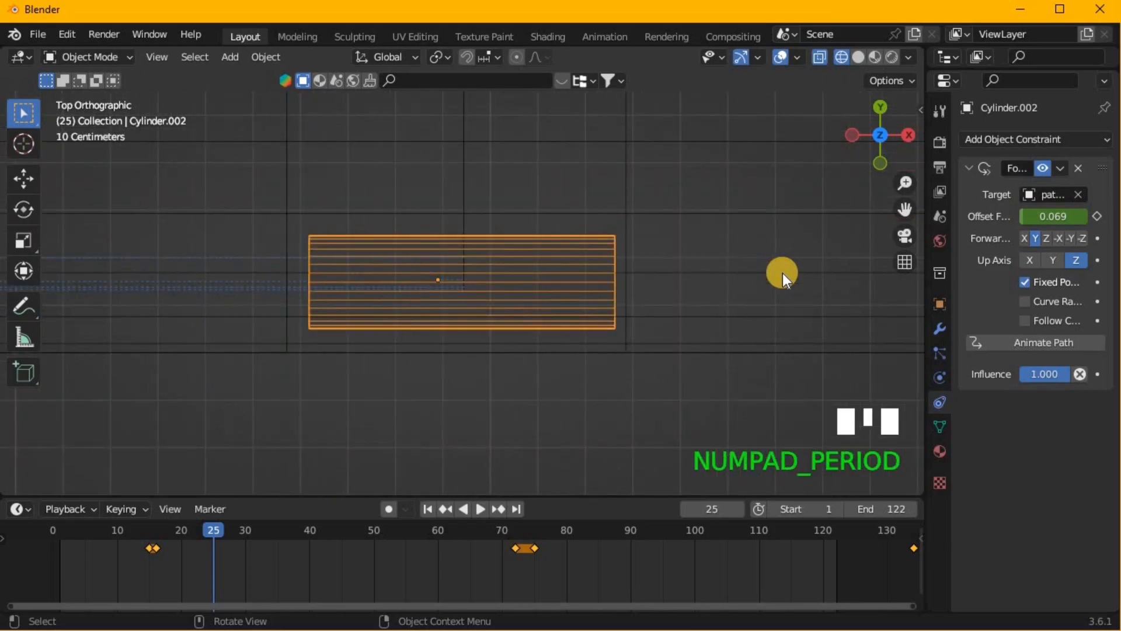
- Duplicate the nearest cylinder along the X axis into the gap between it and the second cylinder
scroll(717, 288, "down", 4)
scroll(701, 288, "down", 3)
middle_click_drag(614, 334, 633, 349, "shift")
key("shift+d")
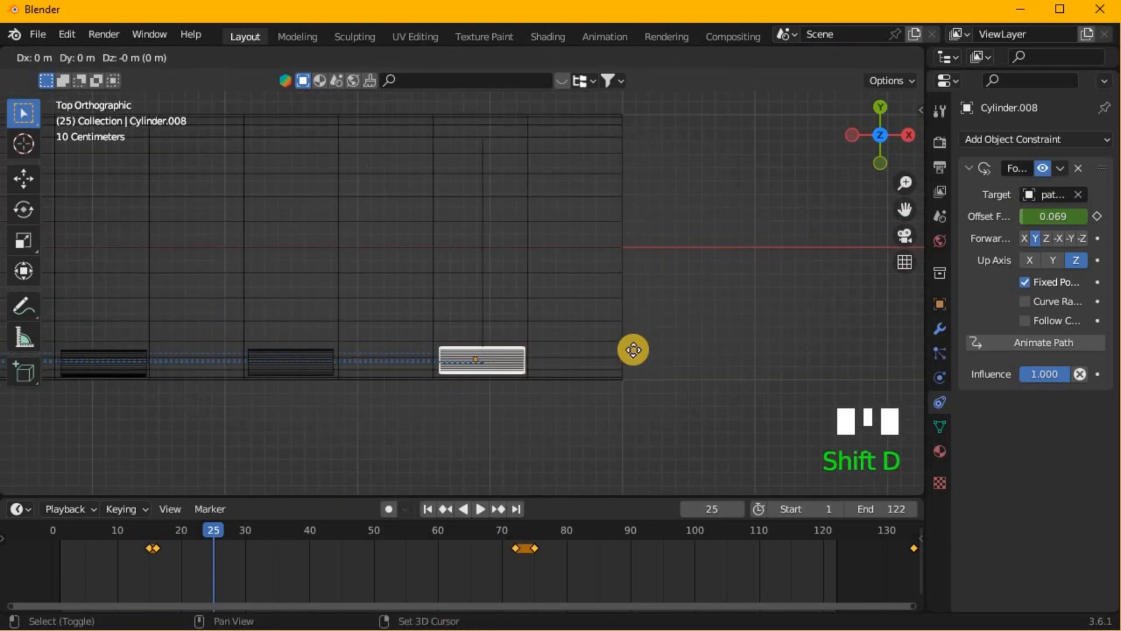
key("x")
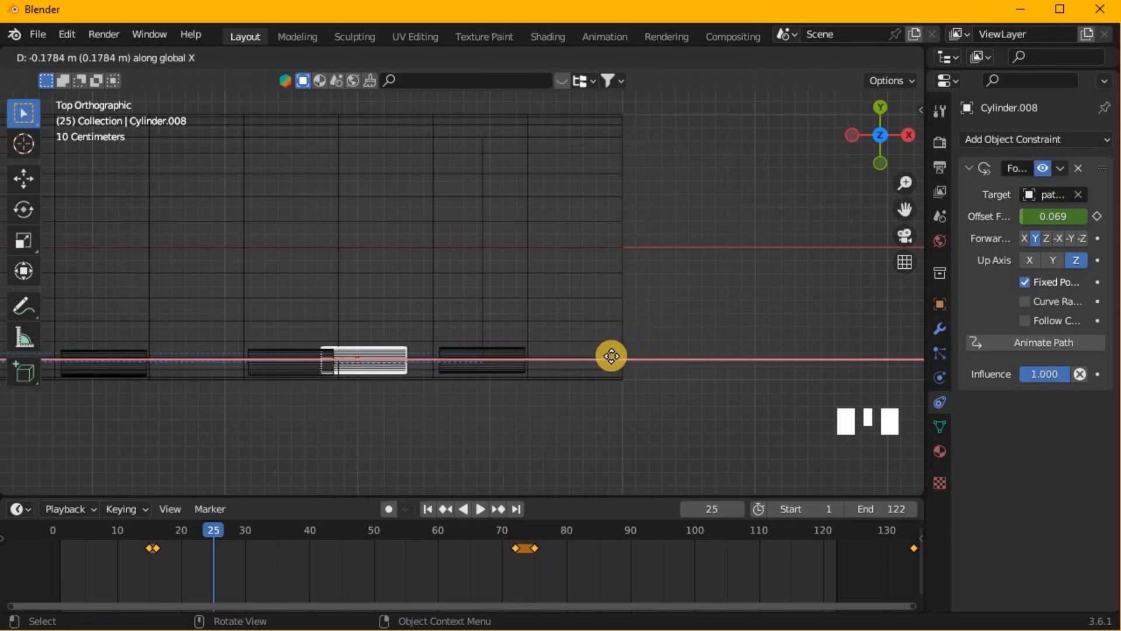
left_click(615, 360)
- Shift the duplicate's keyframes 14 frames earlier and go to frame 1
middle_click_drag(615, 360, 416, 244)
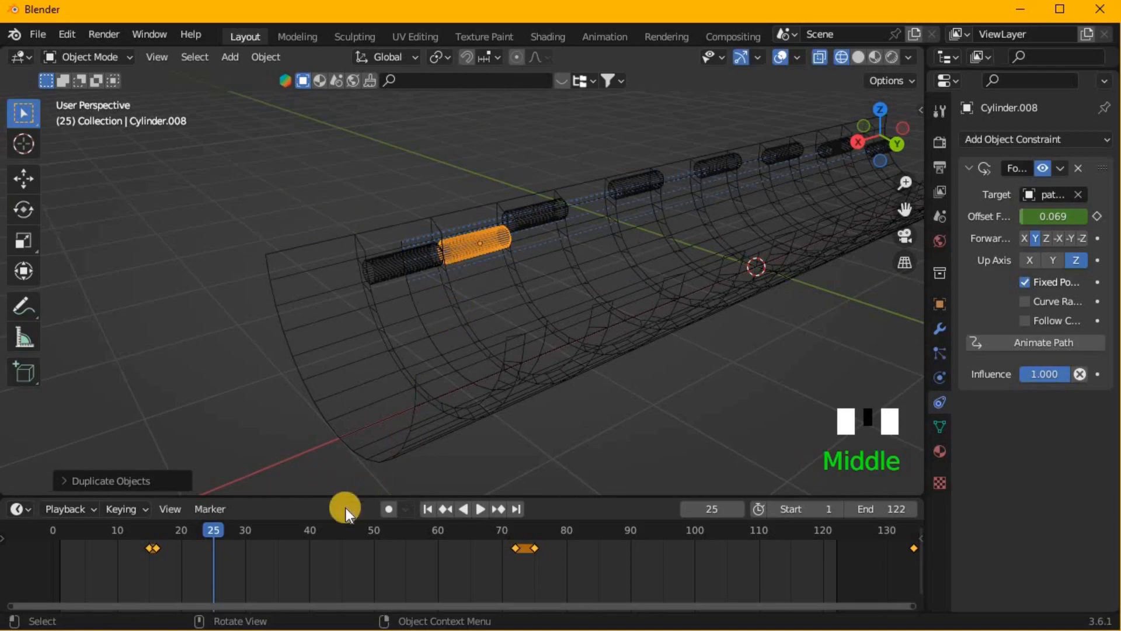
key("g")
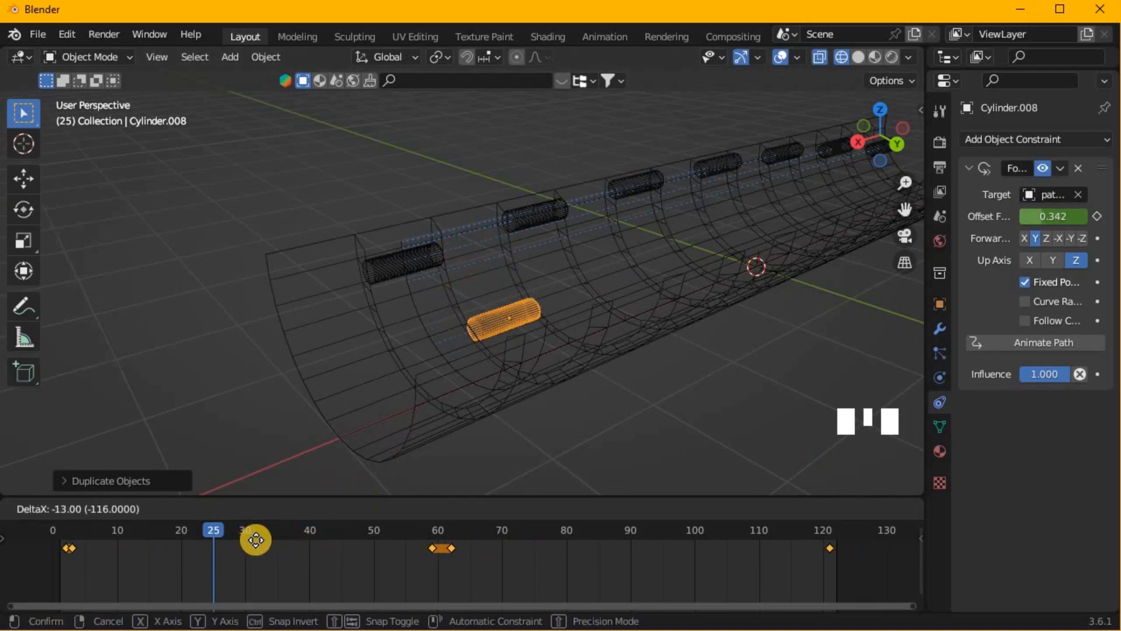
left_click(257, 541)
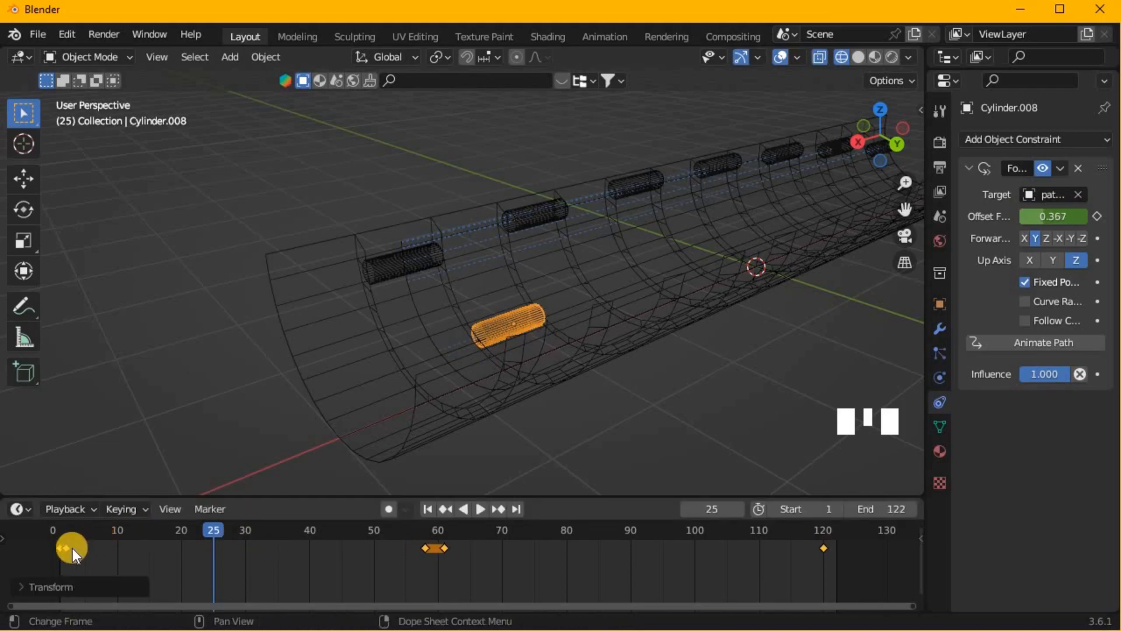
left_click(65, 530)
left_click(59, 530)
middle_click_drag(155, 366, 380, 305)
- Show the duplicate's offset curve in an enlarged Graph Editor with all keys selected, and return the viewport to solid shading
left_click(16, 509)
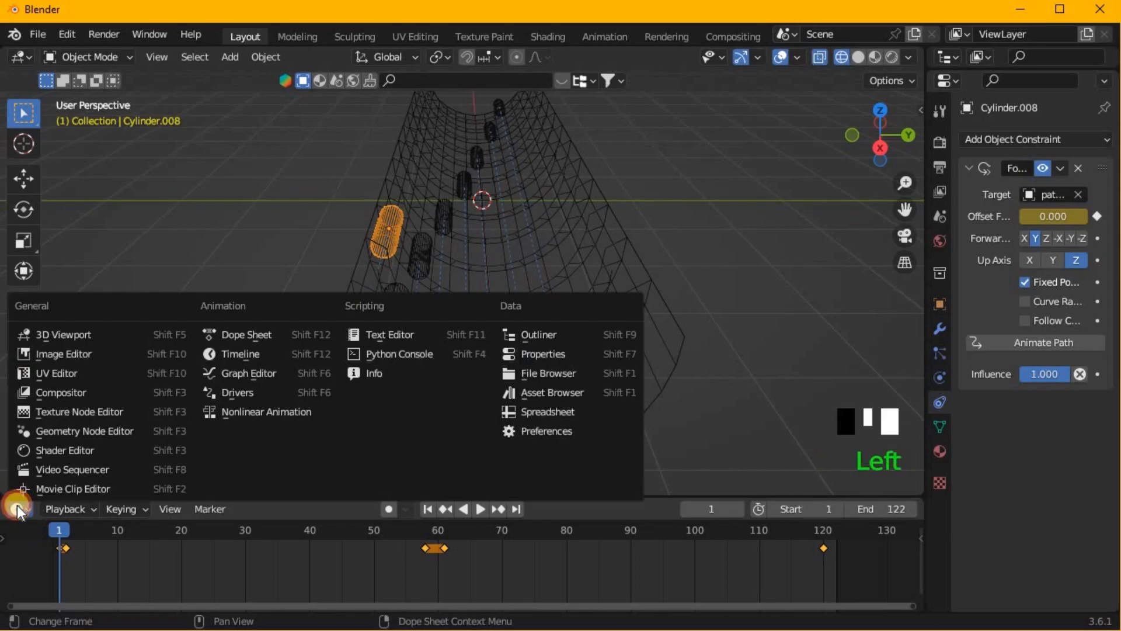
left_click(266, 443)
left_click_drag(450, 490, 484, 336)
left_click(858, 56)
middle_click_drag(751, 150, 700, 99)
key("a")
scroll(458, 507, "down", 9)
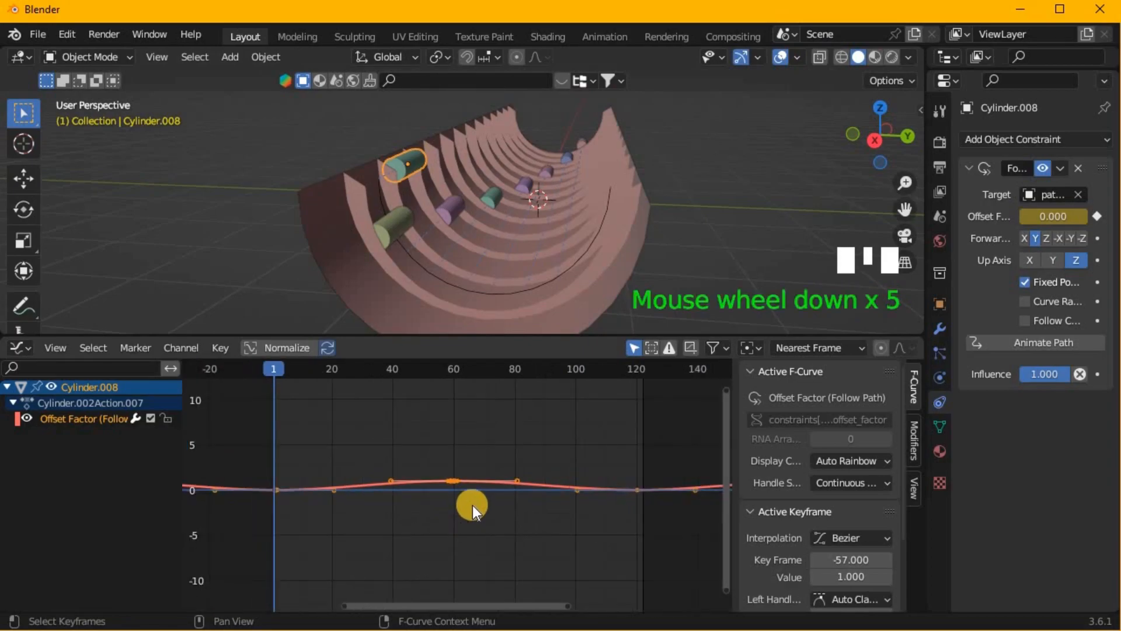
- Rotate the duplicate's selected offset keyframes by 180° in the Graph Editor and play the animation to check its reversed motion
type("r180")
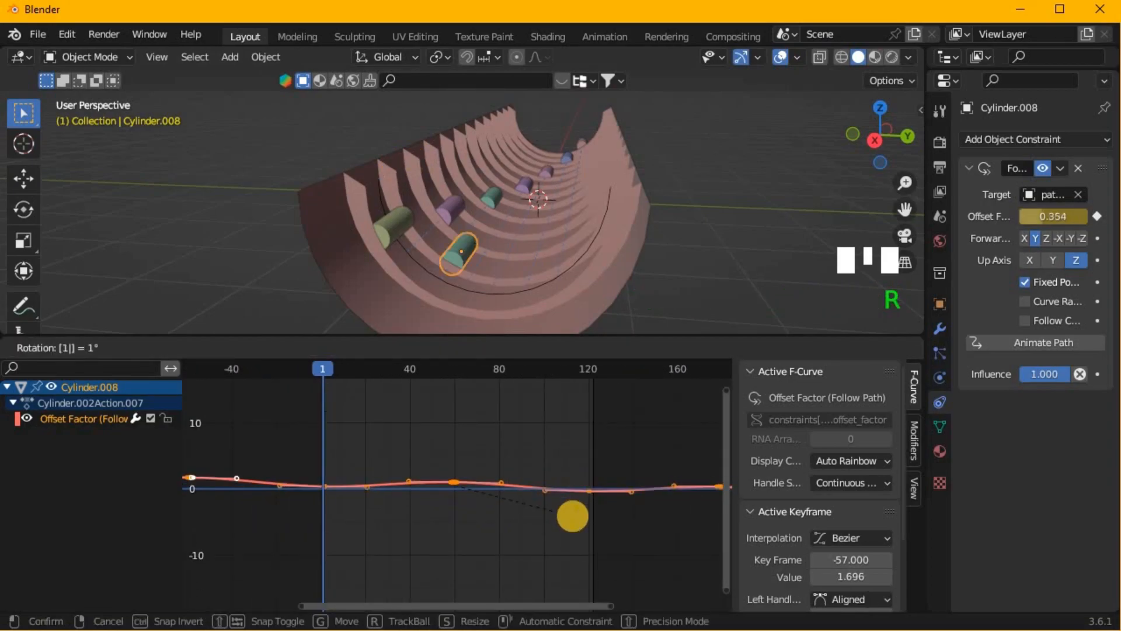
left_click(573, 516)
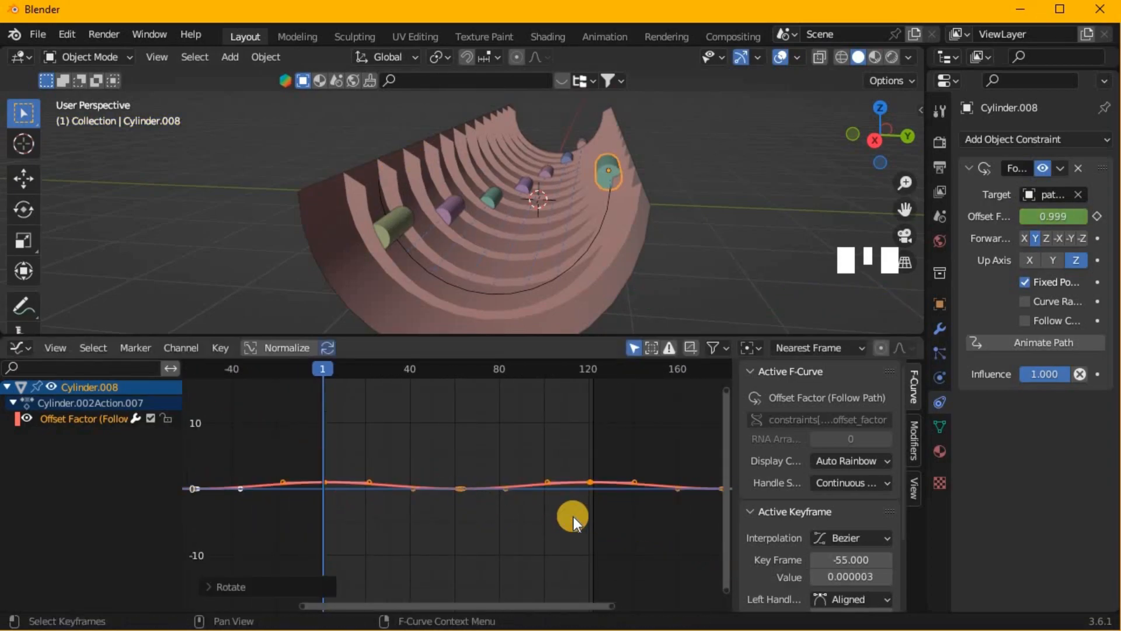
key("space")
middle_click_drag(625, 244, 605, 280)
scroll(478, 271, "down", 2)
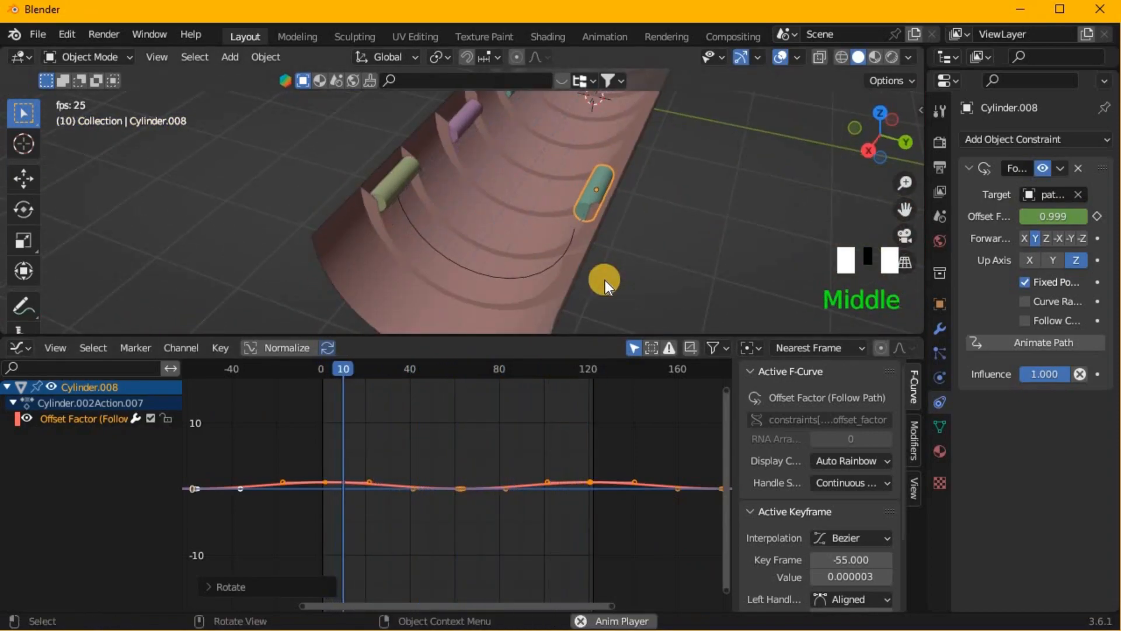
key("space")
middle_click_drag(482, 89, 475, 121)
scroll(604, 236, "down", 2)
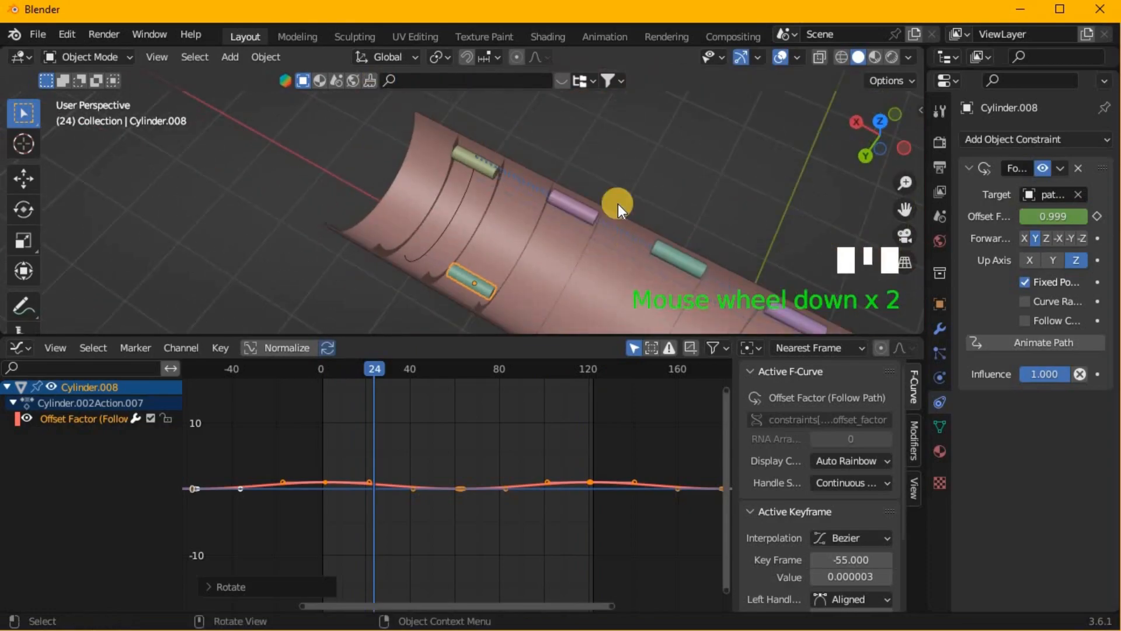
- Switch the Graph Editor area back to the Timeline and shrink it to give the viewport more room
left_click(17, 347)
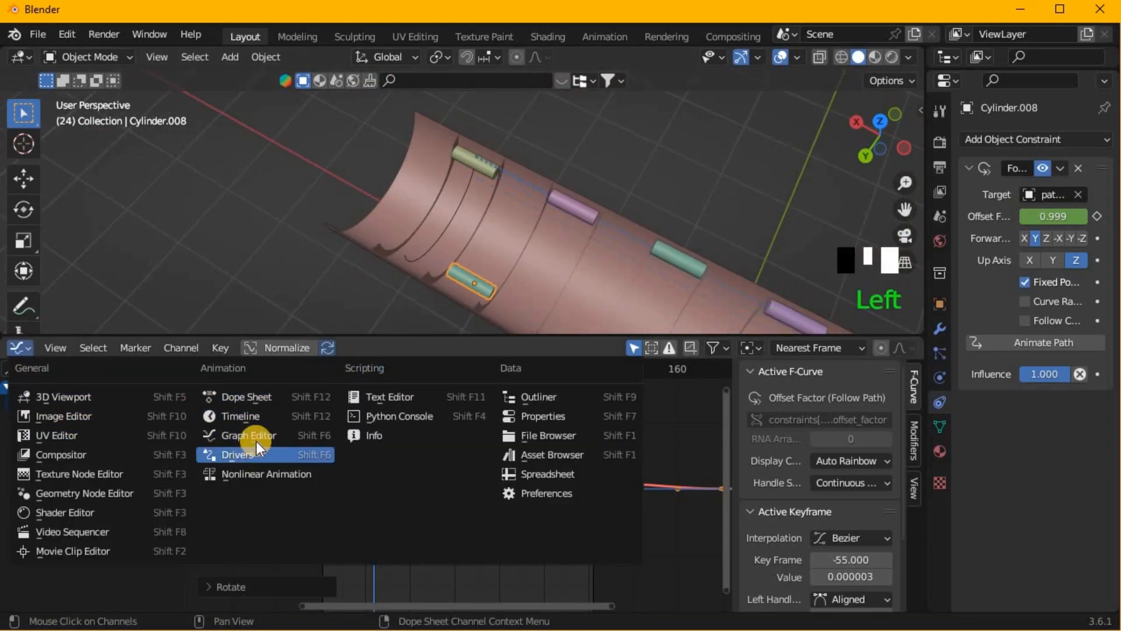
left_click(261, 419)
left_click_drag(515, 331, 472, 602)
middle_click_drag(468, 476, 552, 460)
key("KP_3")
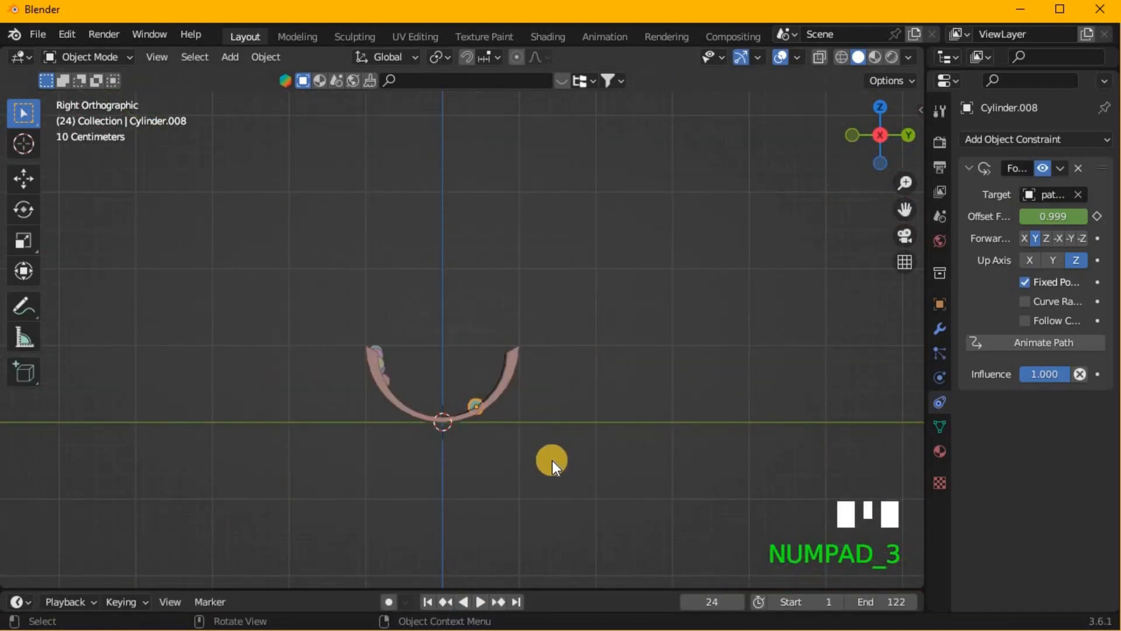
- From the front in wireframe display, duplicate the selected cylinder about 0.29 m along X into the trough's end gap
key("KP_1")
left_click(841, 57)
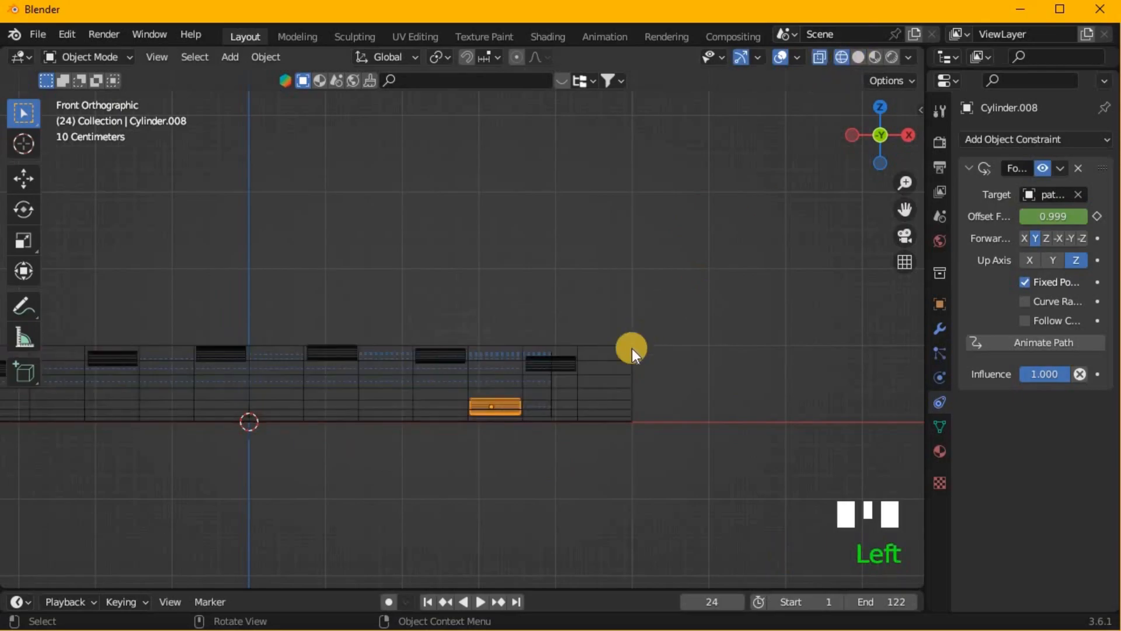
scroll(625, 444, "up", 1)
scroll(621, 446, "up", 1)
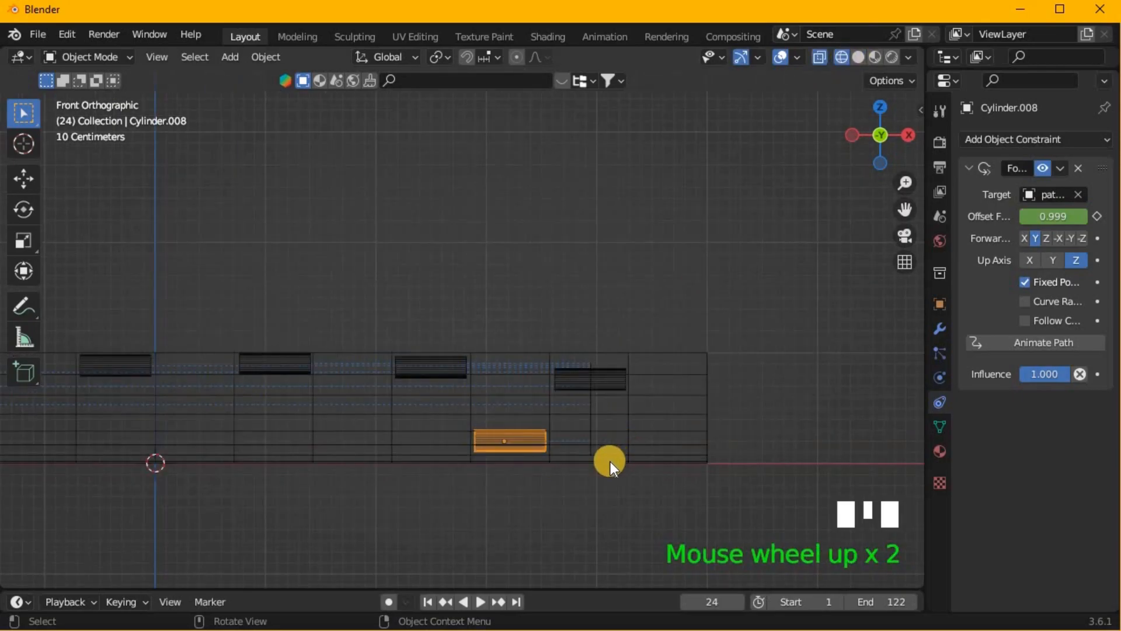
key("shift+d")
key("x")
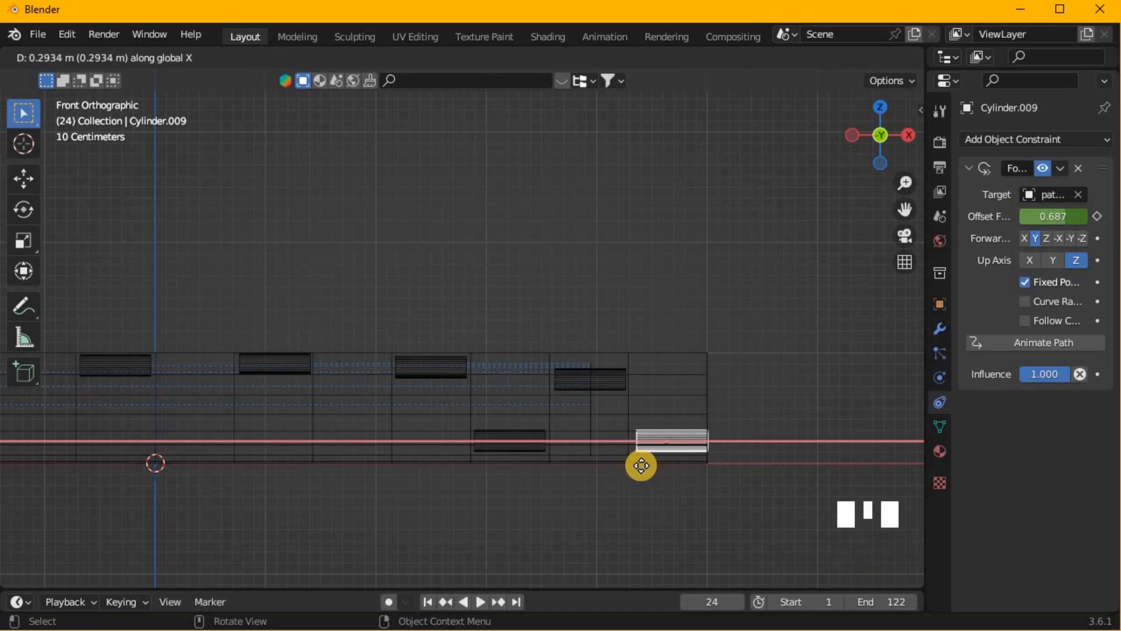
left_click(641, 465)
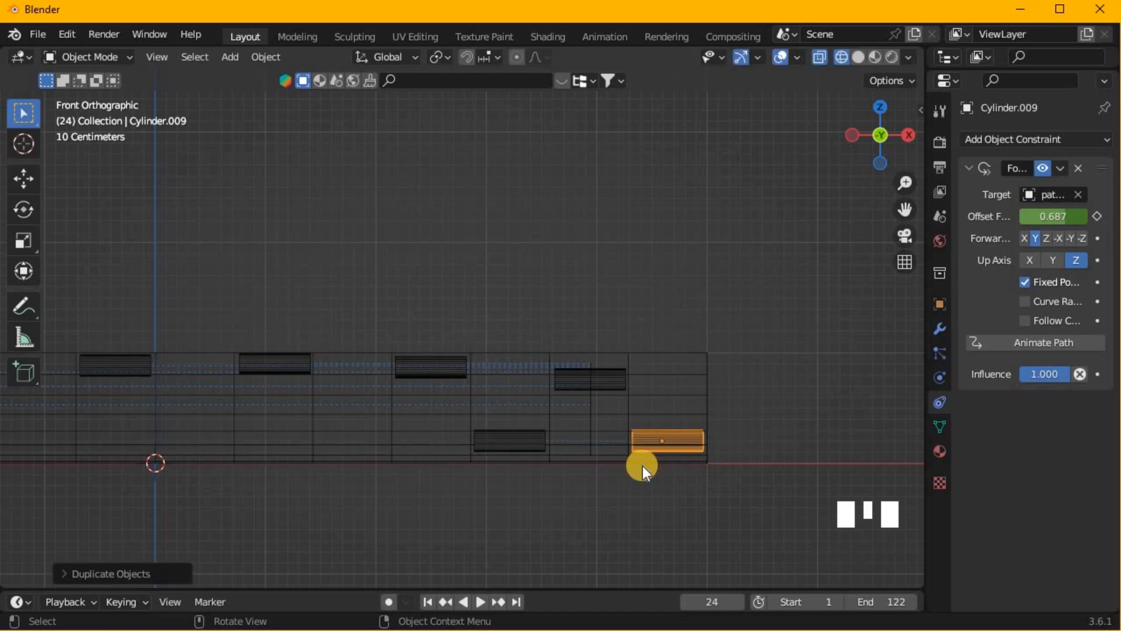
- Go to frame 1 and duplicate the raised cylinder in the first inner gap about 0.29 m along negative X
left_click_drag(594, 586, 8, 533)
left_click(59, 591)
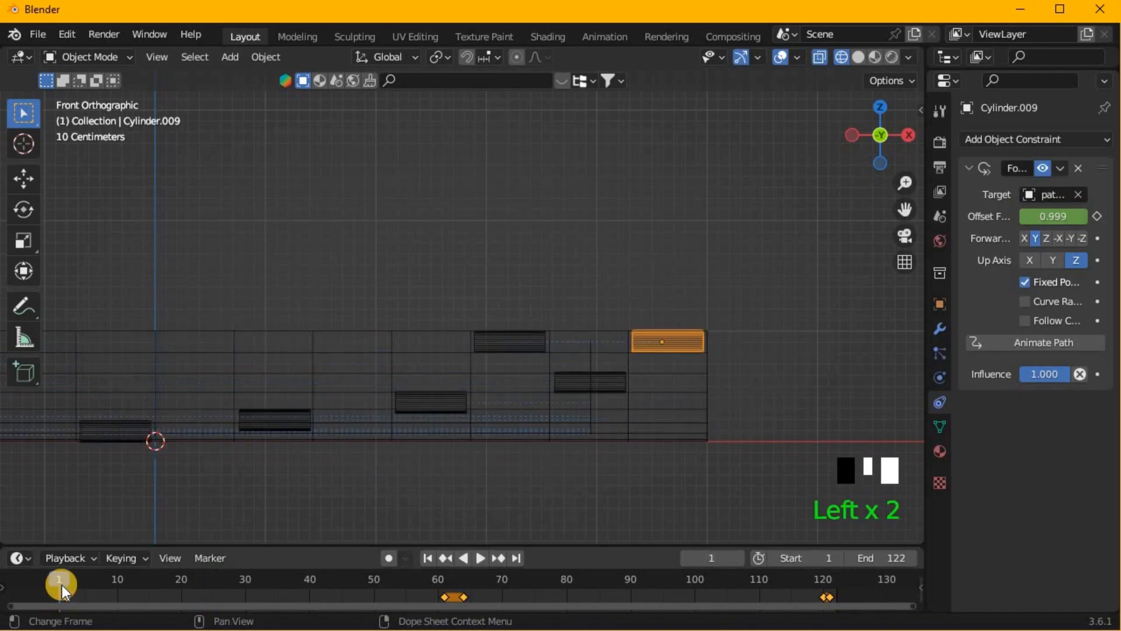
left_click(504, 345)
middle_click_drag(451, 445, 691, 477, "shift")
key("shift+d")
key("x")
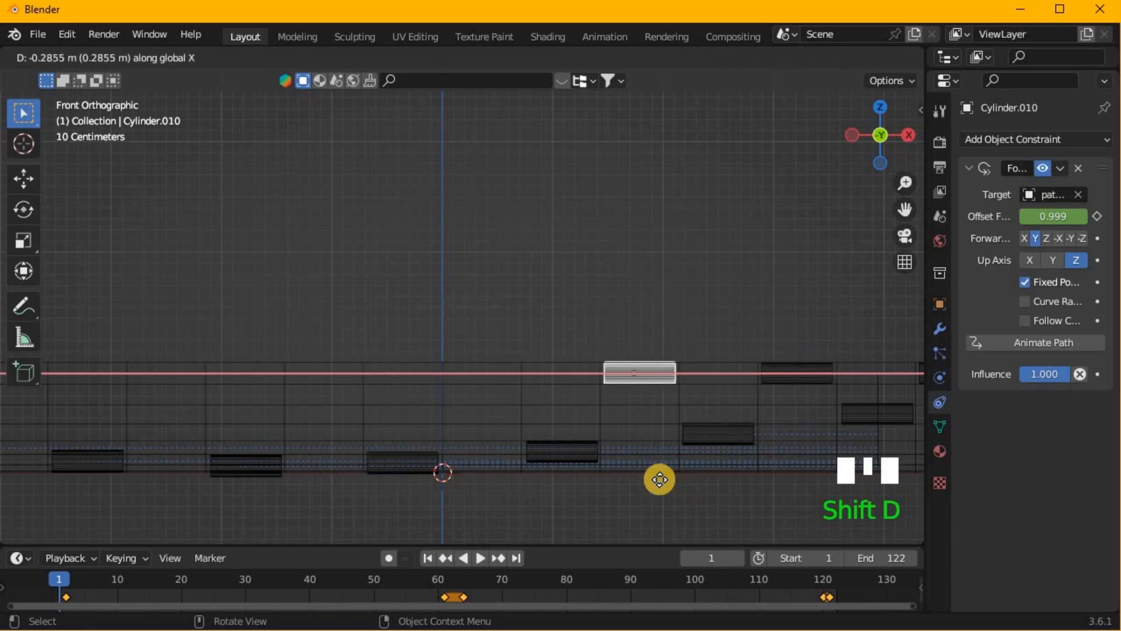
left_click(660, 479)
- Repeat the duplication four more times to fill the remaining gaps up to the trough's far end
key("shift+r")
key("shift+r")
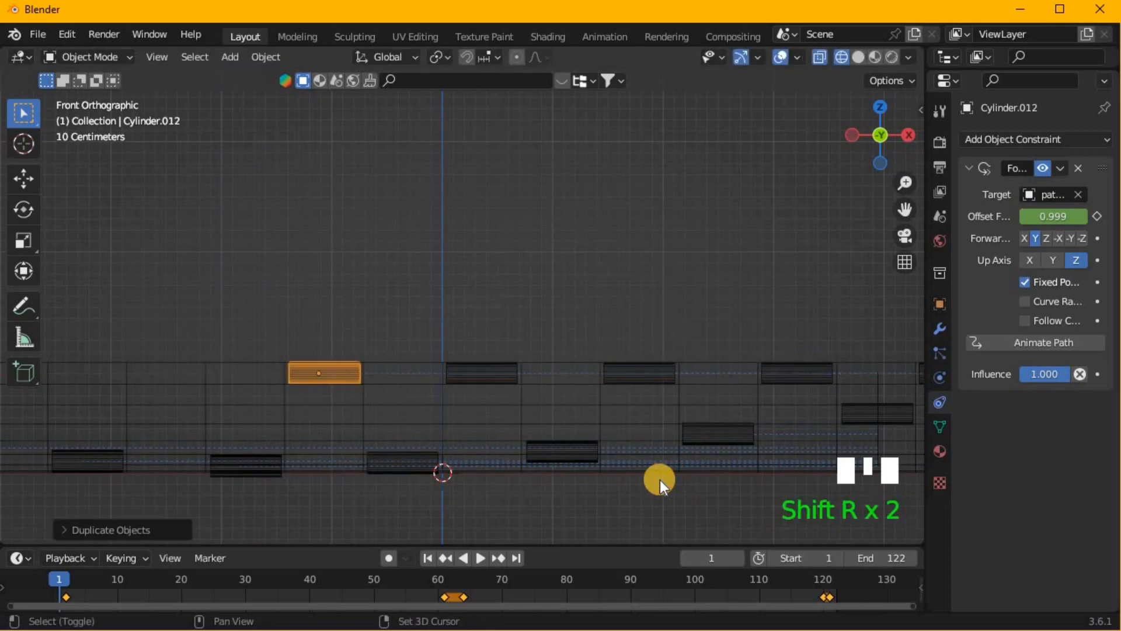
key("shift+r")
key("KP_Decimal")
scroll(260, 346, "down", 6)
middle_click_drag(257, 341, 463, 359, "shift")
key("shift+r")
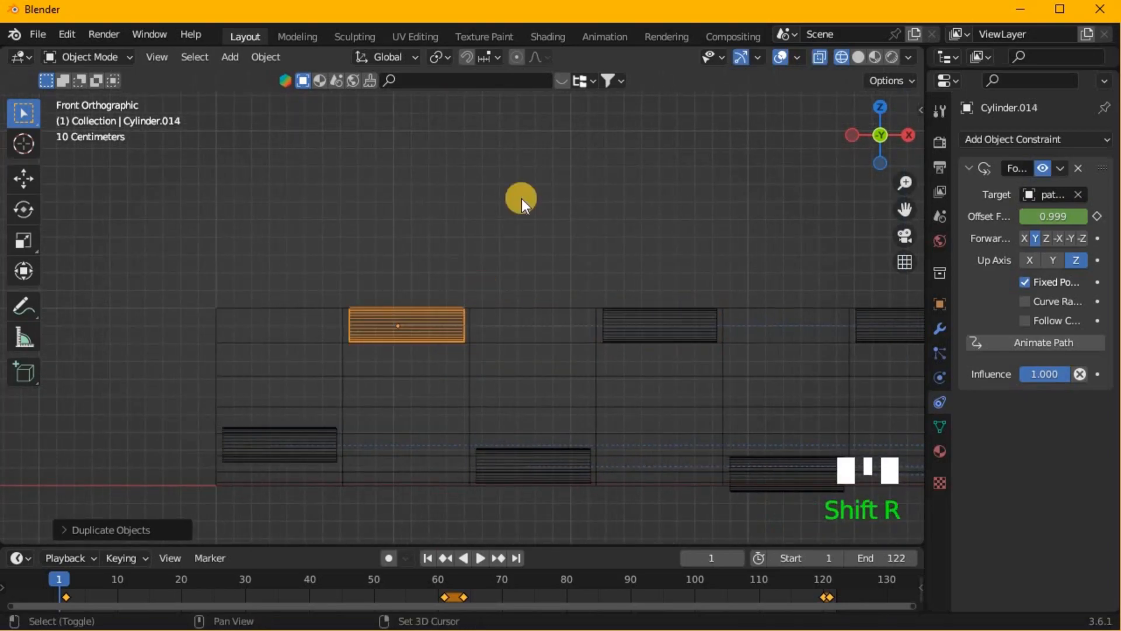
- Return the viewport to solid shading and pick the farthest duplicate cylinders at the far end of the trough
left_click(542, 150)
scroll(531, 184, "down", 7)
middle_click_drag(530, 184, 436, 213)
scroll(436, 213, "down", 2)
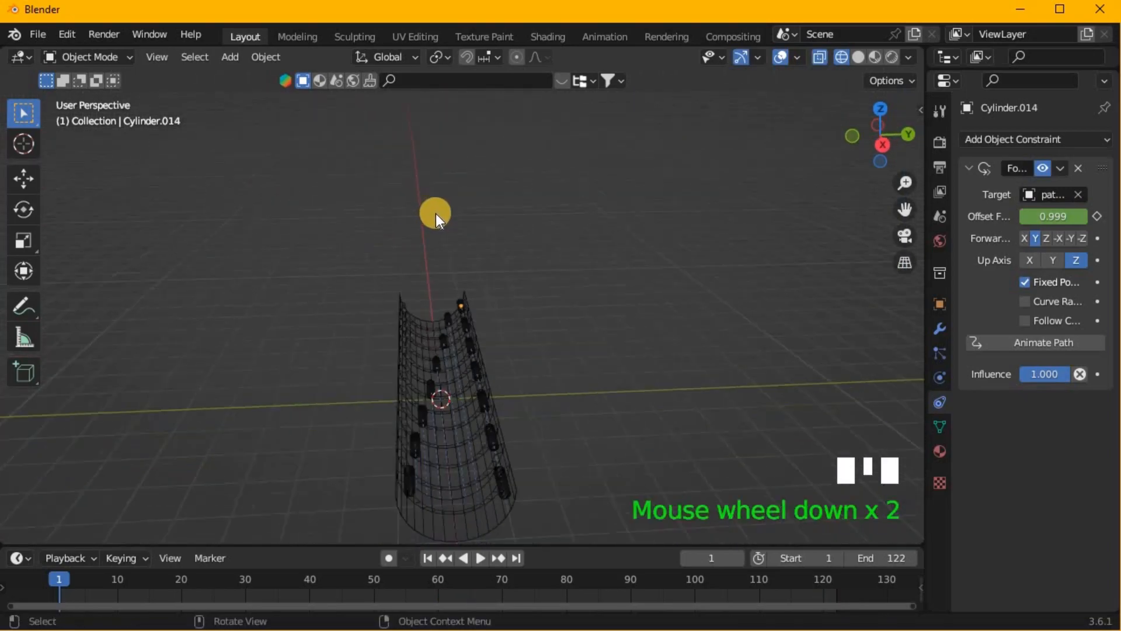
left_click(856, 57)
mouse_move(495, 320)
middle_mouse_down()
mouse_move(555, 288)
mouse_move(514, 274)
mouse_move(461, 316)
middle_mouse_up()
scroll(521, 296, "down", 2)
left_click(463, 308)
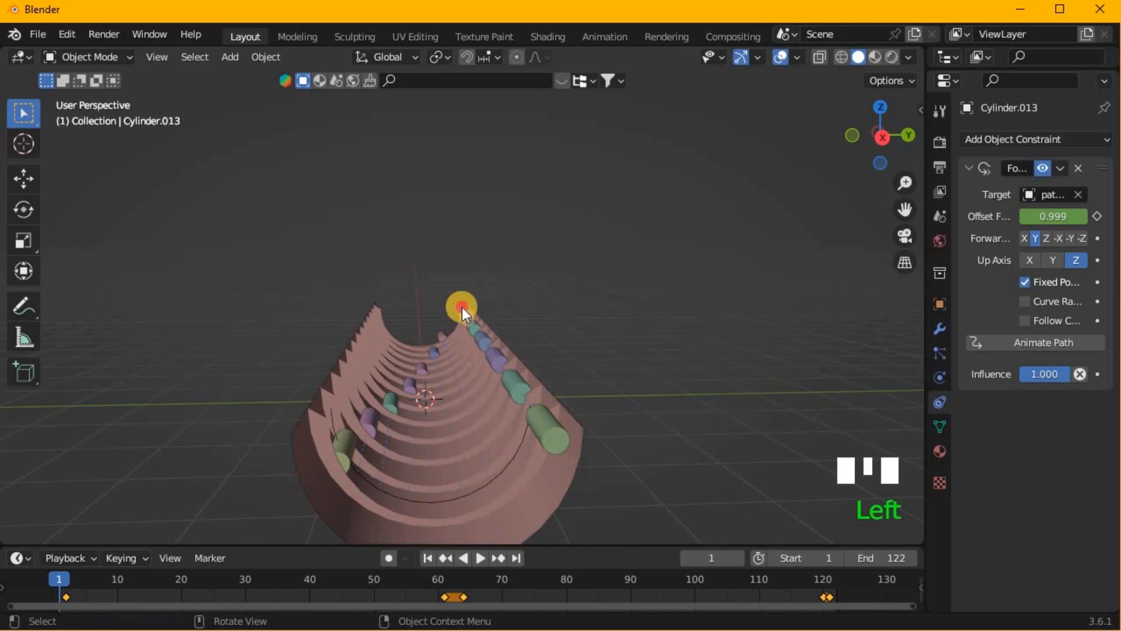
left_click(460, 307)
left_click(461, 307)
- Enlarge the Timeline, select the nearest duplicate in the right view and shift its keyframes about 31 frames later
left_click(584, 541)
left_click_drag(584, 545, 592, 450)
key("KP_3")
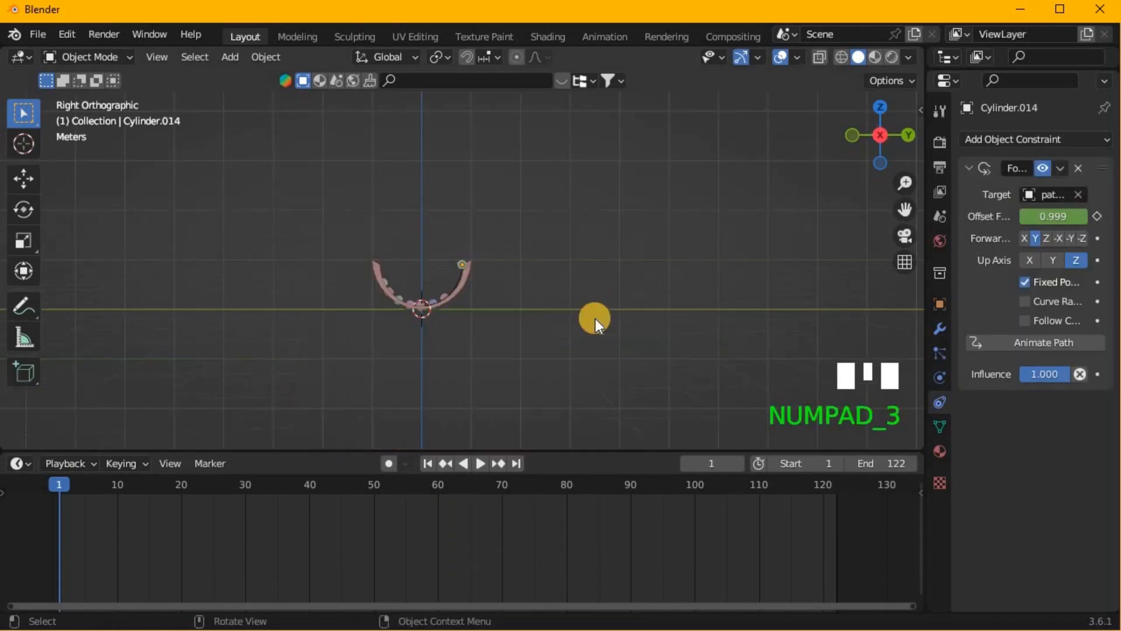
scroll(594, 318, "up", 5)
middle_click_drag(432, 310, 443, 310)
left_click(461, 271)
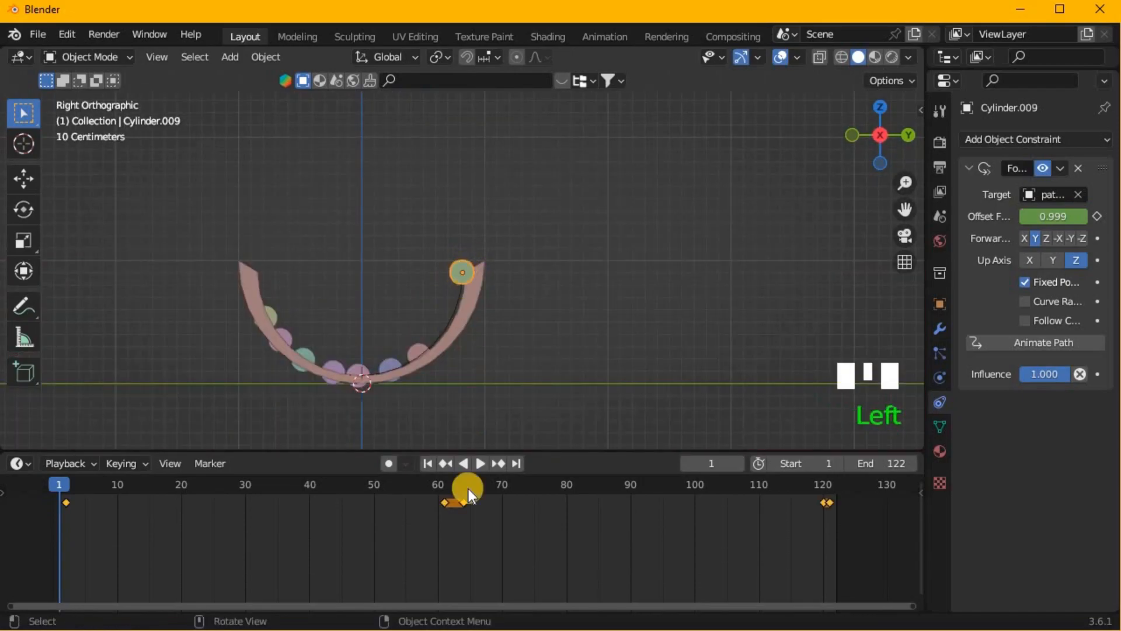
scroll(467, 538, "down", 18)
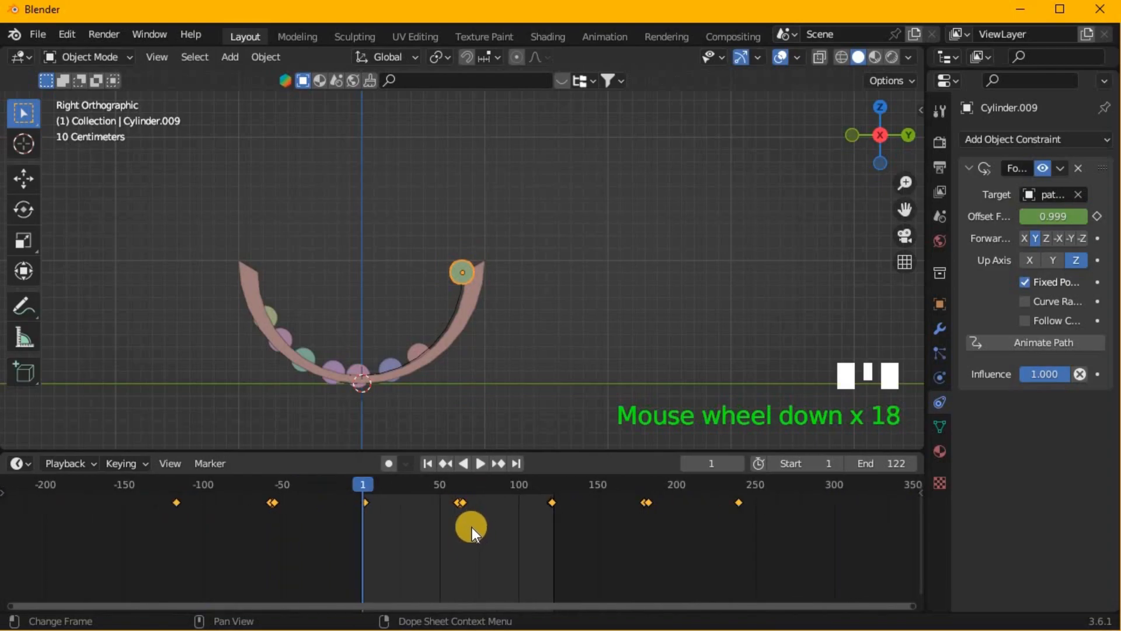
key("g")
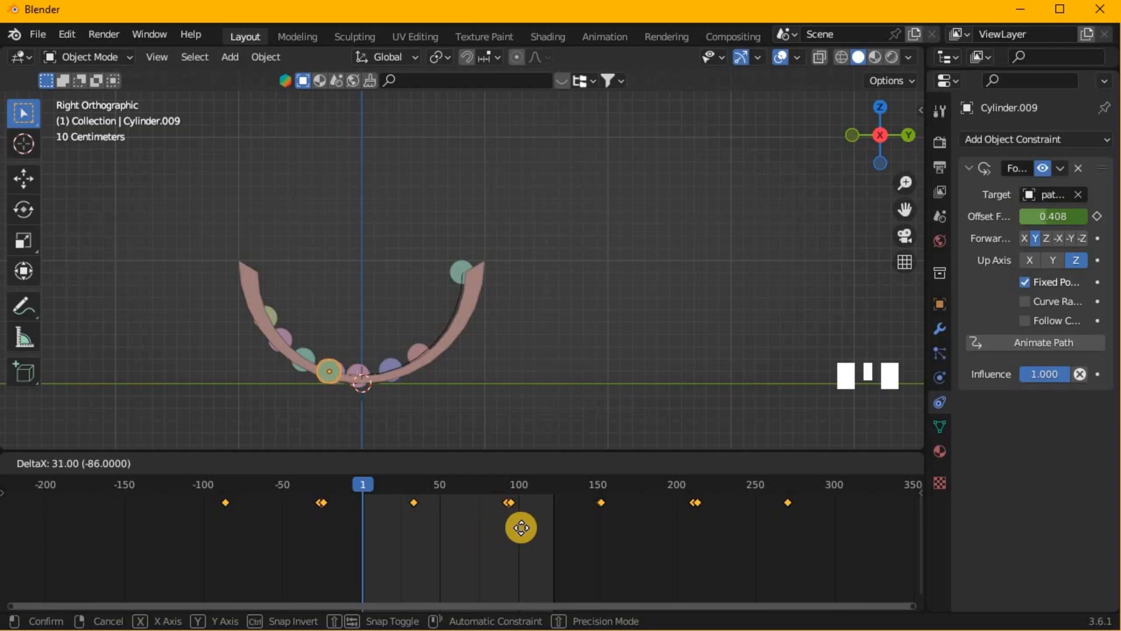
left_click(520, 525)
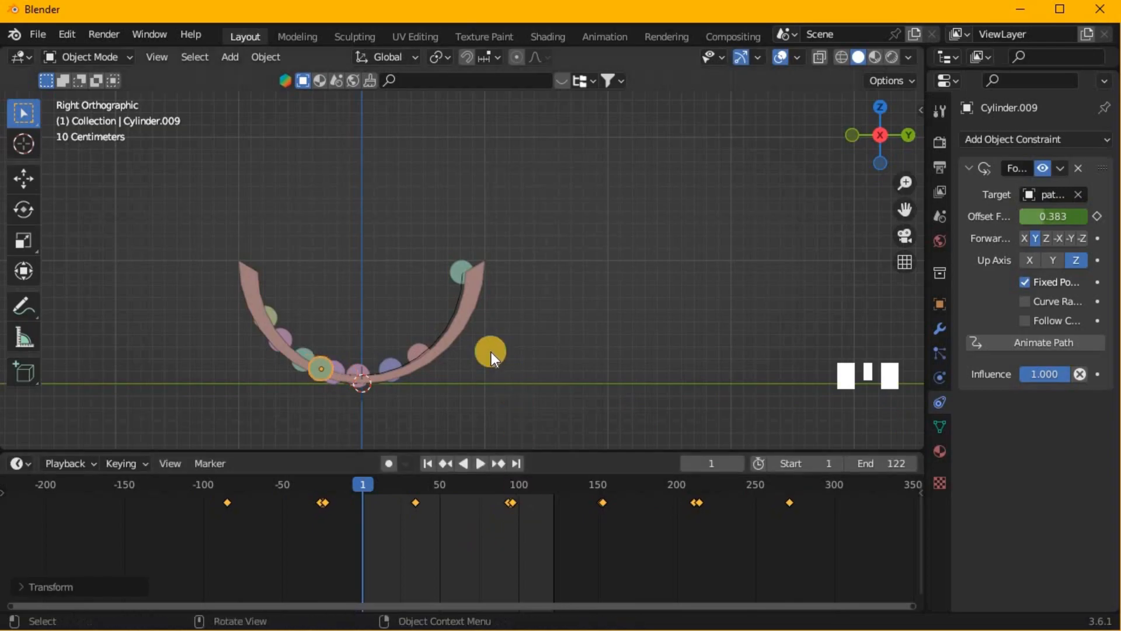
- Shift the second duplicate's keyframes about 28 frames later and the third duplicate's keyframes 26 frames later
left_click(460, 269)
key("g")
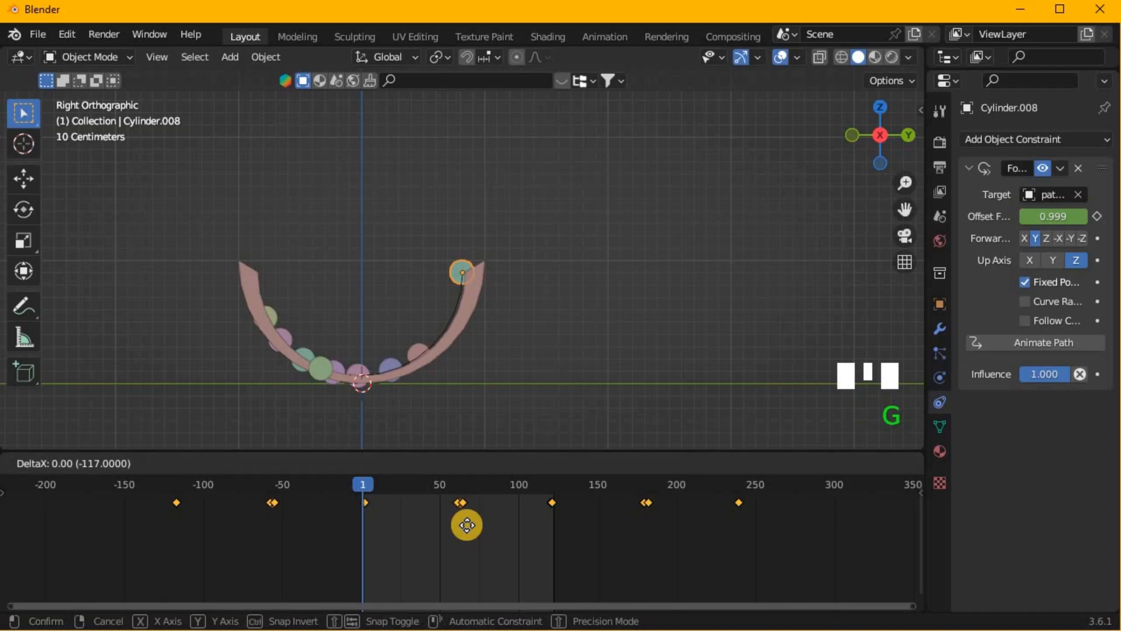
left_click(513, 526)
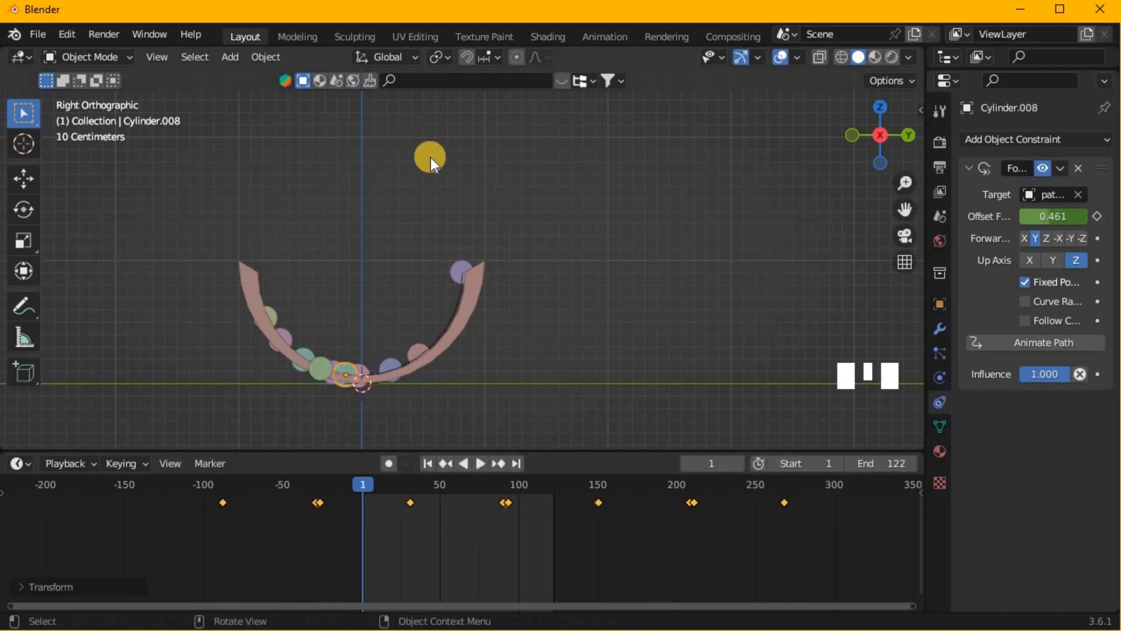
left_click(453, 271)
key("g")
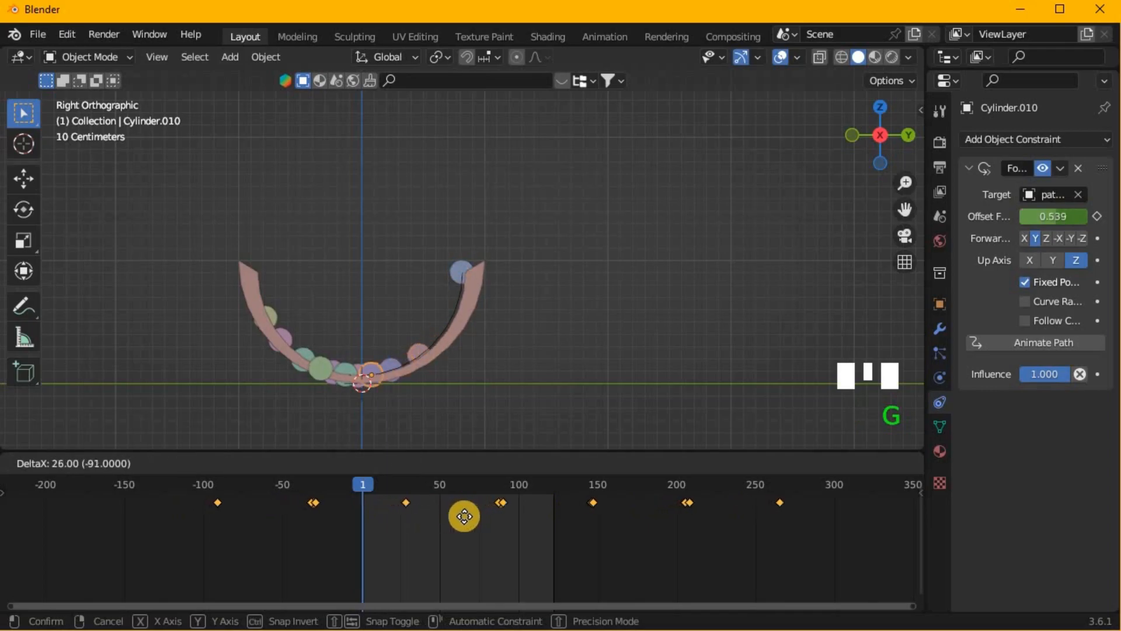
left_click(464, 516)
- Shift the fourth duplicate's keyframes about 21 frames later and the fifth duplicate's keyframes about 17 frames later
left_click(459, 269)
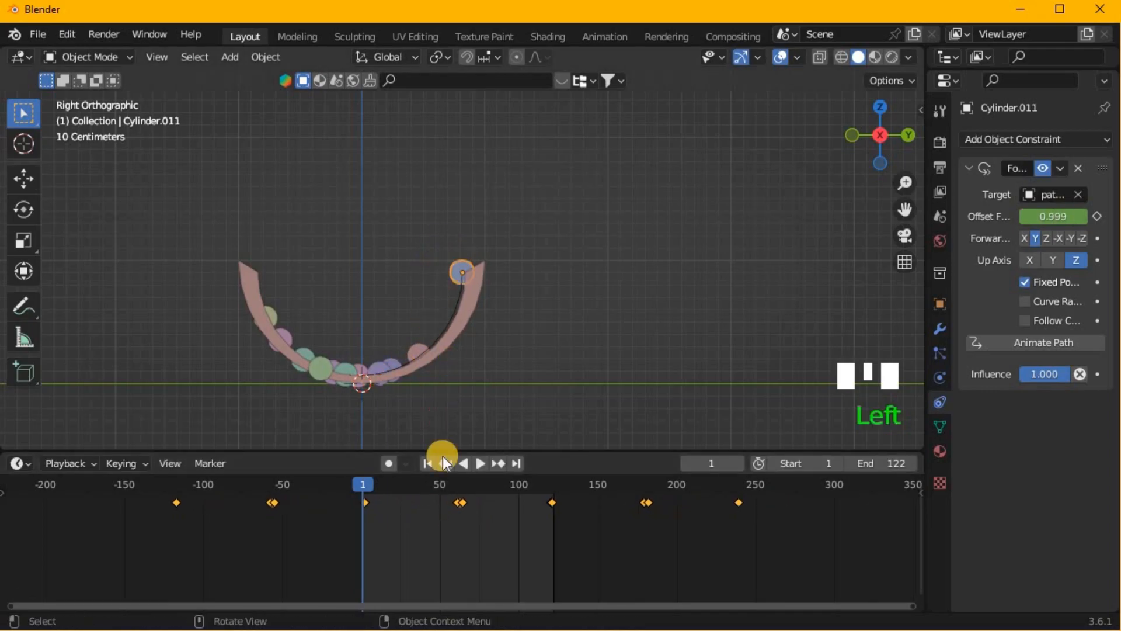
key("g")
left_click(480, 495)
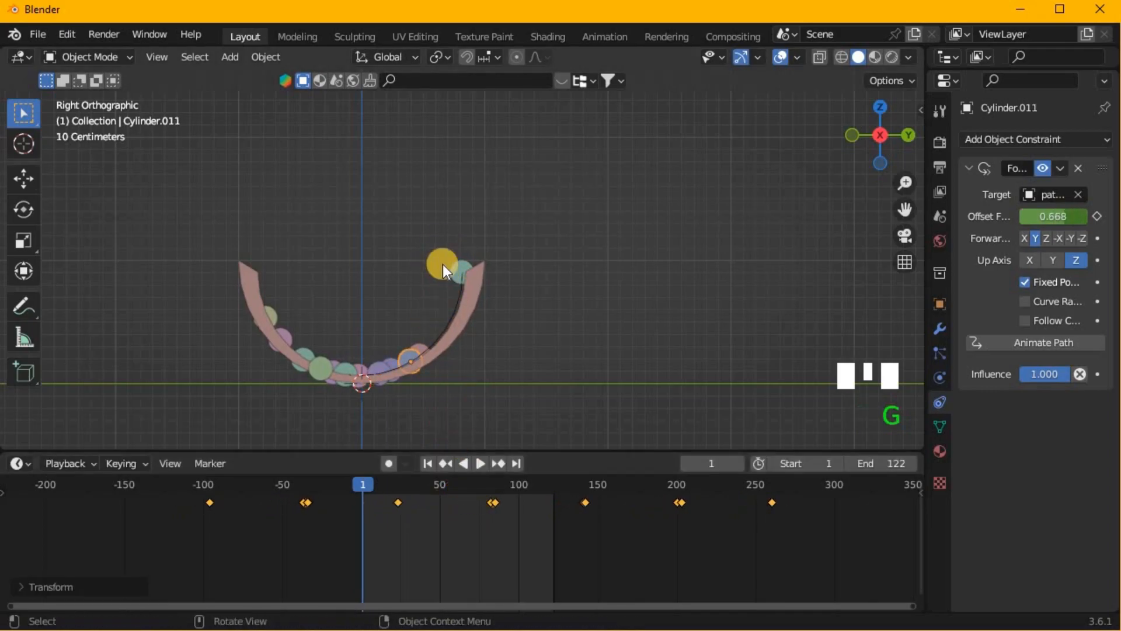
left_click(457, 270)
key("g")
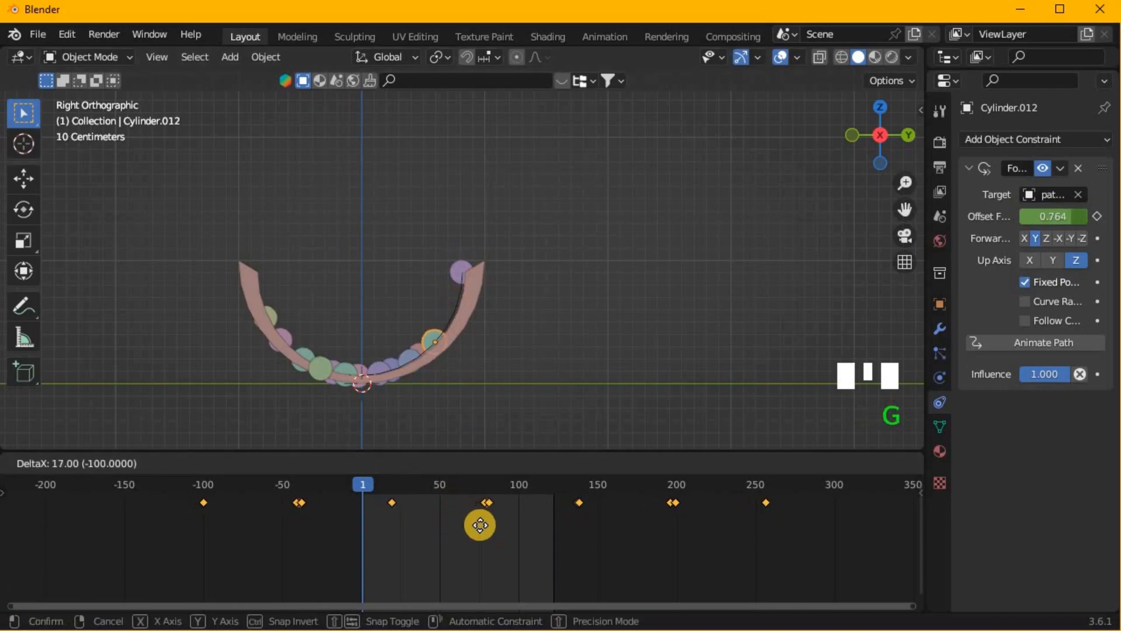
left_click(482, 520)
- Shift the sixth duplicate's keyframes about 12 frames later and play the animation from an angled view of the trough
left_click(451, 265)
key("g")
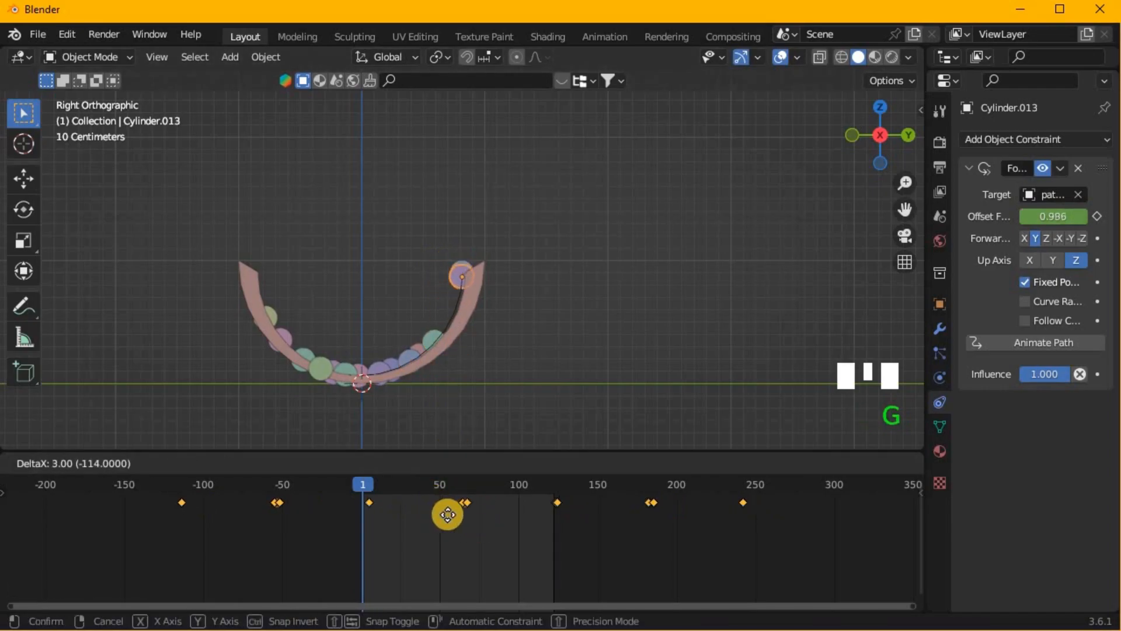
left_click(452, 514)
middle_click_drag(474, 377, 576, 404)
scroll(584, 373, "down", 8)
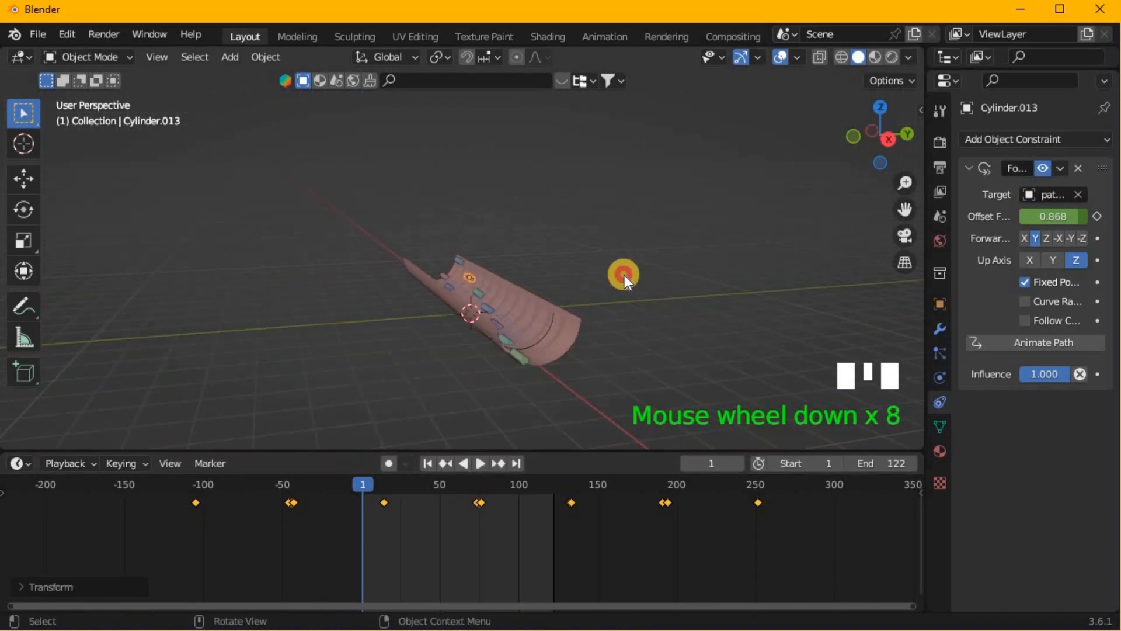
key("space")
middle_click_drag(598, 323, 561, 362)
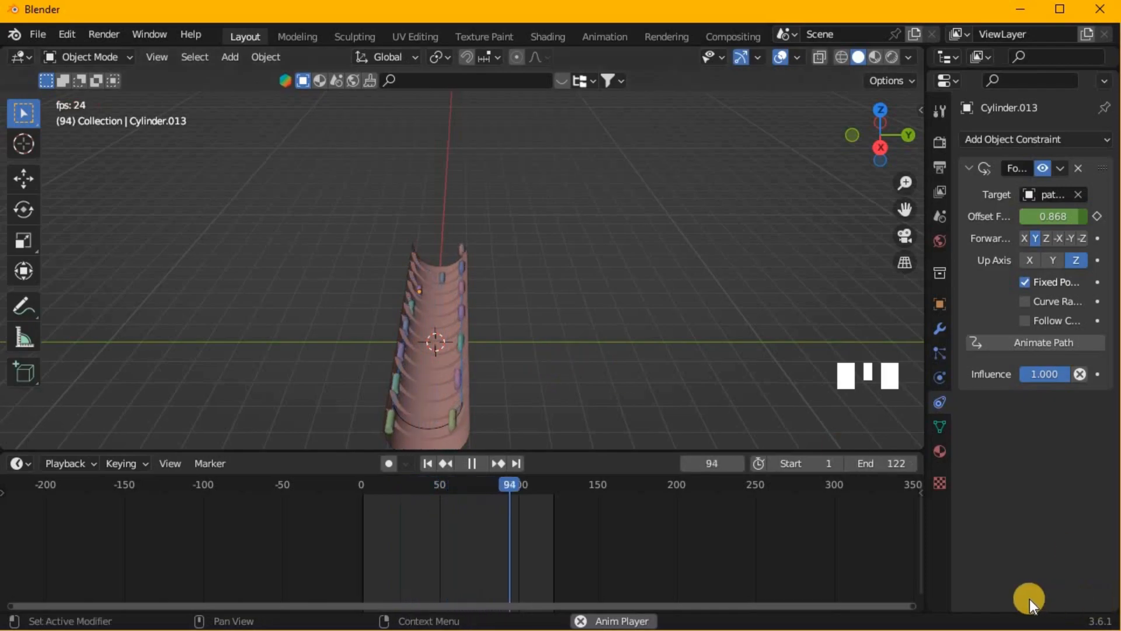
- Adjust the scene's end frame to 119 while checking the loop in the running playback
left_click(854, 463)
left_click(853, 463)
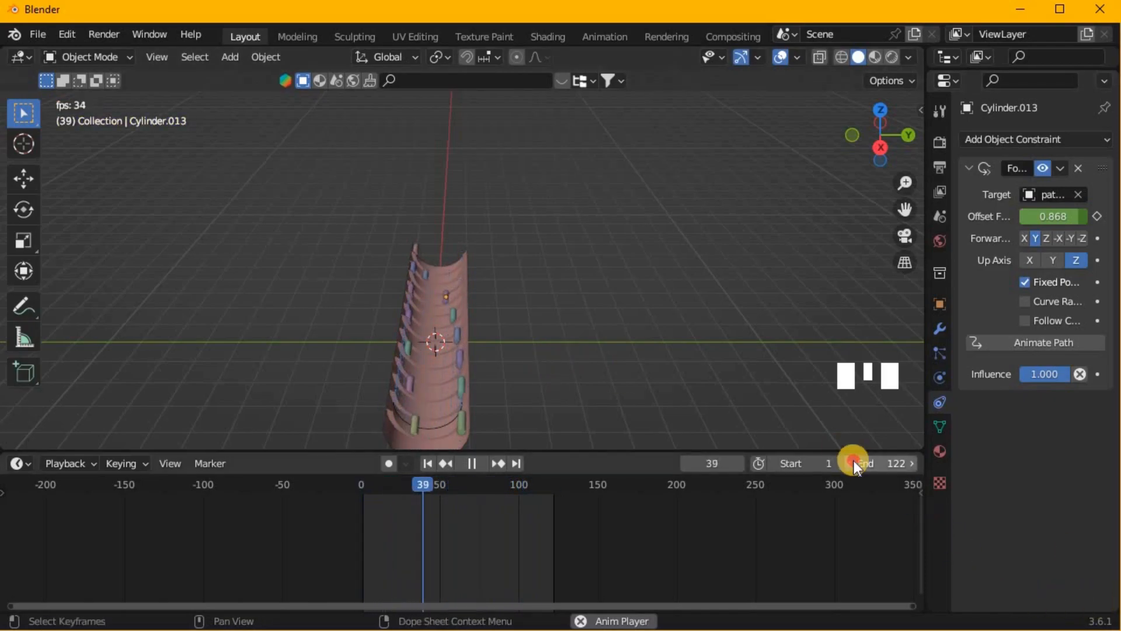
left_click(853, 463)
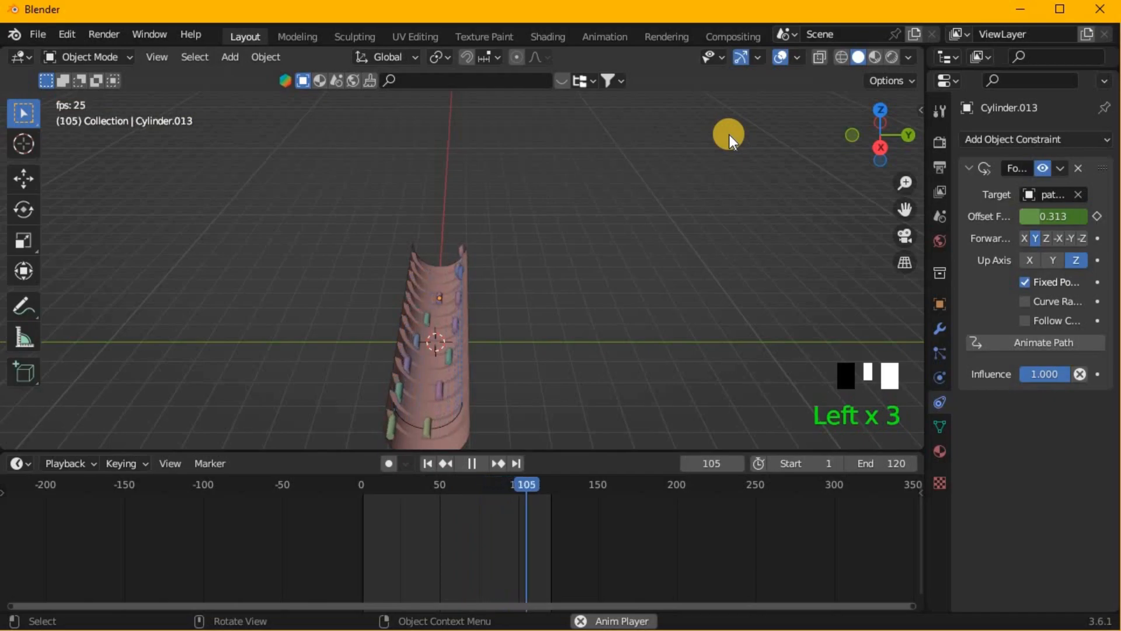
left_click(912, 463)
middle_click_drag(788, 345, 552, 323)
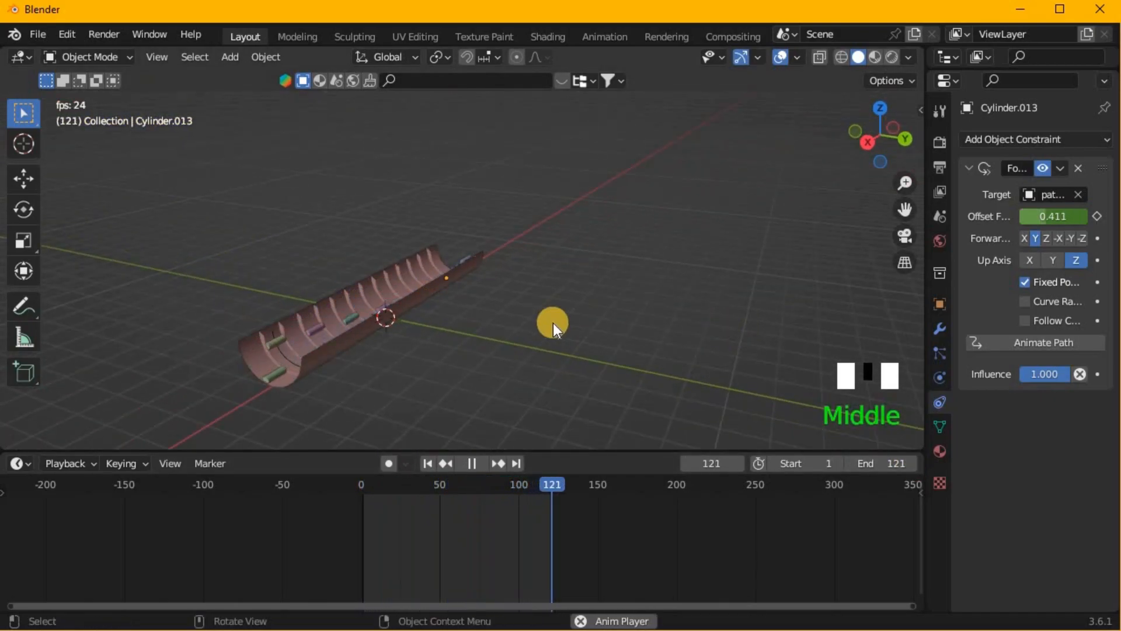
left_click(851, 463)
left_click(850, 463)
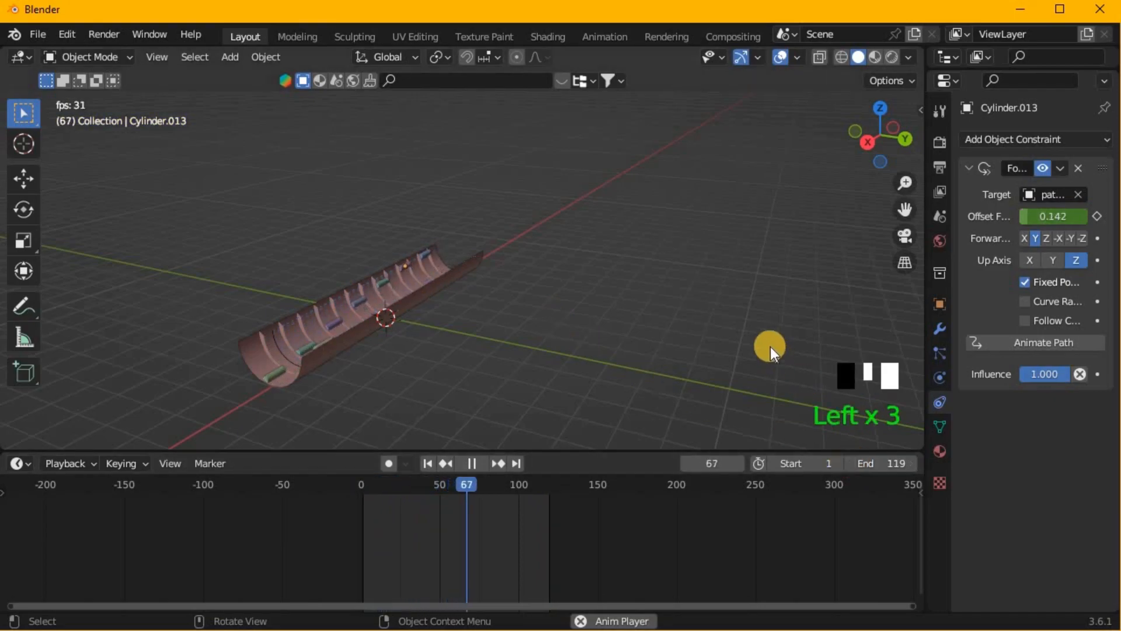
middle_click_drag(430, 297, 605, 307)
scroll(537, 307, "up", 2)
scroll(605, 307, "down", 2)
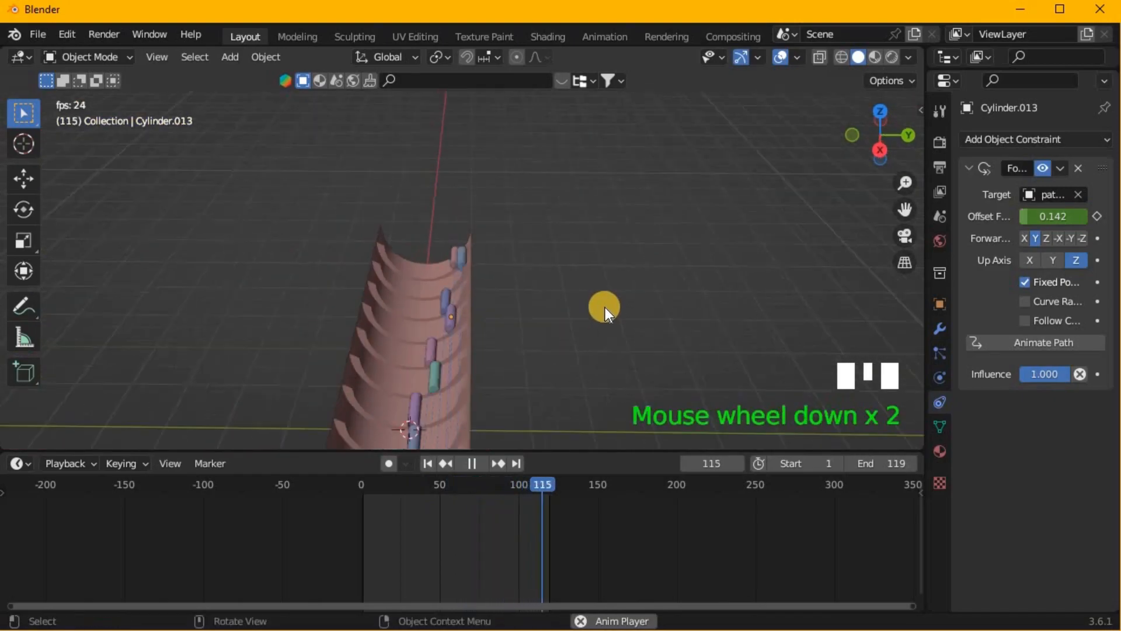
- Switch the viewport to rendered shading and stop the animation with the trough viewed from a low side angle
left_click(890, 56)
scroll(648, 227, "down", 1)
mouse_move(648, 228)
middle_mouse_down()
mouse_move(716, 177)
mouse_move(635, 295)
middle_mouse_up()
scroll(635, 296, "down", 1)
key("space")
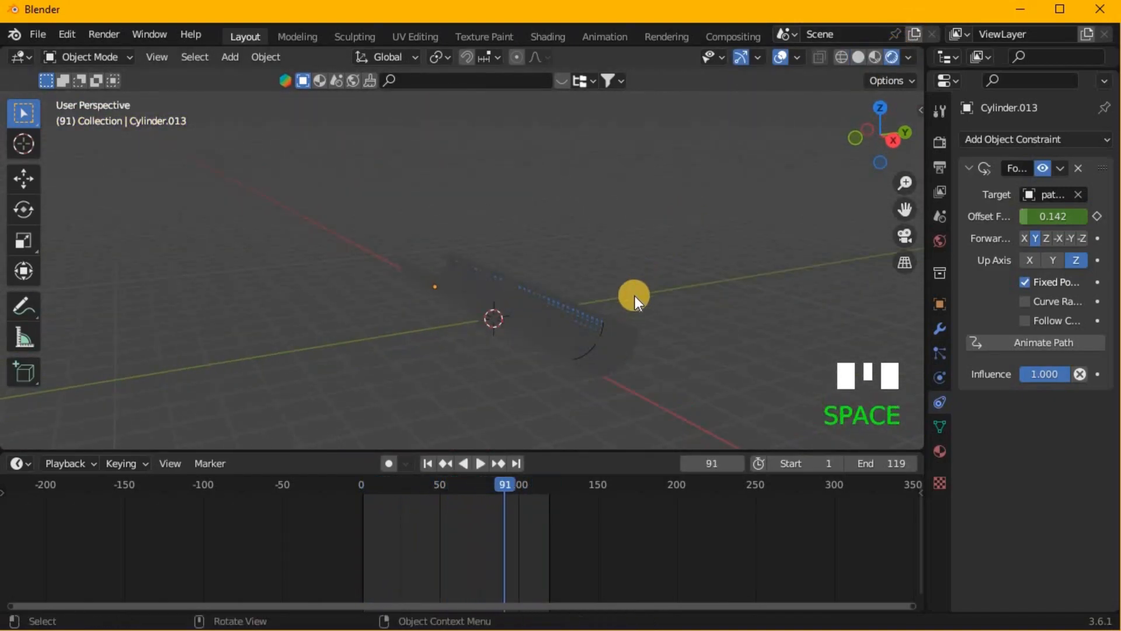
- Add a plane mesh at the origin and scale it by 33 as a floor
key("shift+a")
mouse_move(525, 272)
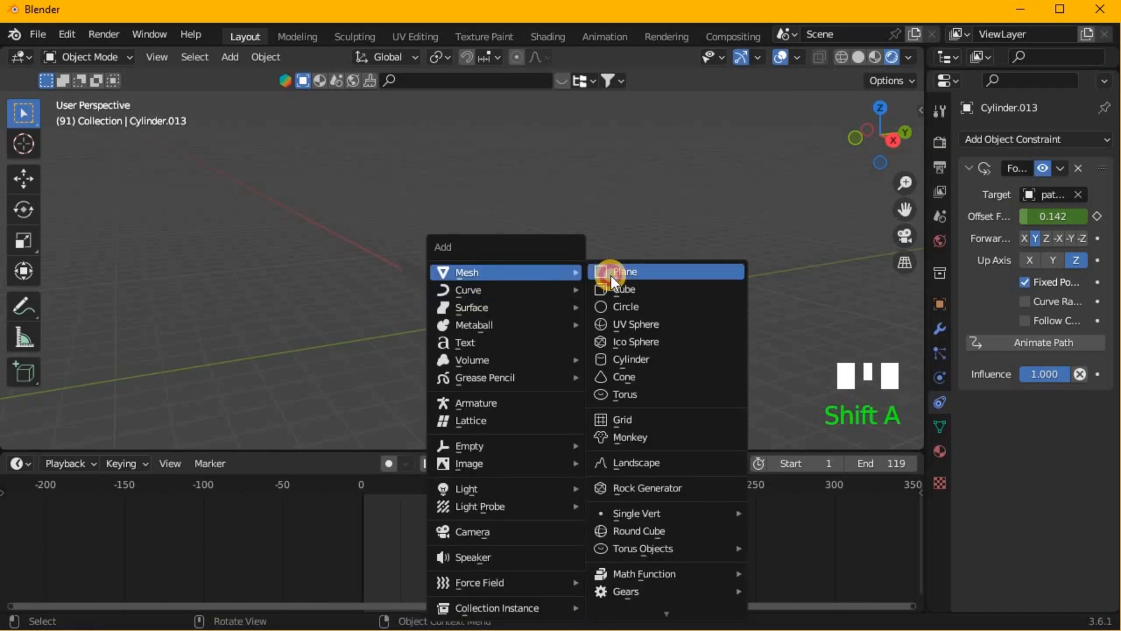
left_click(610, 276)
type("s33")
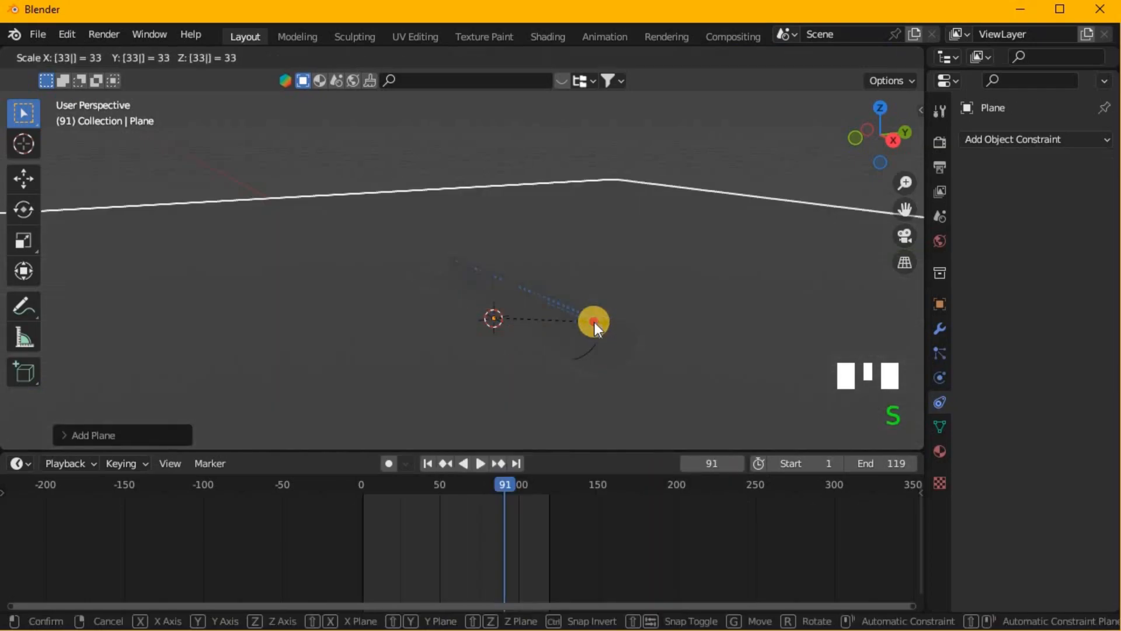
key("Return")
- Lower the floor plane along the global Z axis so it lies beneath the trough, checking it in solid shading
left_click(858, 56)
middle_click_drag(626, 257, 601, 266)
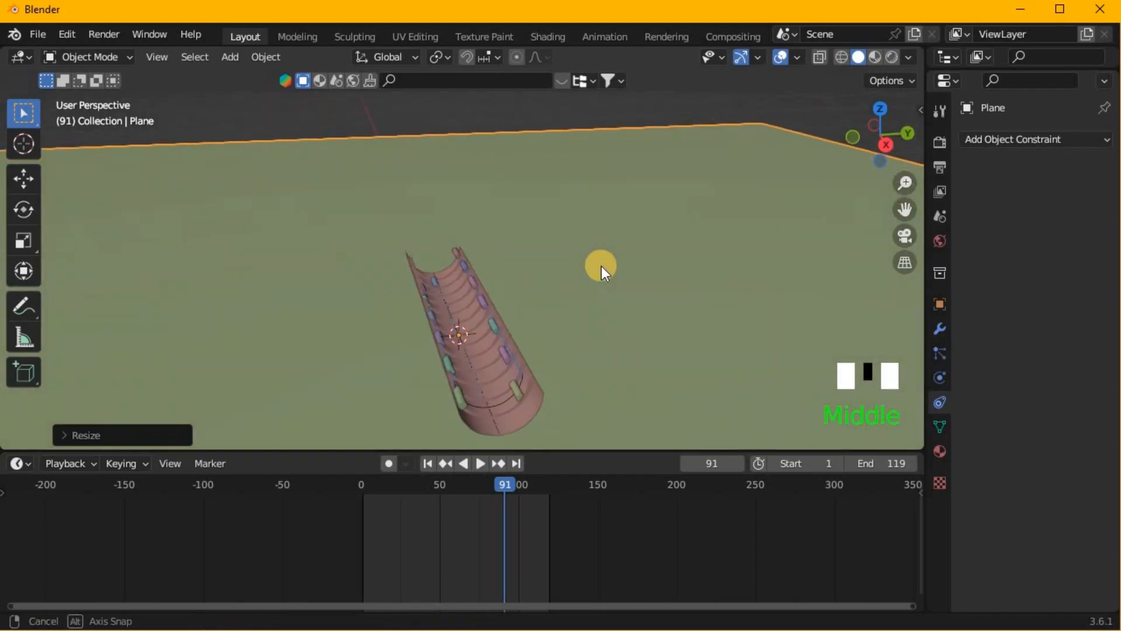
key("g")
key("z")
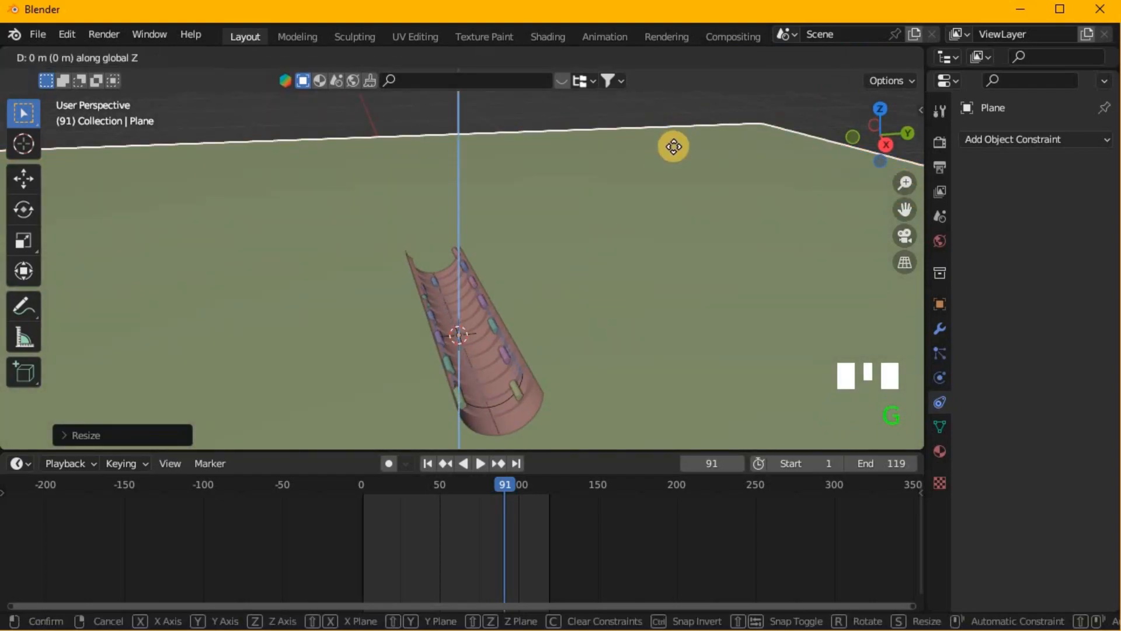
left_click(674, 146)
left_click(874, 56)
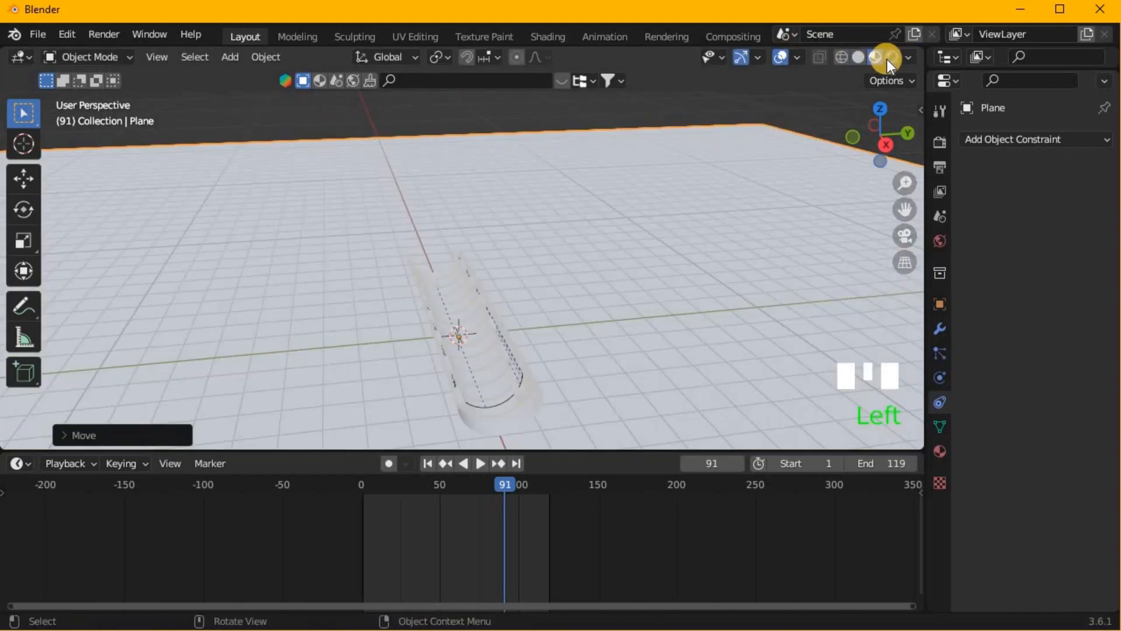
- Add a spot light in rendered shading and change its type to Area
left_click(891, 56)
scroll(562, 306, "up", 2)
middle_click_drag(562, 306, 606, 287)
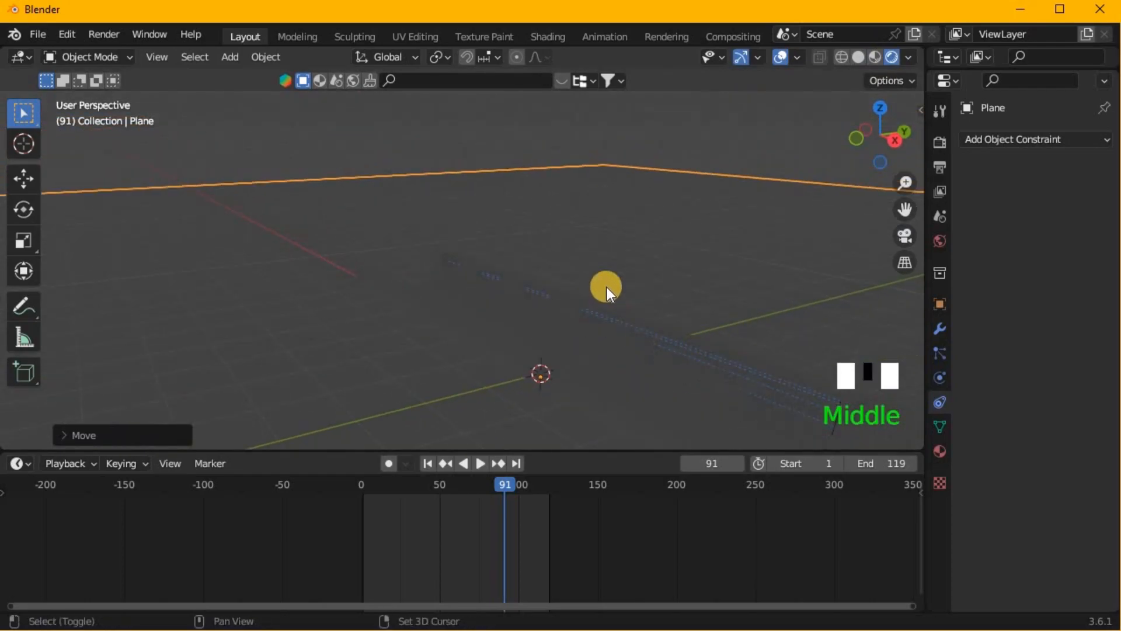
key("shift+a")
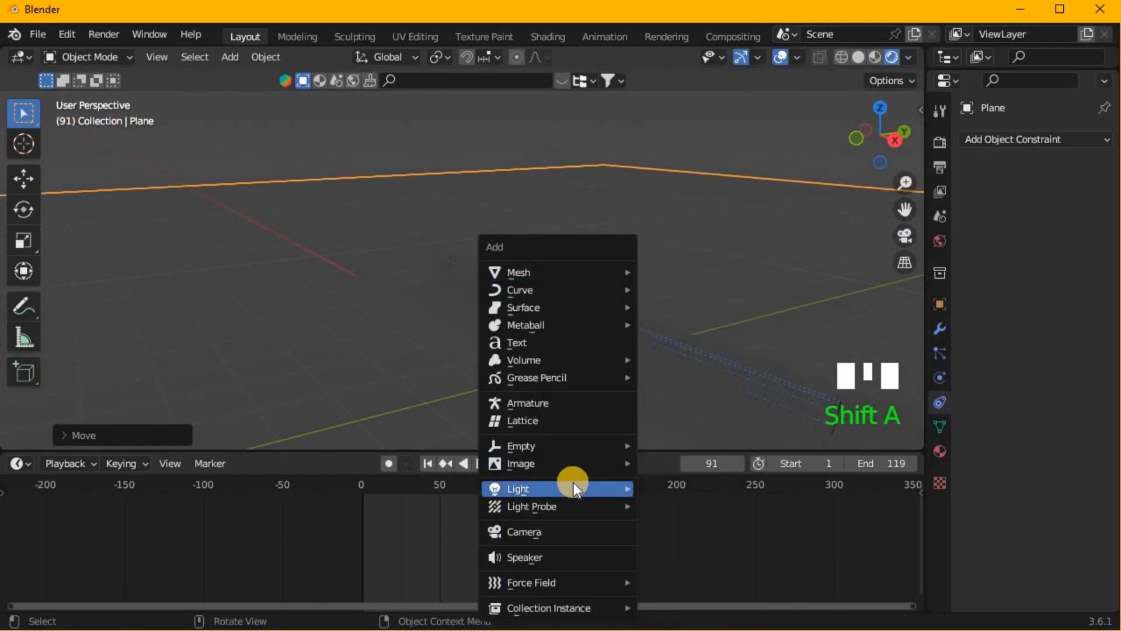
left_click(663, 531)
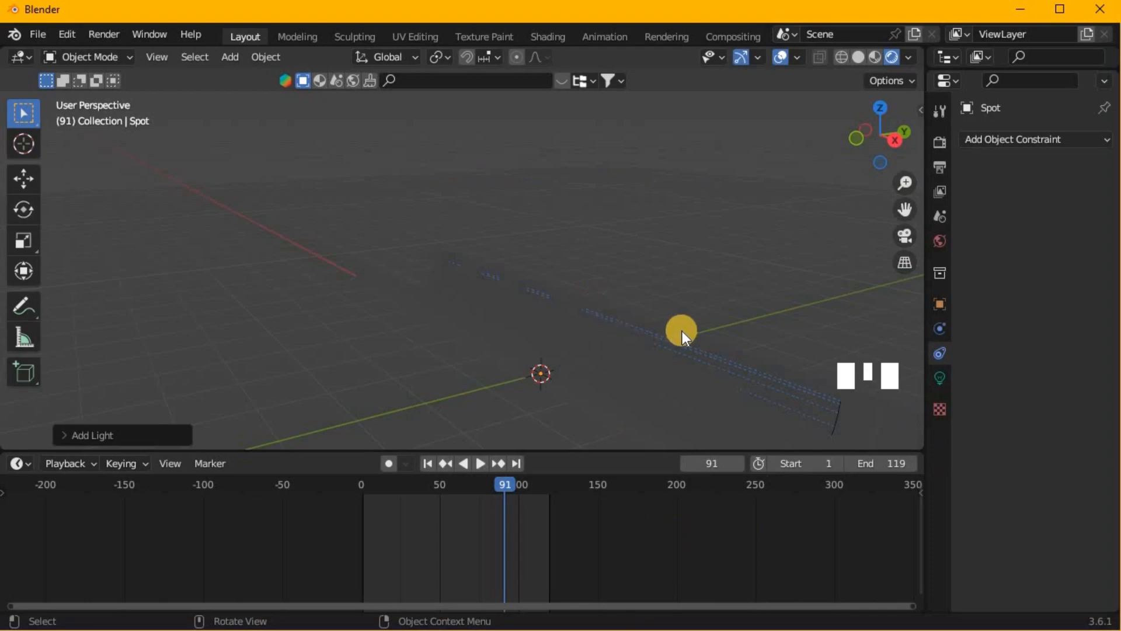
left_click(947, 374)
left_click(1089, 218)
- Raise the area light along the global Z axis to just above the trough
scroll(618, 379, "down", 1)
scroll(618, 379, "down", 1)
key("g")
key("z")
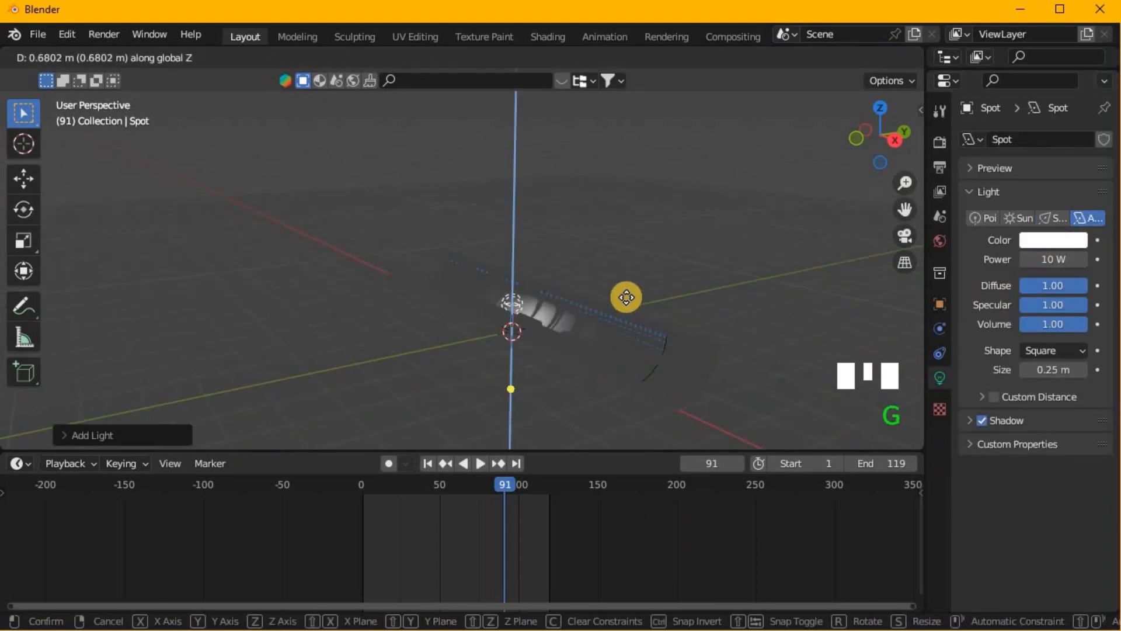
left_click(626, 272)
- Set the area light's power to 1000 W and raise it much higher above the trough along Z
middle_click_drag(899, 322, 1054, 254)
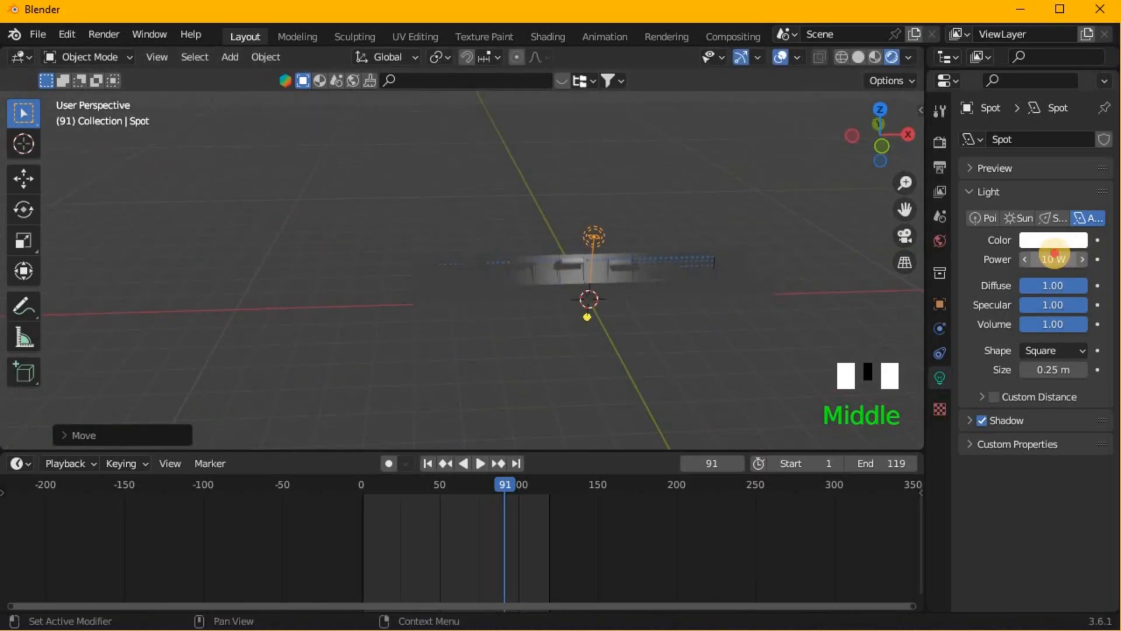
type("1000")
key("Return")
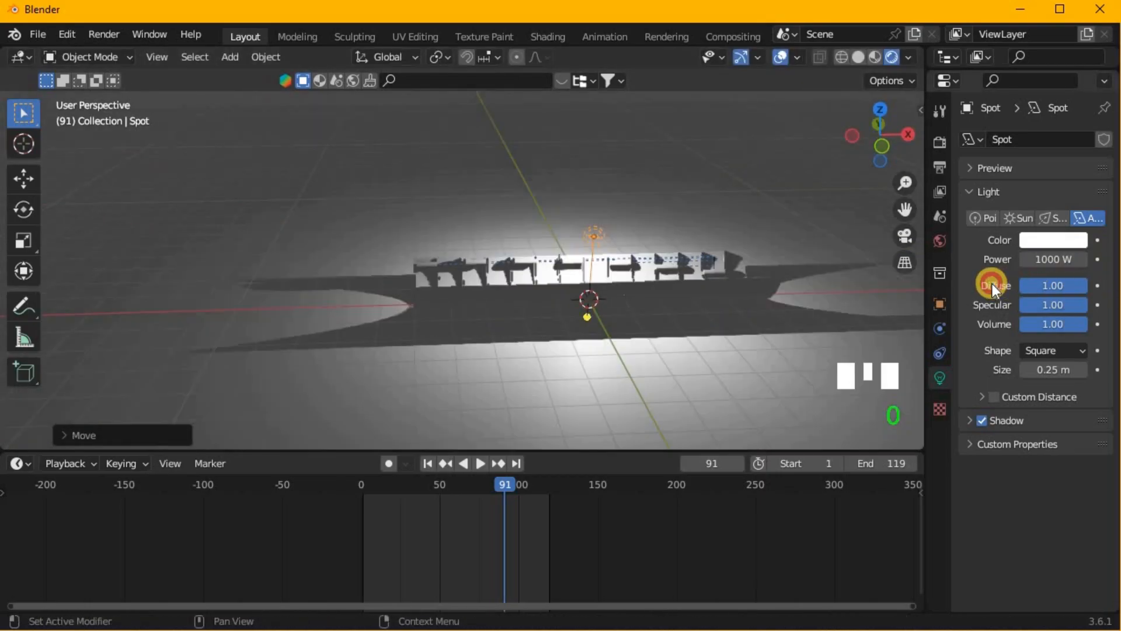
key("g")
key("z")
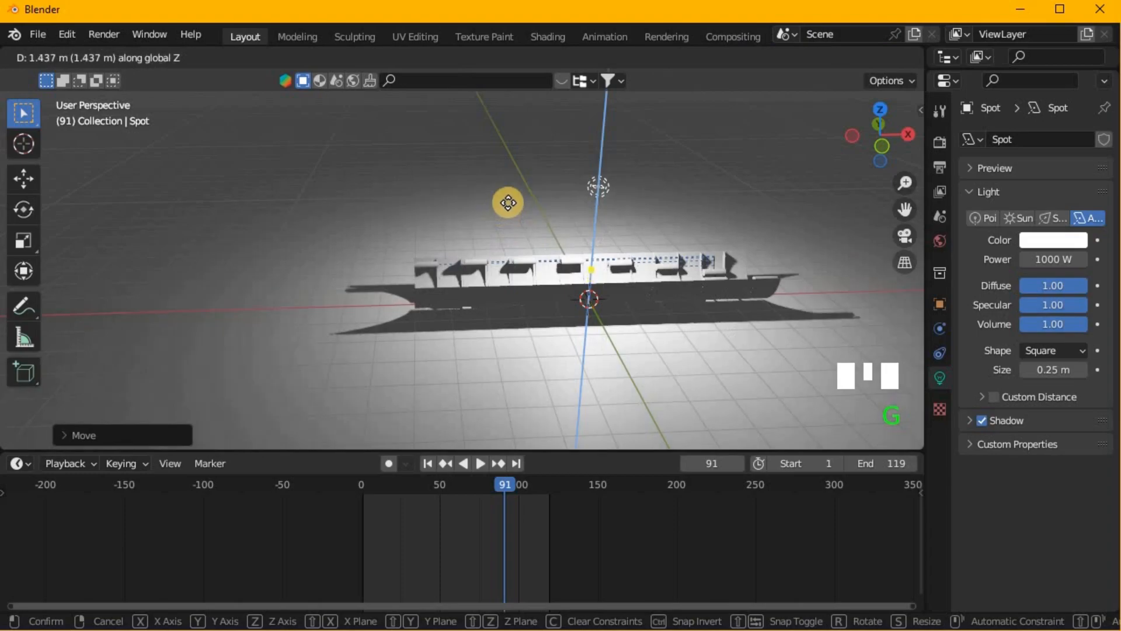
left_click(521, 134)
- Scale the area light along the X axis to stretch it over the trough's length, and resize it along Y
key("s")
key("x")
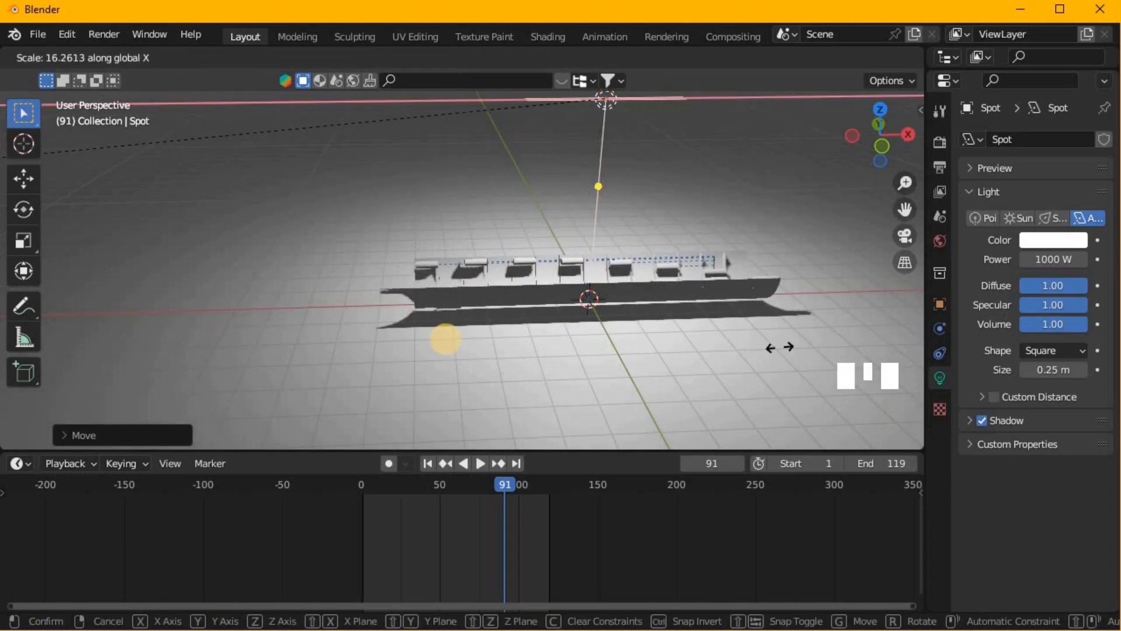
left_click(863, 163)
middle_click_drag(648, 150, 556, 178)
scroll(580, 183, "down", 2)
key("s")
key("y")
left_click(532, 160)
- Play the lit animation from the trough's open end, then stop it and select the trough
middle_click_drag(531, 160, 292, 190)
scroll(365, 283, "down", 2)
middle_click_drag(366, 282, 429, 299)
key("space")
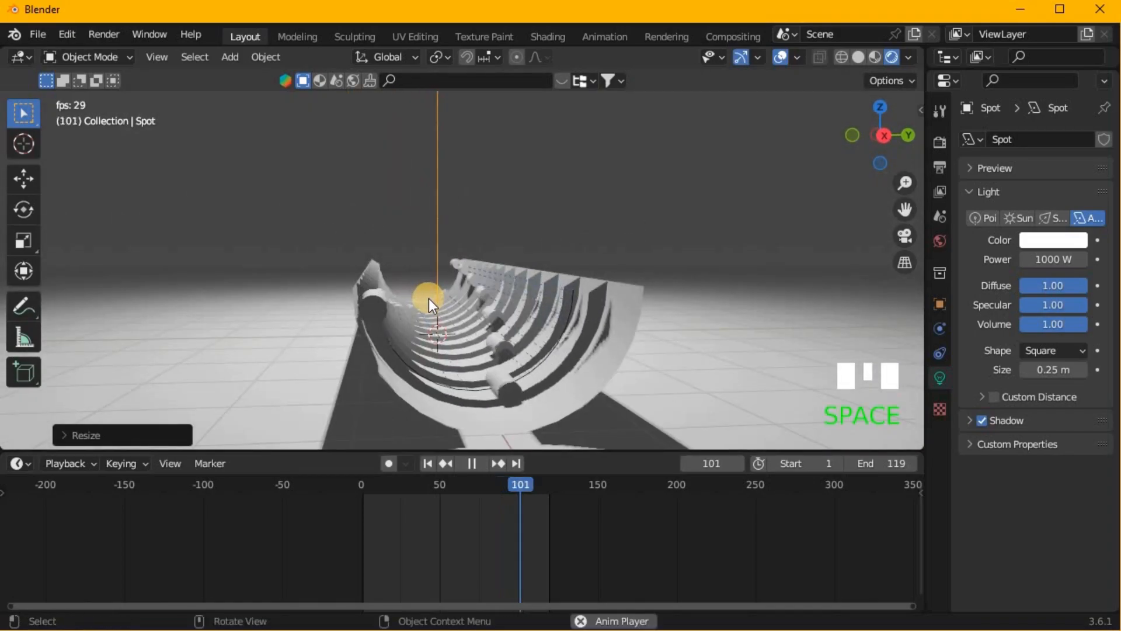
key("space")
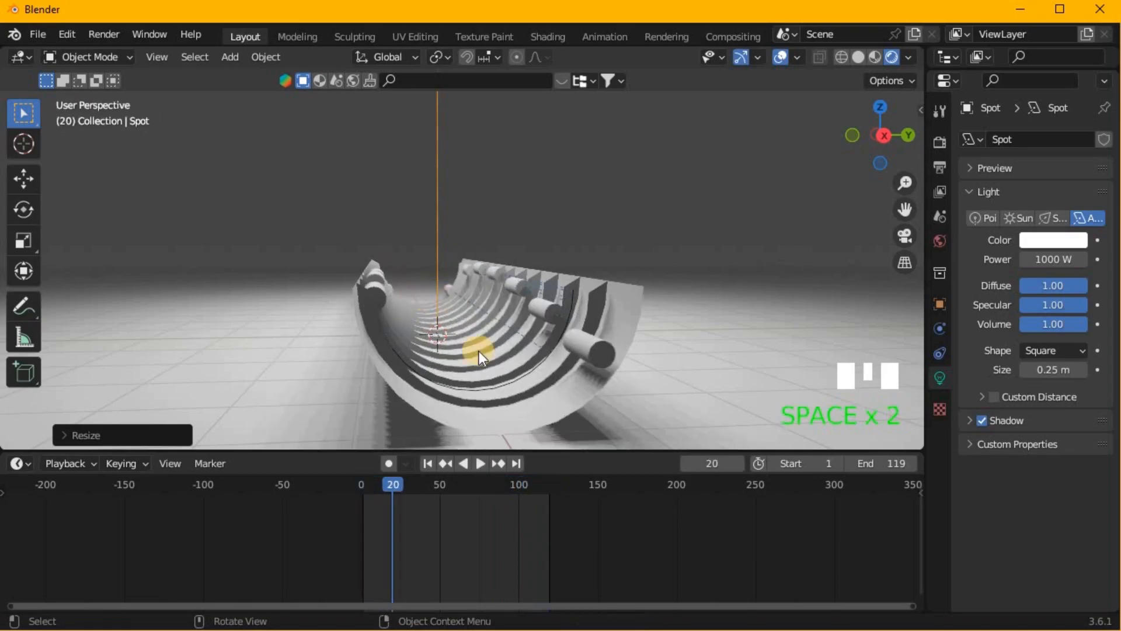
left_click(510, 411)
middle_click_drag(677, 305, 614, 325)
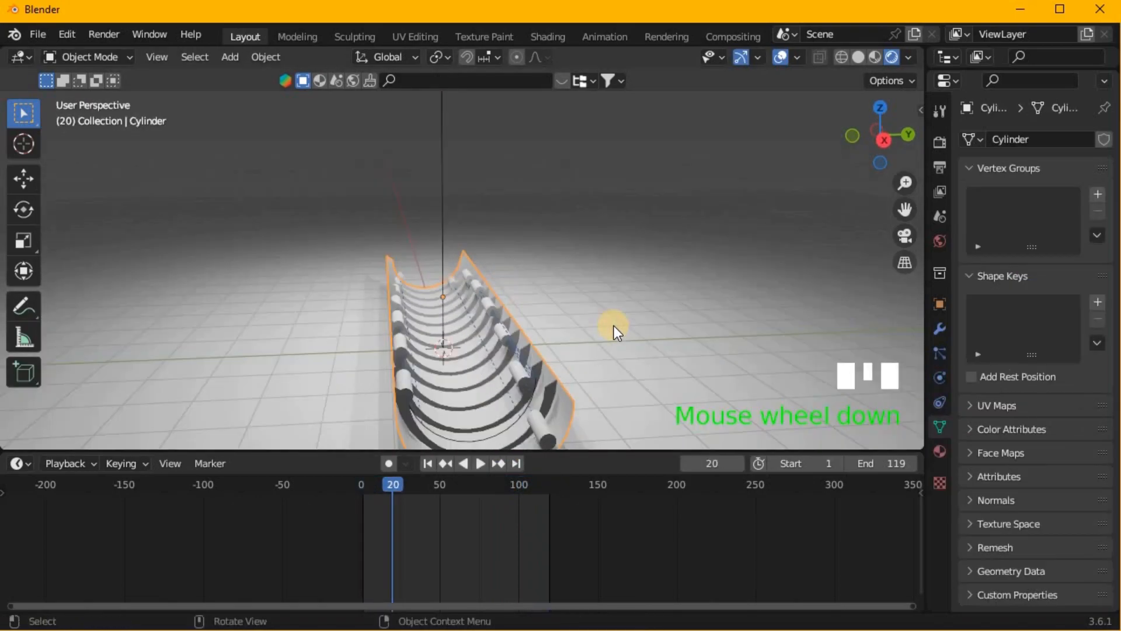
key("shift+a")
left_click(601, 374)
middle_click_drag(464, 320, 597, 323)
scroll(478, 315, "down", 2)
mouse_move(520, 318)
middle_mouse_down("shift")
mouse_move(353, 317)
mouse_move(528, 322)
middle_mouse_up("shift")
middle_click_drag(444, 316, 544, 236, "shift")
scroll(404, 320, "up", 2)
scroll(596, 257, "down", 2)
scroll(566, 272, "up", 2)
scroll(560, 277, "down", 1)
scroll(544, 236, "down", 2)
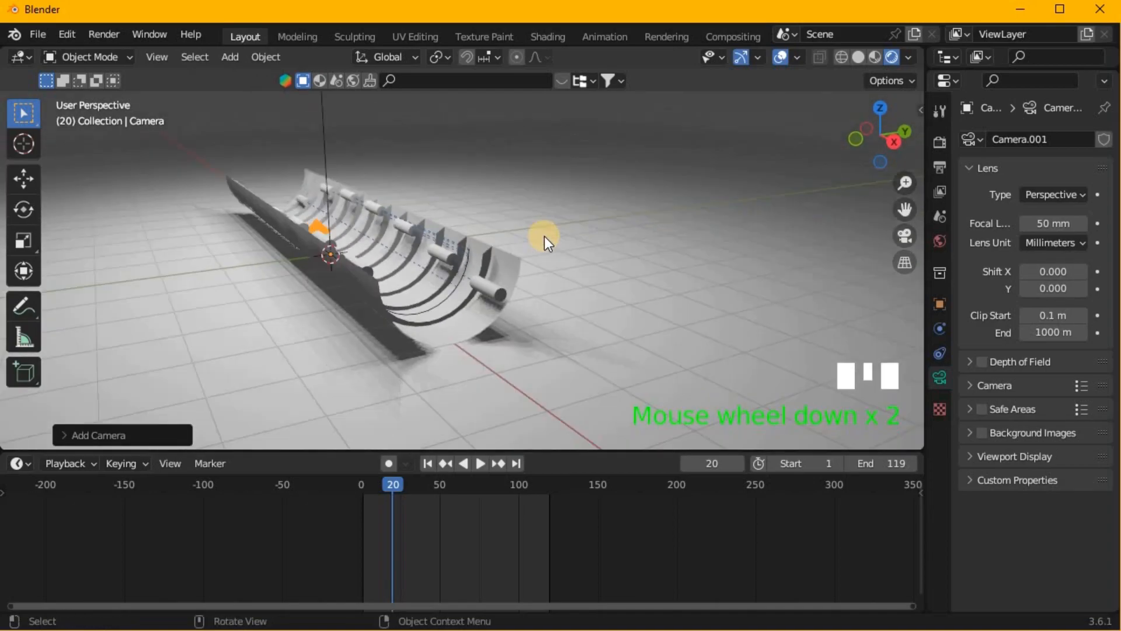
key("ctrl+KP_0")
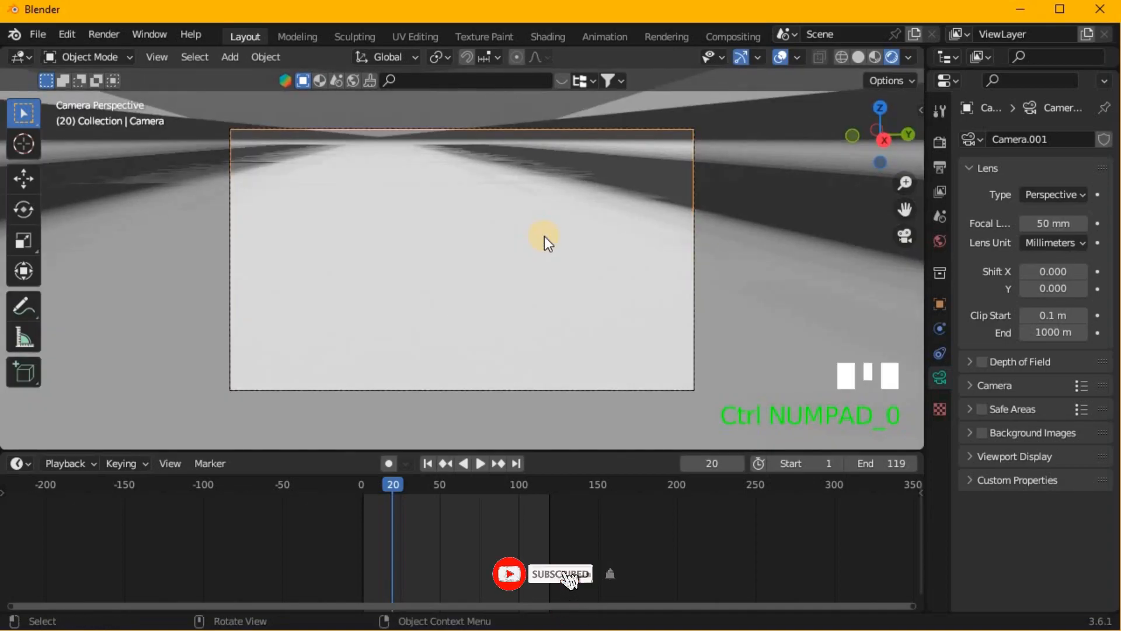
key("ctrl+z")
key("ctrl+z")
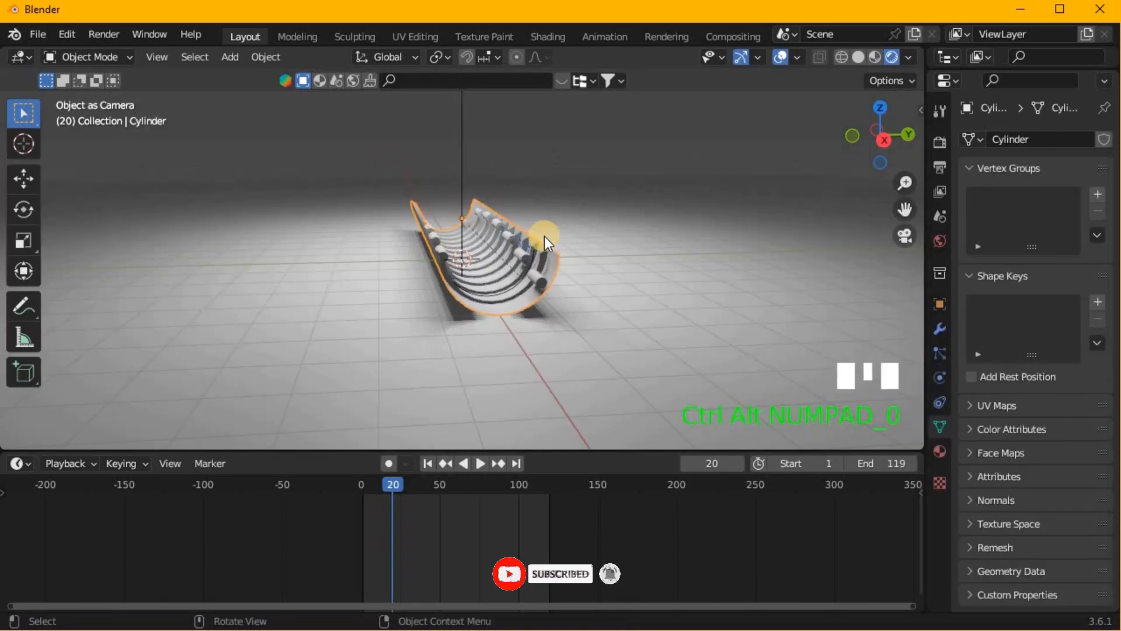
- Add a camera, align it to the current angled view and turn it with fly navigation to centre the trough
scroll(544, 236, "up", 2)
middle_click_drag(544, 236, 576, 264)
key("shift+a")
left_click(551, 328)
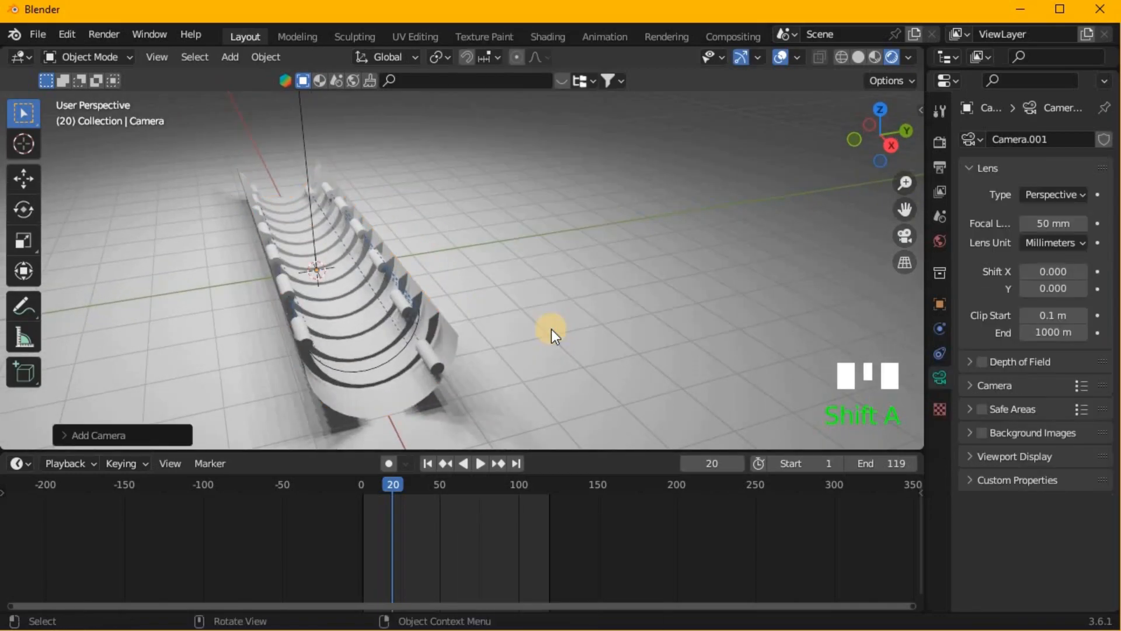
key("ctrl+alt+KP_0")
key("v")
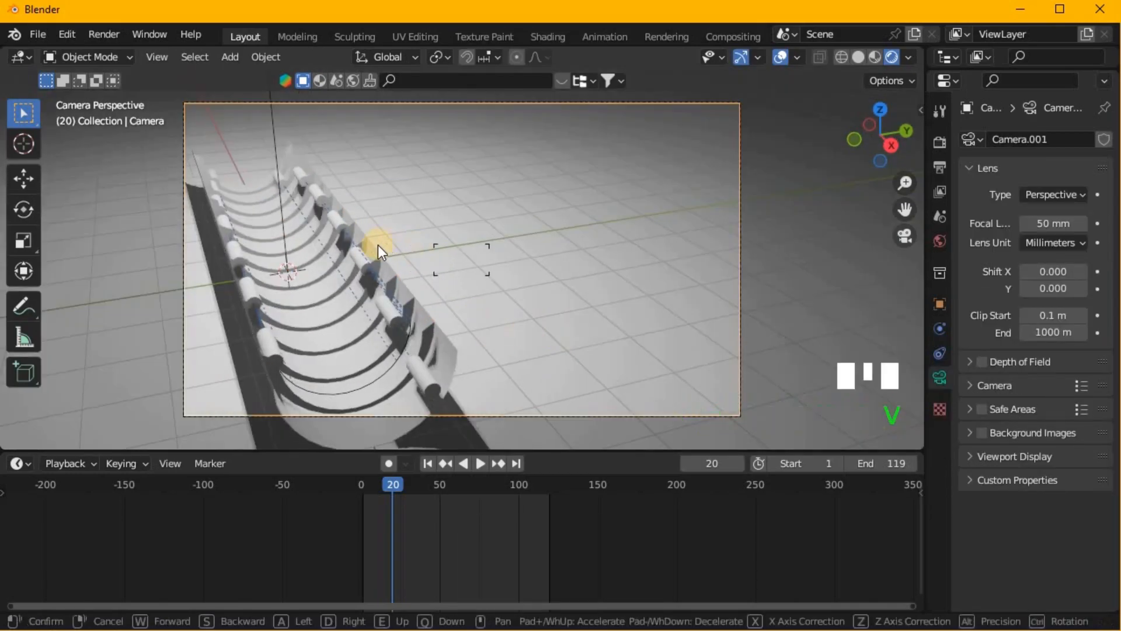
key("v")
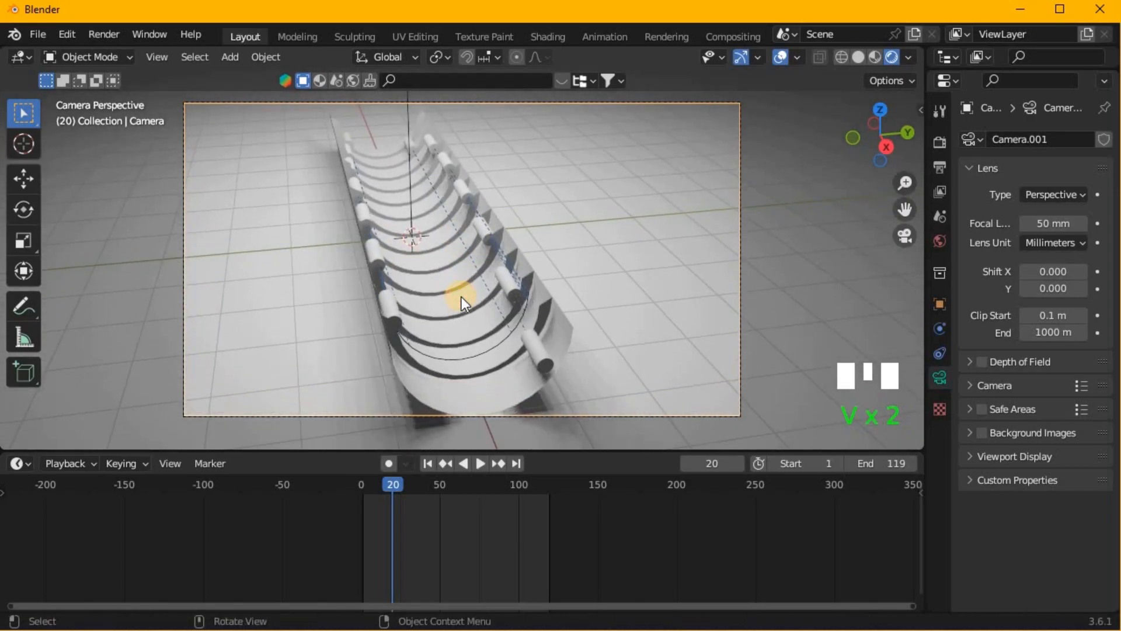
- Tilt the camera about the global Y axis and refine its aim with fly navigation
key("r")
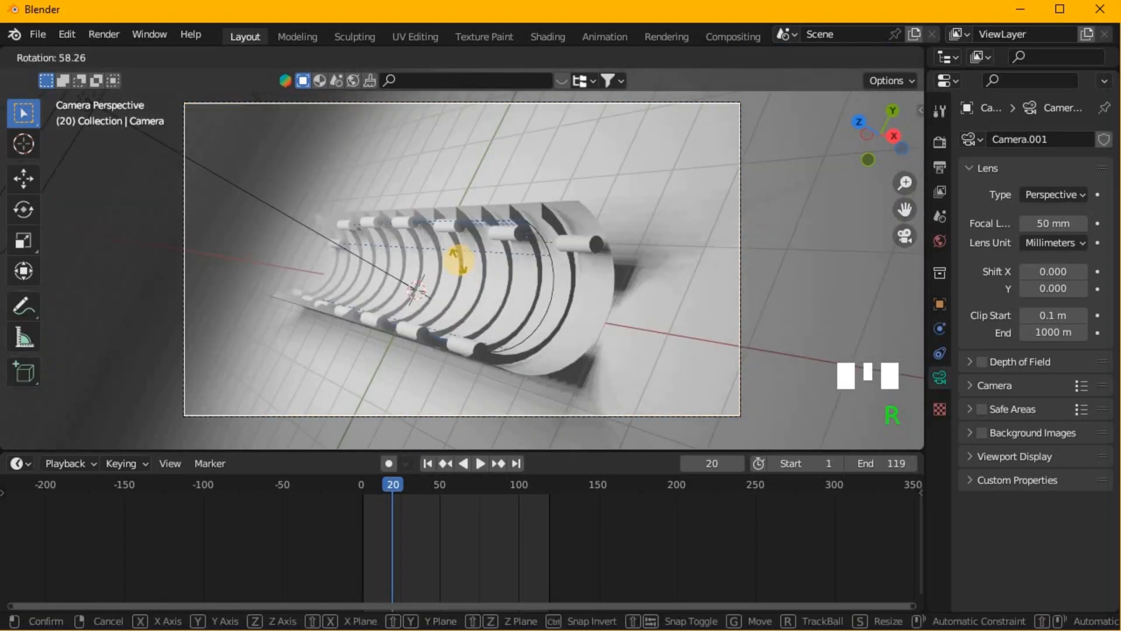
key("x")
key("y")
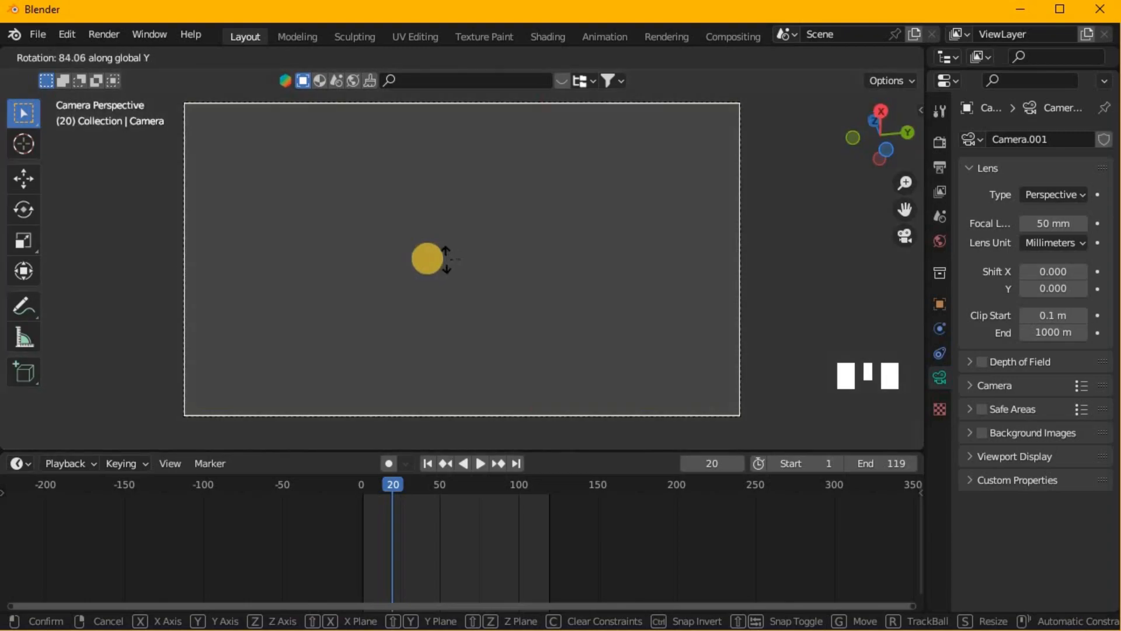
left_click(453, 265)
key("v")
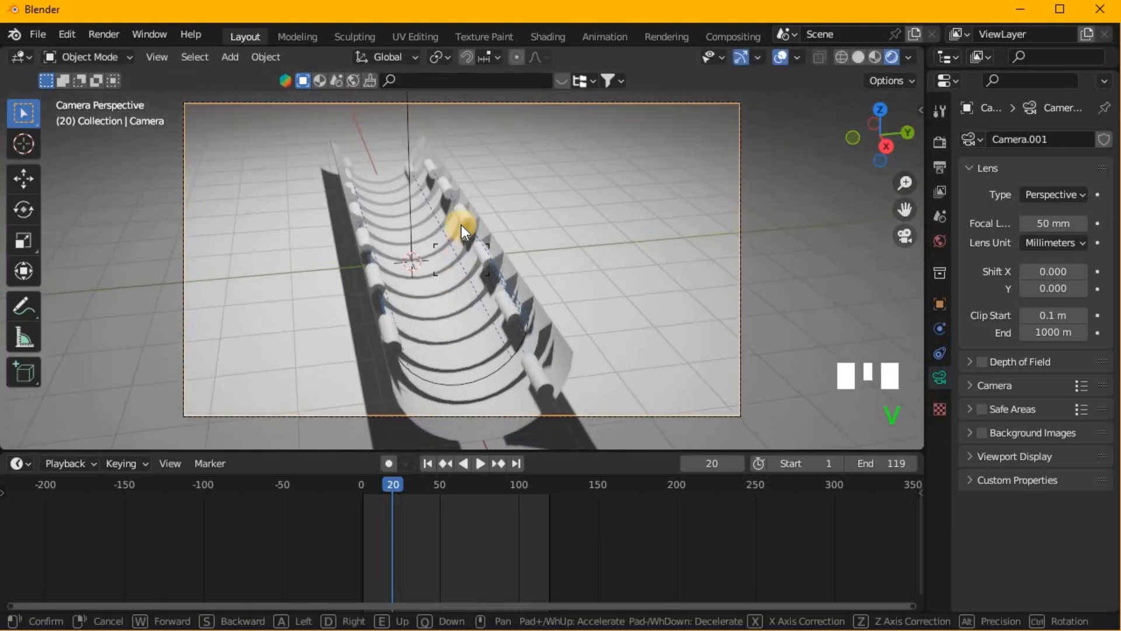
left_click(461, 225)
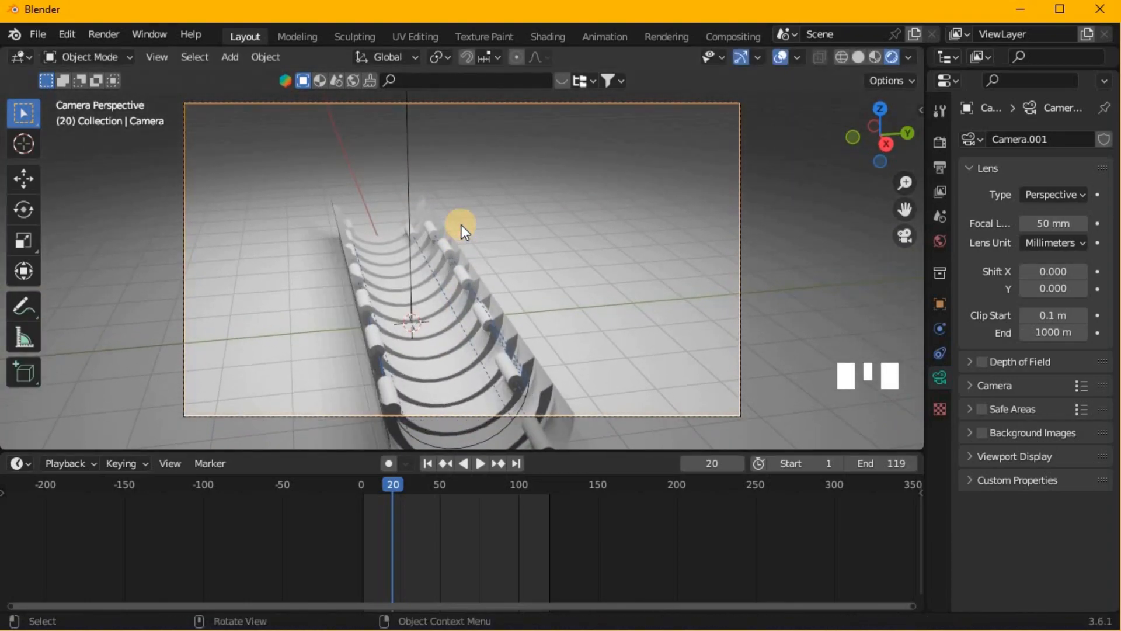
- Lower the camera along the global Z axis until the whole trough is framed, and preview the animation through it
key("g")
key("z")
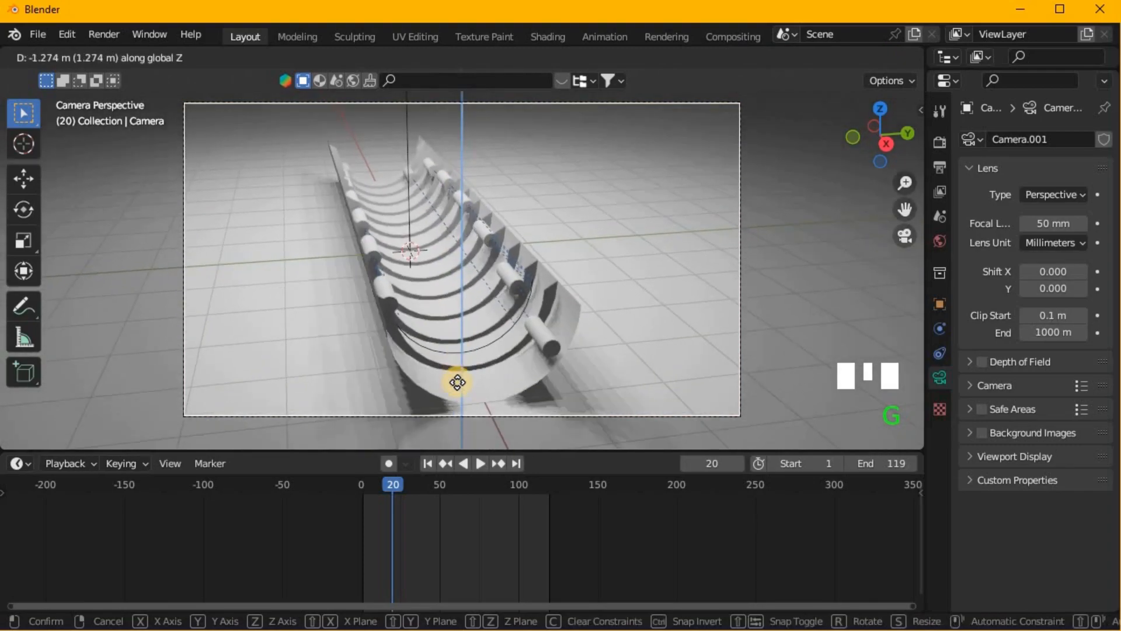
left_click(453, 285)
key("space")
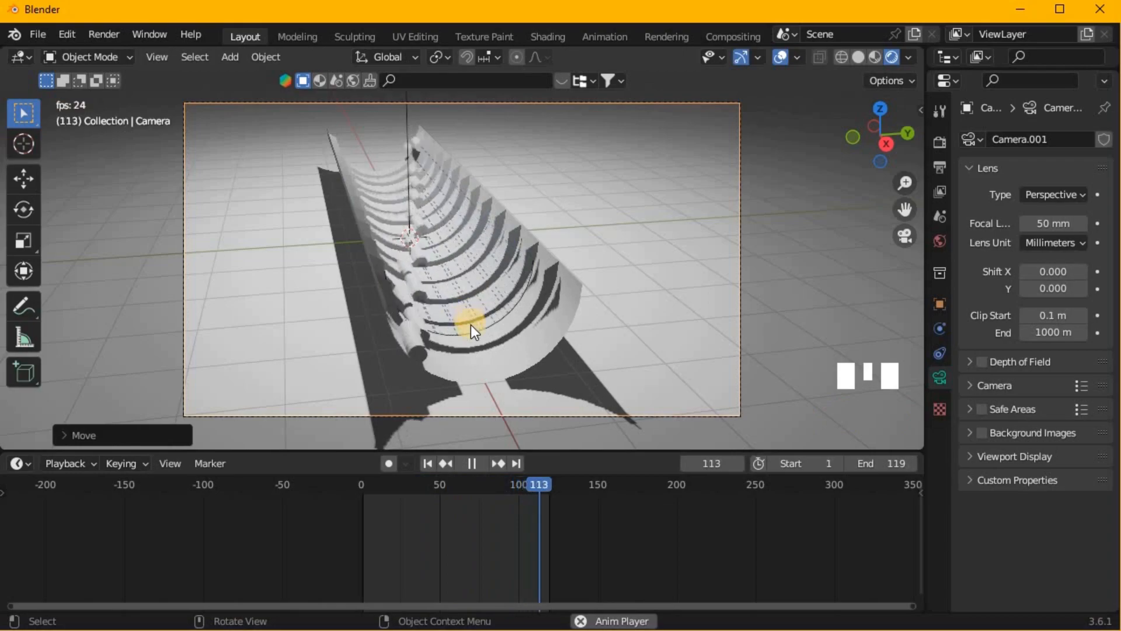
key("space")
- Give the trough a new material with a black base color
left_click(566, 338)
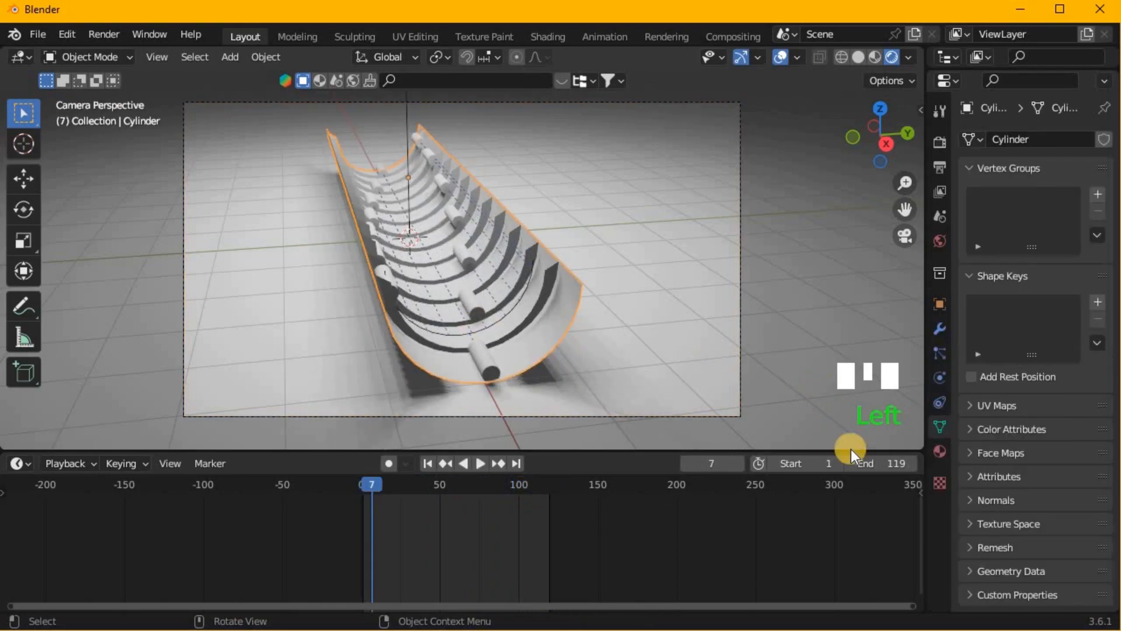
left_click(940, 451)
left_click(1031, 216)
left_click(1047, 405)
left_click_drag(1073, 153, 496, 392)
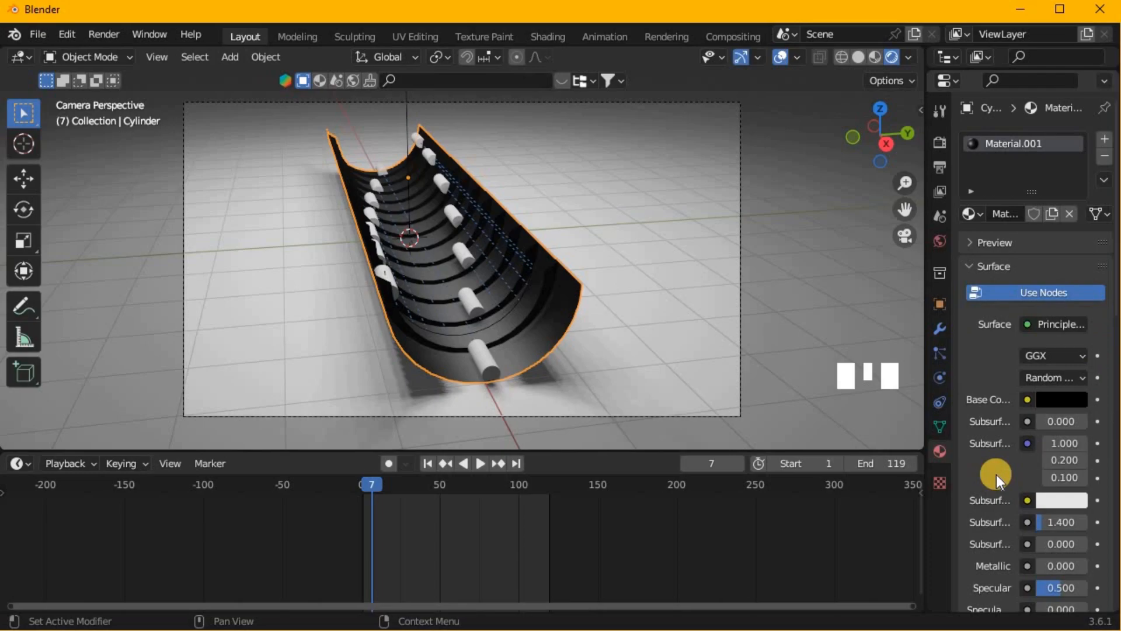
- Enter Edit Mode on the trough and select the curved strip of rib faces nearest the front end in face mode
key("Tab")
left_click(514, 326)
key("3")
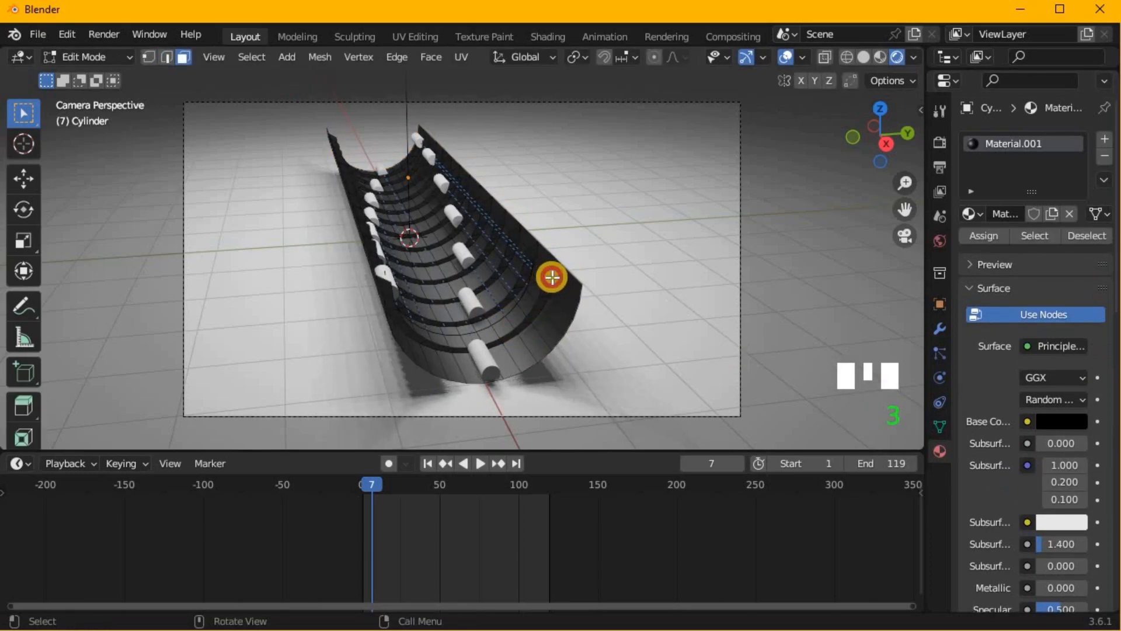
left_click(549, 274)
left_click(387, 288, "ctrl")
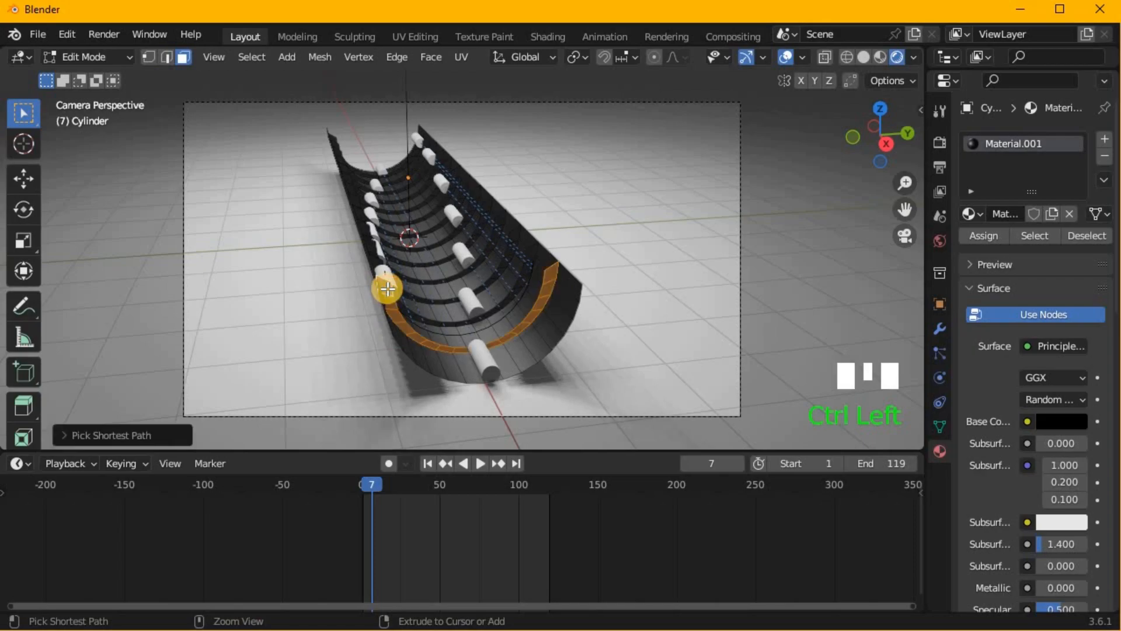
- Extend the face selection with the second and third rib strips from the trough's front end
left_click(539, 247, "ctrl+shift")
key("ctrl+z")
left_click(531, 253, "shift")
middle_click_drag(407, 340, 297, 232)
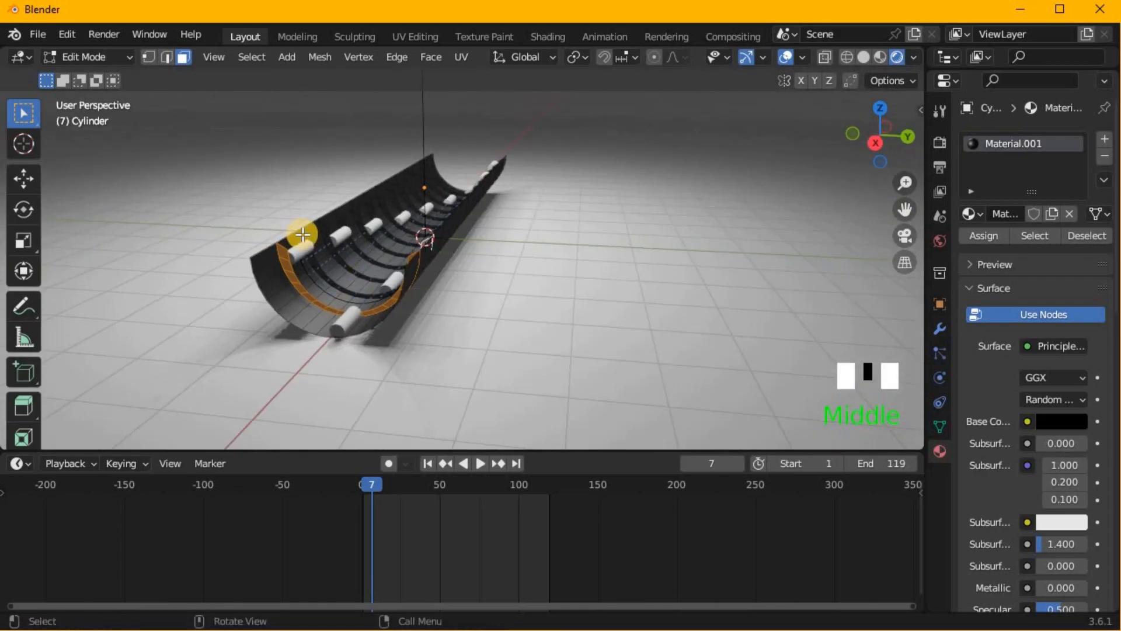
left_click(303, 233, "ctrl")
left_click(323, 224, "shift")
middle_click_drag(378, 280, 531, 231)
left_click(641, 141, "ctrl")
left_click(802, 57)
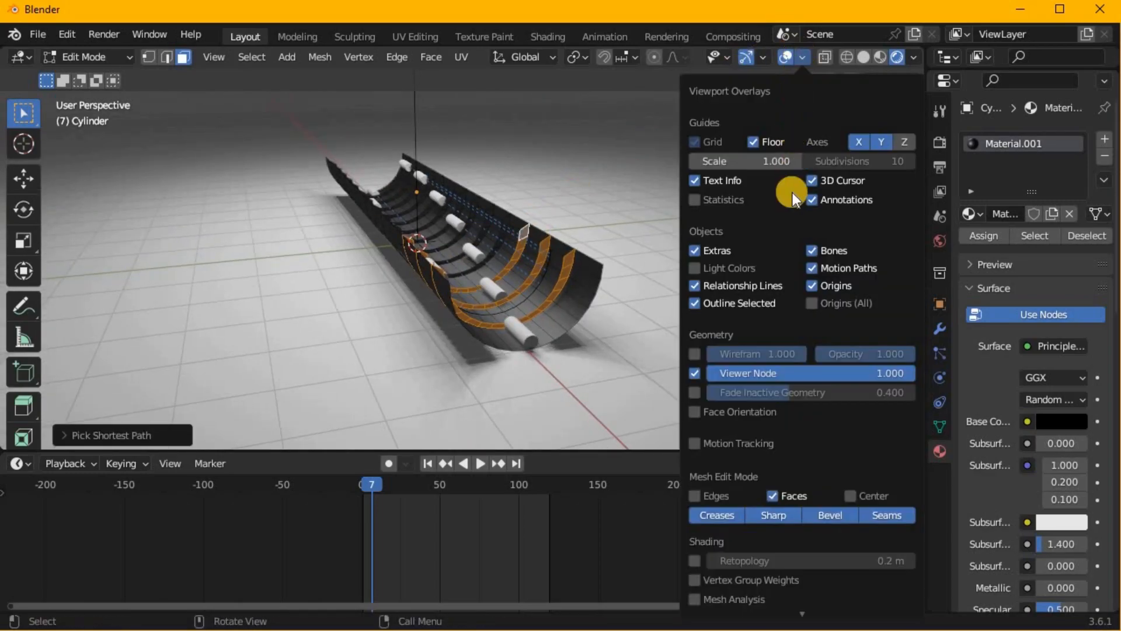
left_click(468, 243)
middle_click_drag(468, 242, 348, 249)
key("KP_Decimal")
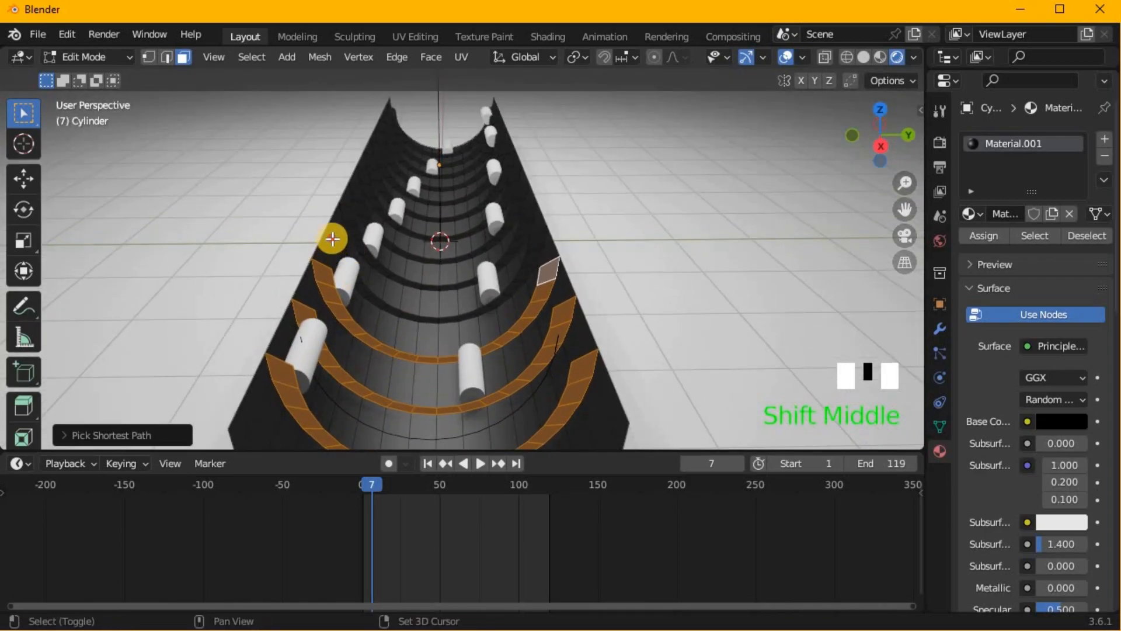
- Add the fourth, fifth and sixth rib strips from the front end to the face selection
left_click(332, 239, "shift")
left_click(535, 237, "ctrl")
left_click(416, 212, "shift")
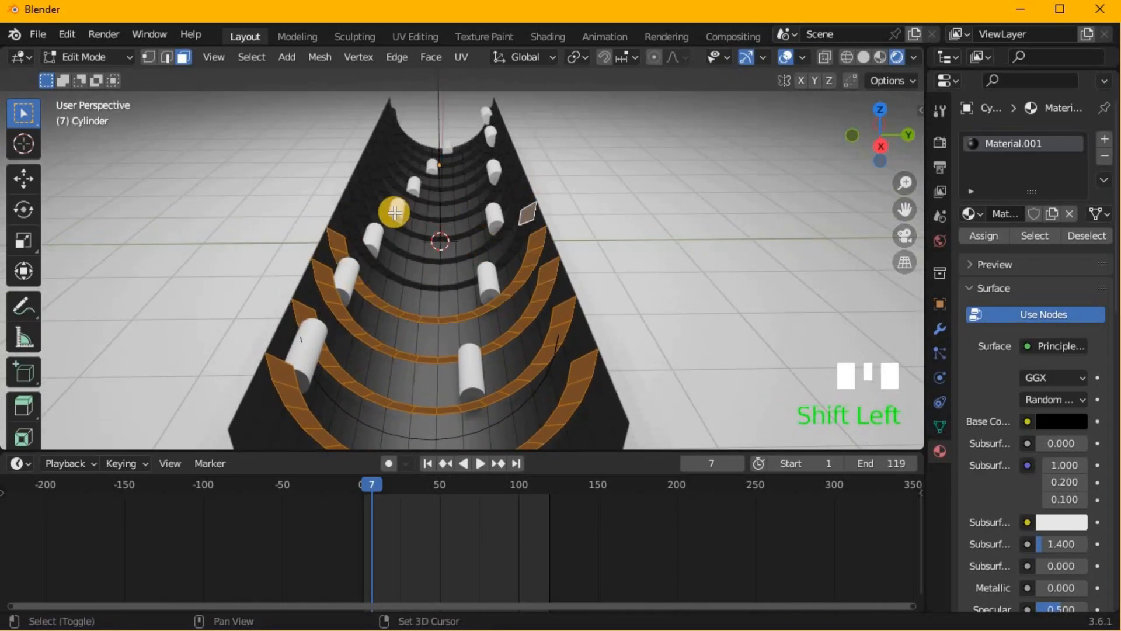
left_click(355, 188, "ctrl")
left_click(491, 200, "shift")
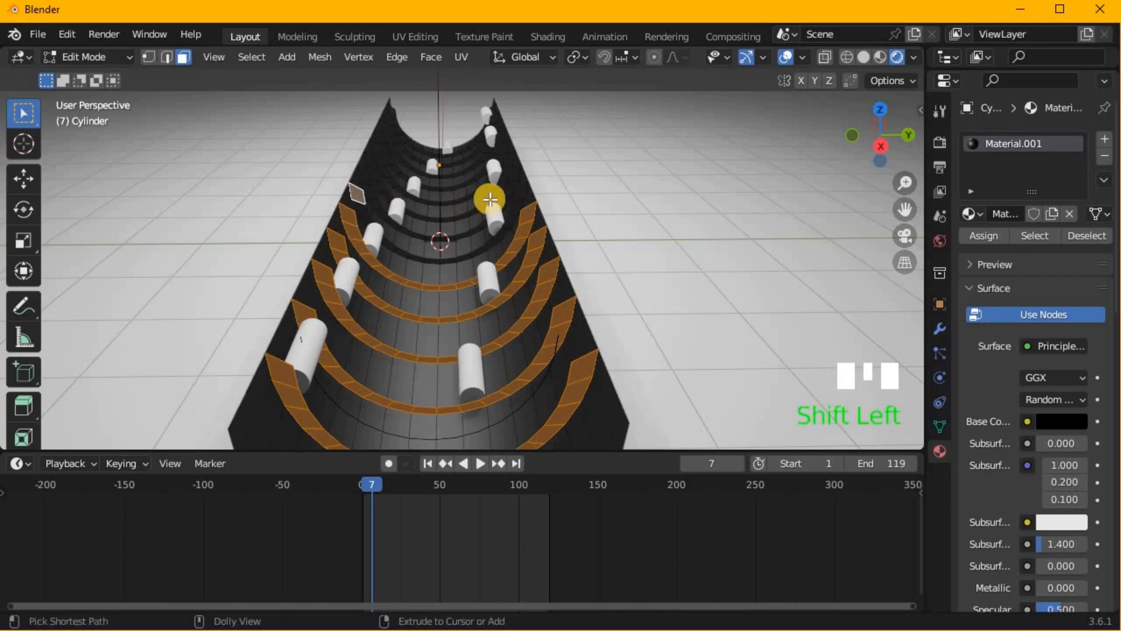
left_click(525, 192, "ctrl")
- Continue adding the next rib strips toward the far end of the trough to the face selection
left_click(512, 171, "shift")
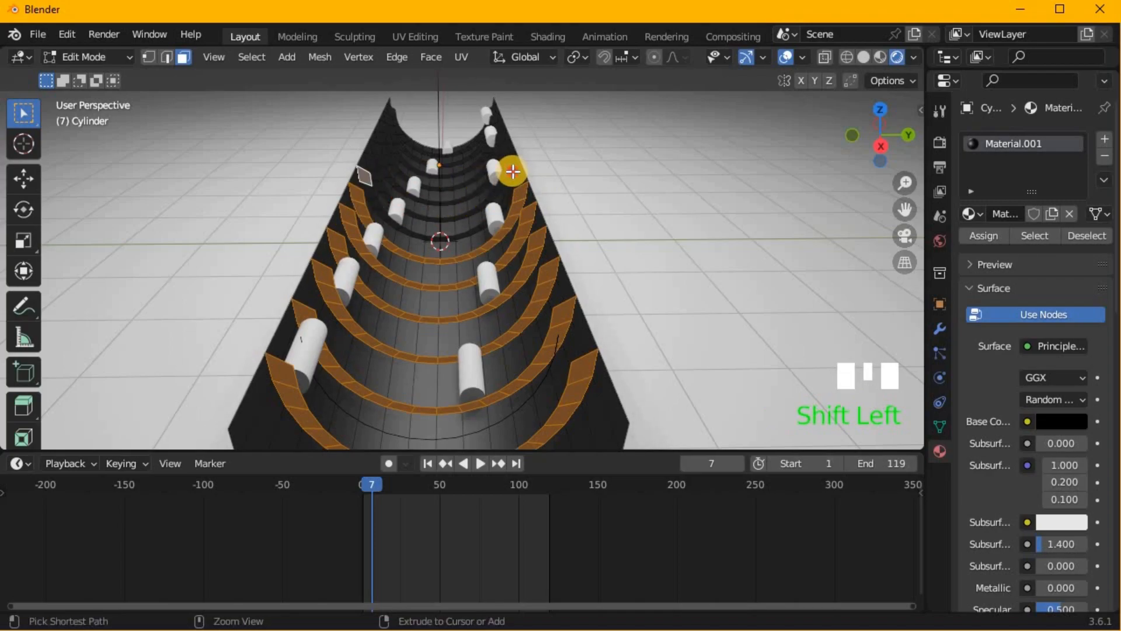
left_click(513, 166, "ctrl")
left_click(362, 187, "shift")
left_click(374, 154, "ctrl")
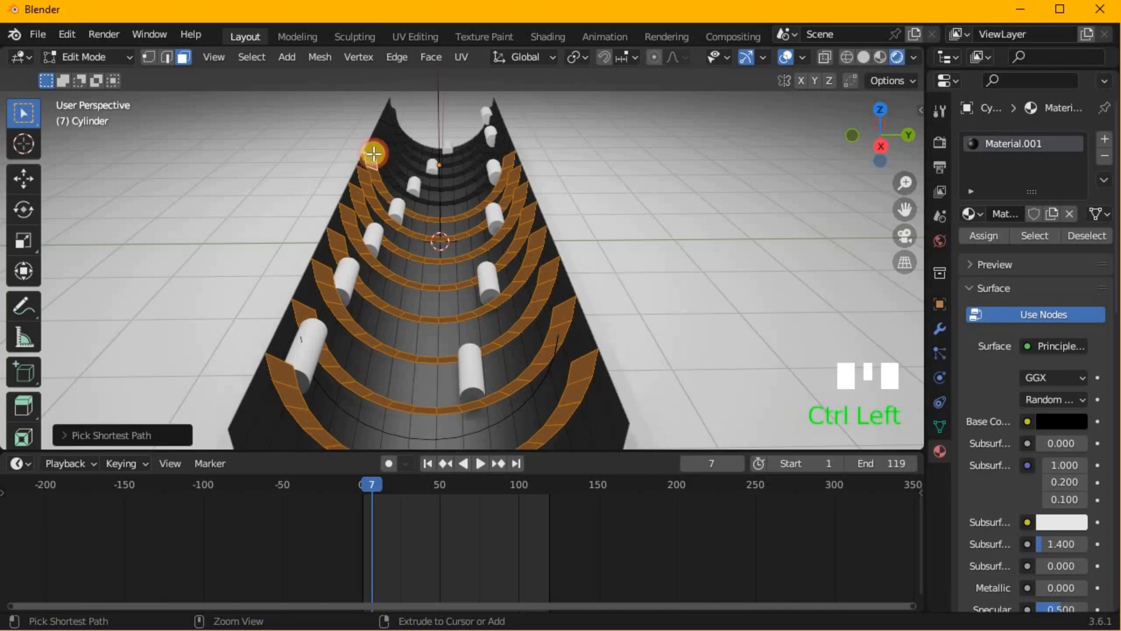
left_click(443, 149, "shift")
left_click(506, 140, "ctrl")
left_click(495, 133, "shift")
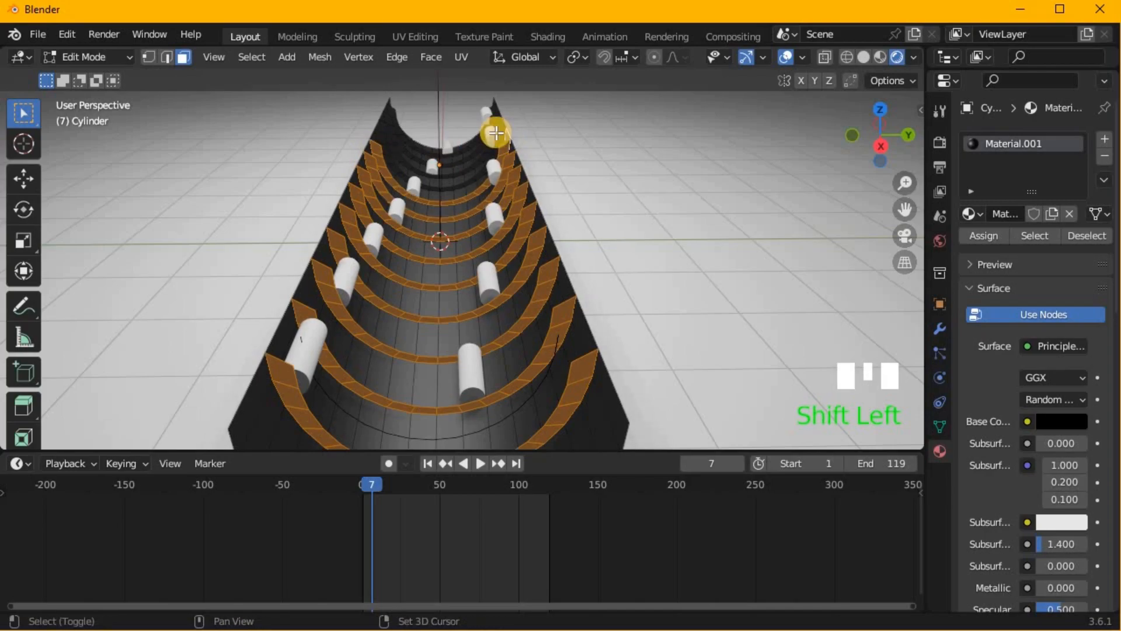
key("KP_Decimal")
middle_click_drag(520, 133, 600, 279)
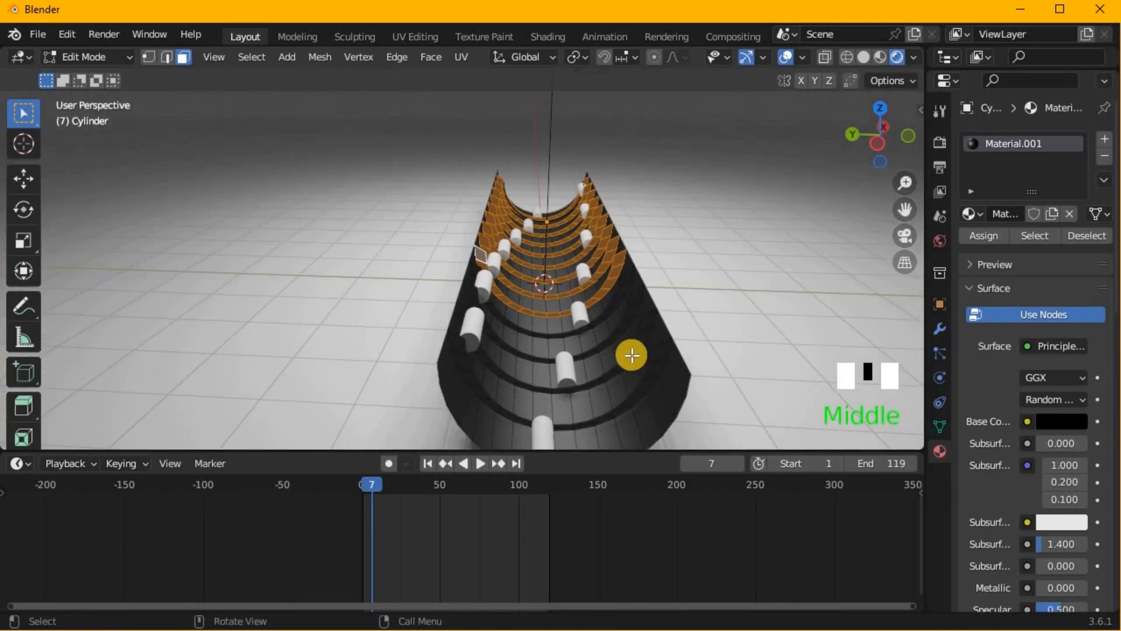
- Add the four remaining rib strips at the trough's opposite end to the face selection
left_click(653, 354, "shift")
left_click(452, 343, "ctrl")
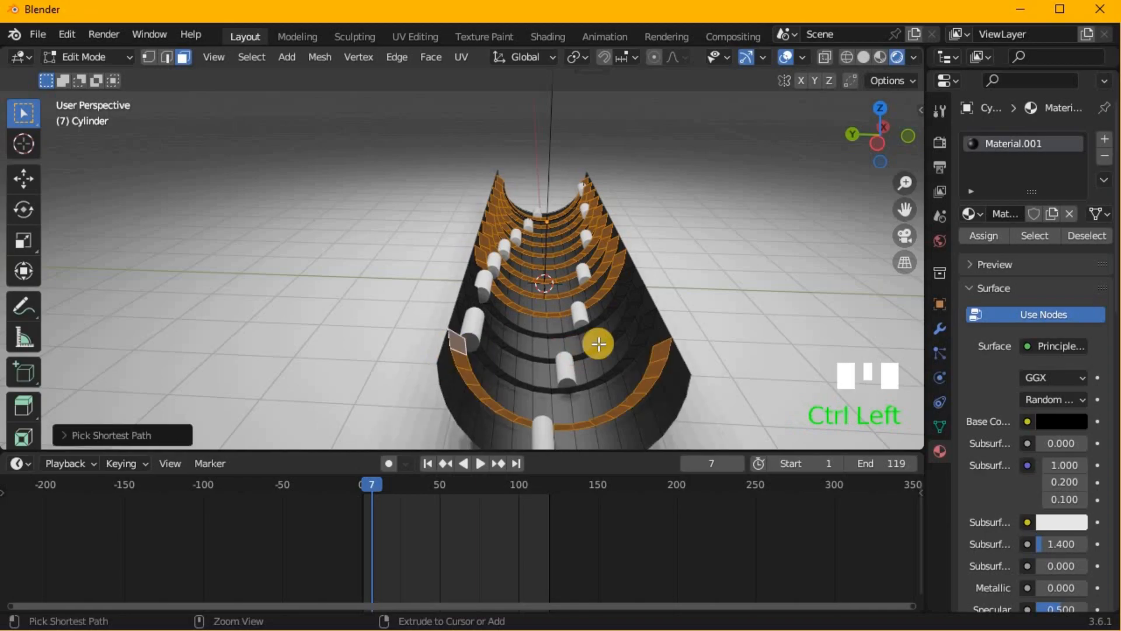
left_click(463, 322, "shift")
left_click(579, 310, "ctrl")
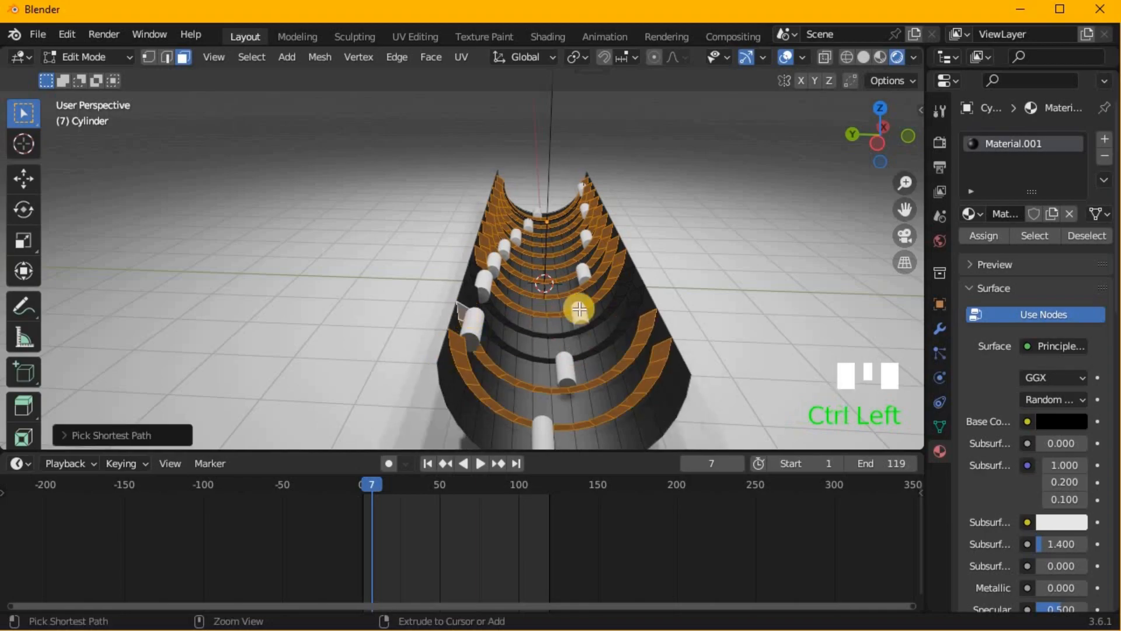
left_click(636, 296, "shift")
left_click(470, 290, "ctrl")
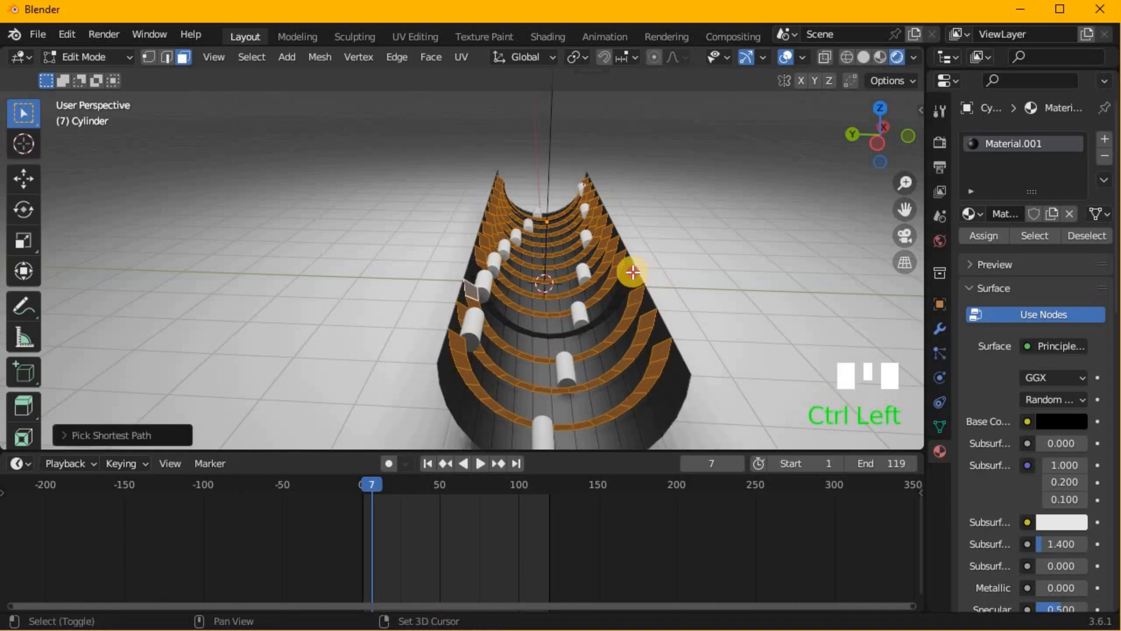
left_click(632, 272, "shift")
left_click(479, 285, "ctrl")
- Add a second material slot to the trough, assign the selected rib faces to it, and return to Object Mode
middle_click_drag(479, 285, 675, 324)
scroll(553, 296, "down", 4)
middle_click_drag(488, 285, 573, 295)
scroll(572, 297, "down", 2)
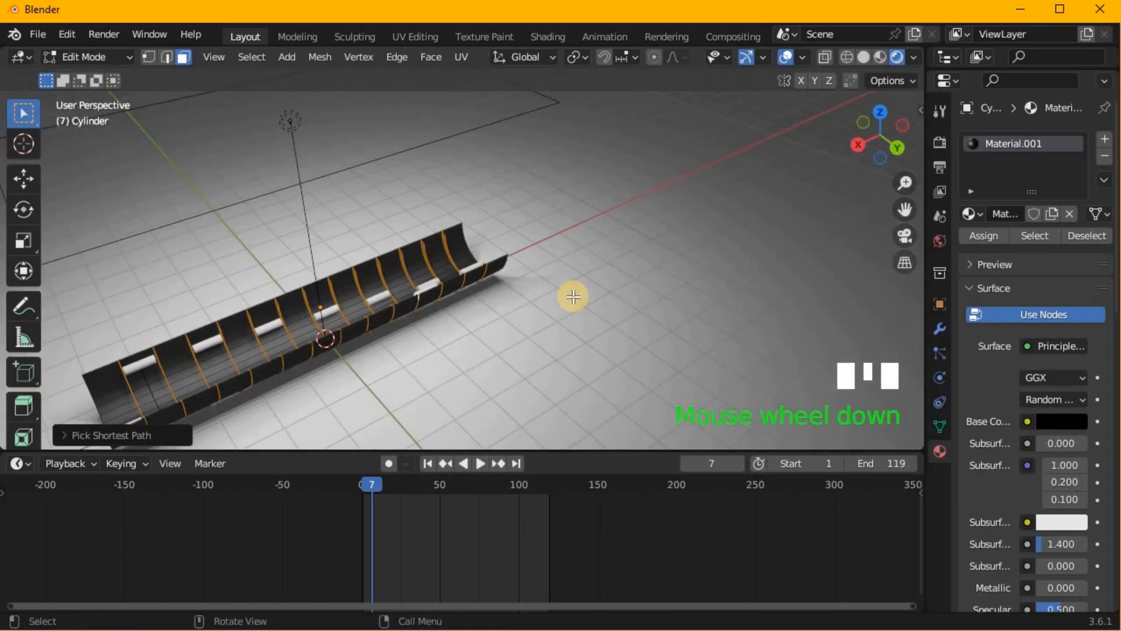
left_click(1103, 140)
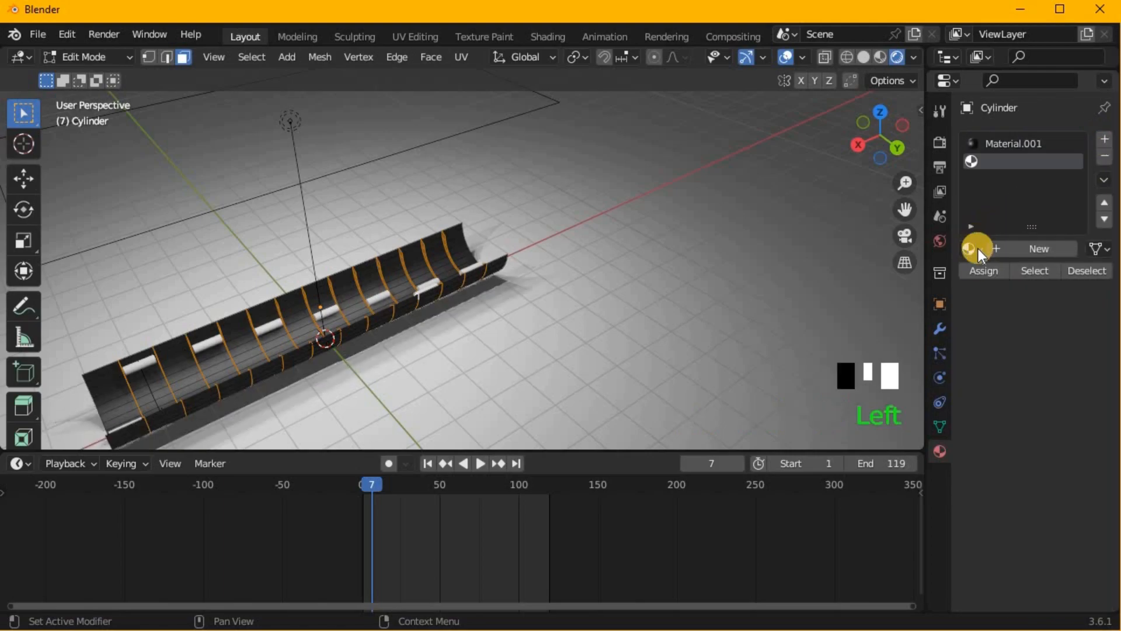
left_click(978, 271)
key("Tab")
middle_click_drag(555, 264, 925, 224)
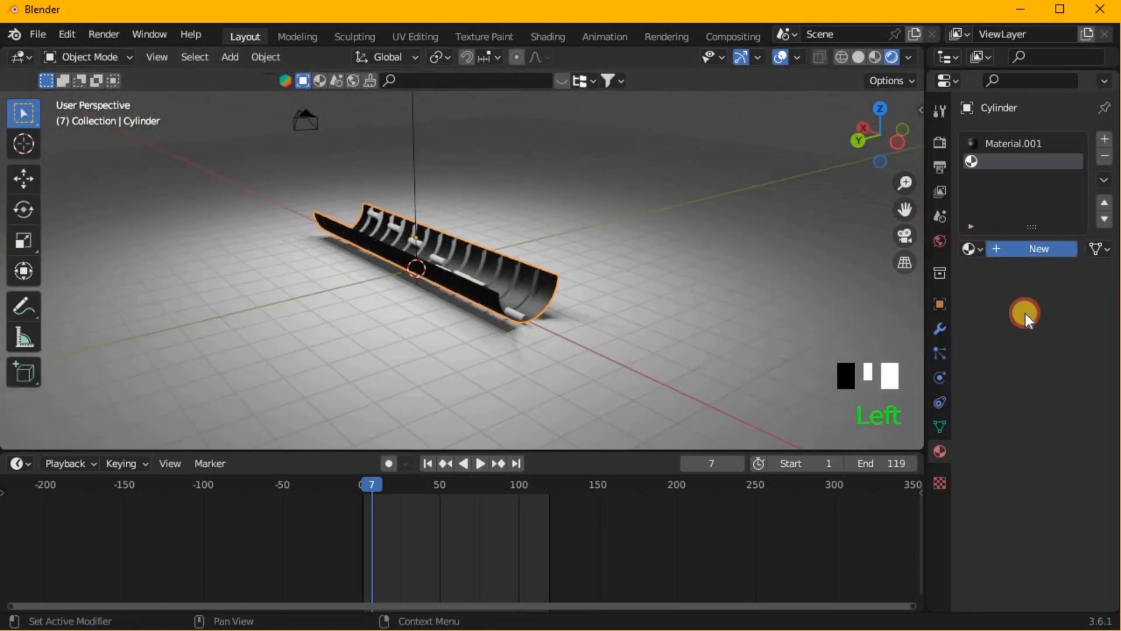
- Create a new material in the ribs' empty slot and set its Metallic value to 0.750
scroll(1050, 464, "down", 5)
left_click_drag(1056, 422, 1087, 423)
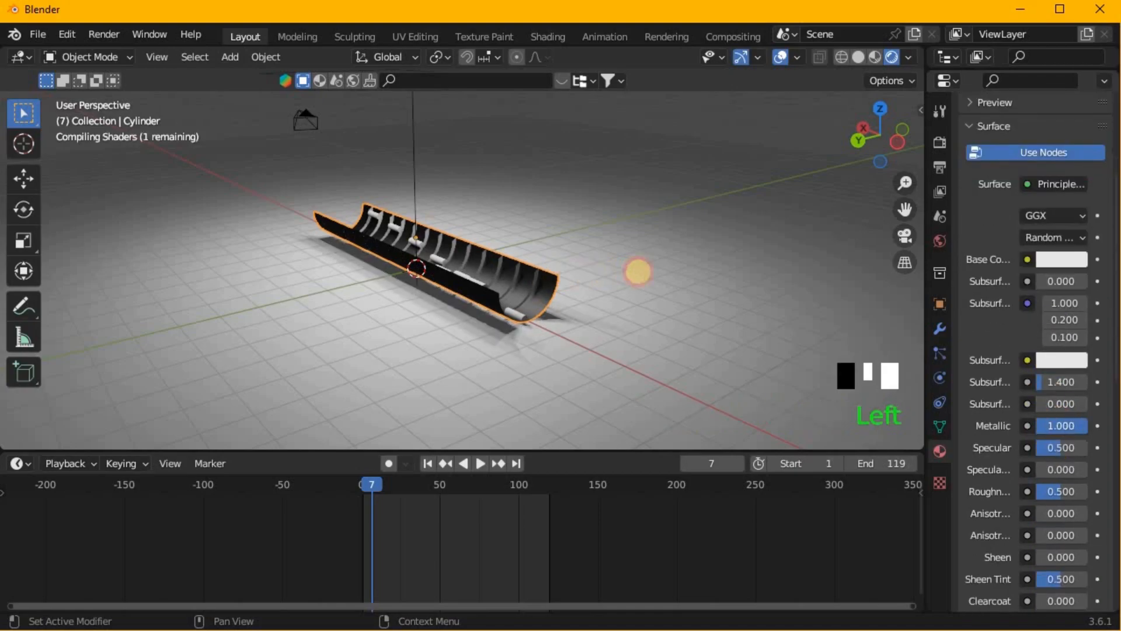
scroll(671, 366, "up", 4)
middle_click_drag(656, 363, 862, 361)
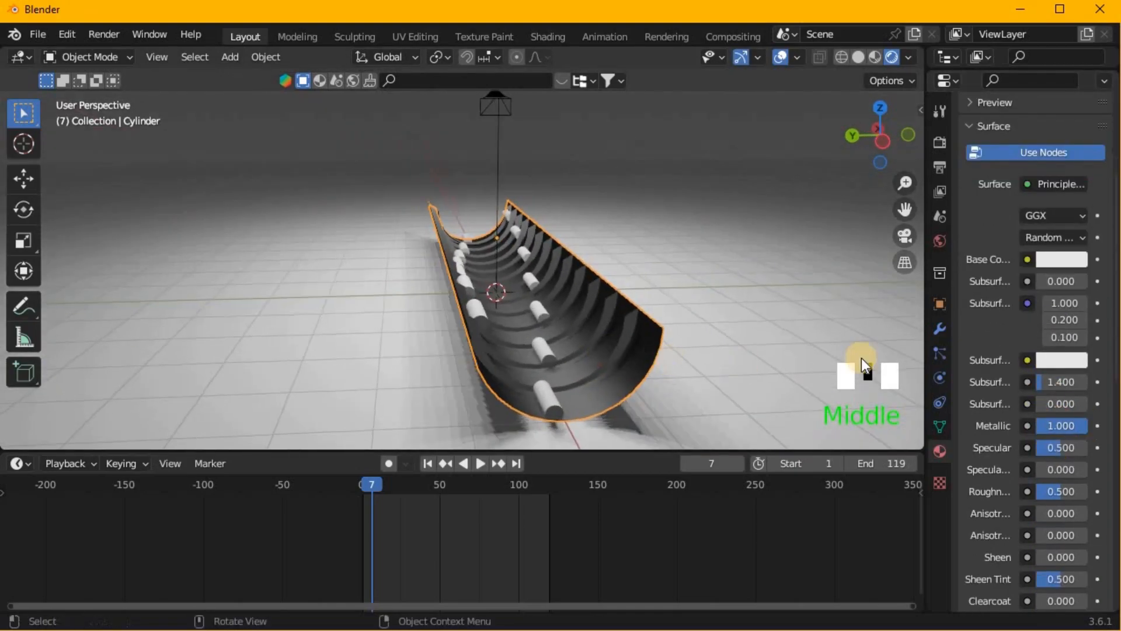
scroll(1055, 367, "down", 2)
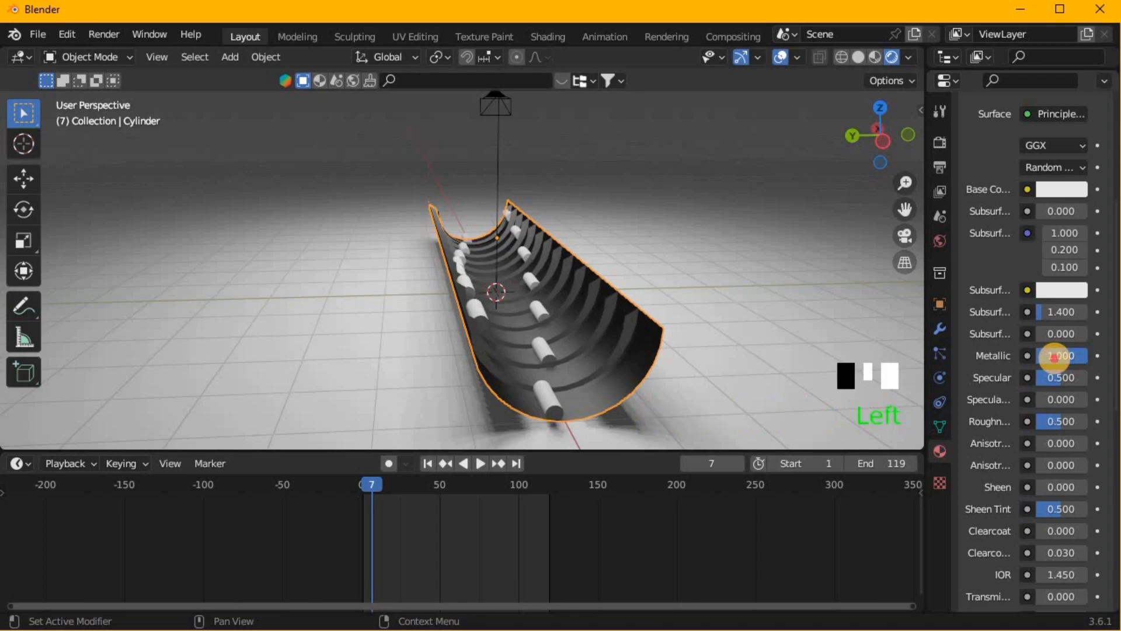
left_click_drag(1054, 356, 475, 355)
- Set the rib material's Transmission and Transmission Roughness to 1.000, its base color to white and its Roughness to 0.000
scroll(1074, 381, "down", 4)
left_click_drag(1060, 456, 1112, 457)
left_click_drag(1060, 479, 1112, 479)
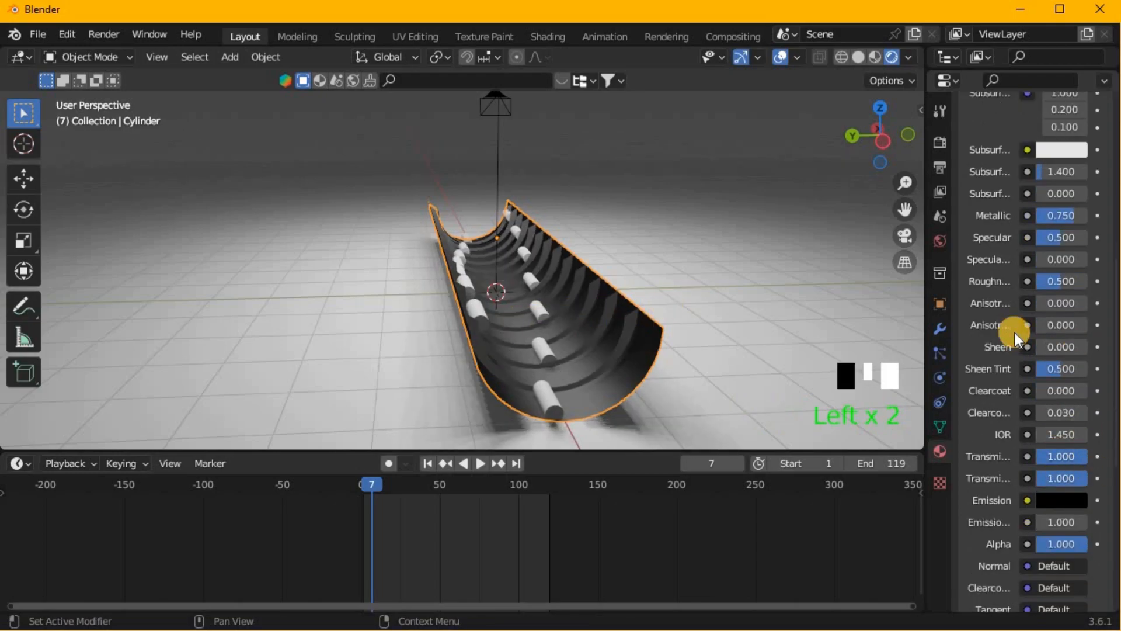
scroll(1014, 331, "up", 6)
left_click(1054, 259)
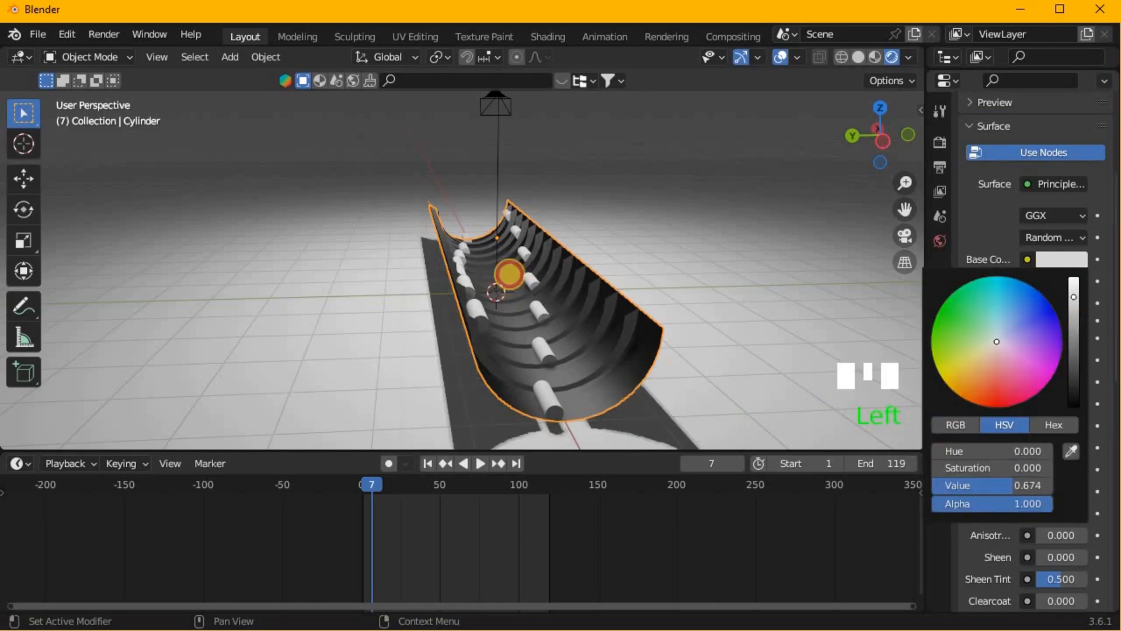
left_click_drag(1045, 492, 666, 345)
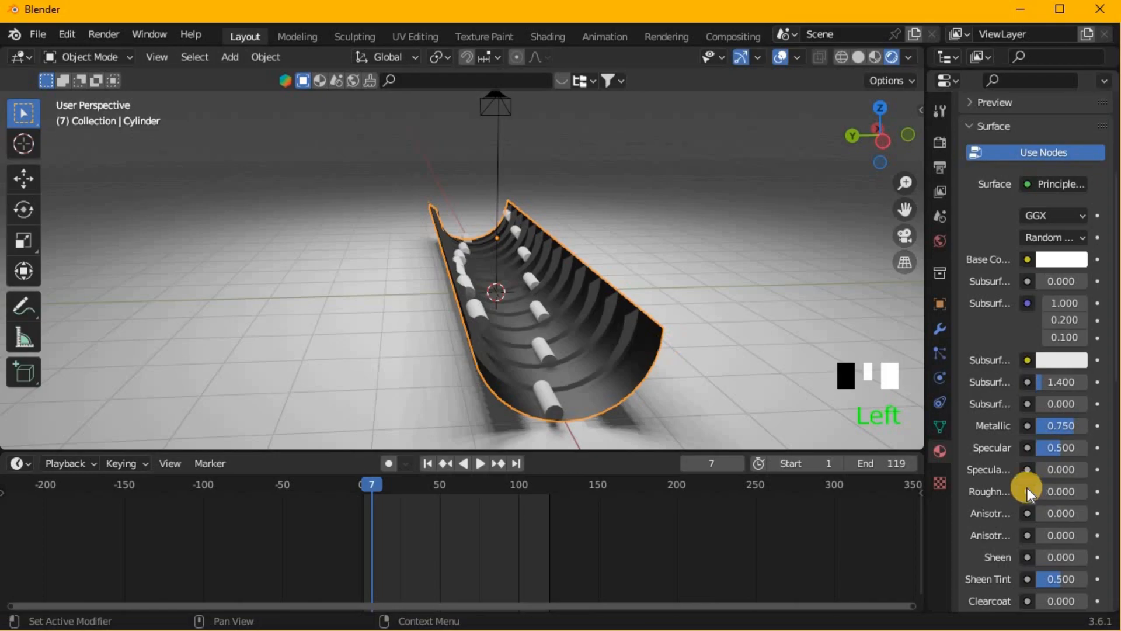
- Bevel the edges of the selected rib faces by about 0.02 m with one segment, and leave Edit Mode
key("Tab")
middle_click_drag(642, 360, 646, 408)
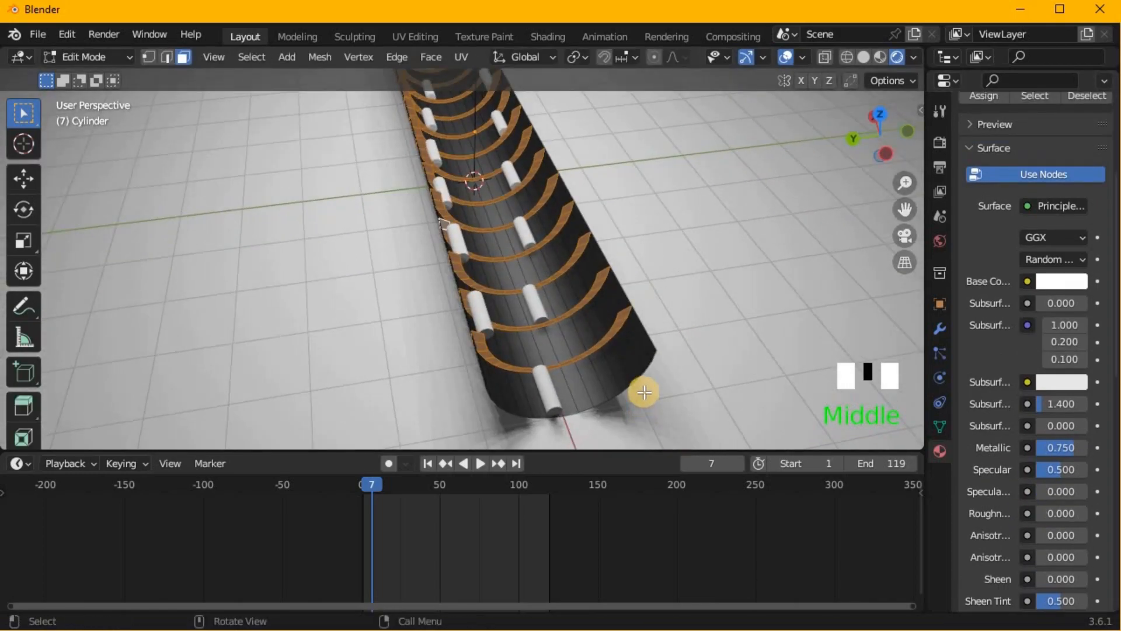
key("ctrl+b")
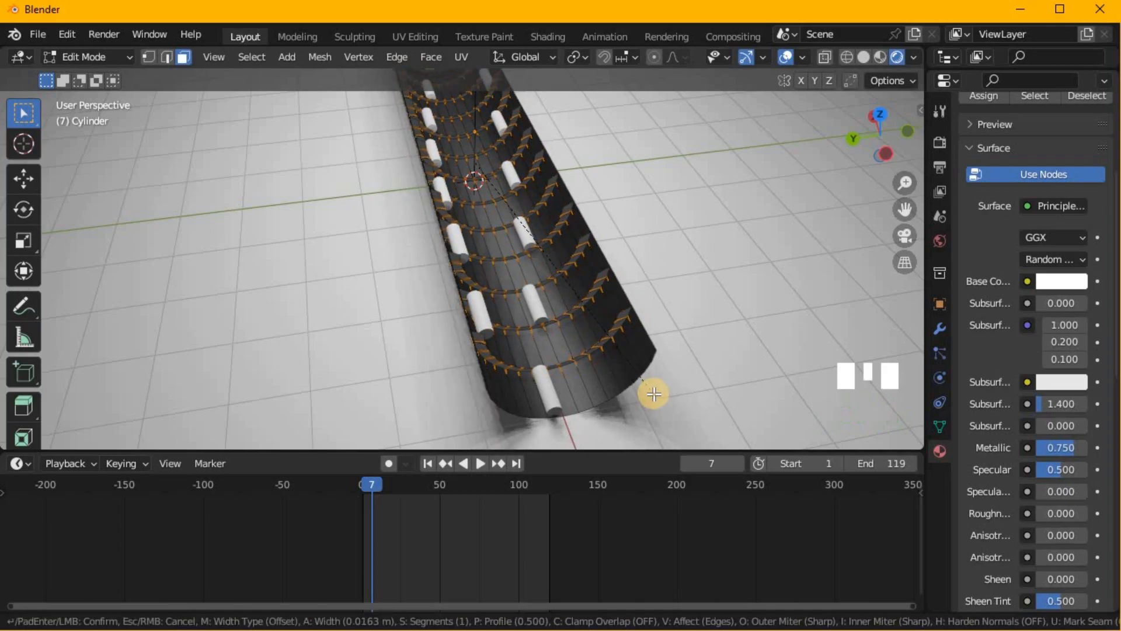
key("v")
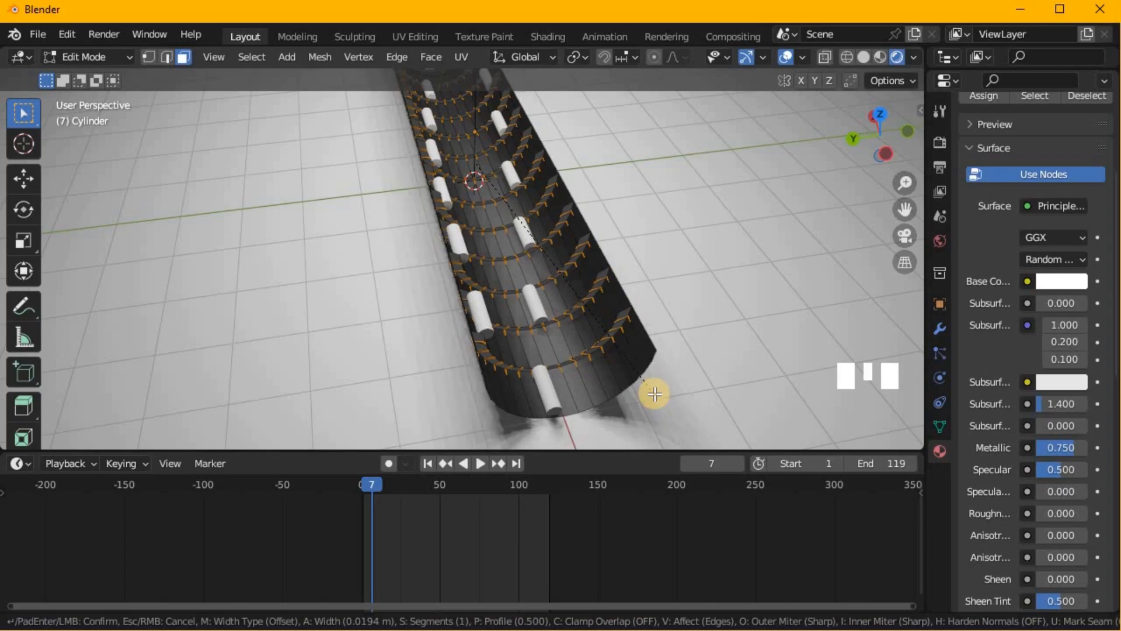
left_click(681, 298)
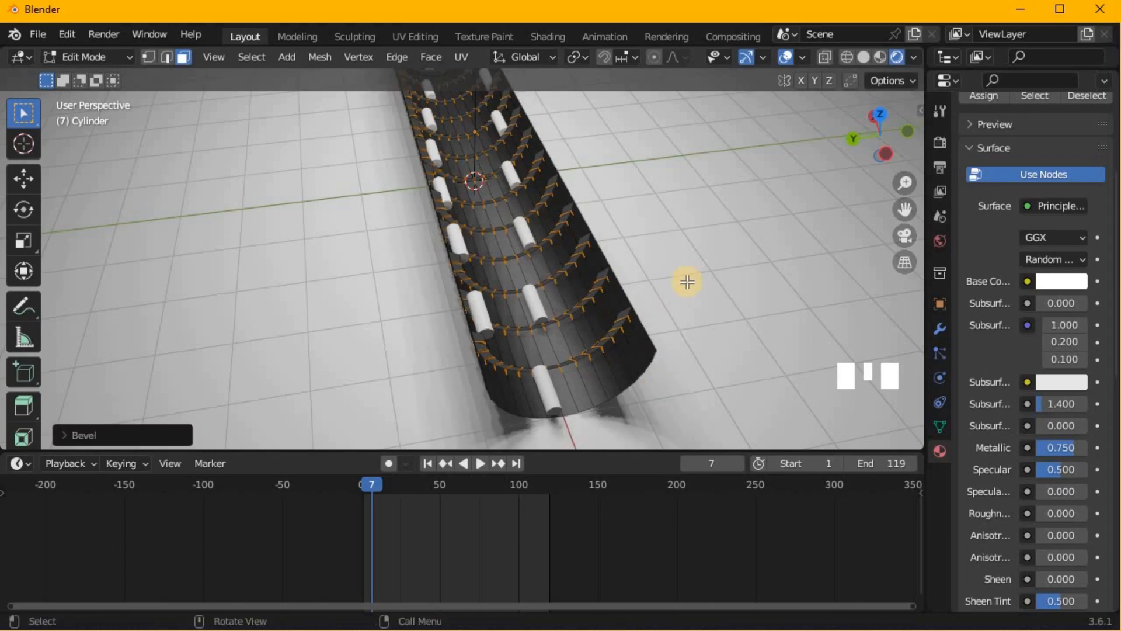
key("Tab")
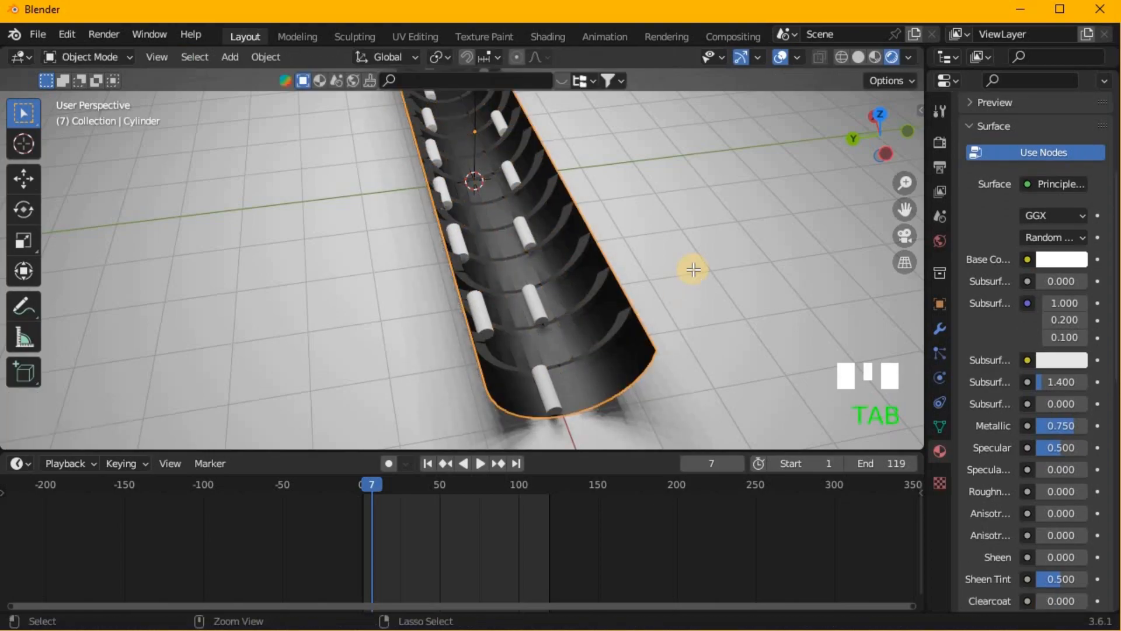
- Return to the trough's Edit Mode selection and assign Material.002 to the beveled rib faces, ending in Object Mode
key("ctrl+z")
scroll(1047, 365, "up", 7)
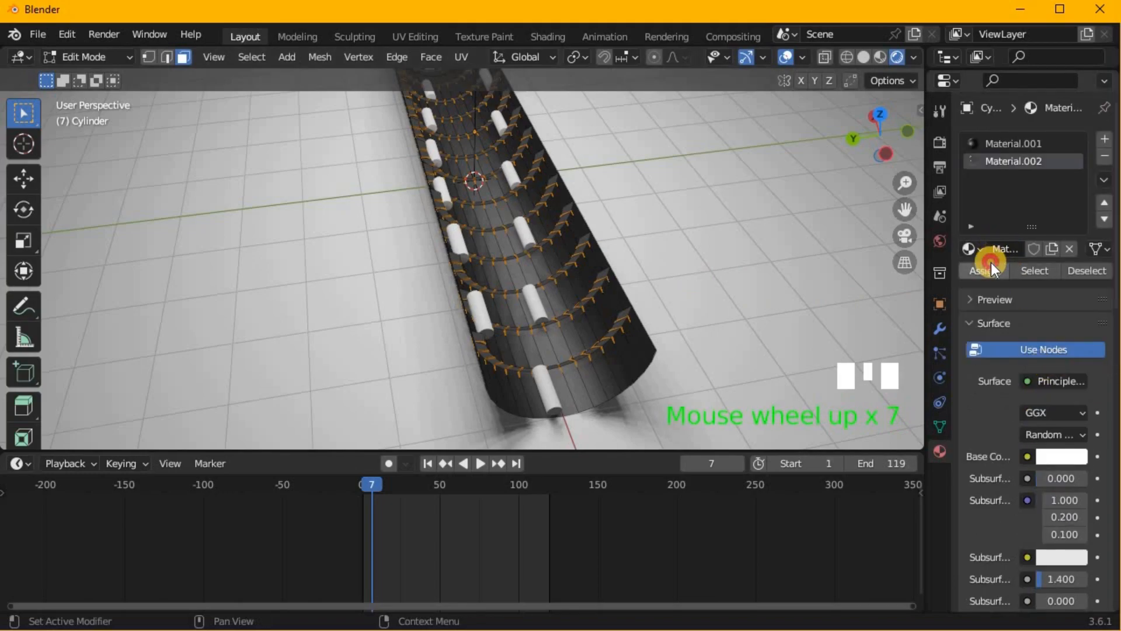
left_click(993, 269)
key("Tab")
middle_click_drag(718, 268, 631, 397)
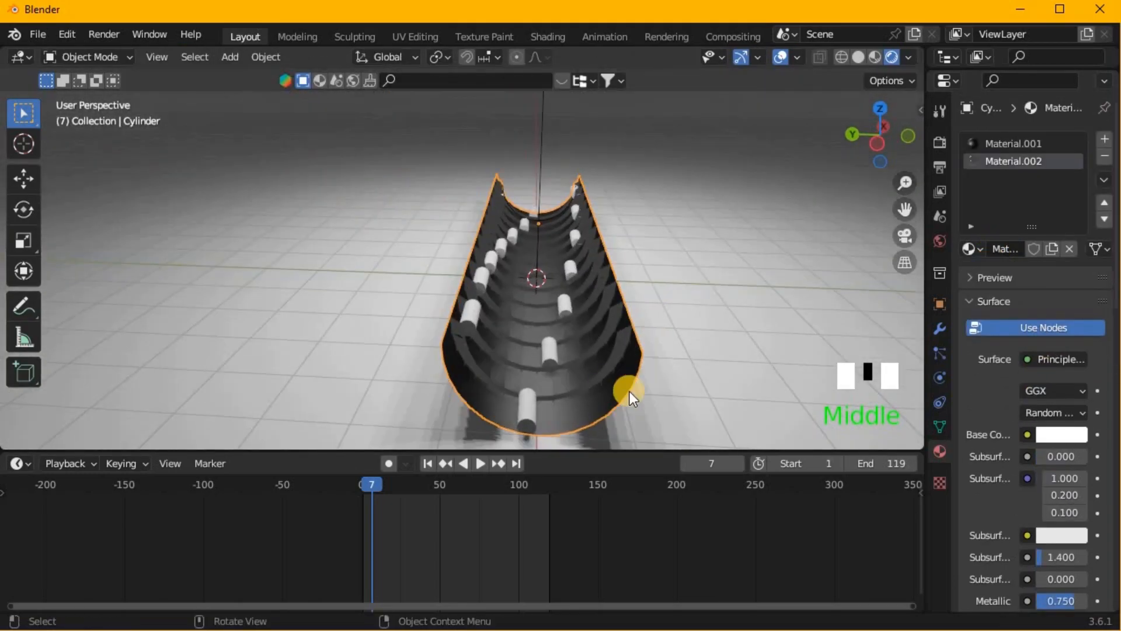
- Set the rib material's base color to magenta with hue 0.864, and check it in Material Preview and Rendered shading
left_click(1077, 435)
left_click_drag(1003, 242, 982, 310)
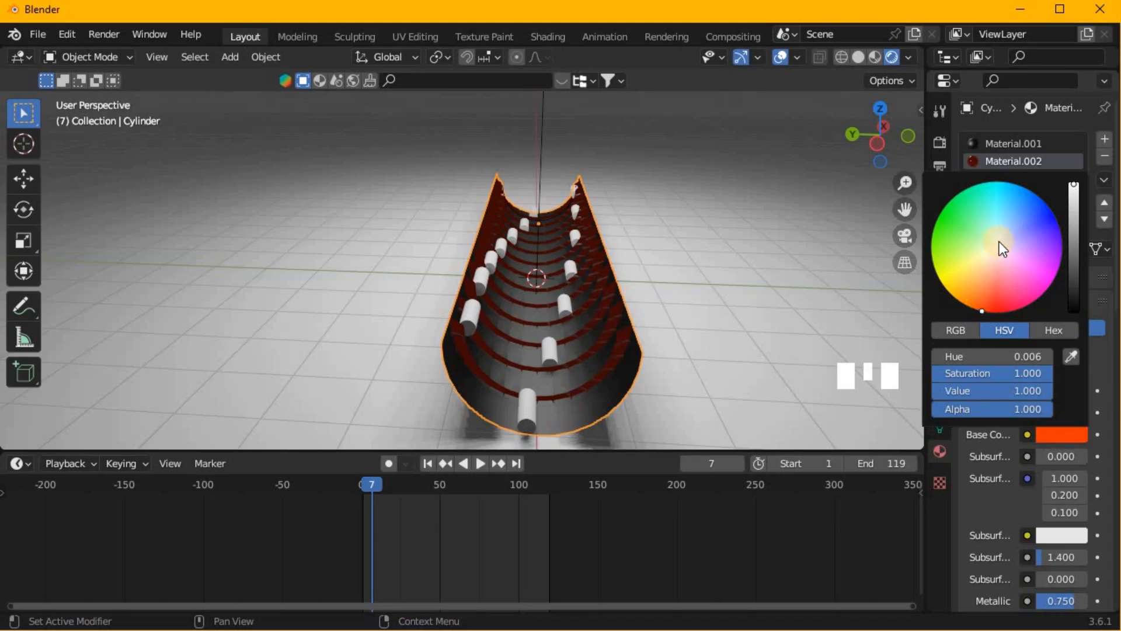
mouse_move(961, 279)
left_mouse_down()
mouse_move(1004, 237)
mouse_move(1005, 257)
mouse_move(1050, 285)
left_mouse_up()
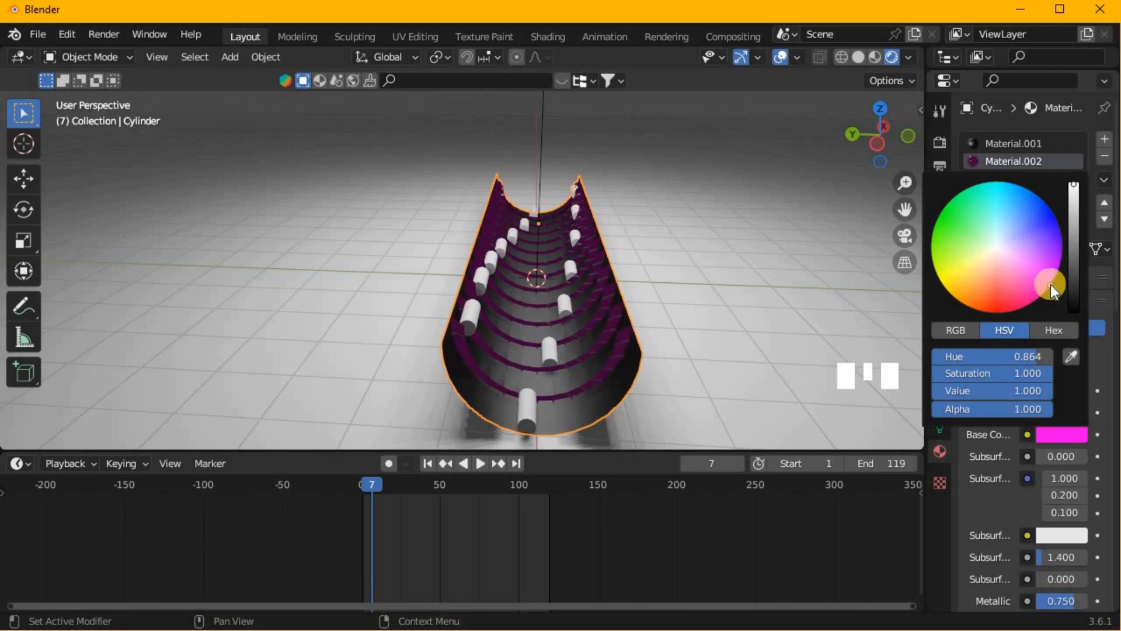
left_click(877, 62)
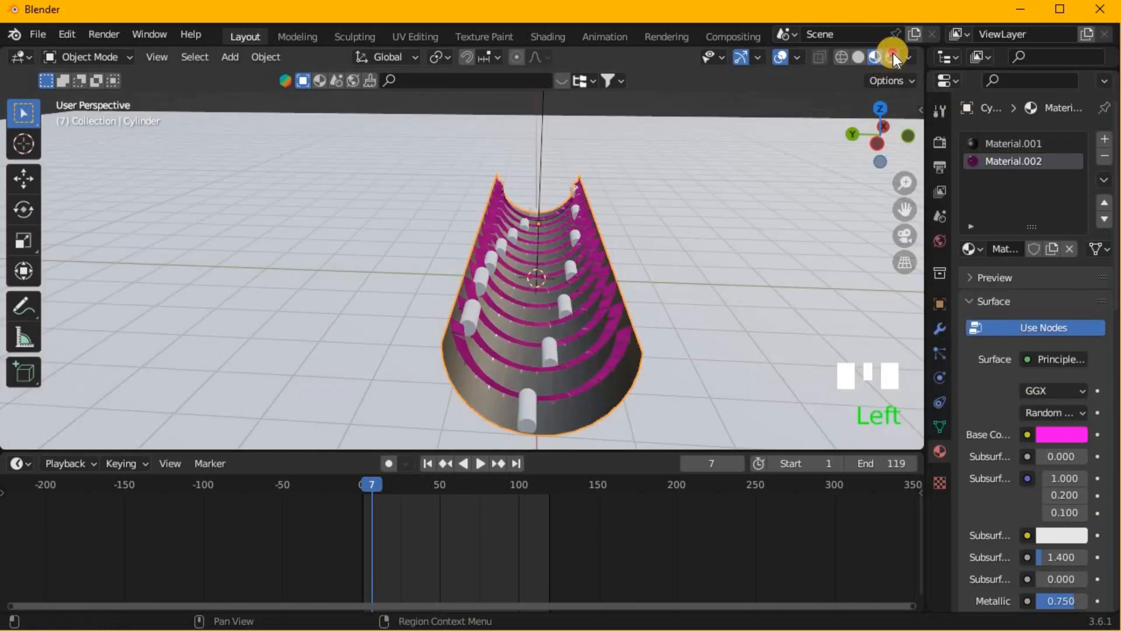
left_click(892, 56)
- Switch the render engine to Cycles and set its device to GPU Compute
left_click(938, 140)
left_click_drag(1043, 136, 1043, 199)
left_click(1049, 178)
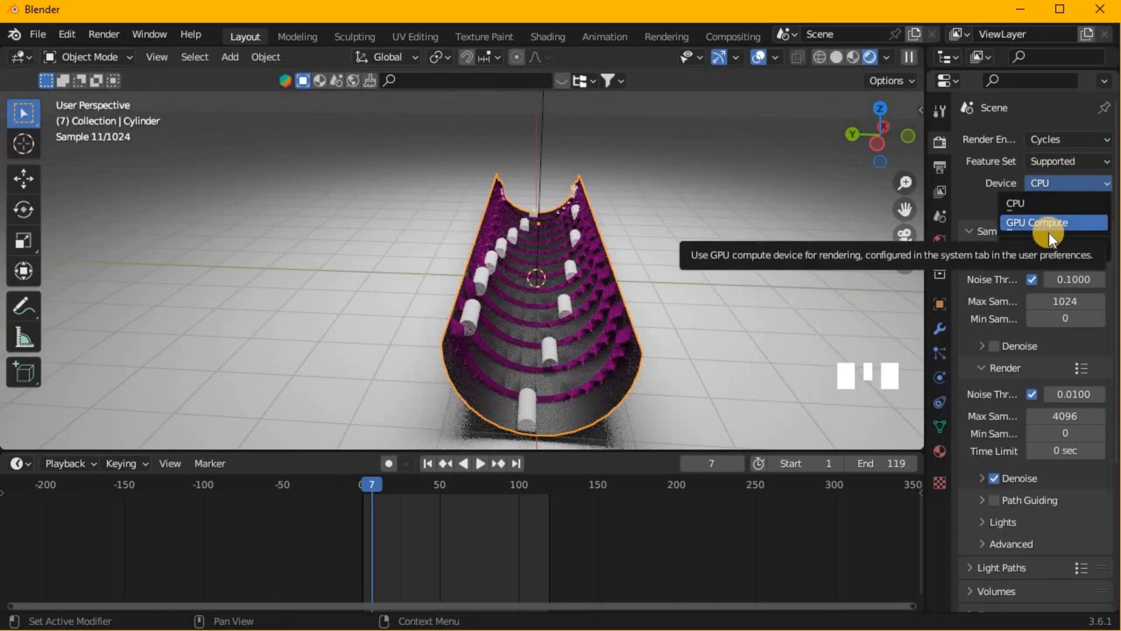
left_click(1045, 222)
scroll(1047, 286, "down", 4)
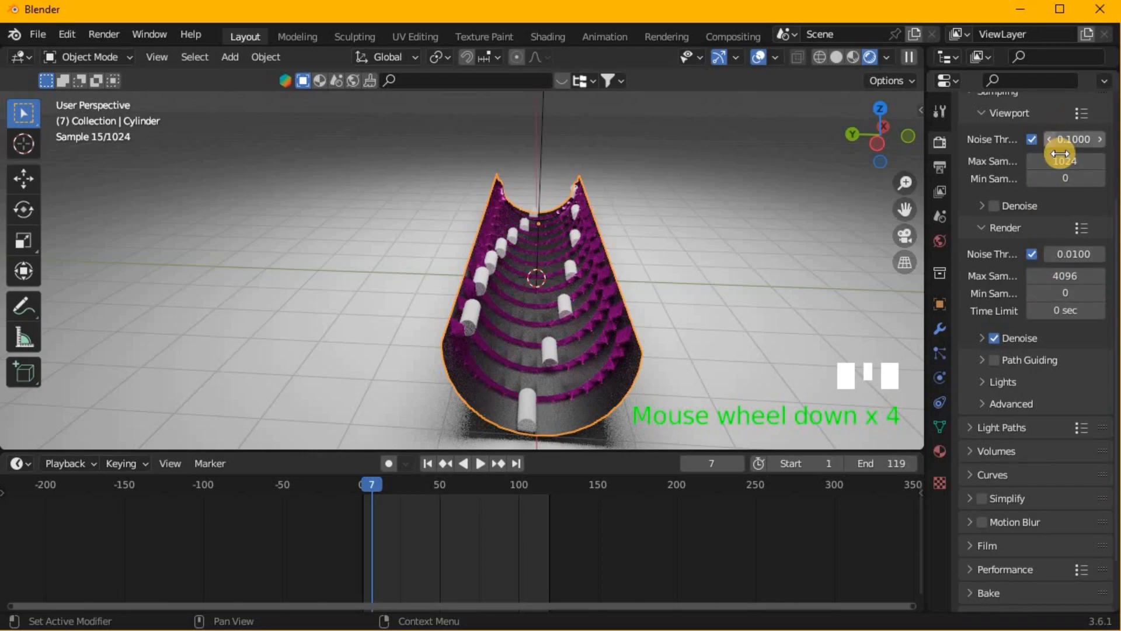
- Set the viewport and render max samples to 1, and enable viewport denoising
left_click(1061, 161)
type("1")
left_click(968, 246)
left_click(1064, 274)
type("1")
left_click(1000, 320)
left_click(1003, 206)
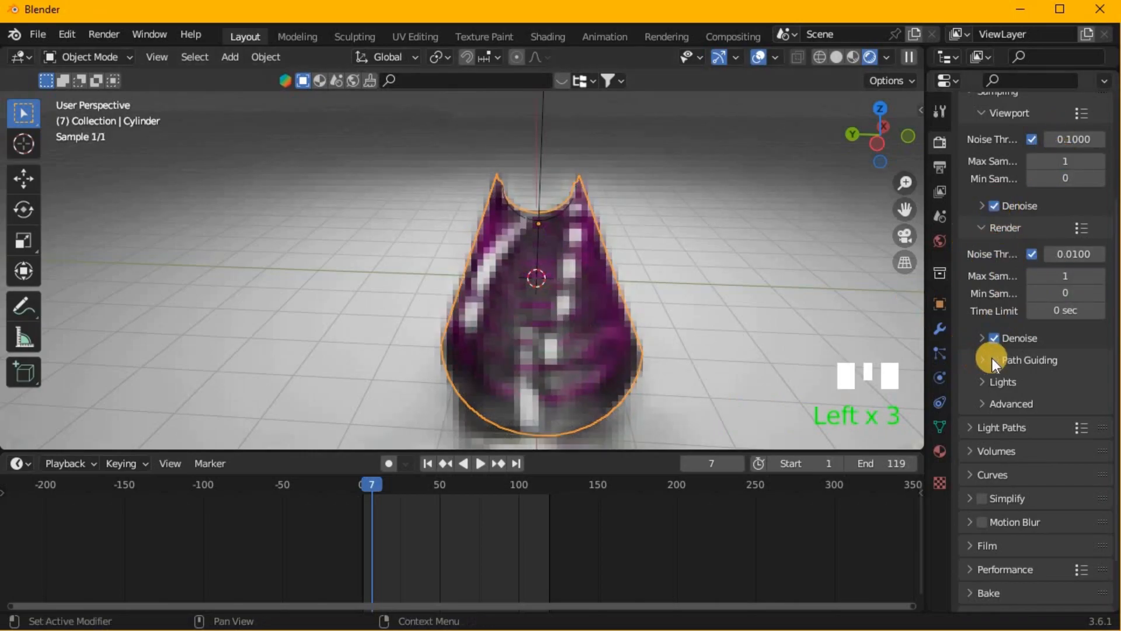
- Set the render output path to the "blender video" folder
scroll(993, 358, "down", 6)
scroll(1017, 309, "up", 7)
left_click(940, 167)
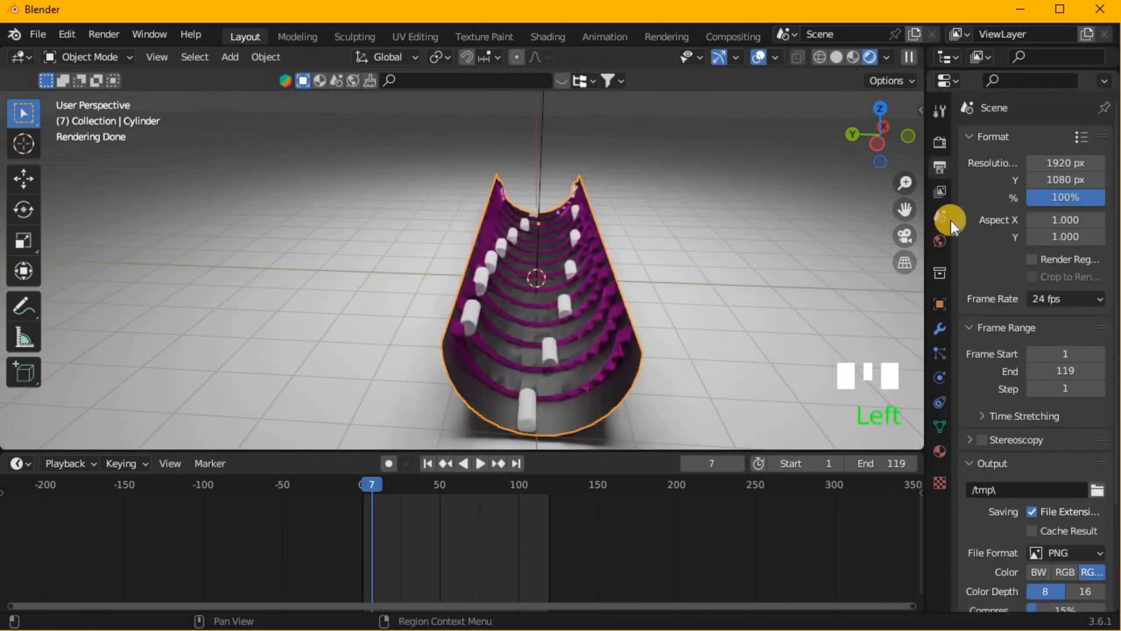
scroll(1069, 212, "down", 6)
left_click(1097, 364)
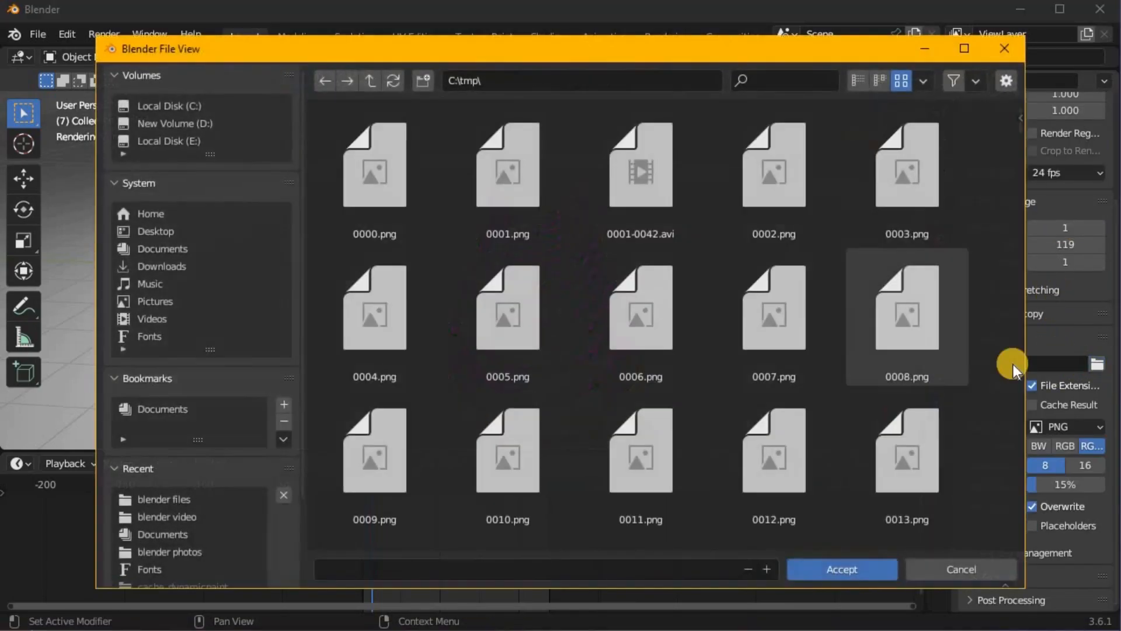
left_click(191, 232)
double_click(374, 167)
left_click(504, 353)
left_click(864, 566)
left_click(864, 565)
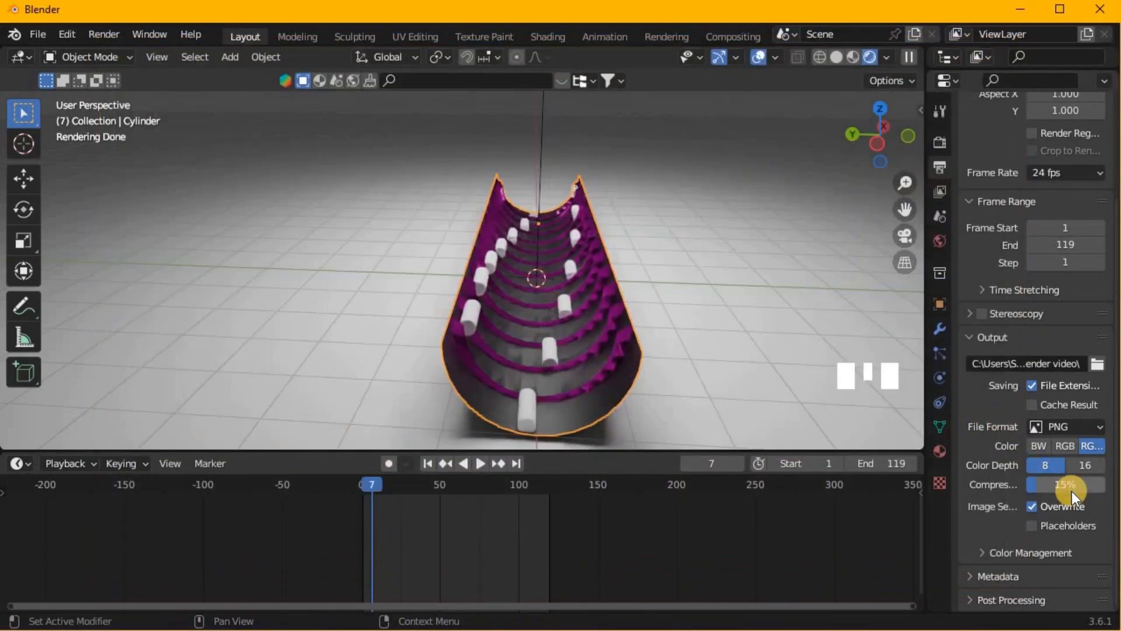
- Set the output file format to FFmpeg Video
left_click_drag(1070, 491, 610, 331)
left_click(1092, 427)
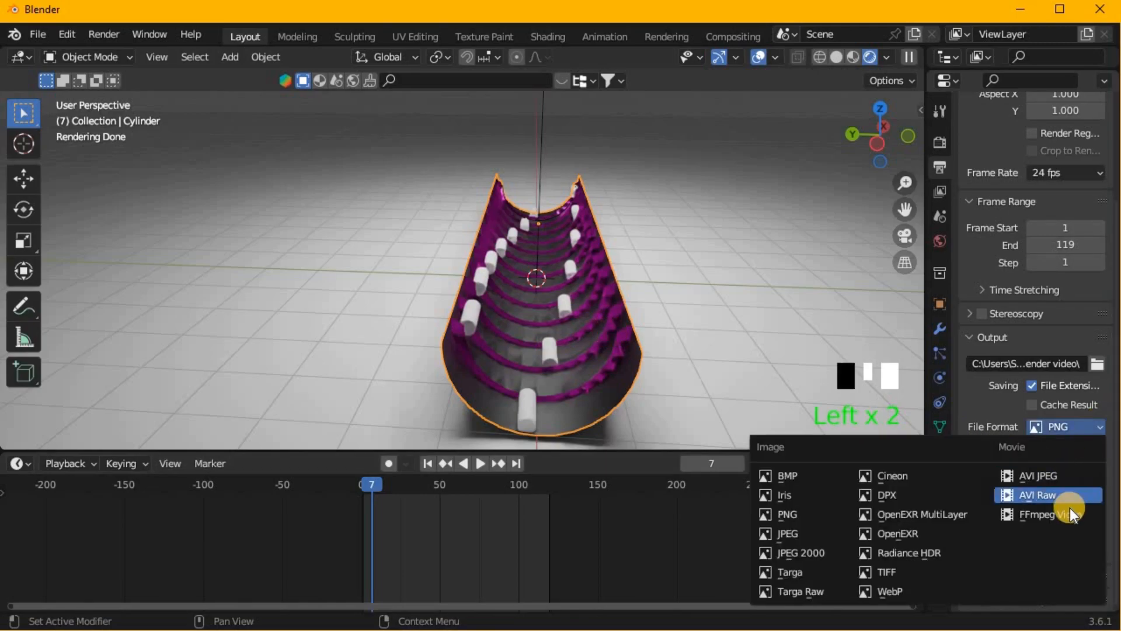
left_click(1070, 507)
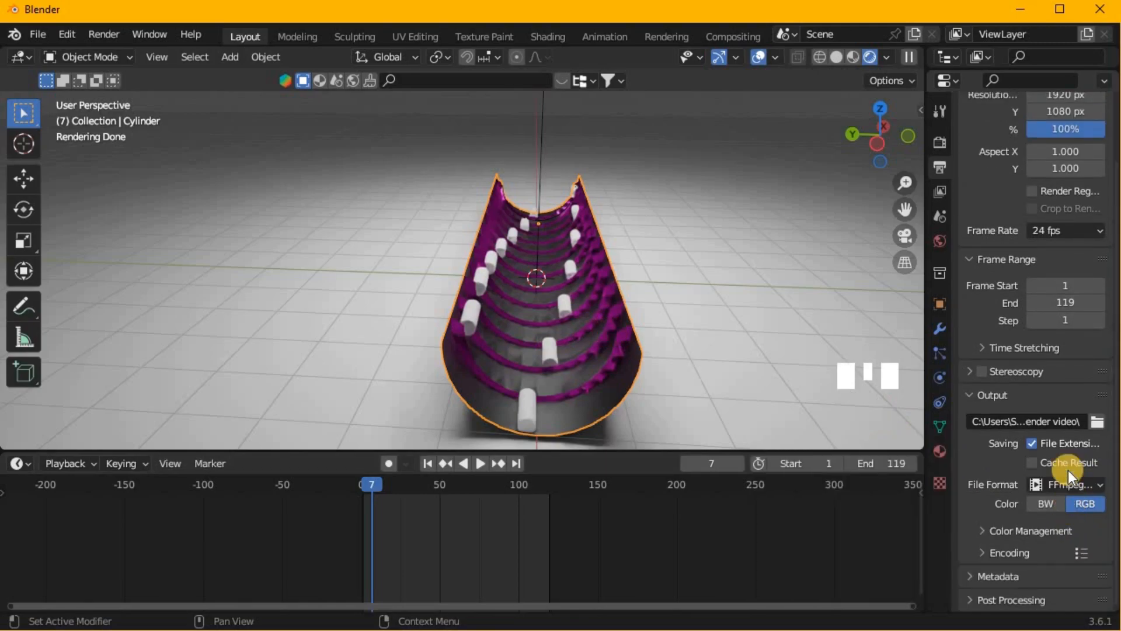
scroll(1040, 514, "down", 5)
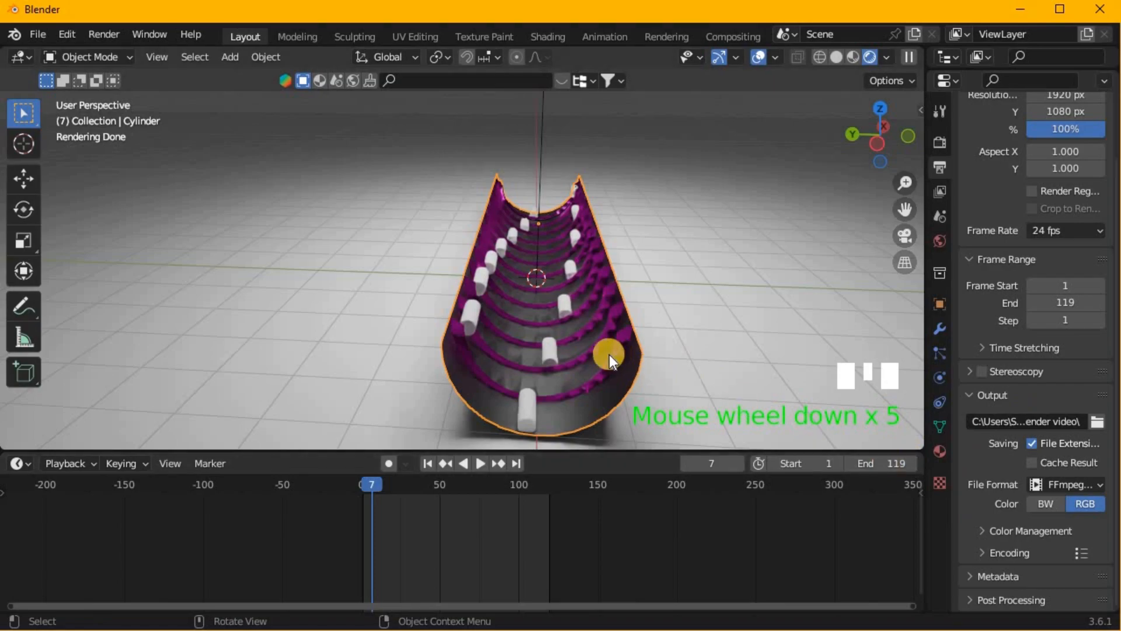
- Give Cylinder.006 in the trough a new material and set its base color to cyan
left_click(551, 348)
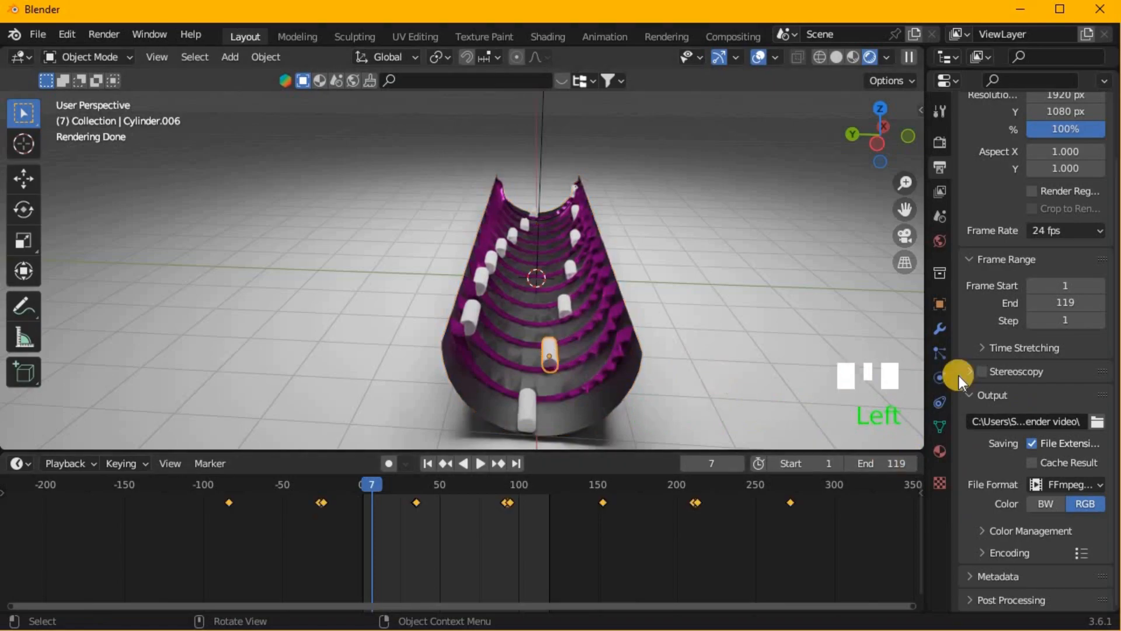
left_click(946, 445)
left_click(1022, 209)
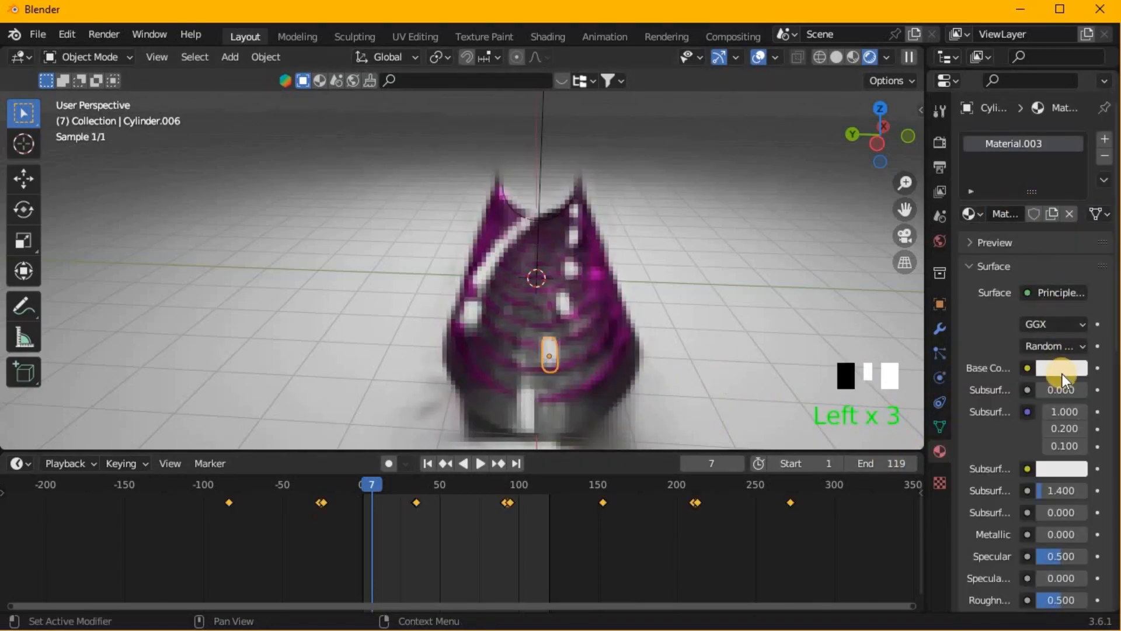
left_click(1062, 374)
left_click_drag(1033, 205, 1002, 115)
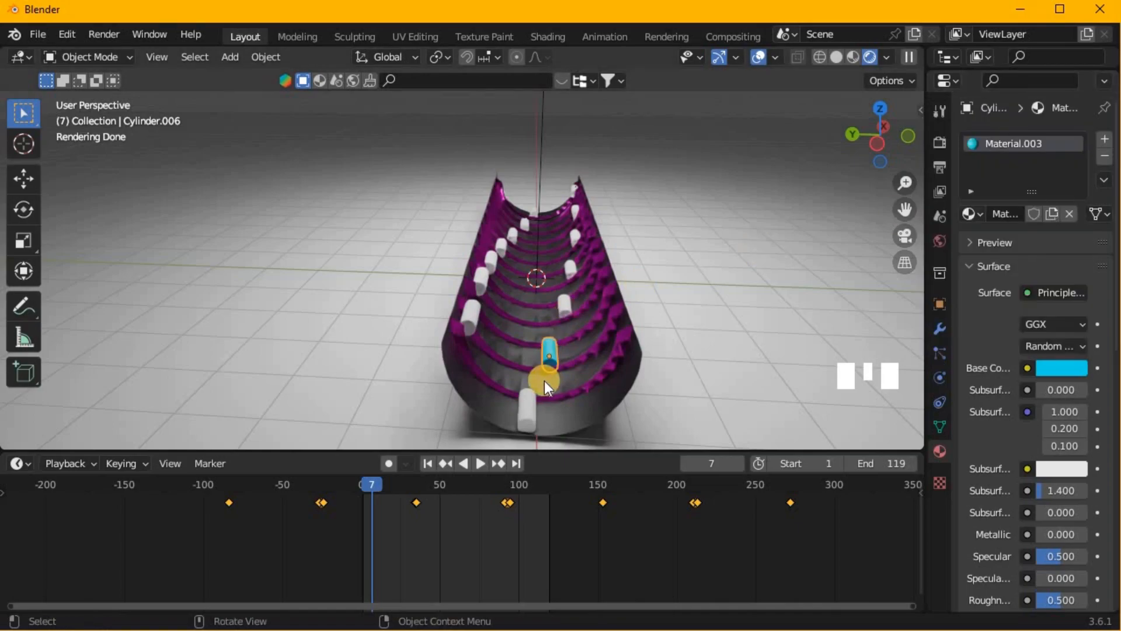
- Select Cylinder.001 through Cylinder.014 with Cylinder.006 active, and link its cyan material to all of them
left_click_drag(996, 70, 992, 517)
left_click(989, 378)
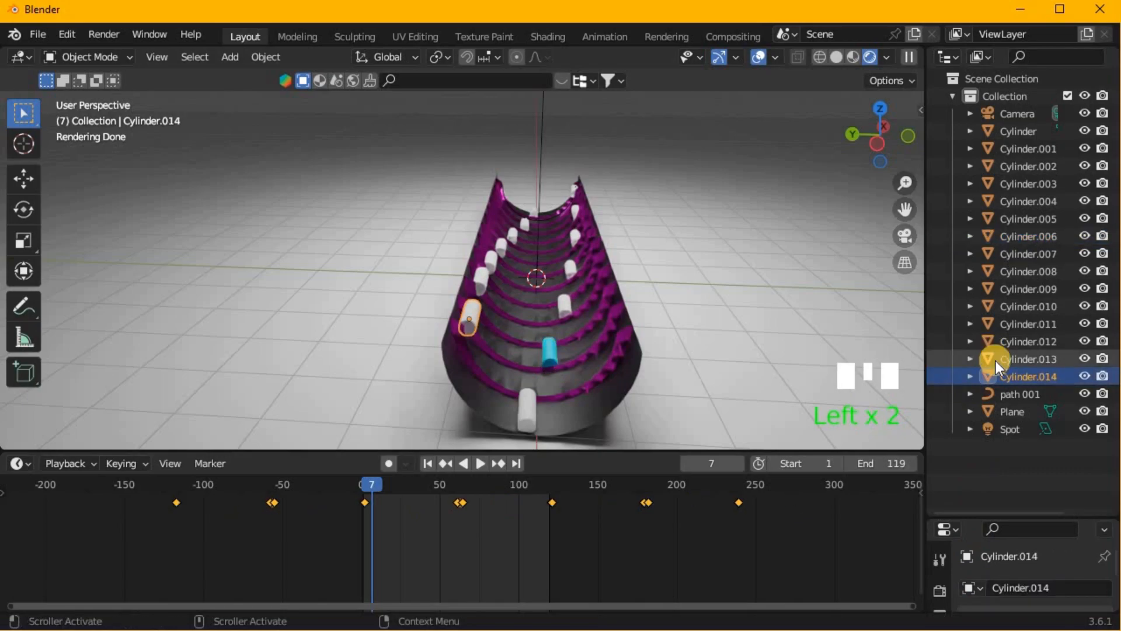
scroll(1035, 269, "up", 3)
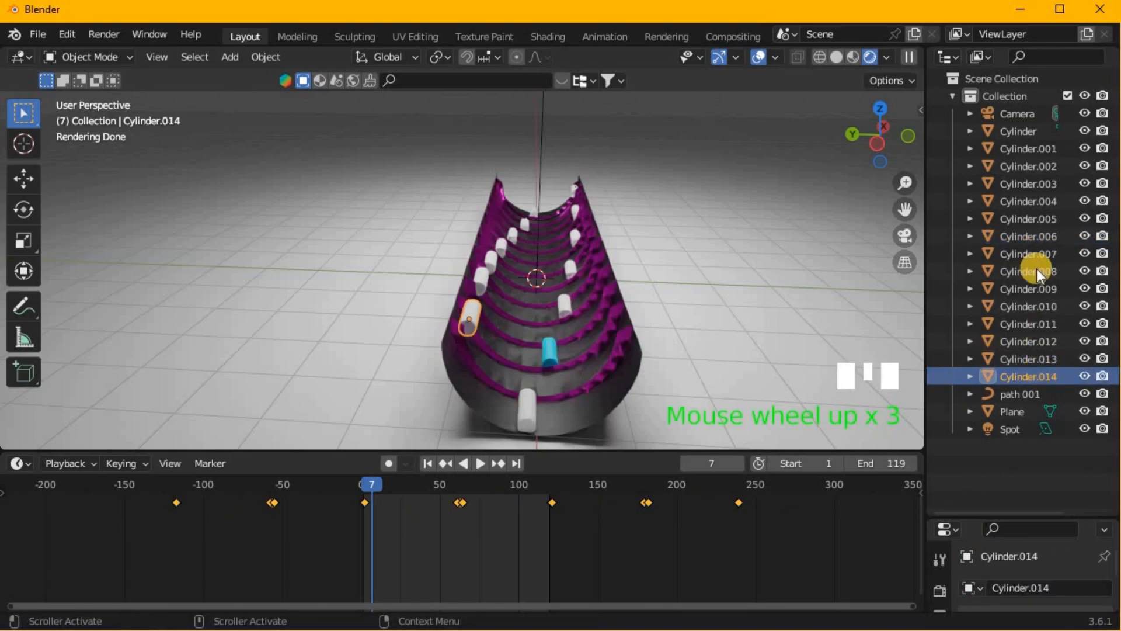
left_click(1028, 148, "shift")
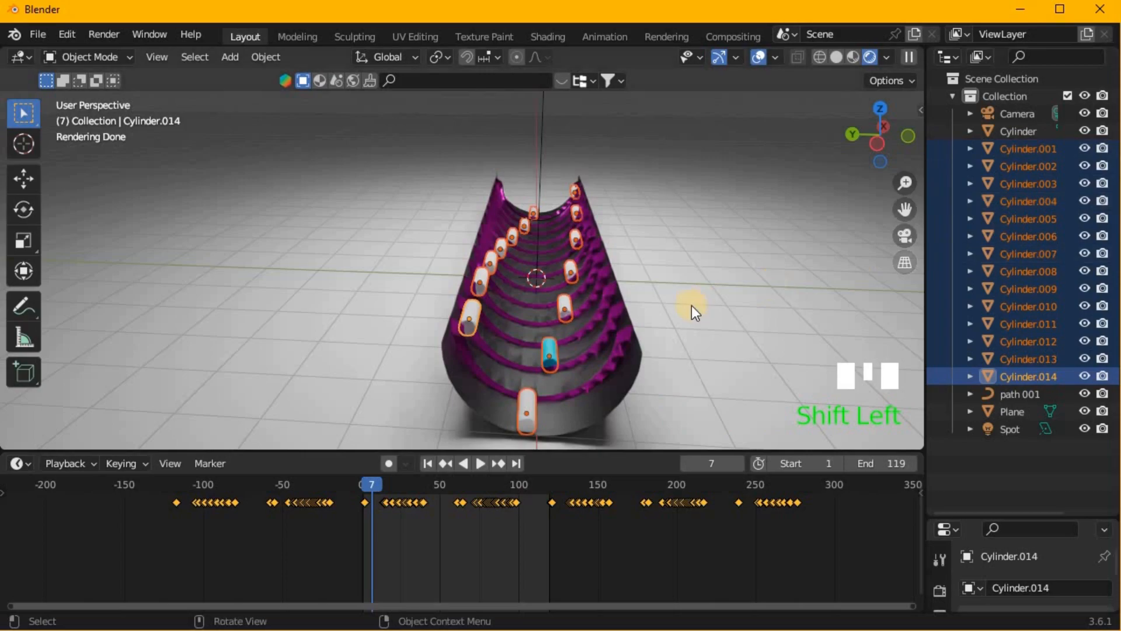
left_click(546, 356, "shift")
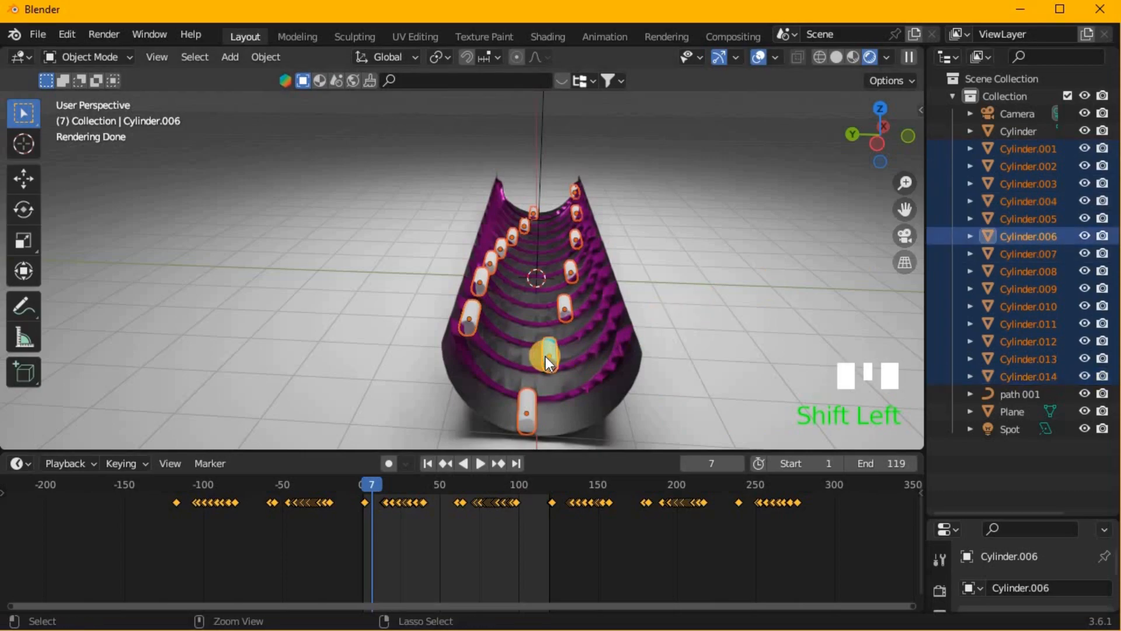
key("ctrl+l")
left_click(490, 399)
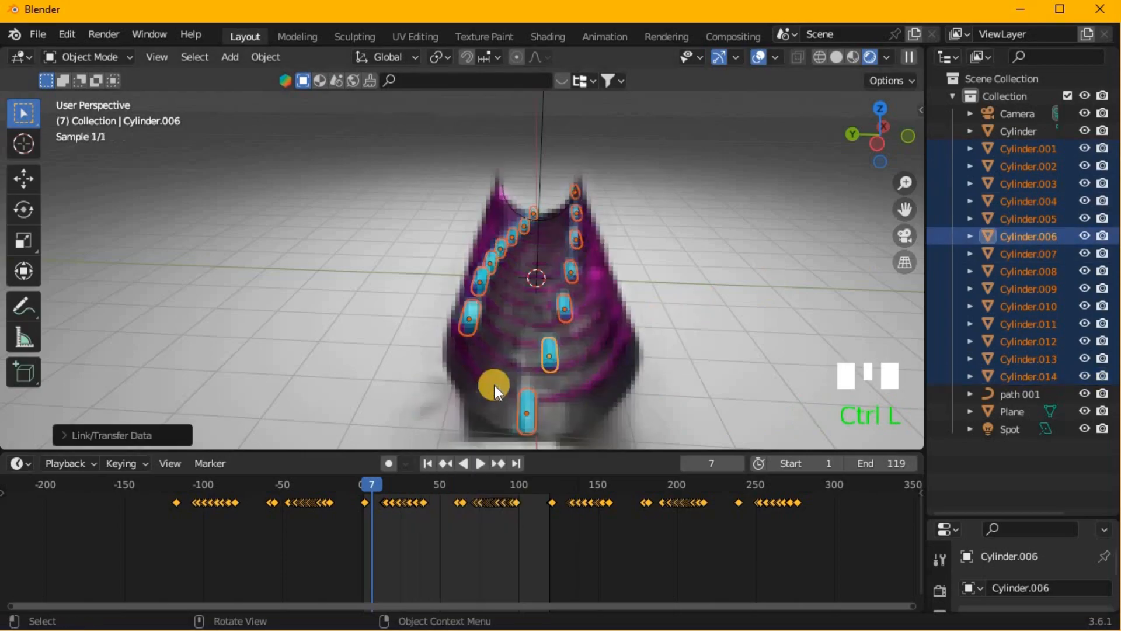
- Switch to the camera view and give the ground plane a new blue material with hue 0.648 and saturation 1.000
middle_click_drag(547, 348, 548, 348)
key("KP_0")
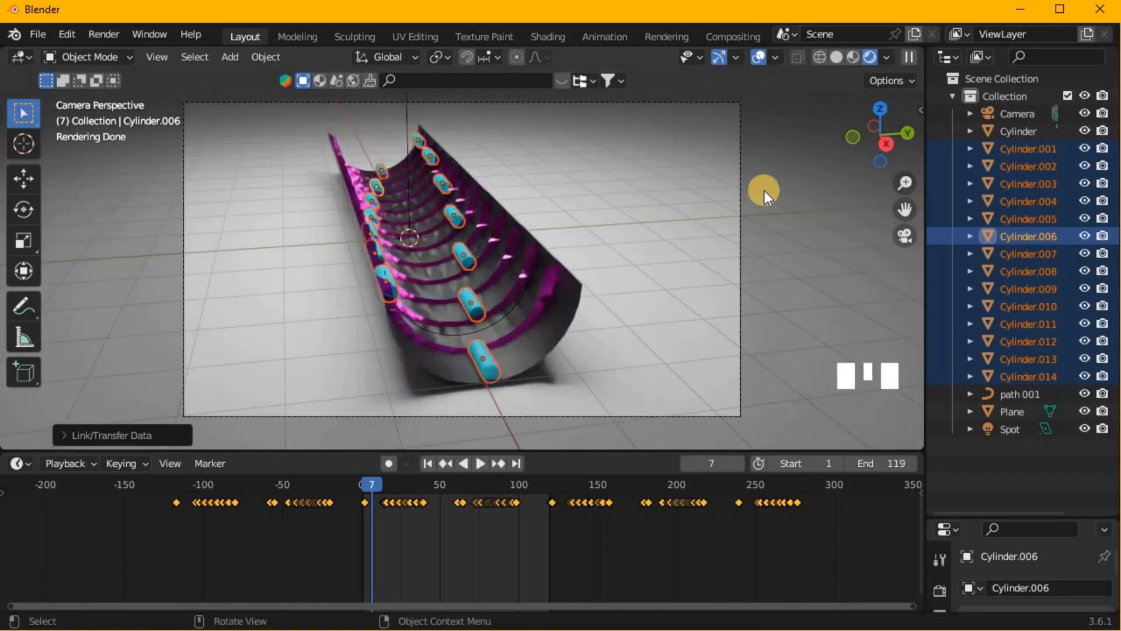
left_click(700, 241)
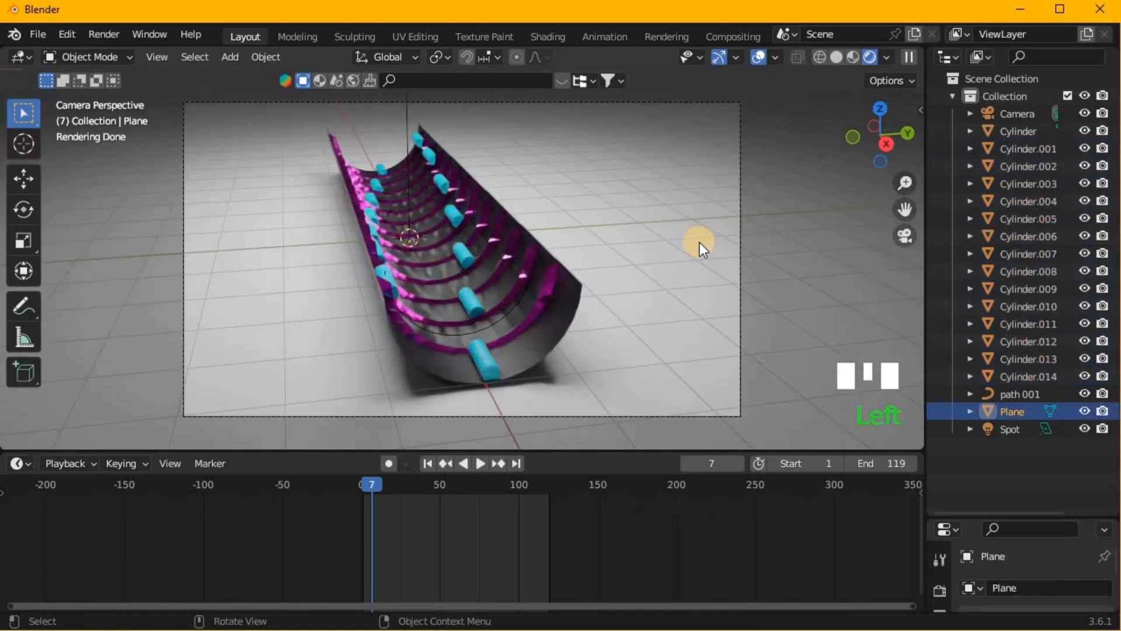
left_click_drag(971, 519, 981, 101)
left_click(940, 483)
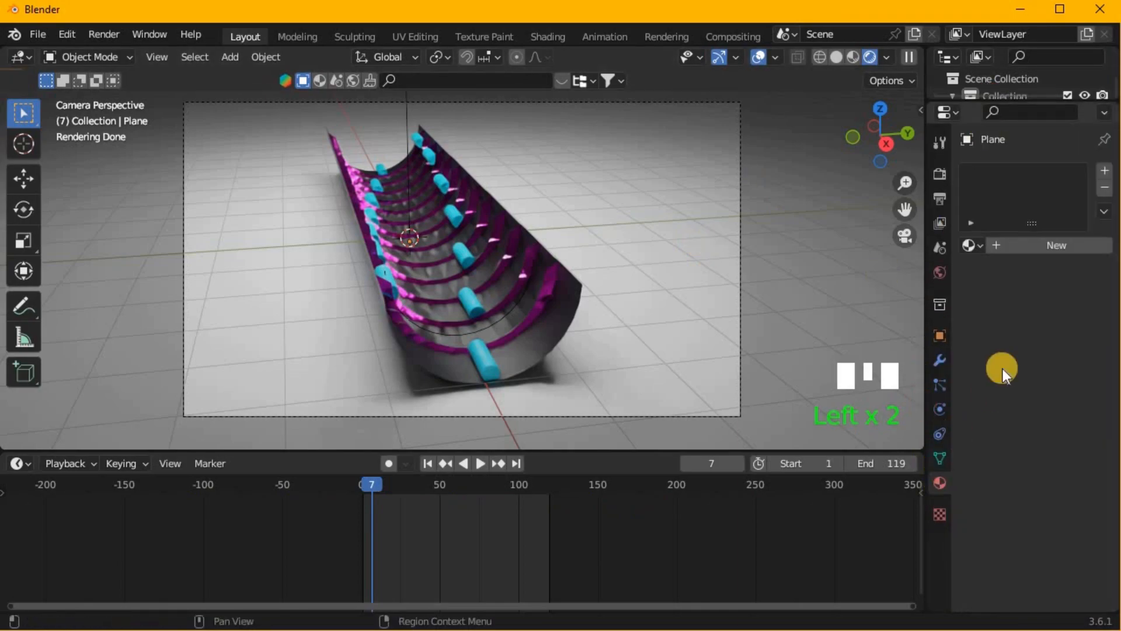
left_click(1032, 245)
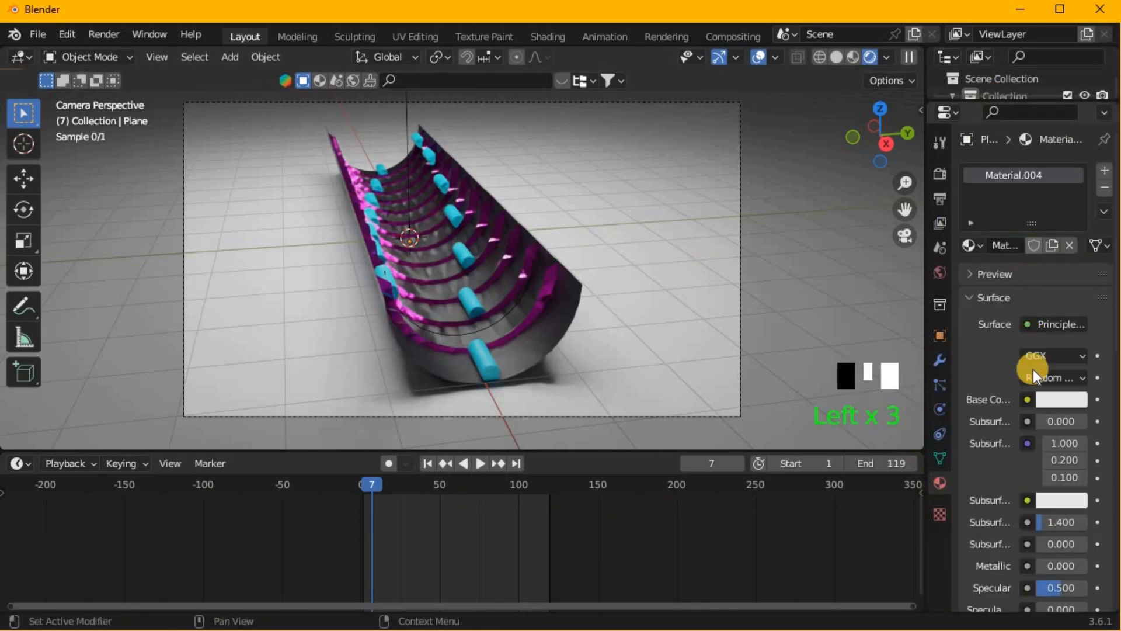
left_click(1059, 398)
mouse_move(1030, 171)
left_mouse_down()
mouse_move(1031, 156)
mouse_move(1039, 163)
mouse_move(1017, 149)
mouse_move(1037, 160)
left_mouse_up()
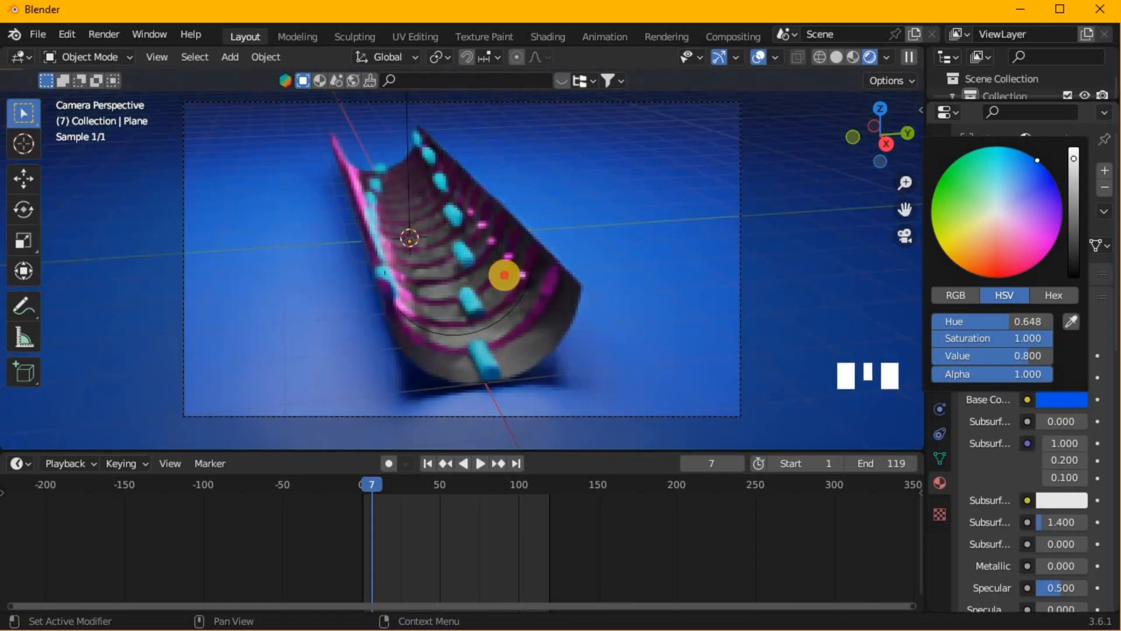
left_click(993, 465)
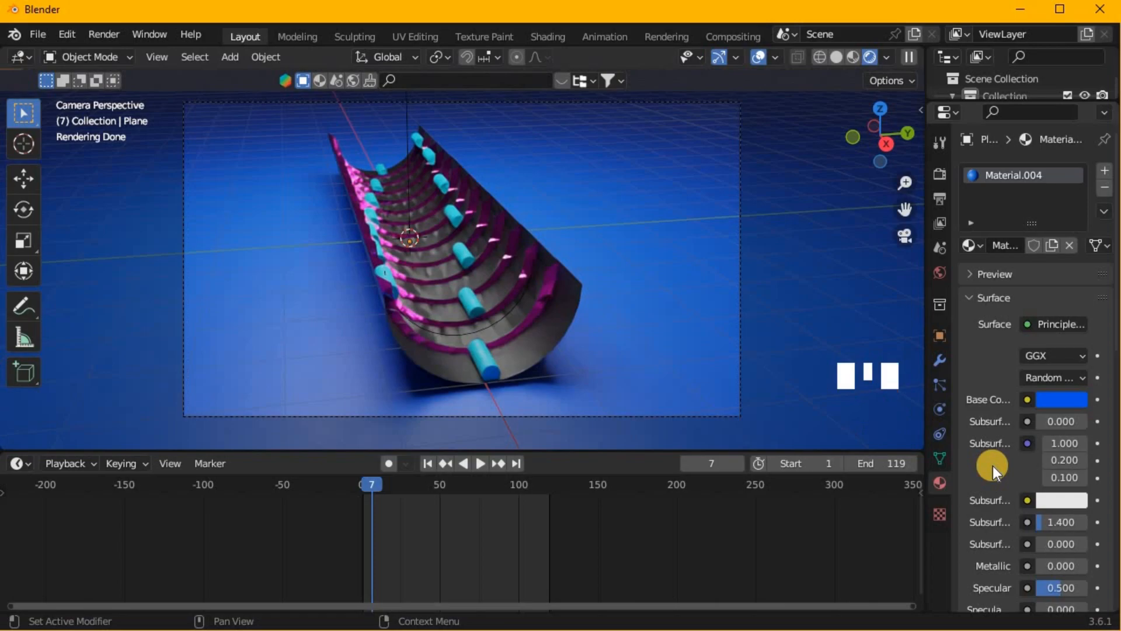
- Switch the render engine to Eevee and play back the animation from the camera view
left_click(941, 172)
left_click(1018, 170)
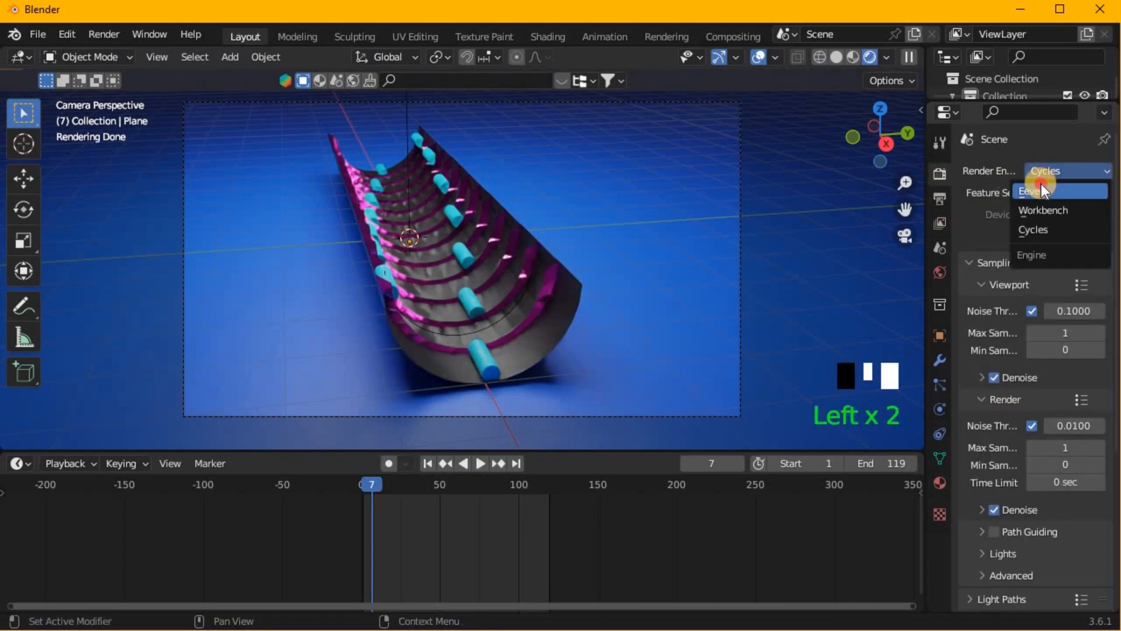
left_click(1028, 215)
key("space")
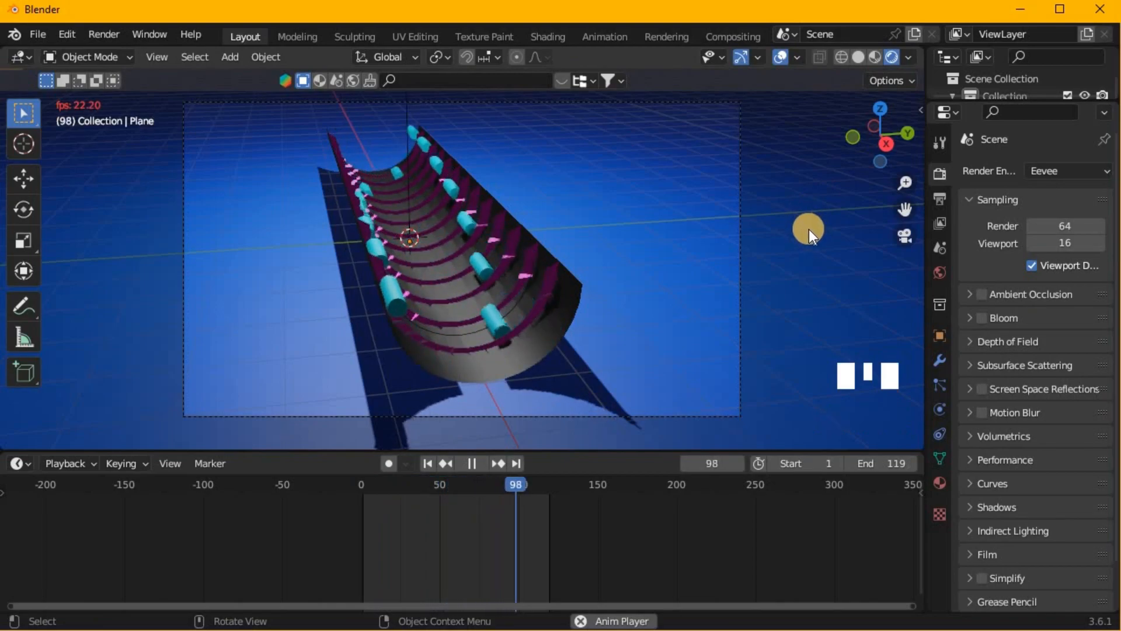
key("space")
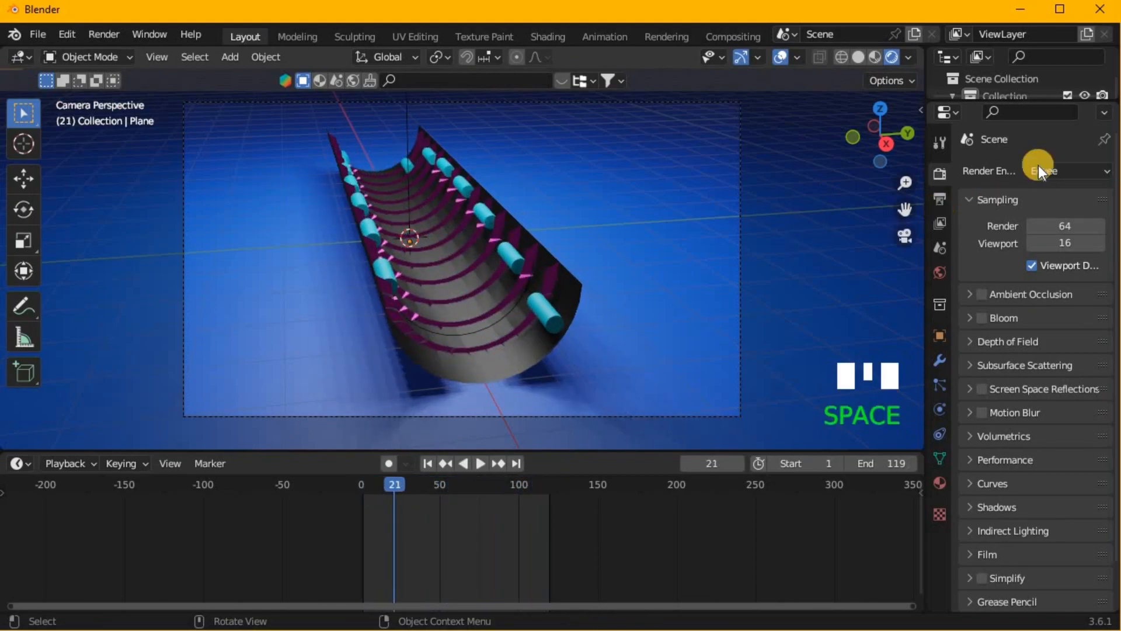
- Set the render engine back to Cycles, enable viewport denoising and open the render commands
left_click(1063, 170)
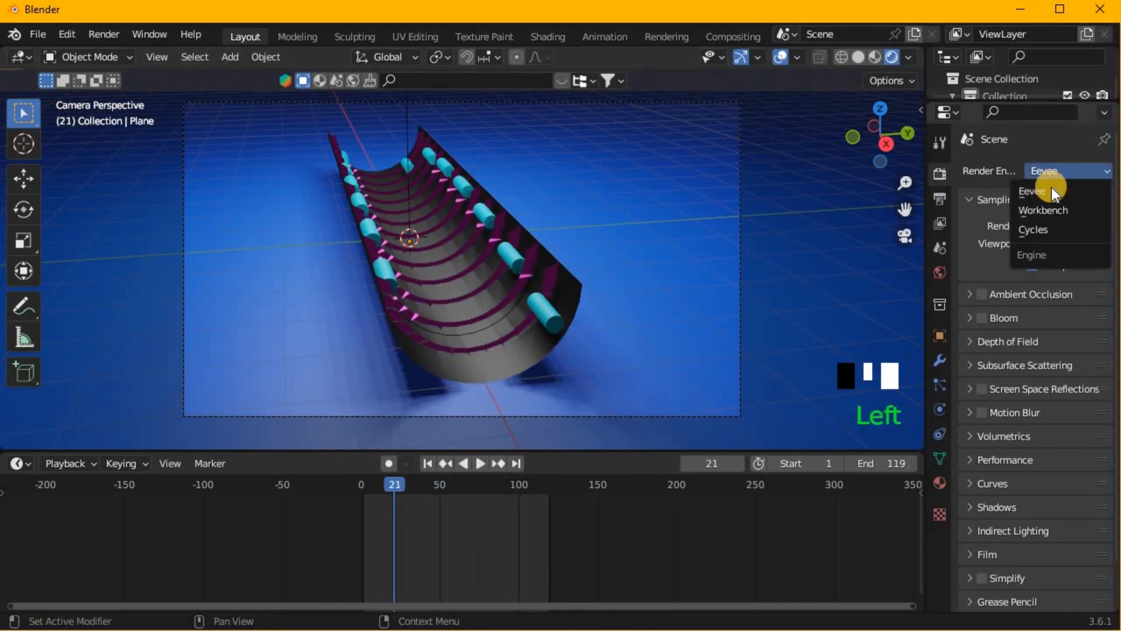
left_click(1046, 231)
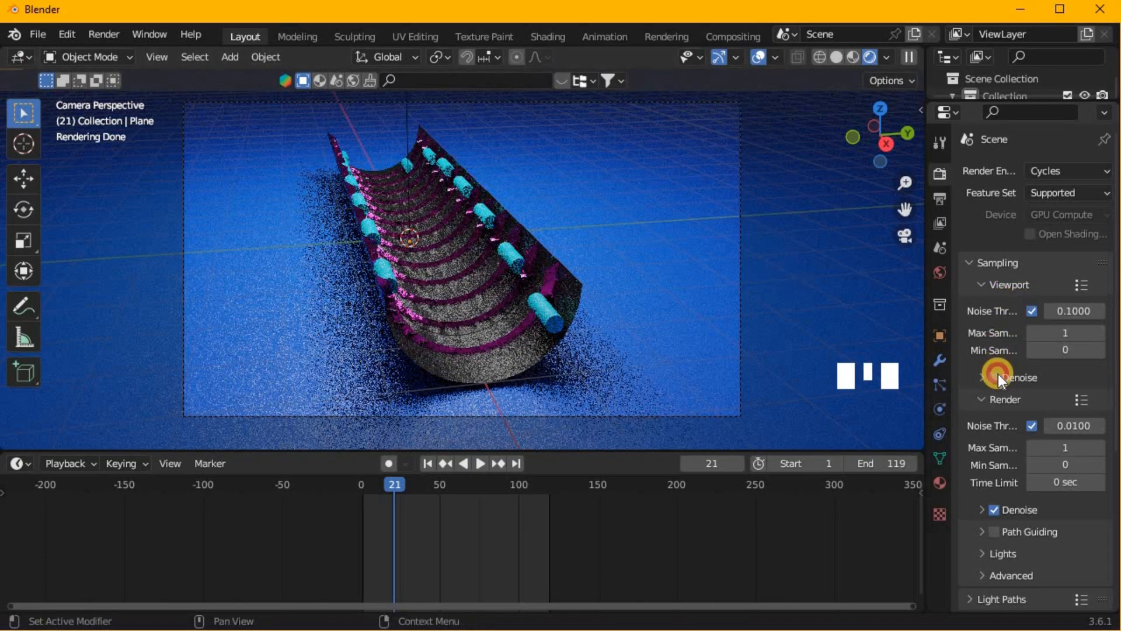
left_click(995, 376)
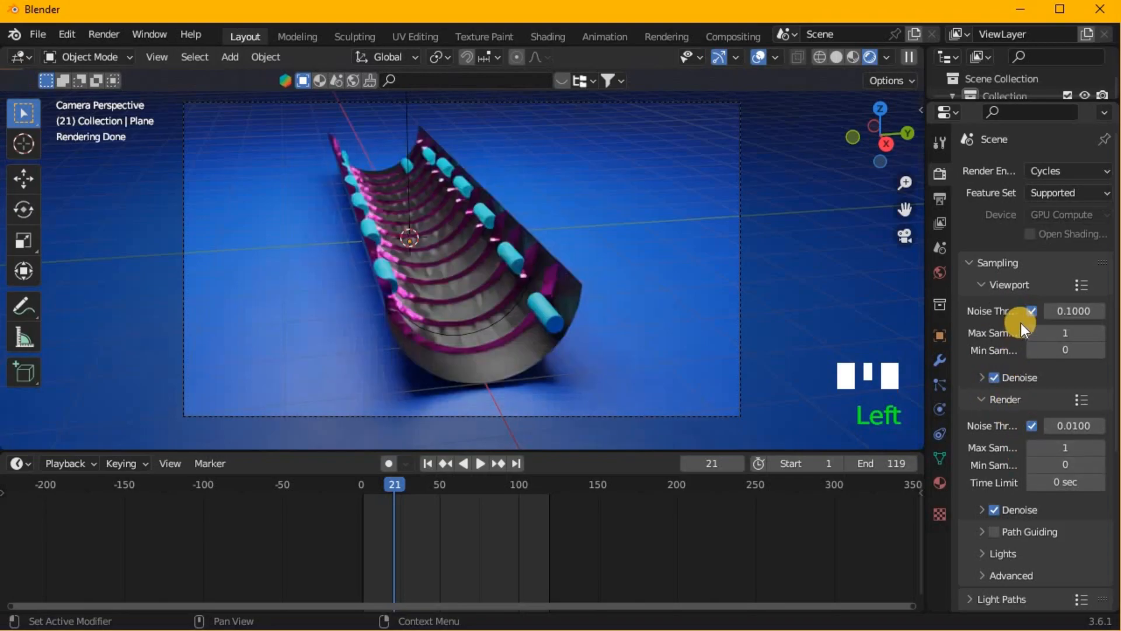
scroll(1021, 324, "down", 5)
scroll(1020, 323, "up", 5)
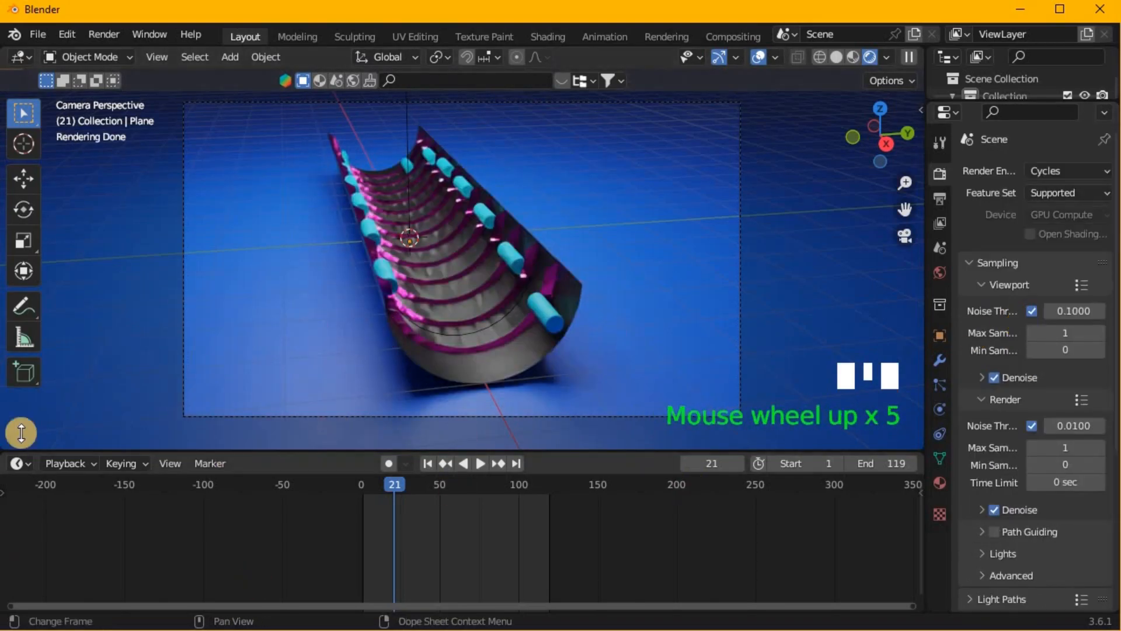
left_click(101, 33)
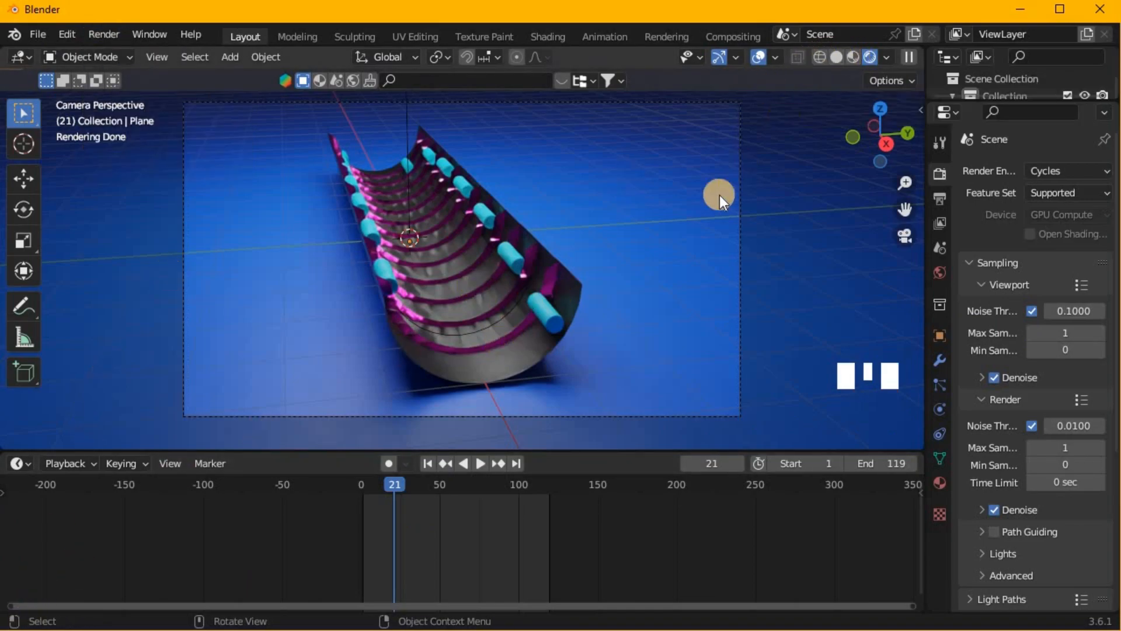
- Orbit to a side view of the trough and write "Good Bye" freehand across it with the Annotate tool
middle_click_drag(663, 228, 3, 211)
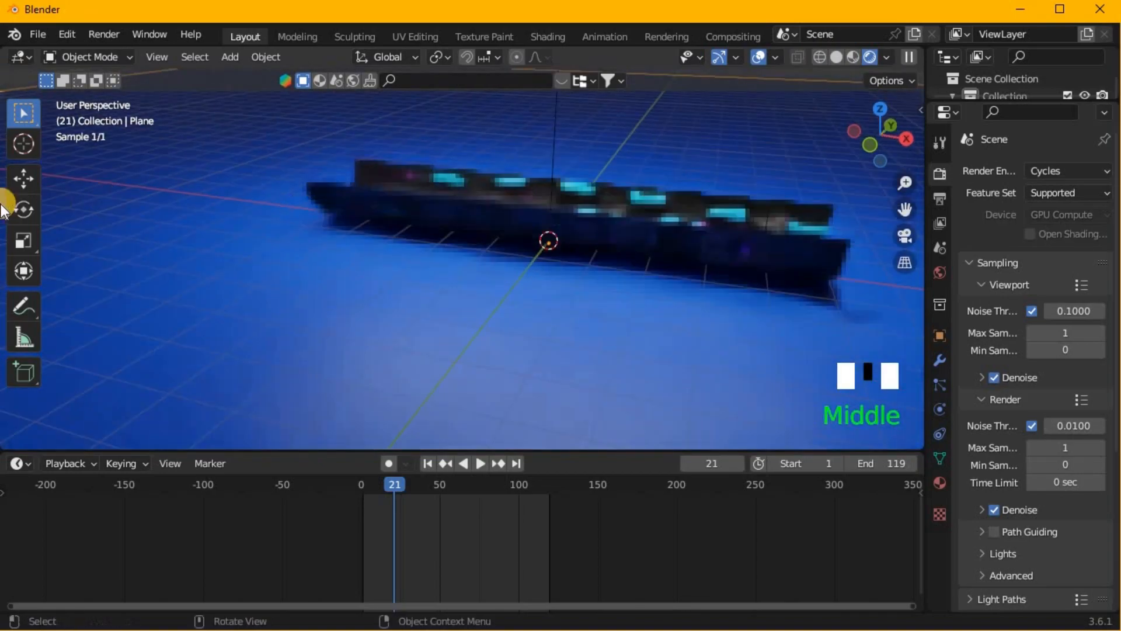
left_click(27, 304)
scroll(290, 180, "down", 3)
mouse_move(371, 183)
left_mouse_down()
mouse_move(346, 187)
mouse_move(366, 211)
mouse_move(398, 201)
mouse_move(385, 230)
mouse_move(397, 217)
mouse_move(428, 263)
mouse_move(420, 195)
mouse_move(471, 210)
mouse_move(447, 262)
left_mouse_up()
left_click_drag(467, 92, 499, 268)
mouse_move(524, 165)
middle_mouse_down()
mouse_move(475, 155)
mouse_move(476, 200)
mouse_move(476, 175)
middle_mouse_up()
left_click_drag(476, 175, 479, 188)
mouse_move(483, 243)
left_mouse_down()
mouse_move(475, 166)
mouse_move(496, 201)
mouse_move(515, 200)
mouse_move(474, 246)
left_mouse_up()
mouse_move(509, 169)
left_mouse_down()
mouse_move(515, 209)
mouse_move(522, 190)
mouse_move(523, 289)
mouse_move(517, 261)
left_mouse_up()
mouse_move(550, 174)
left_mouse_down()
mouse_move(541, 257)
mouse_move(591, 207)
mouse_move(591, 225)
left_mouse_up()
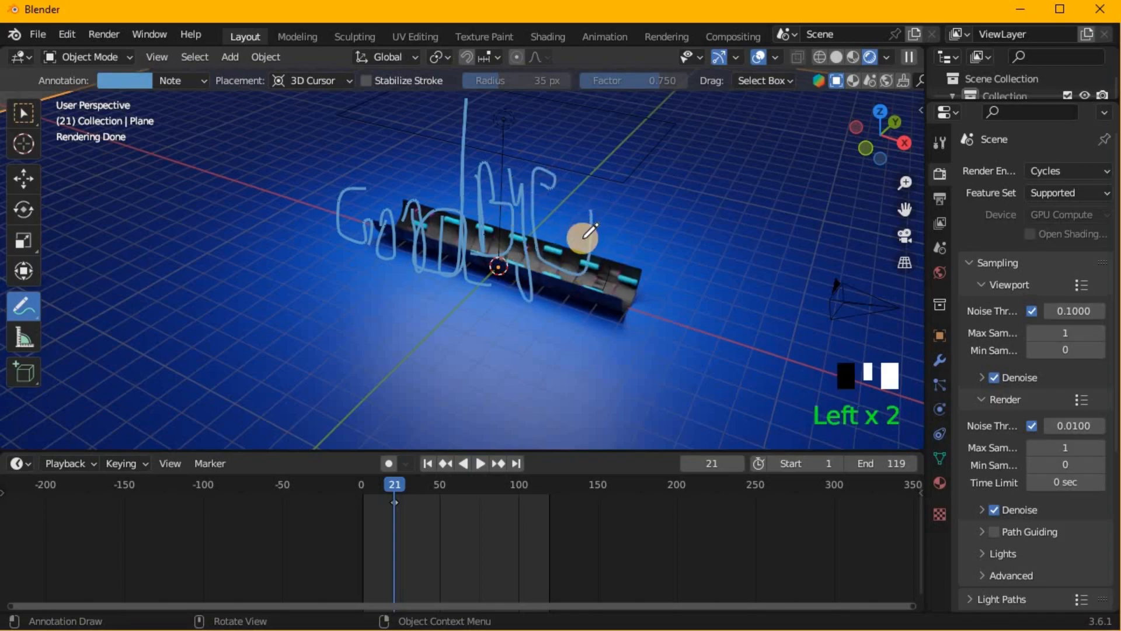
- Underline the "Good Bye" annotation with a long curve and draw two exclamation marks after it
left_click(200, 226)
mouse_move(200, 226)
left_mouse_down()
mouse_move(517, 268)
mouse_move(607, 268)
left_mouse_up()
left_click_drag(618, 163, 627, 252)
left_click_drag(636, 167, 642, 281)
left_click(641, 314)
mouse_move(339, 257)
middle_mouse_down()
mouse_move(379, 259)
mouse_move(466, 230)
mouse_move(338, 230)
mouse_move(110, 297)
mouse_move(53, 569)
middle_mouse_up()
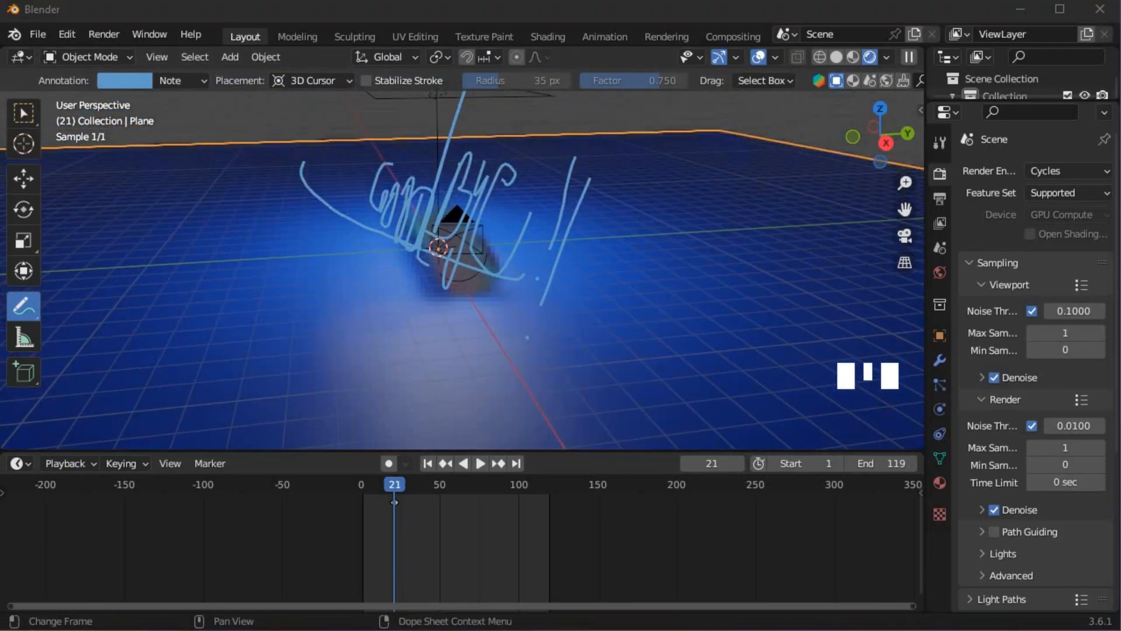